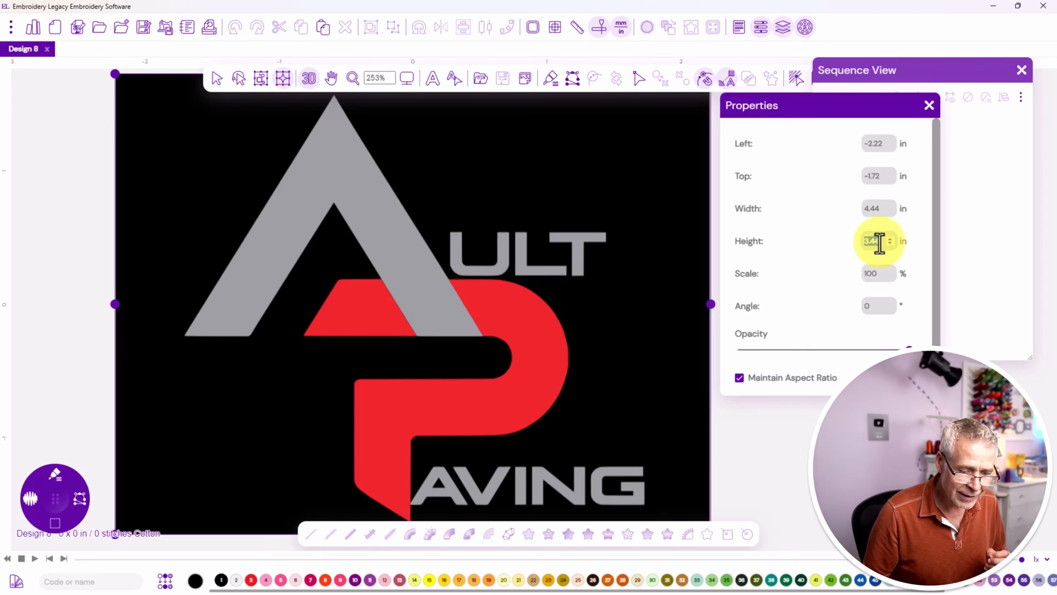
Set the logo artwork's height to 2.25 in with aspect ratio maintained, and lower its opacity to a faint tracing background
{"action": "left_click_drag", "start_coordinate": [878, 245], "coordinate": [856, 243]}
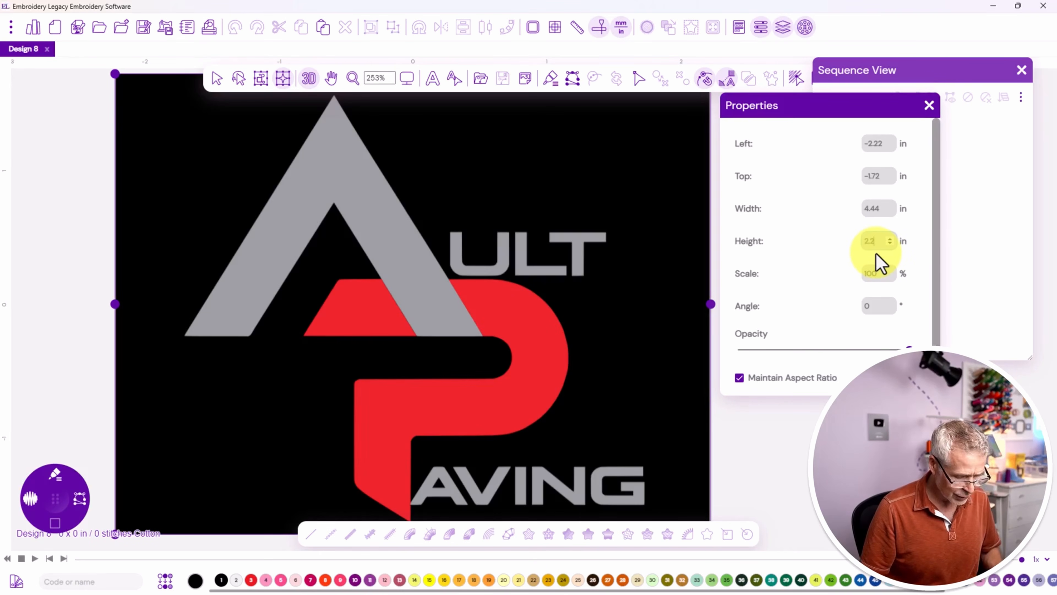
{"action": "left_click", "coordinate": [861, 304]}
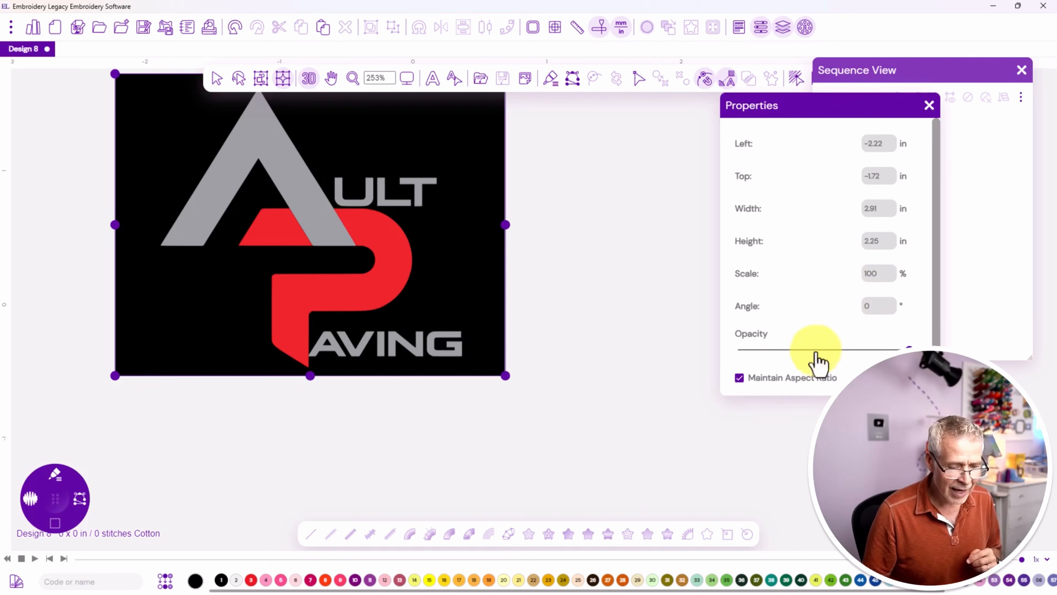
{"action": "left_click", "coordinate": [800, 349]}
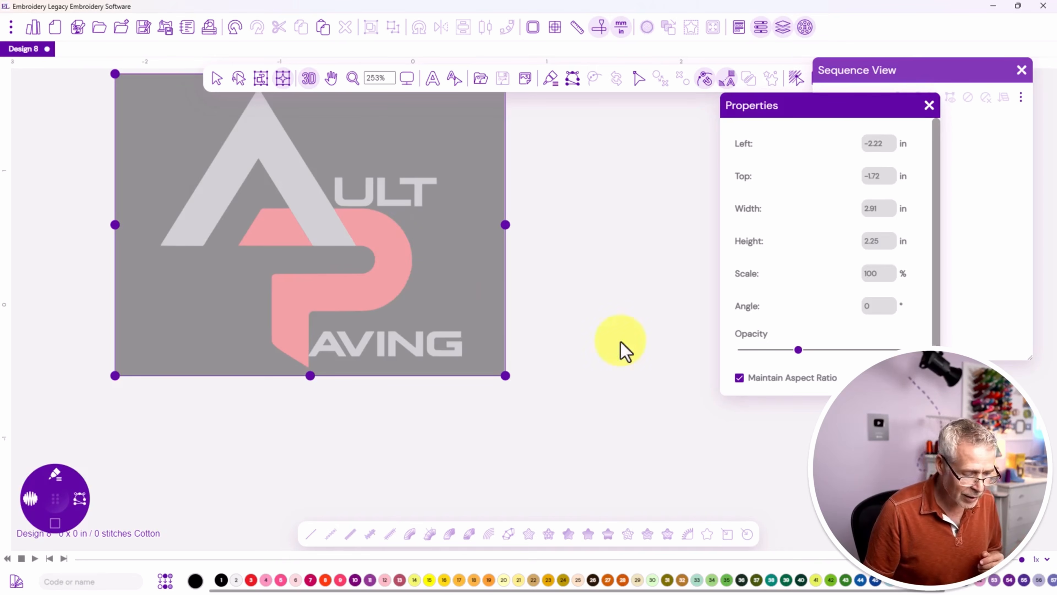
{"action": "left_click_drag", "start_coordinate": [783, 351], "coordinate": [779, 350]}
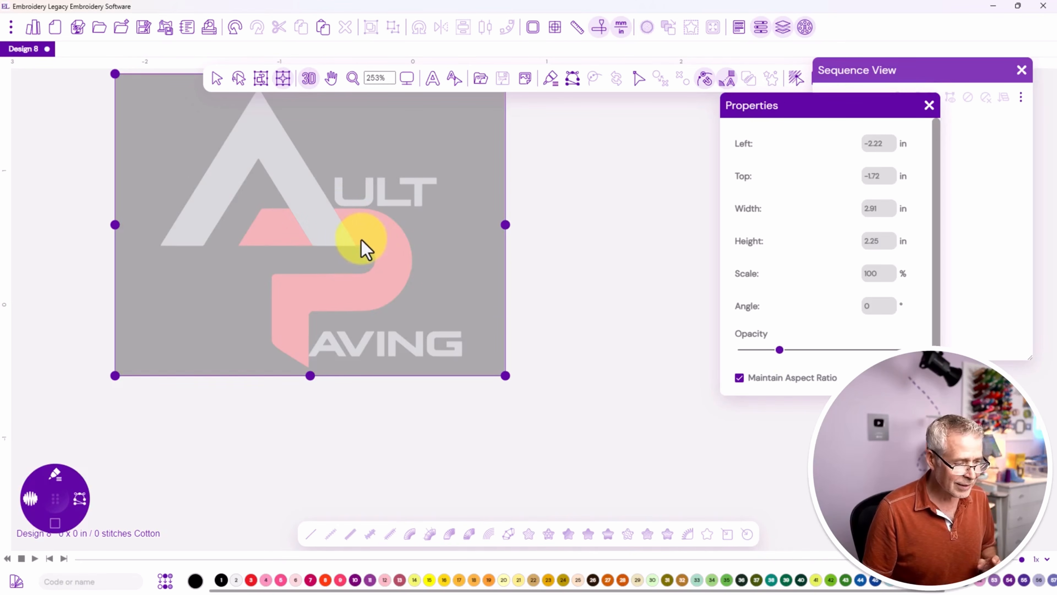
{"action": "left_click", "coordinate": [598, 202]}
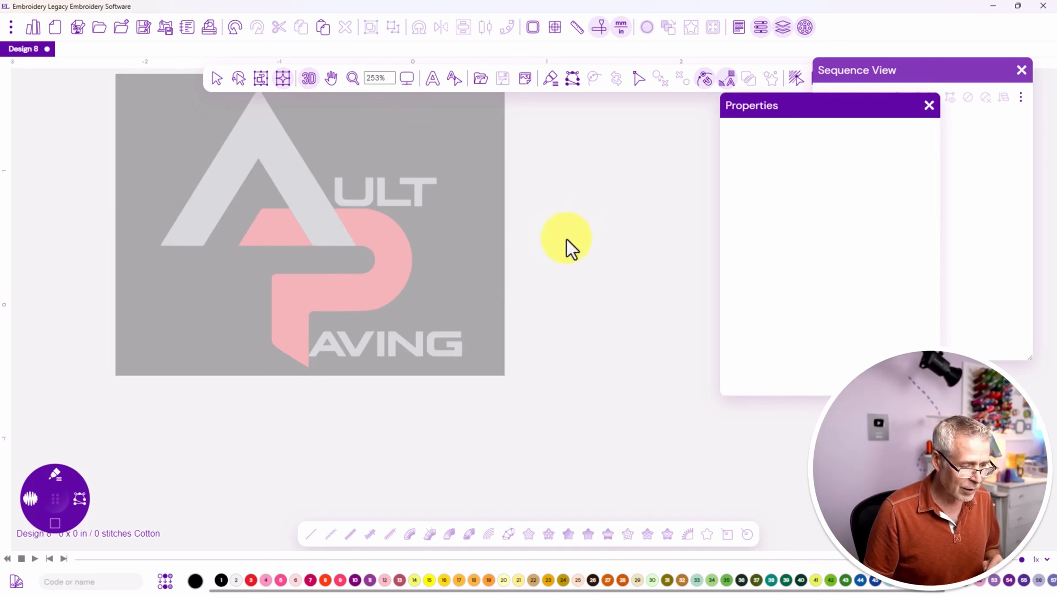
Examine the logo artwork at 300% and 600% magnification, from the large letter A down to the word AVING
{"action": "left_click", "coordinate": [407, 84]}
{"action": "left_click", "coordinate": [420, 161]}
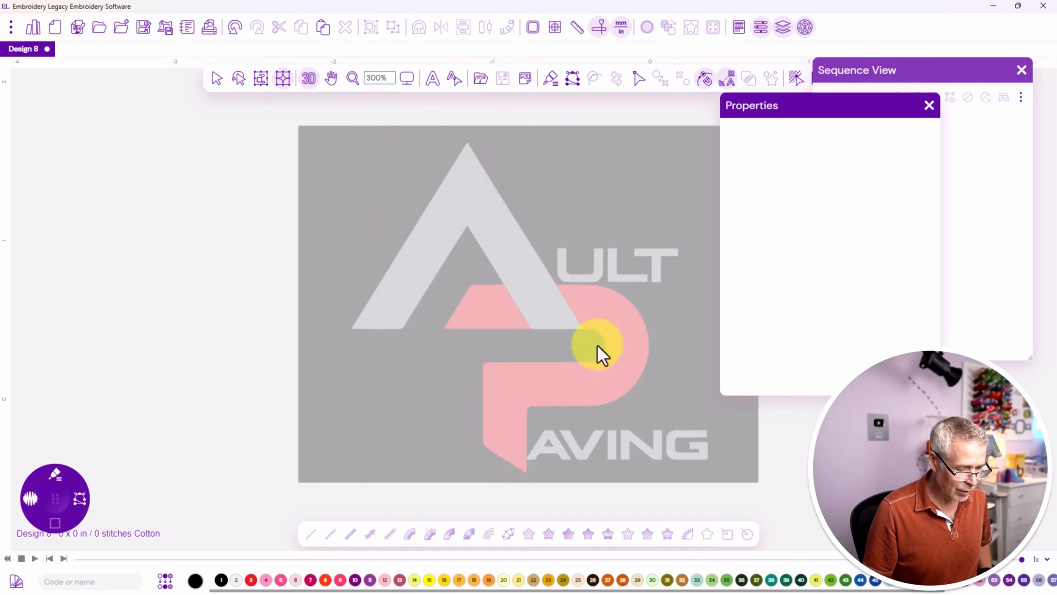
{"action": "left_click_drag", "start_coordinate": [840, 101], "coordinate": [842, 91]}
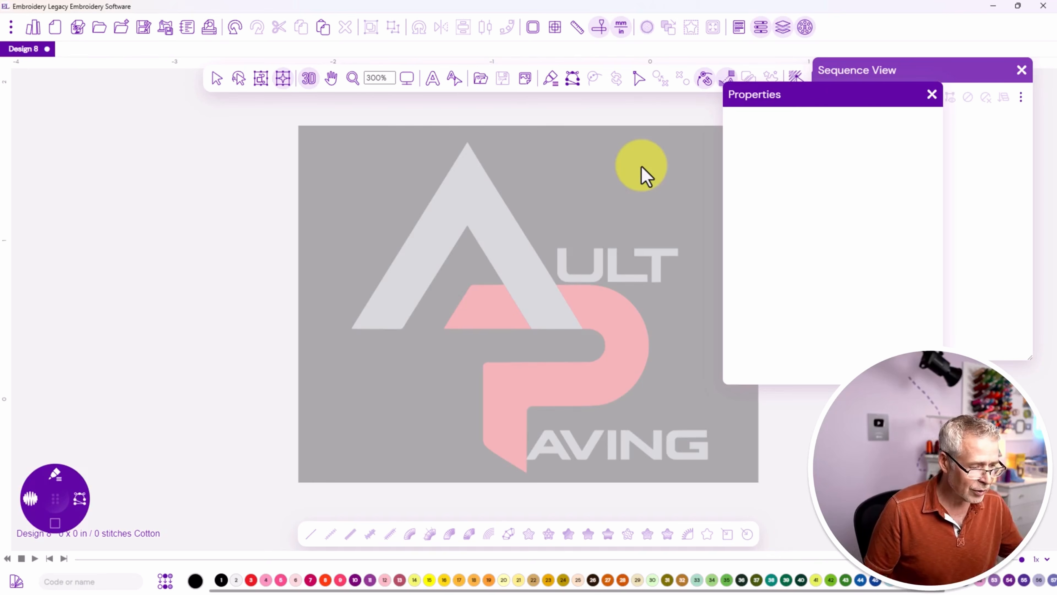
{"action": "left_click", "coordinate": [406, 86]}
{"action": "left_click", "coordinate": [421, 180]}
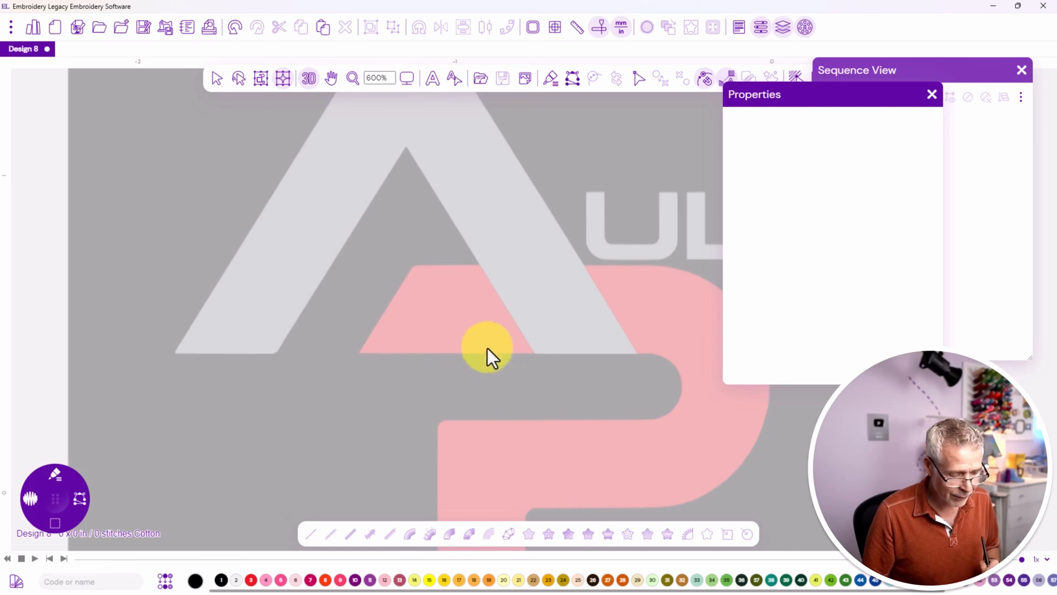
{"action": "left_click_drag", "start_coordinate": [543, 456], "coordinate": [494, 338]}
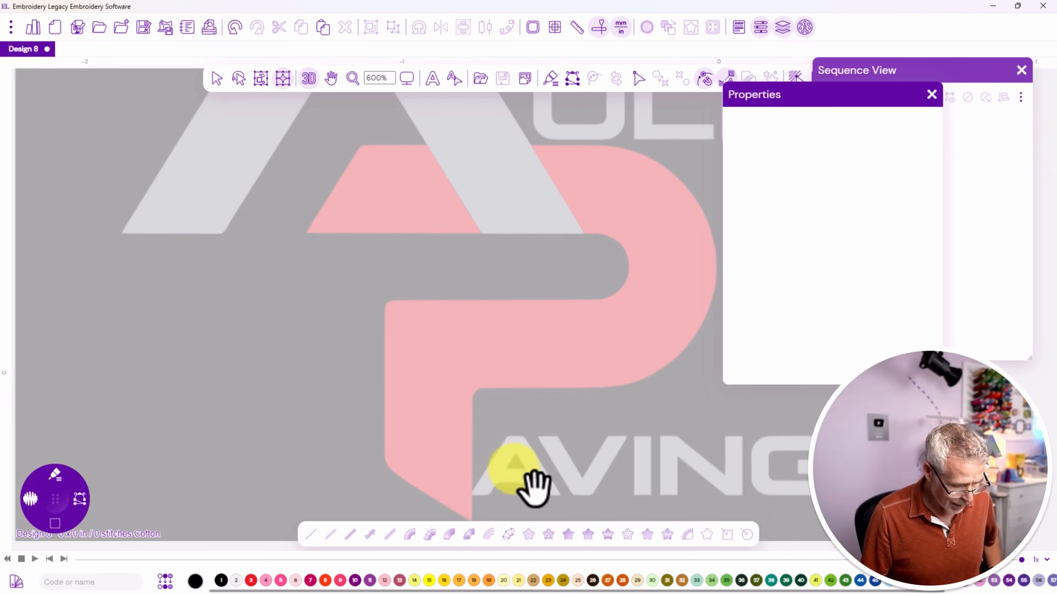
{"action": "left_click_drag", "start_coordinate": [531, 484], "coordinate": [378, 369]}
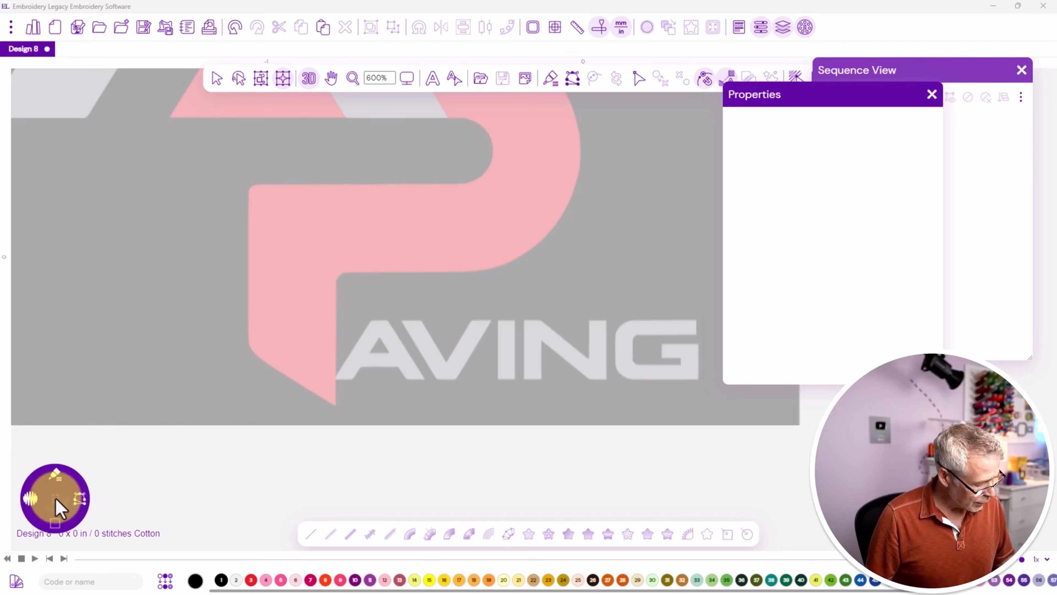
Digitize the crossbar of the A in AVING as a satin column about 2.8 mm long and 1.1 mm wide
{"action": "left_click_drag", "start_coordinate": [57, 503], "coordinate": [83, 455]}
{"action": "left_click", "coordinate": [79, 424]}
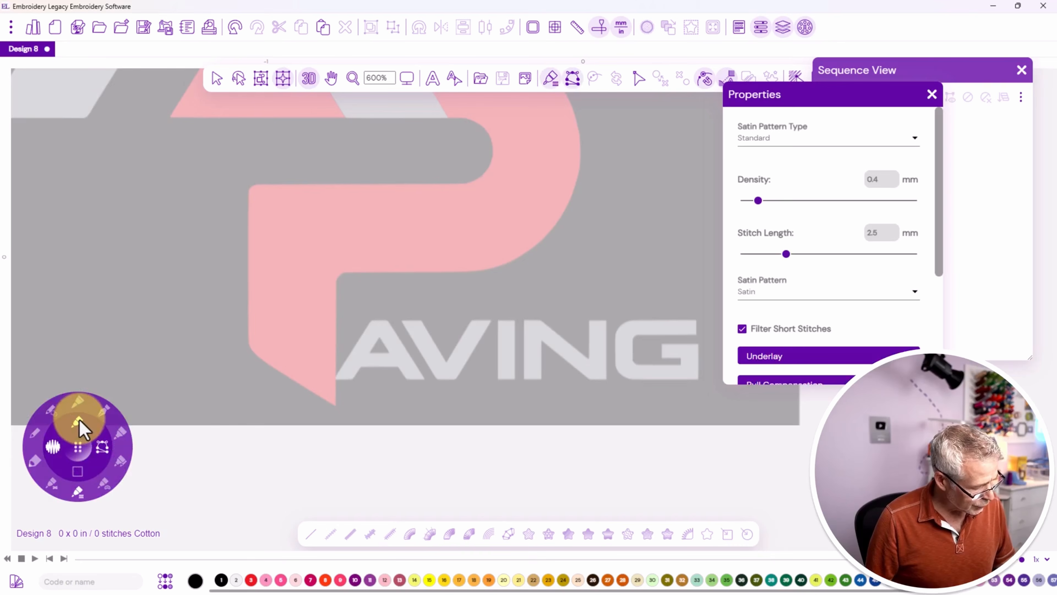
{"action": "left_click", "coordinate": [54, 486]}
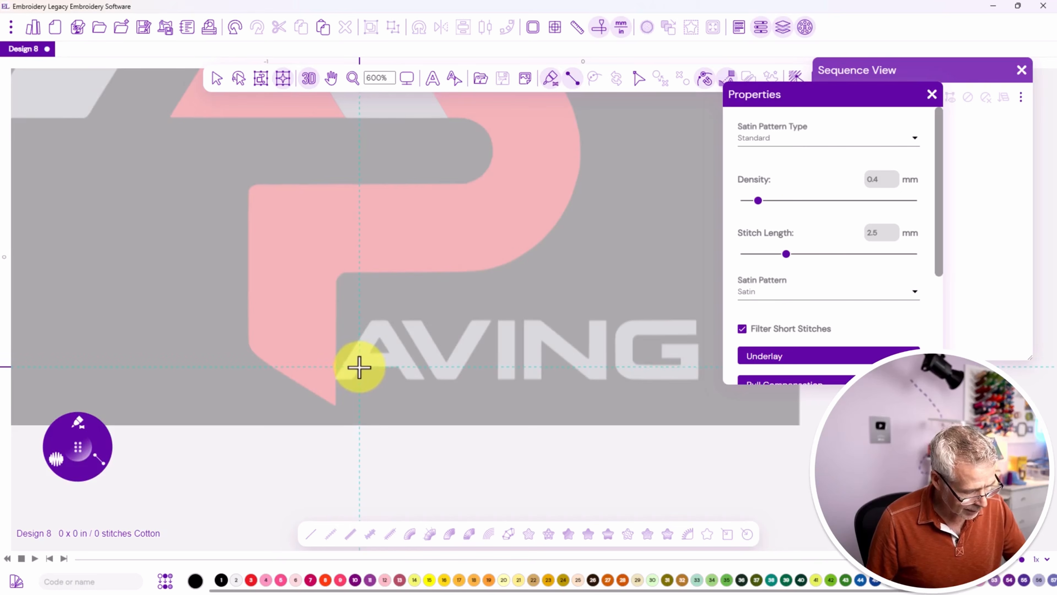
{"action": "left_click", "coordinate": [397, 366]}
{"action": "left_click", "coordinate": [398, 353]}
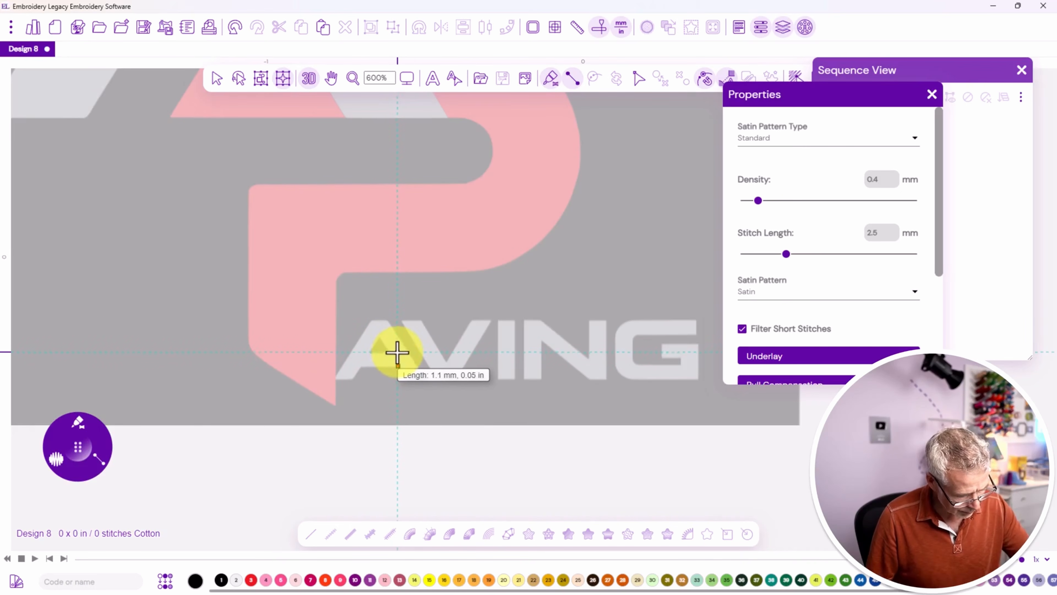
{"action": "left_click", "coordinate": [360, 366]}
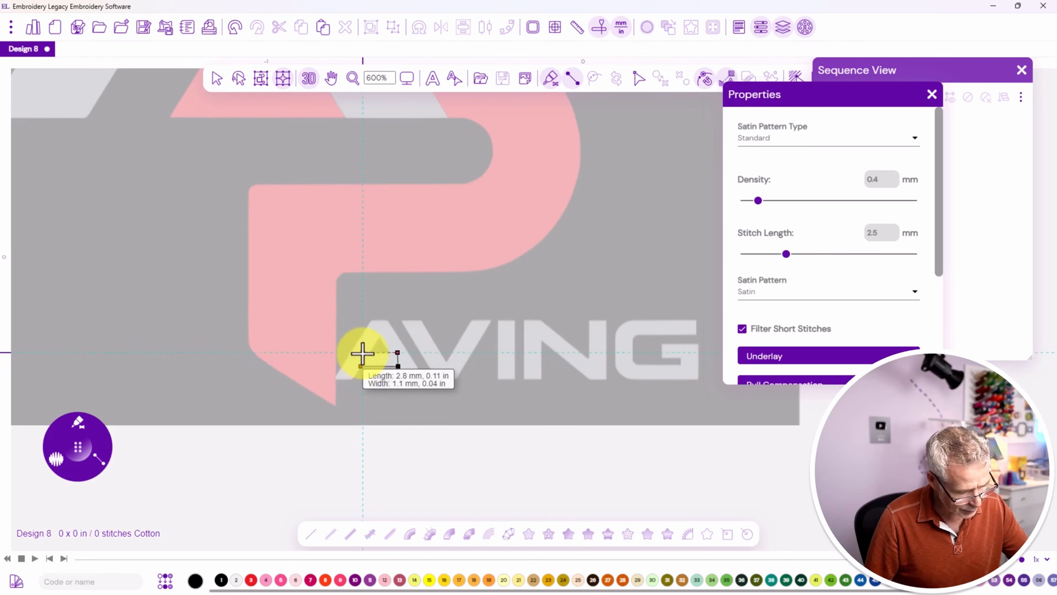
{"action": "key", "text": "Return"}
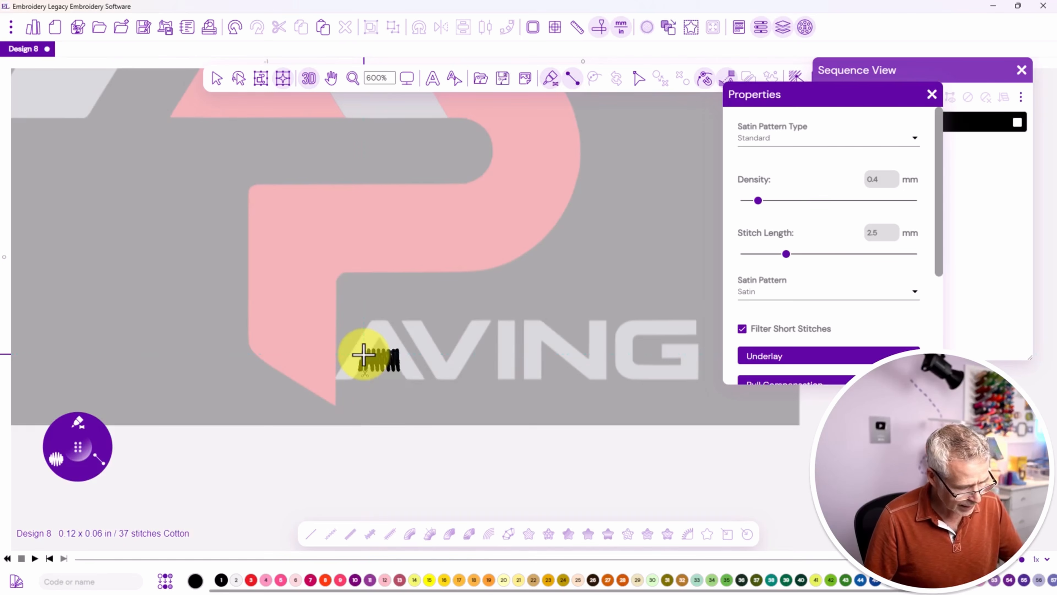
Recolor the A's satin crossbar with orange thread color 18
{"action": "left_click", "coordinate": [217, 78]}
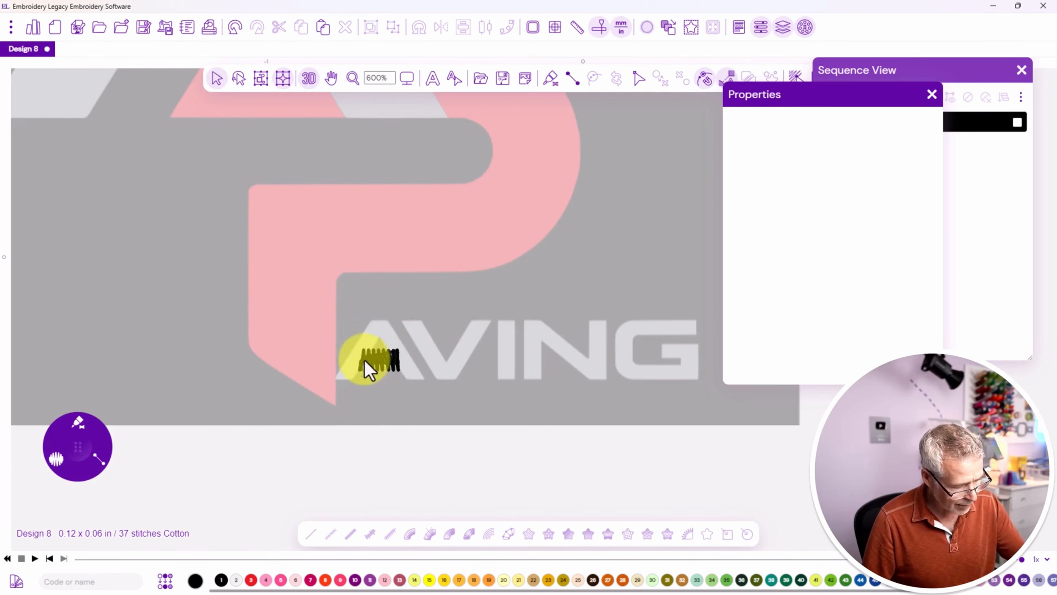
{"action": "left_click", "coordinate": [369, 371]}
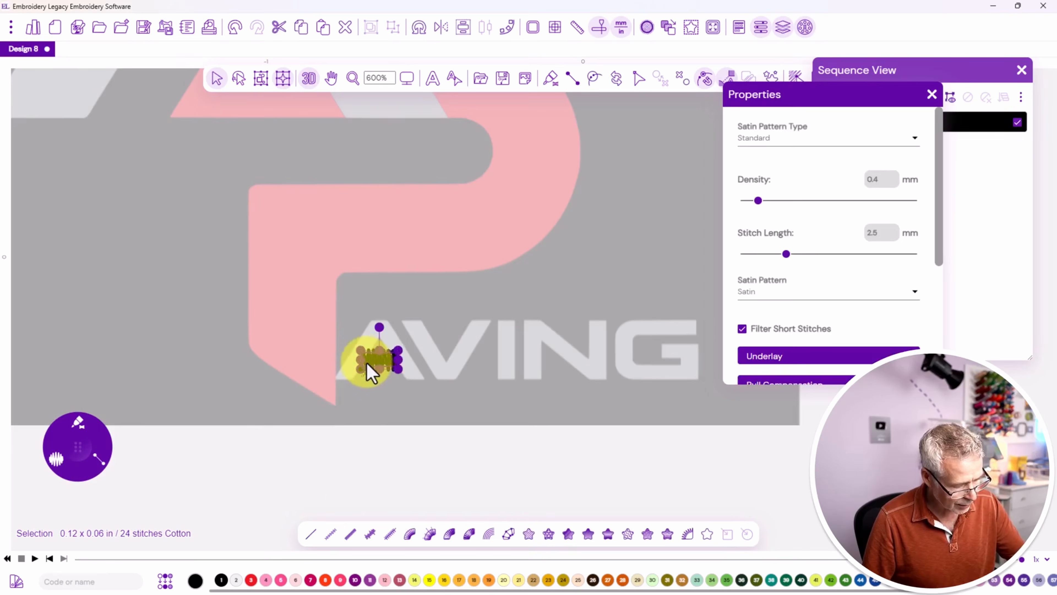
{"action": "left_click", "coordinate": [473, 579]}
{"action": "left_click", "coordinate": [331, 463]}
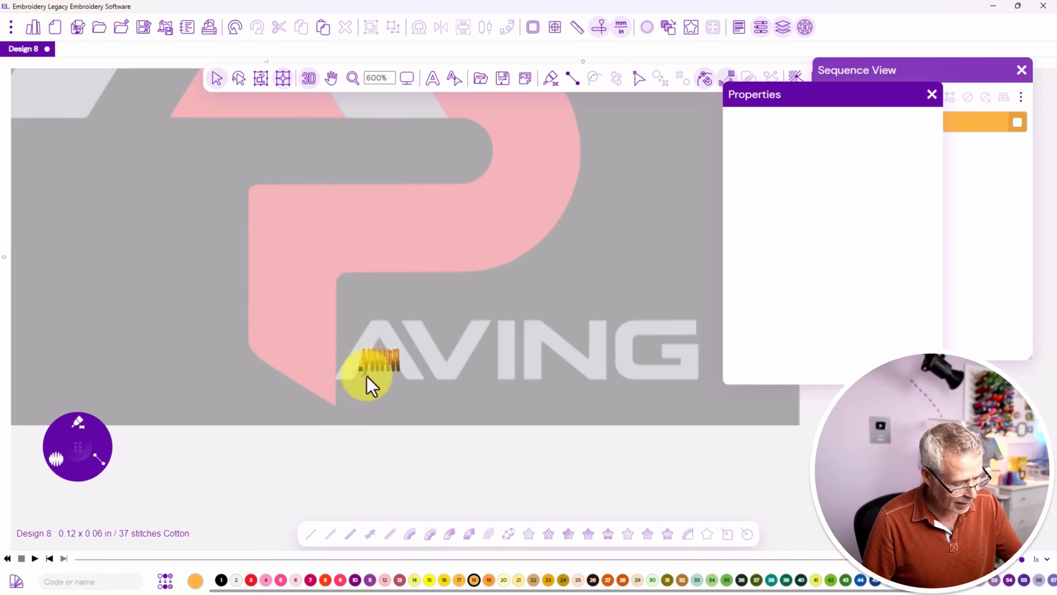
Digitize the left leg of the A in AVING as a slanted satin column about 4.7 mm long and 1.3 mm wide
{"action": "left_click", "coordinate": [86, 459]}
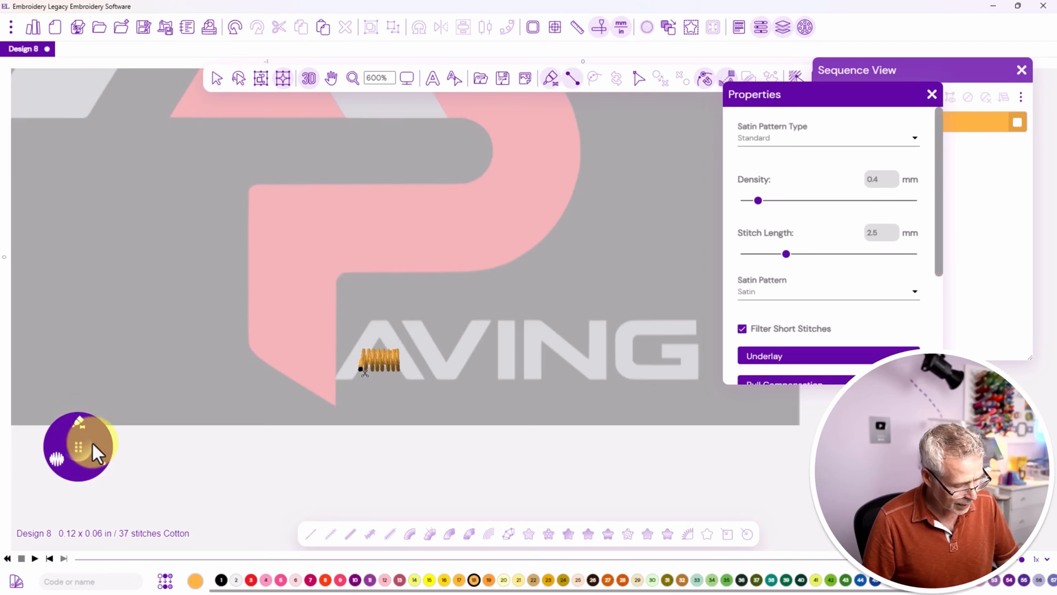
{"action": "left_click", "coordinate": [336, 376]}
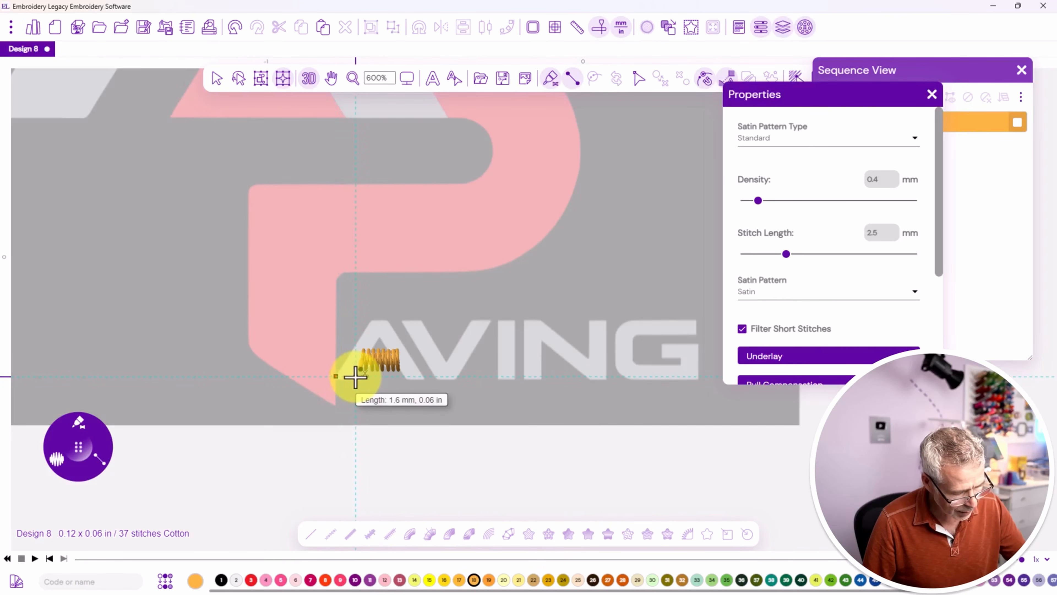
{"action": "left_click", "coordinate": [356, 376]}
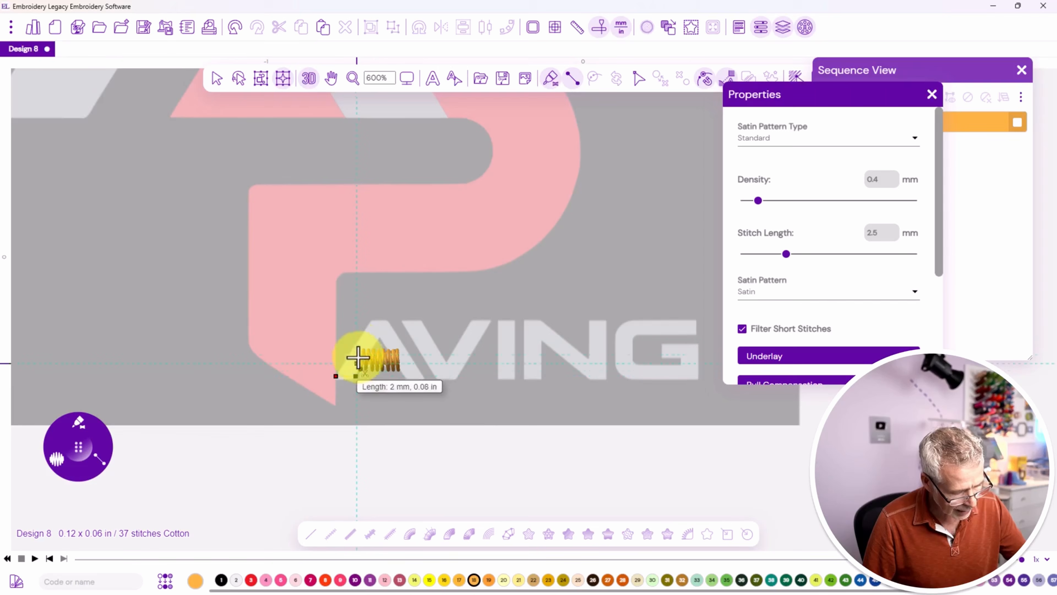
{"action": "left_click", "coordinate": [369, 324]}
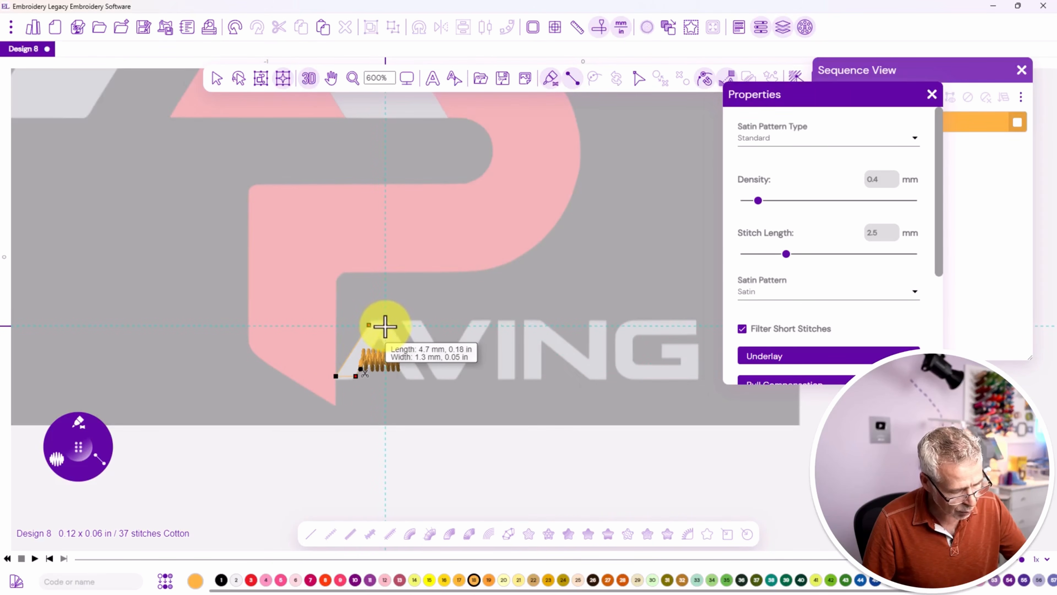
Digitize the right leg of the A as a satin column and add a run stitch from its foot toward the V
{"action": "left_click", "coordinate": [371, 327]}
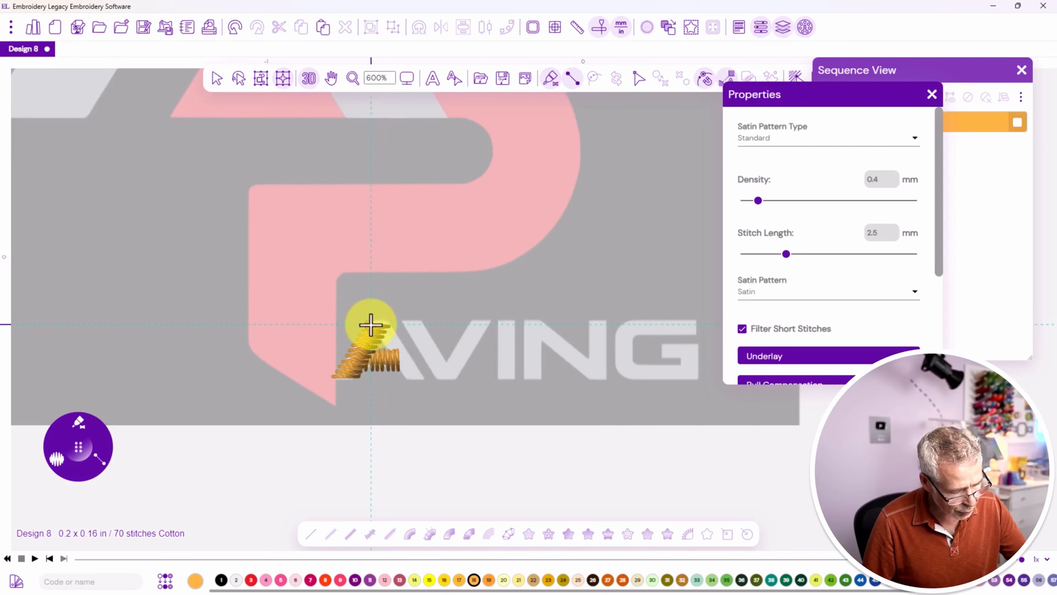
{"action": "left_click", "coordinate": [391, 325]}
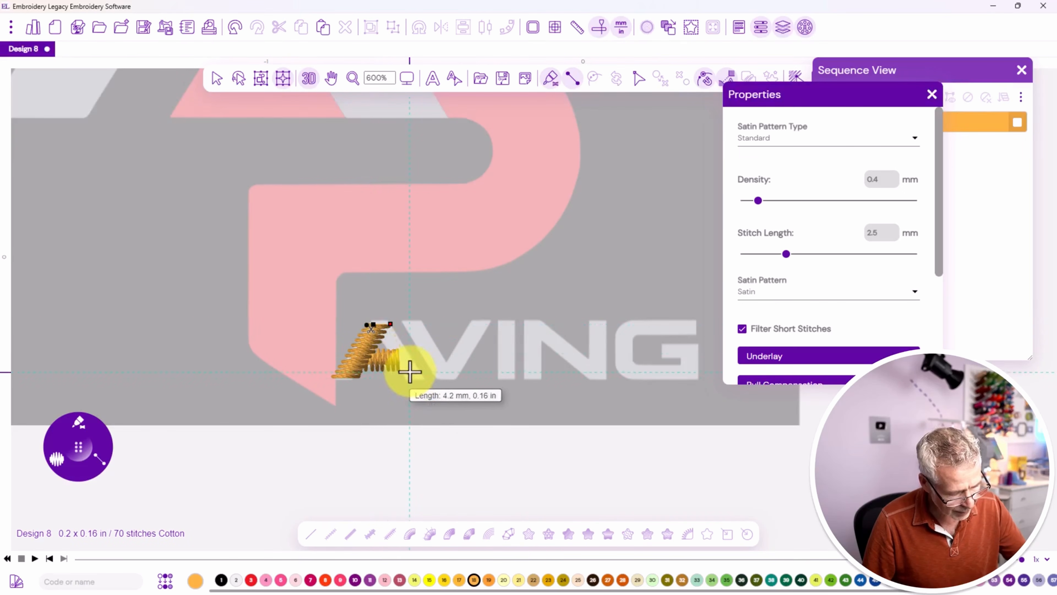
{"action": "left_click", "coordinate": [424, 376]}
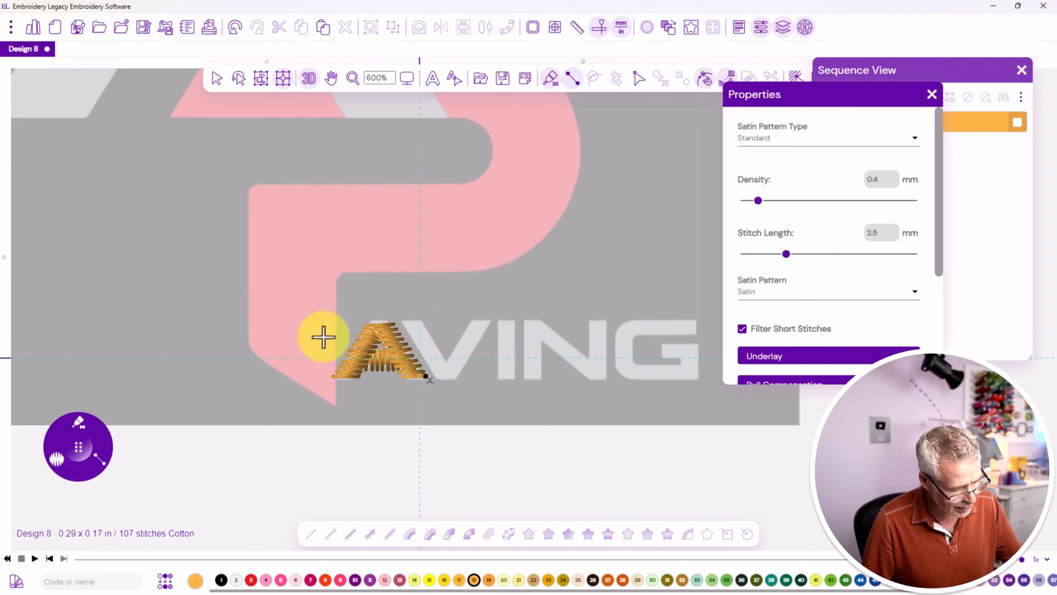
{"action": "left_click", "coordinate": [109, 419]}
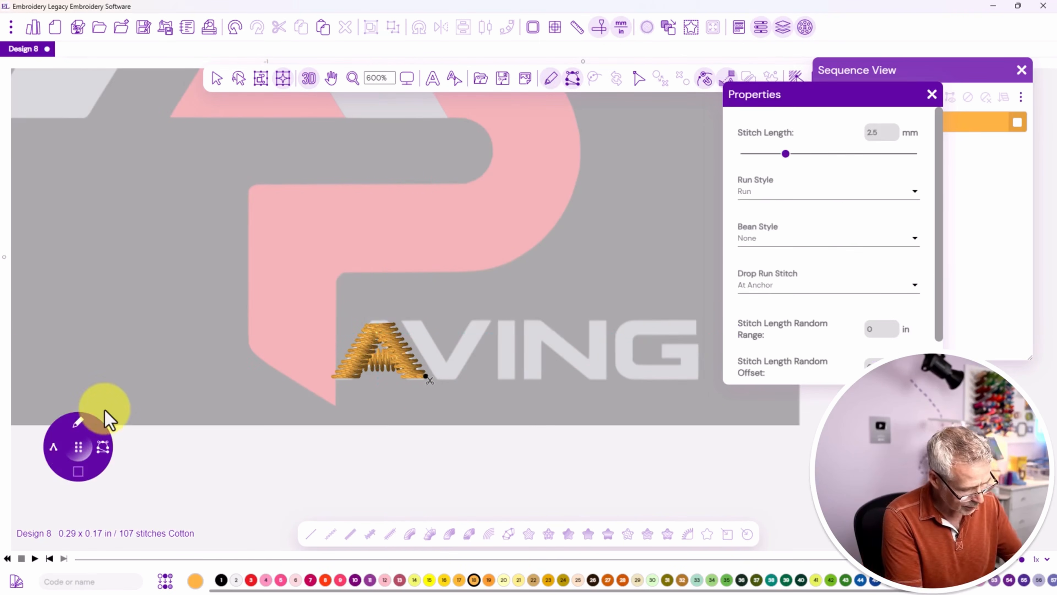
{"action": "left_click", "coordinate": [430, 357]}
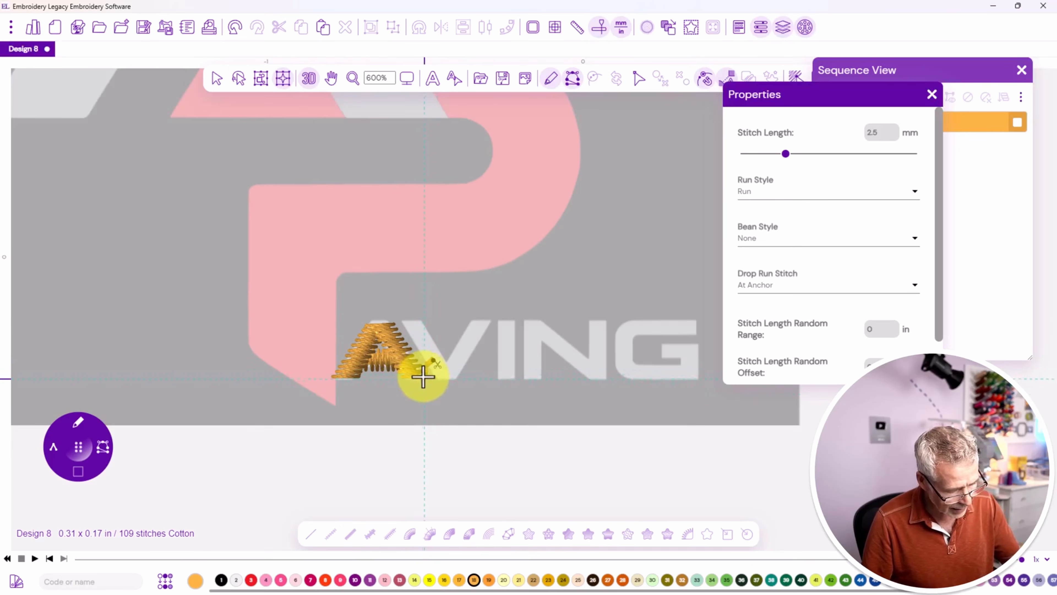
Edit the A's right leg in point mode, placing its stitch start near the apex and its stop near the foot
{"action": "left_click", "coordinate": [217, 79]}
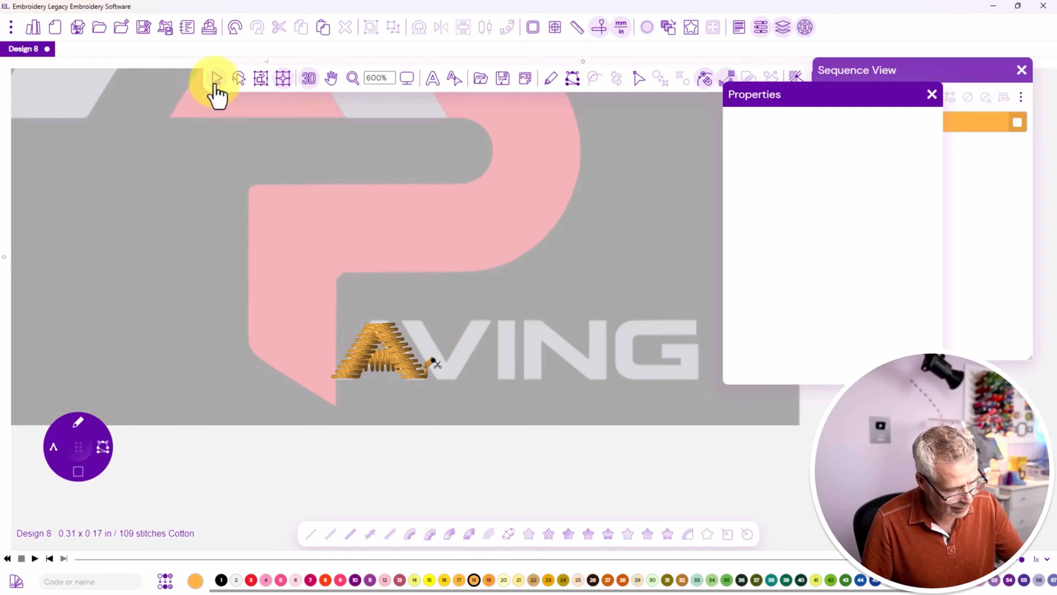
{"action": "left_click", "coordinate": [404, 349]}
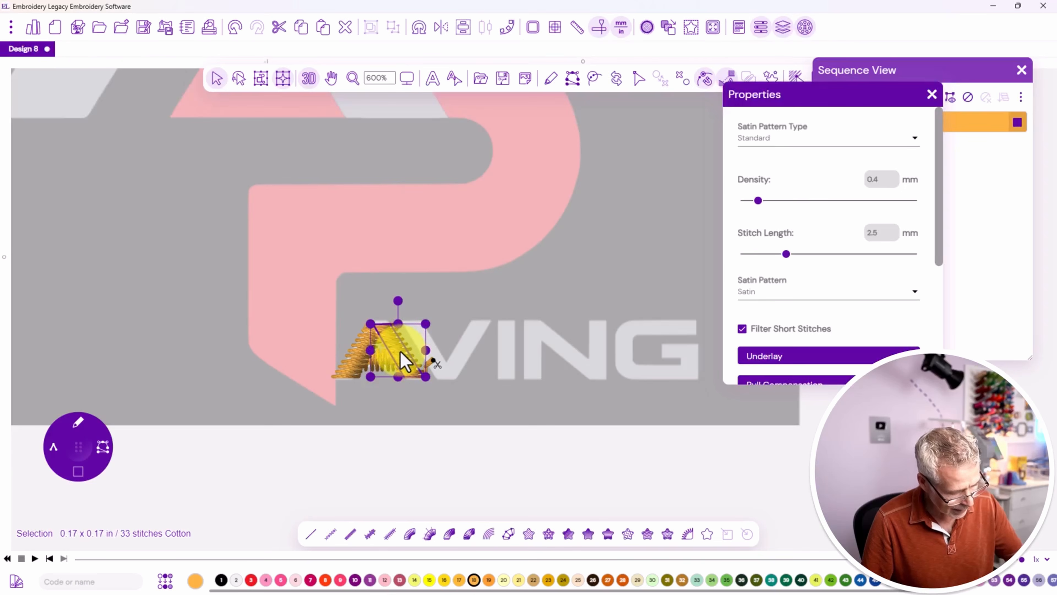
{"action": "double_click", "coordinate": [401, 352]}
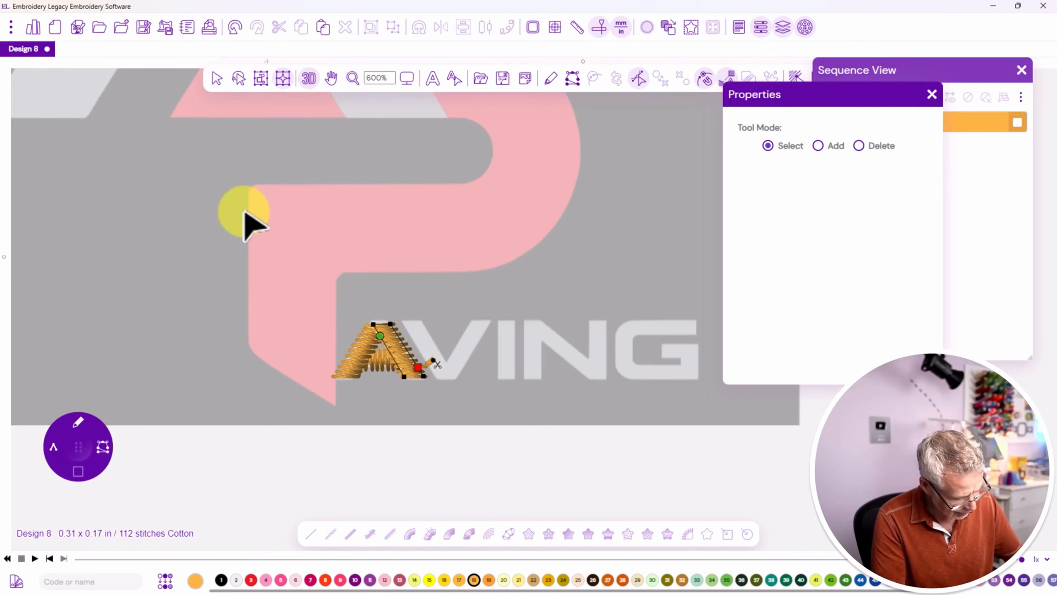
{"action": "left_click", "coordinate": [217, 78]}
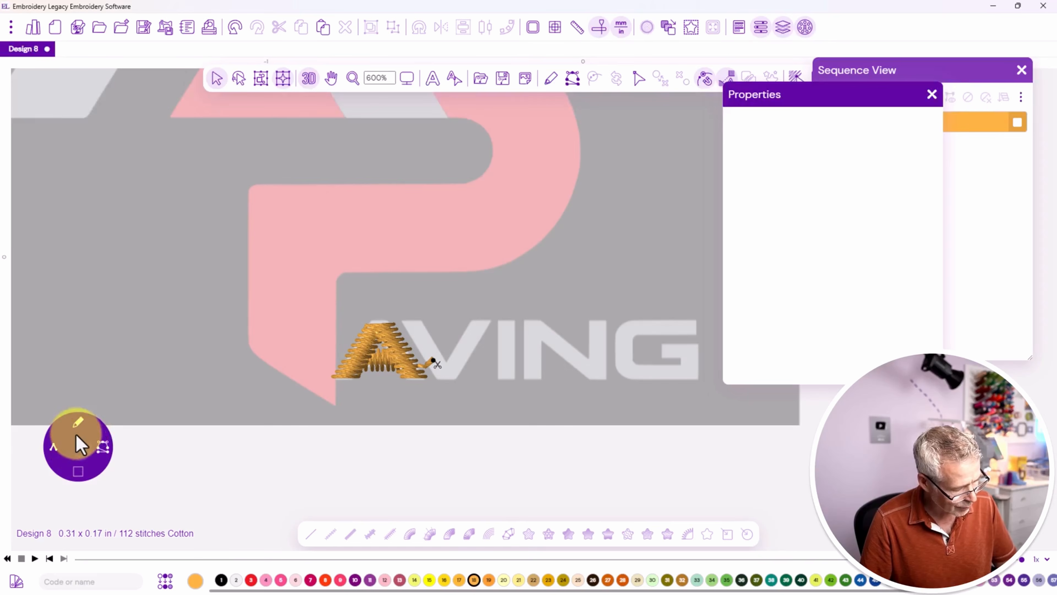
Digitize the left arm of the V in AVING as a slanted satin column about 1.4 mm wide
{"action": "left_click", "coordinate": [104, 422]}
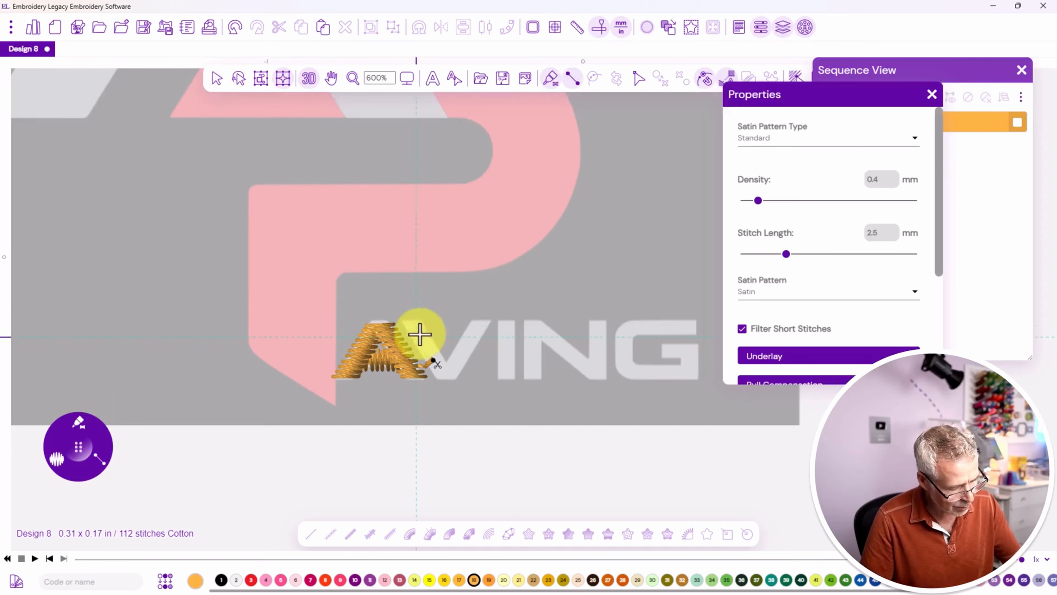
{"action": "left_click", "coordinate": [402, 324]}
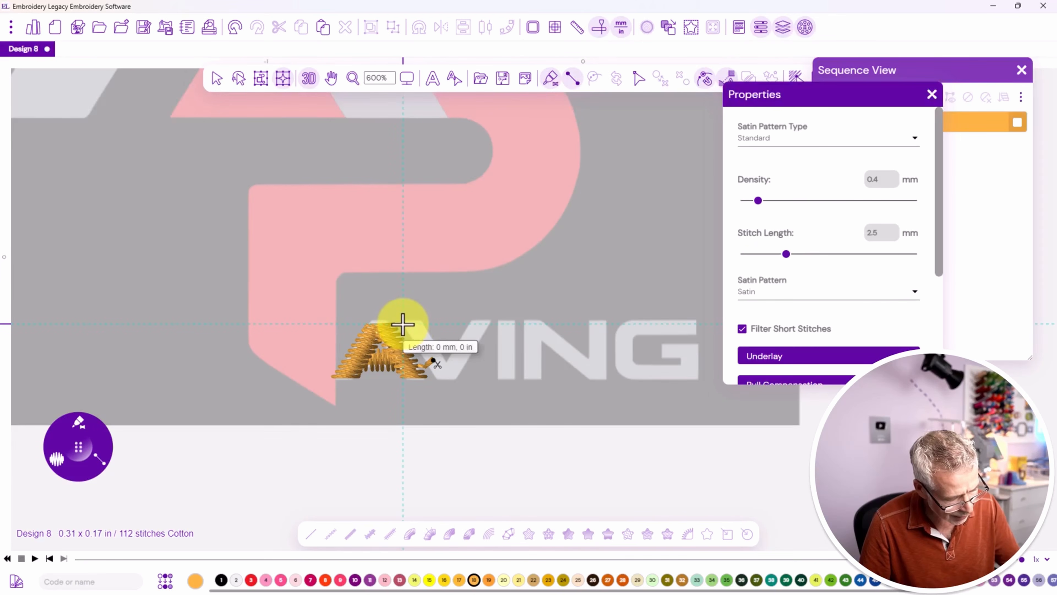
{"action": "left_click", "coordinate": [425, 324]}
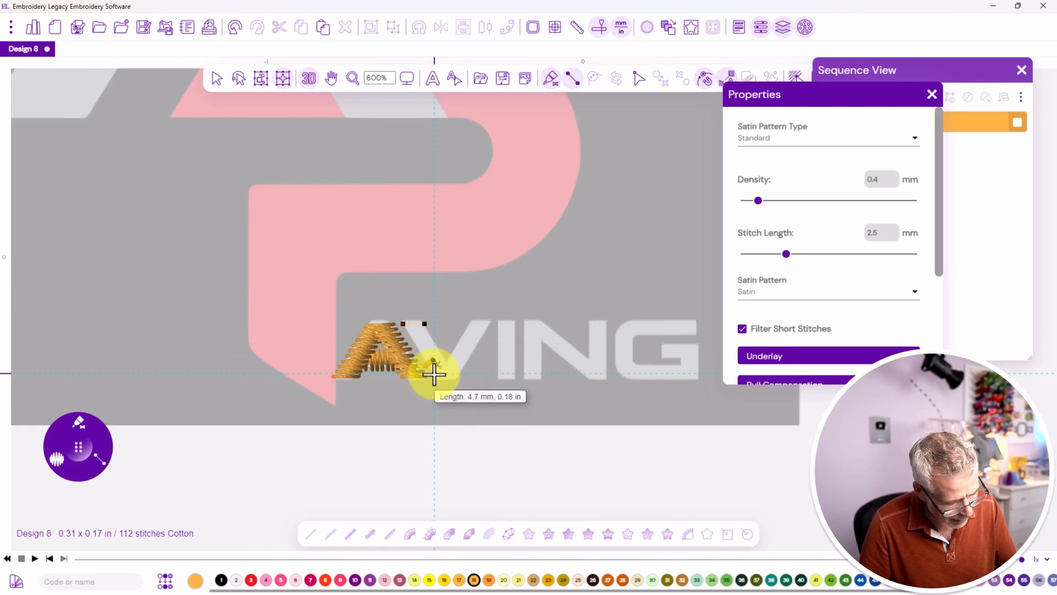
{"action": "left_click", "coordinate": [433, 376]}
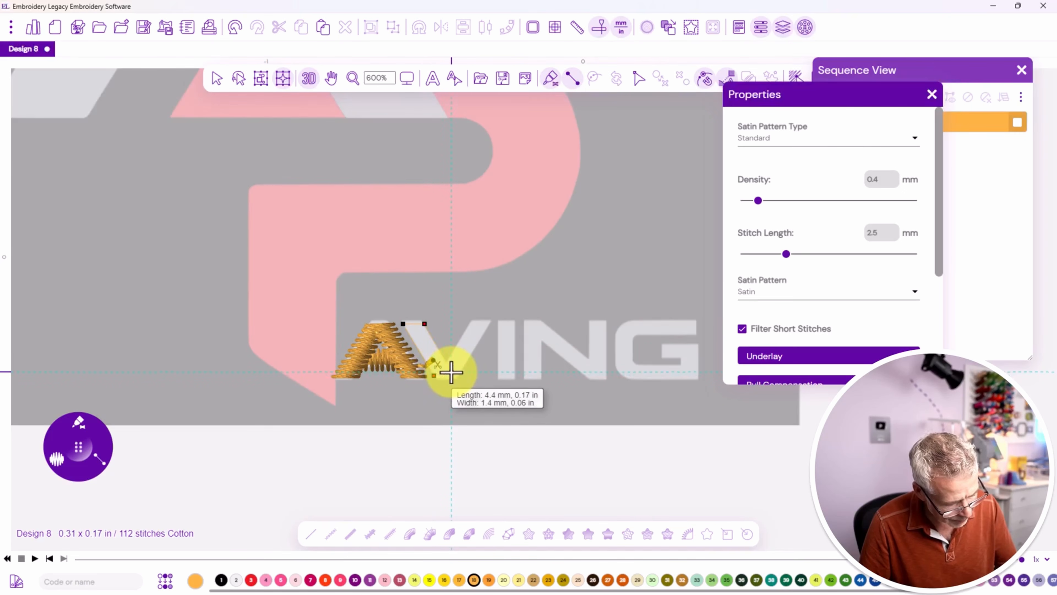
{"action": "left_click", "coordinate": [435, 377]}
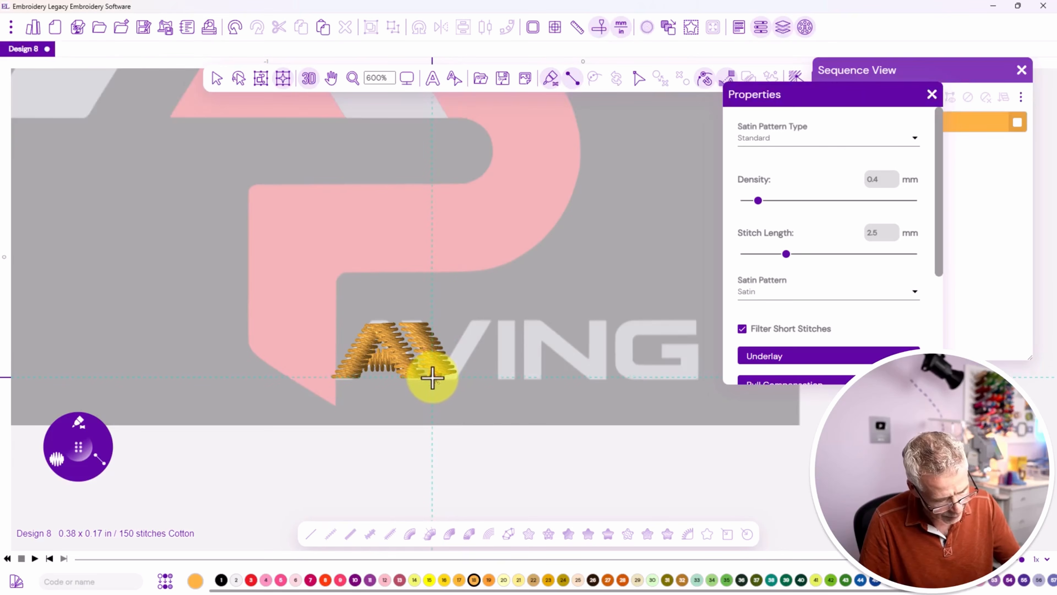
{"action": "left_click", "coordinate": [704, 80]}
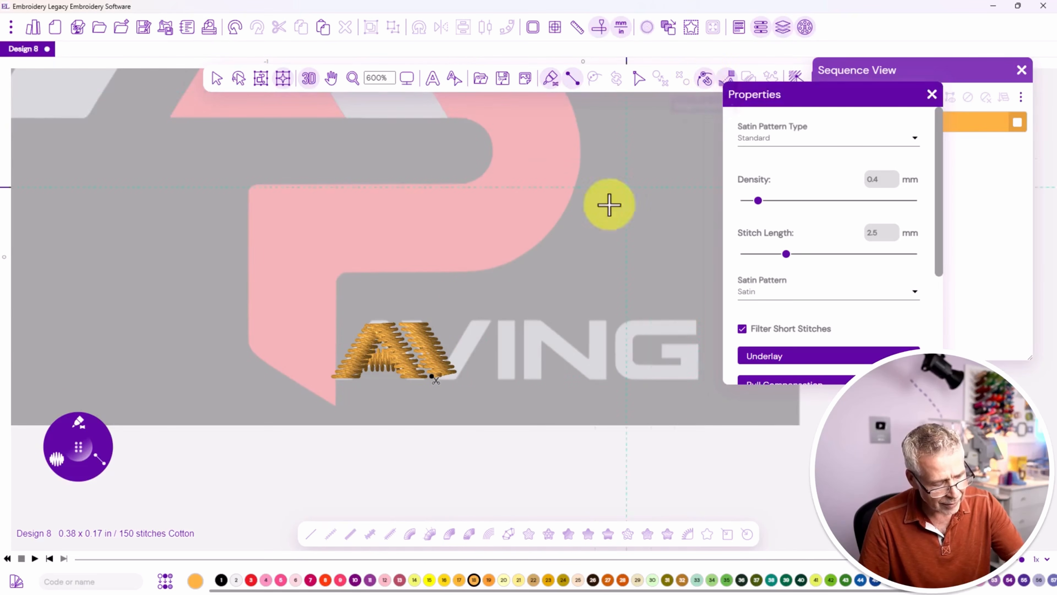
{"action": "left_click", "coordinate": [435, 376]}
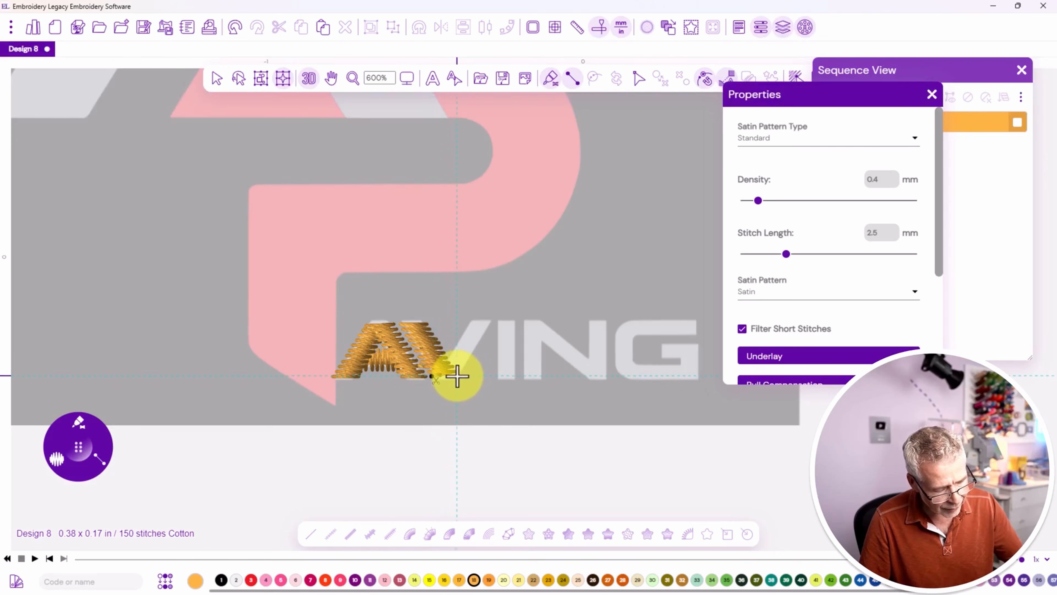
{"action": "left_click", "coordinate": [458, 376]}
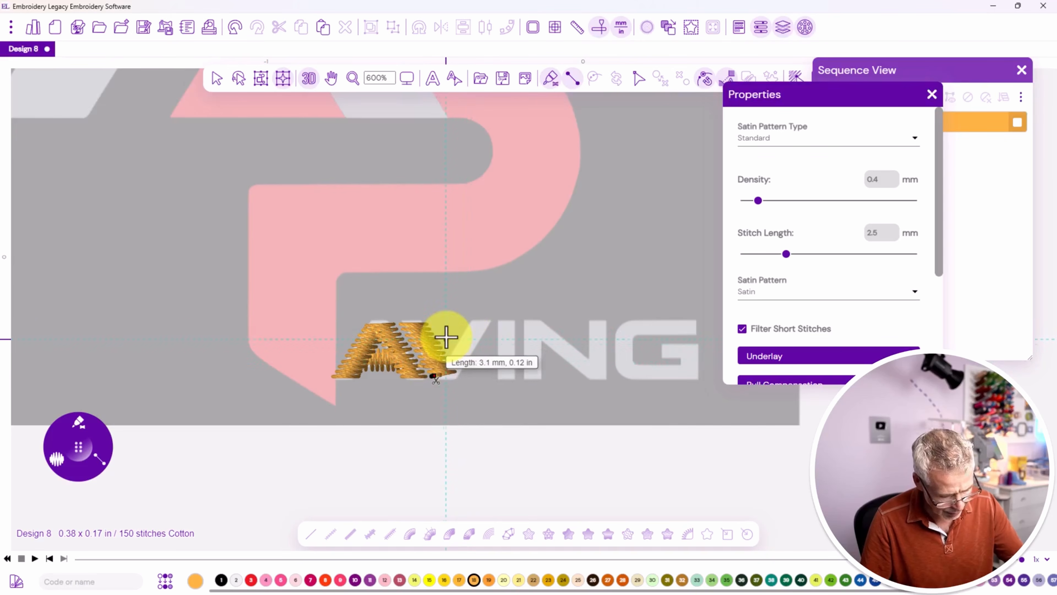
{"action": "key", "text": "Escape"}
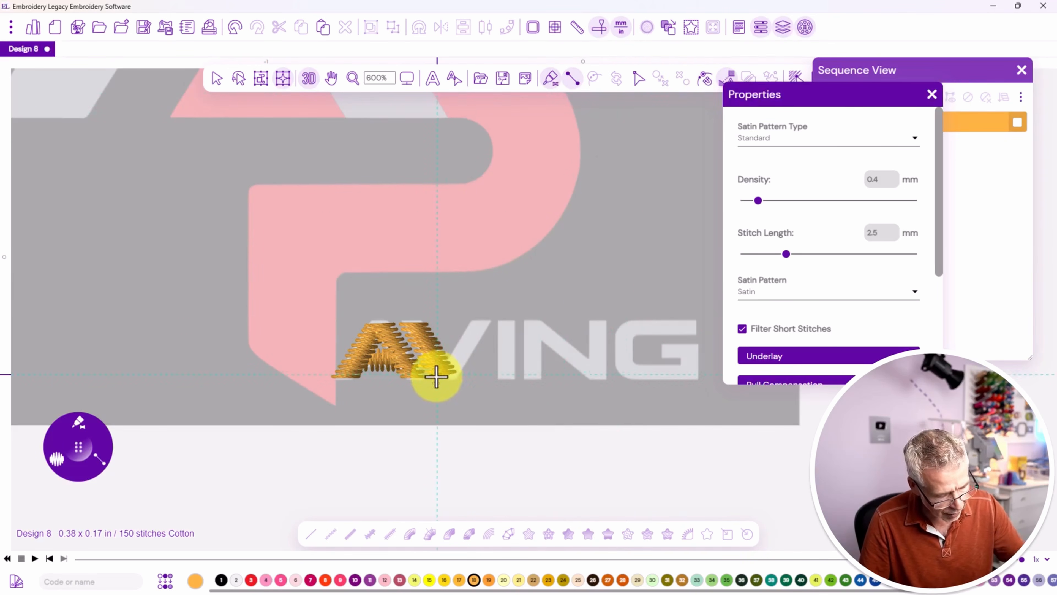
Digitize the V's right arm as a satin column about 4.8 mm long and 1.6 mm wide, and add a run stitch toward the I
{"action": "left_click", "coordinate": [436, 377]}
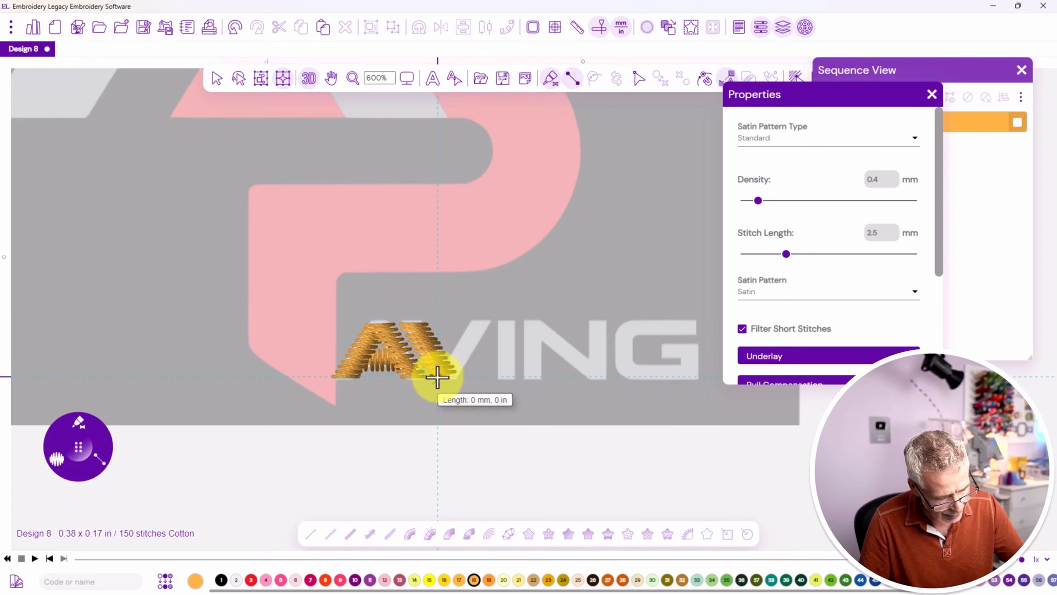
{"action": "left_click", "coordinate": [458, 375]}
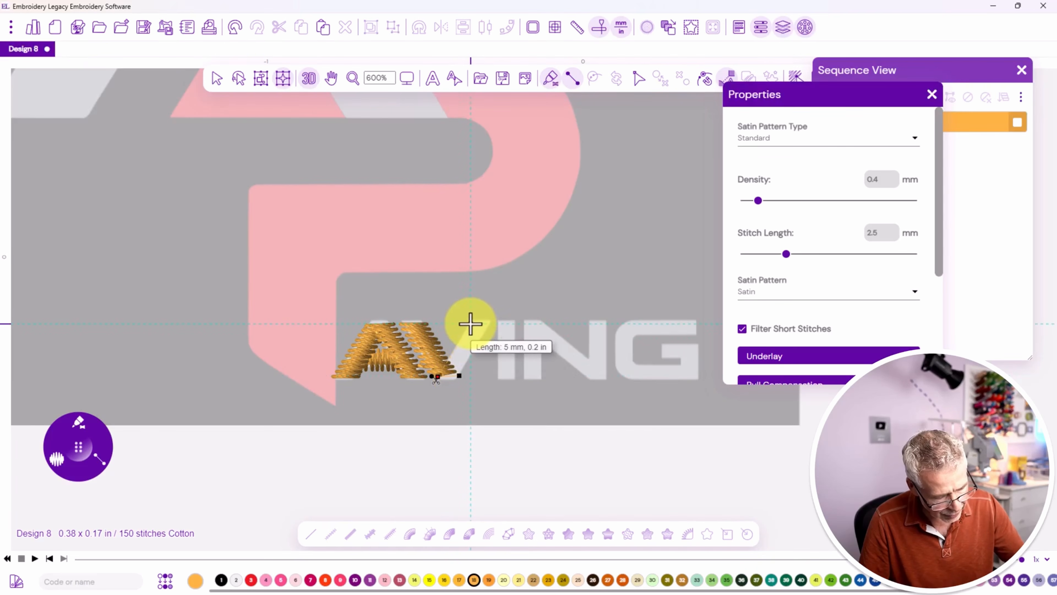
{"action": "left_click", "coordinate": [469, 323]}
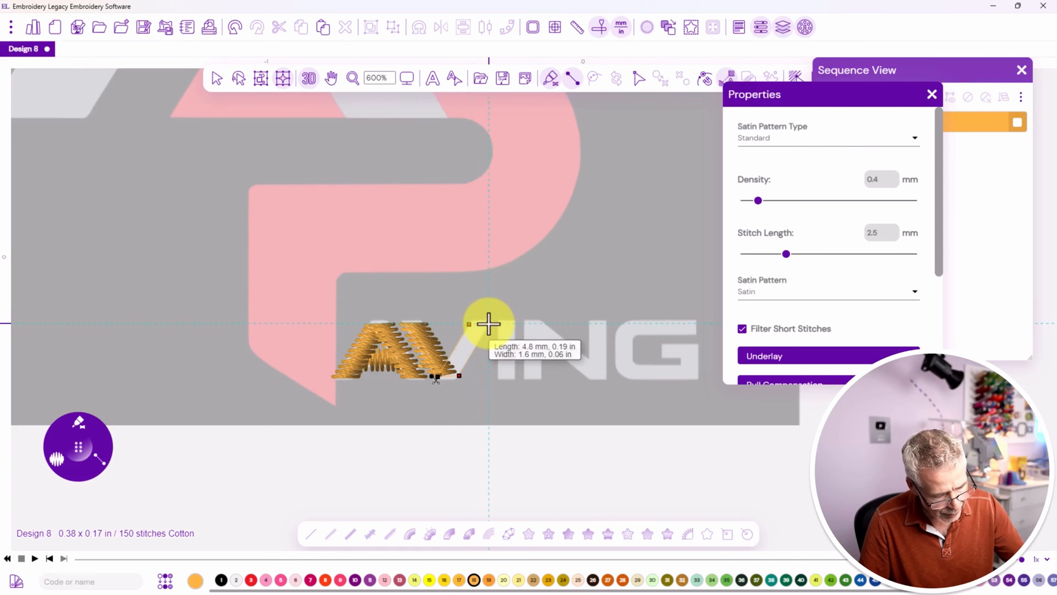
{"action": "left_click", "coordinate": [489, 324]}
{"action": "key", "text": "Return"}
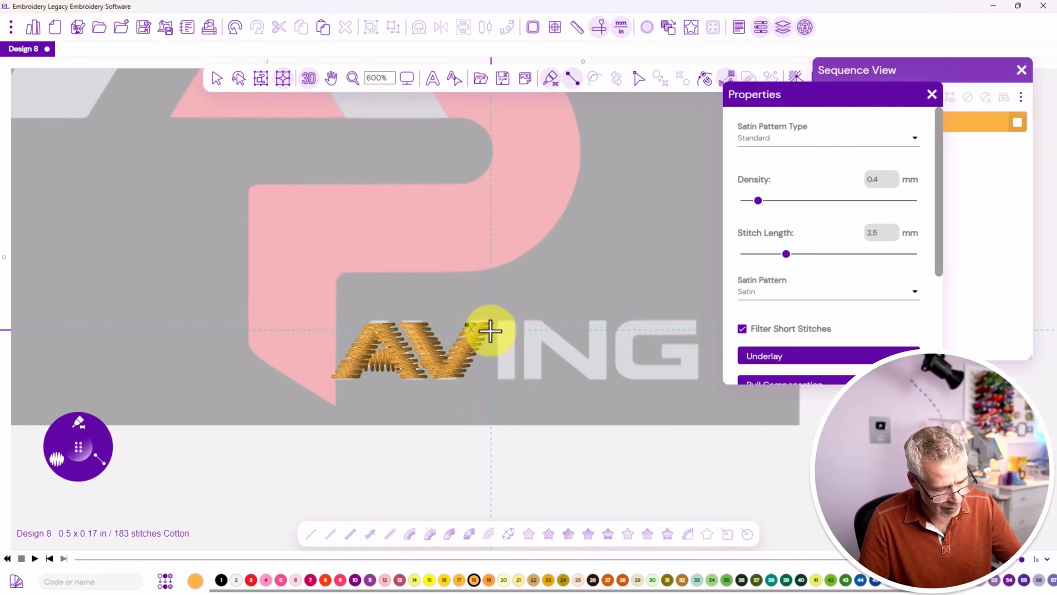
{"action": "left_click", "coordinate": [105, 437]}
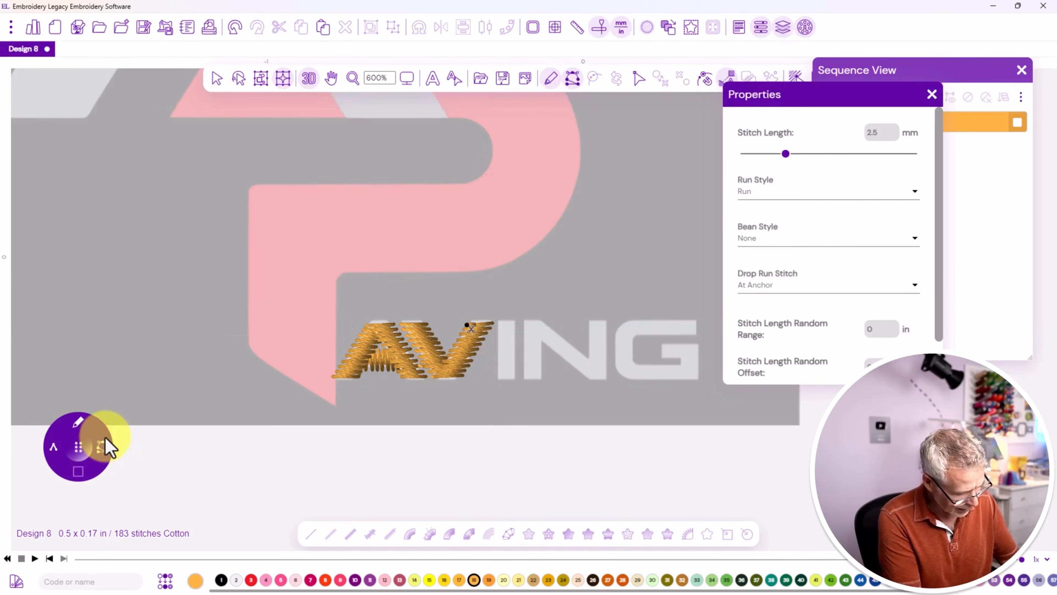
{"action": "left_click", "coordinate": [505, 335]}
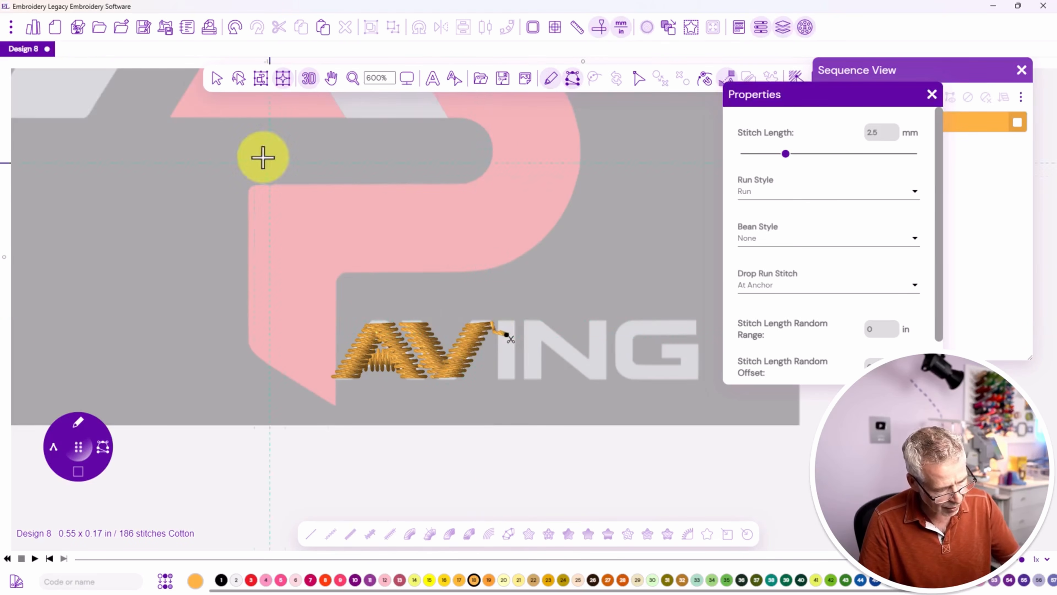
Edit the V's right arm in point mode, placing its stitch start at the base and its stop near the upper end
{"action": "left_click", "coordinate": [217, 79]}
{"action": "left_click", "coordinate": [462, 352]}
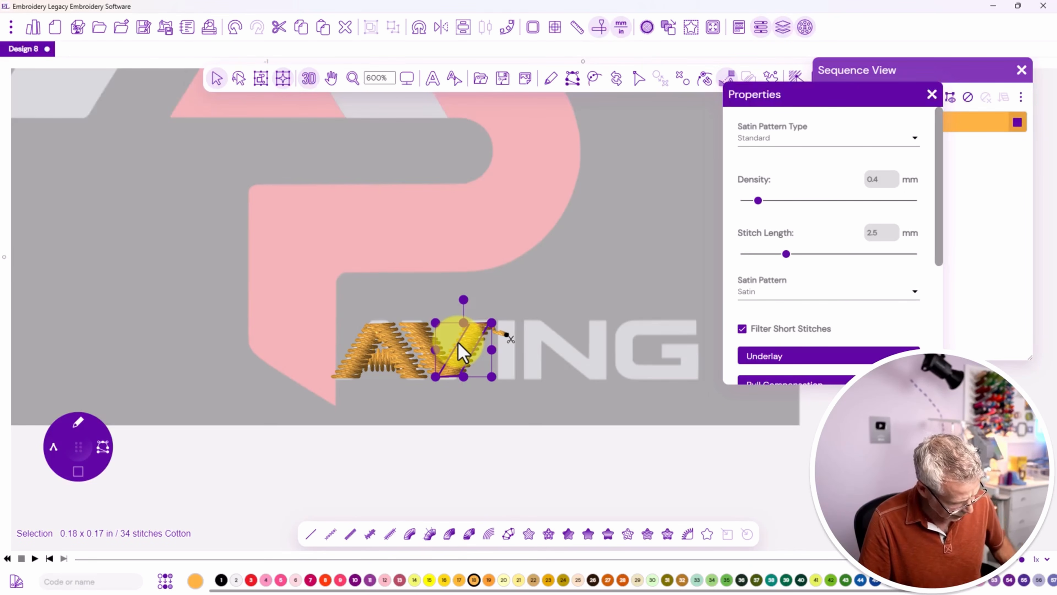
{"action": "double_click", "coordinate": [458, 343]}
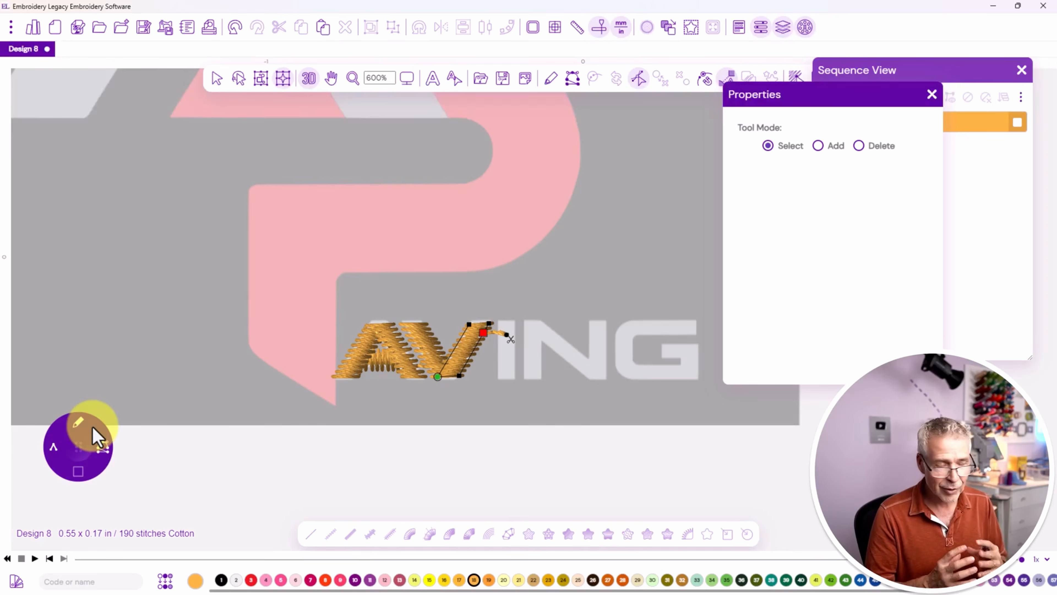
Digitize the I as a satin column about 4.3 mm long and 1.5 mm wide, and add a run stitch from its foot to the N
{"action": "left_click", "coordinate": [80, 424]}
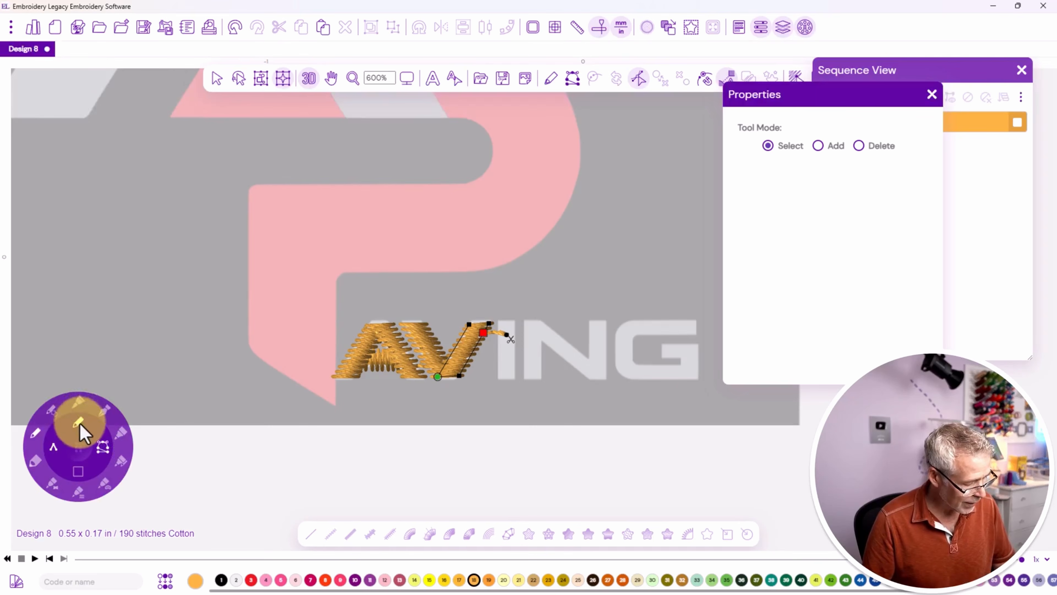
{"action": "left_click", "coordinate": [55, 481]}
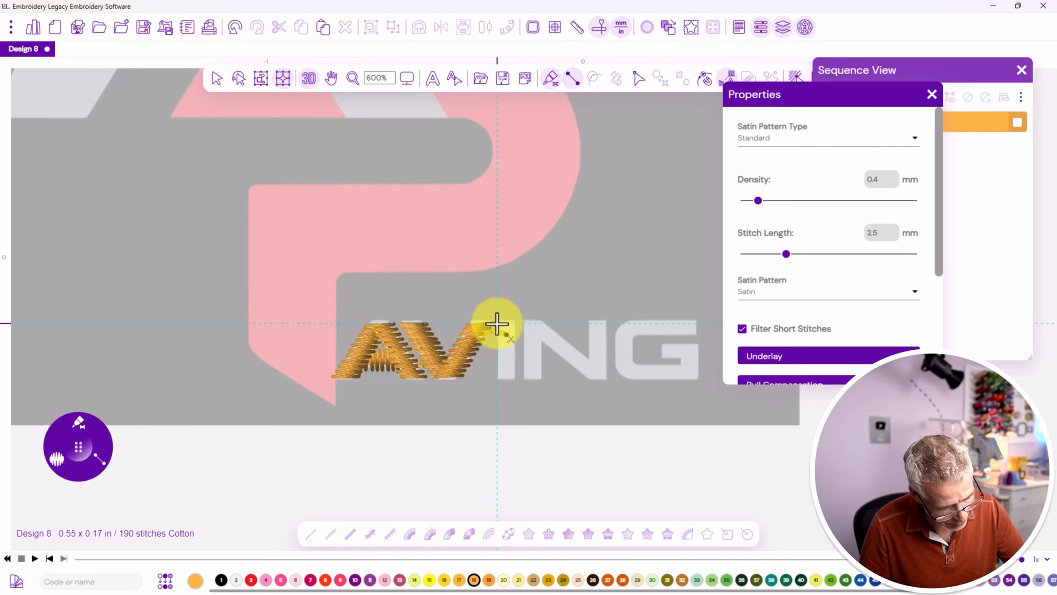
{"action": "left_click", "coordinate": [497, 324]}
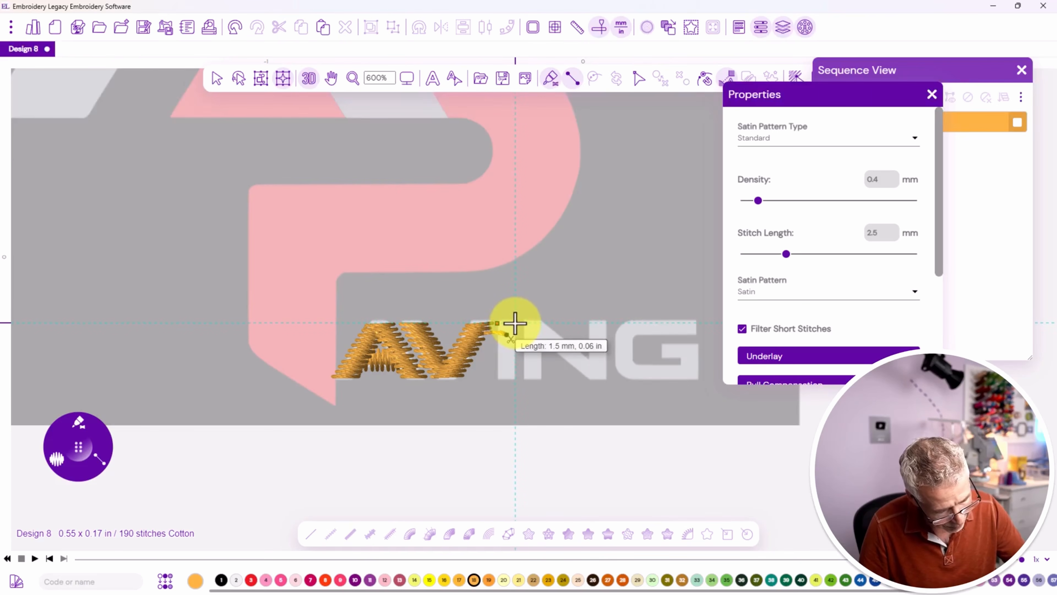
{"action": "left_click", "coordinate": [516, 323]}
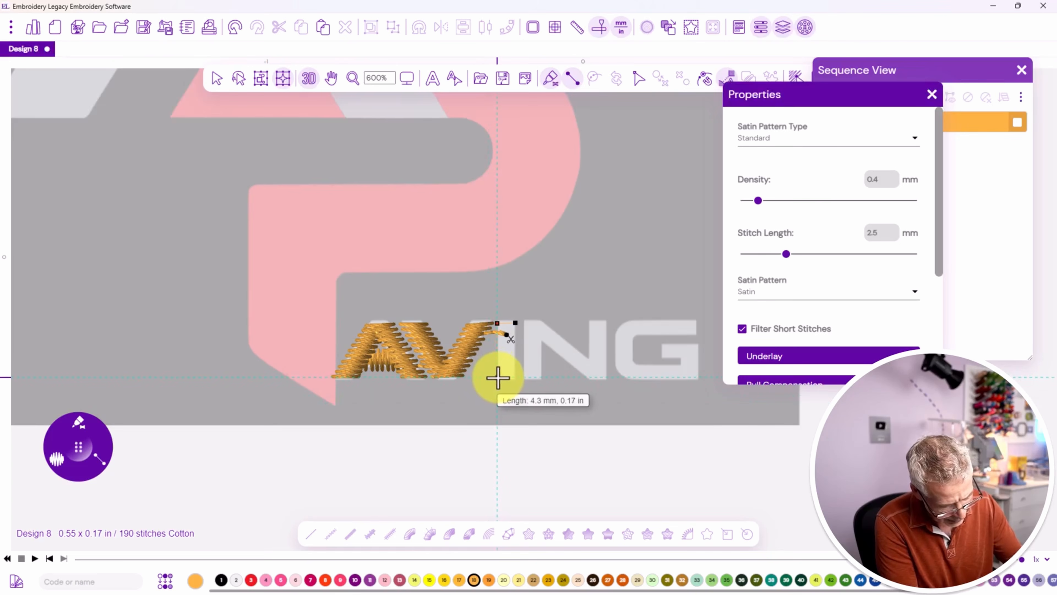
{"action": "left_click", "coordinate": [497, 377]}
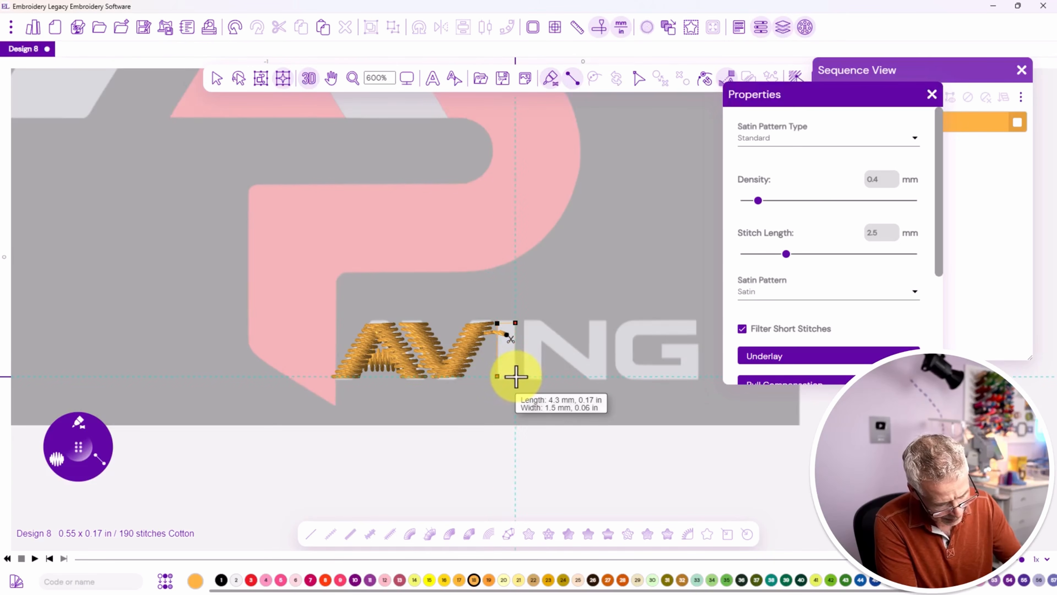
{"action": "left_click", "coordinate": [515, 378]}
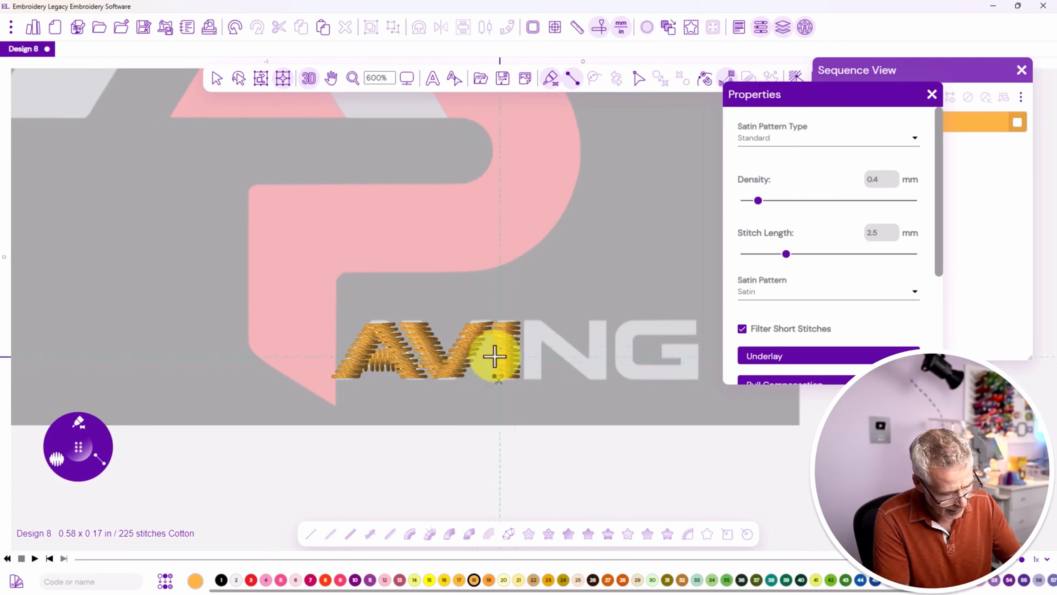
{"action": "key", "text": "r"}
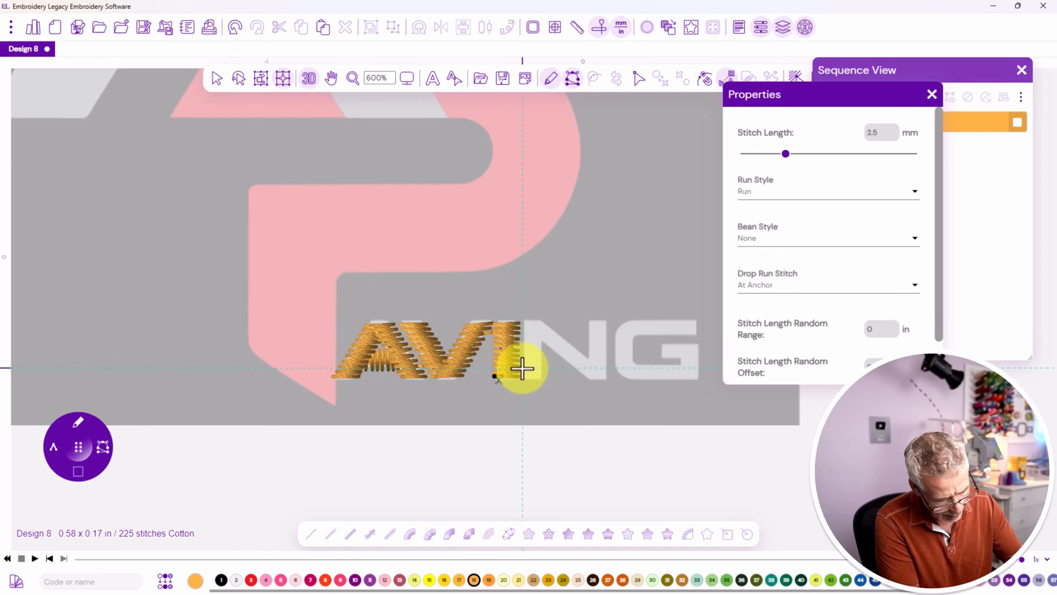
{"action": "left_click", "coordinate": [531, 366]}
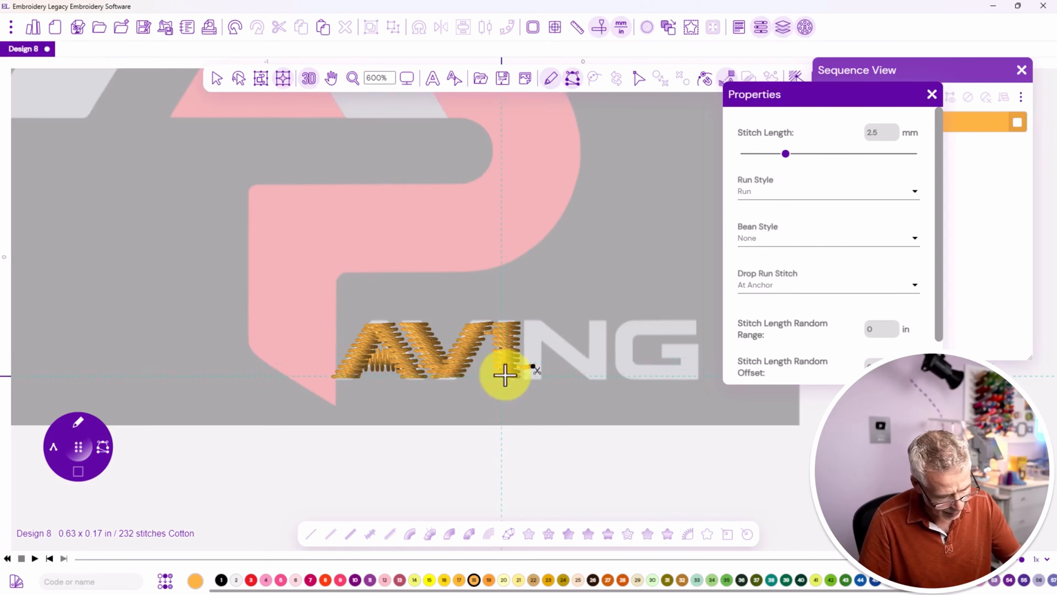
Digitize the N's left stem from foot to top and its diagonal as two satin columns
{"action": "key", "text": "s"}
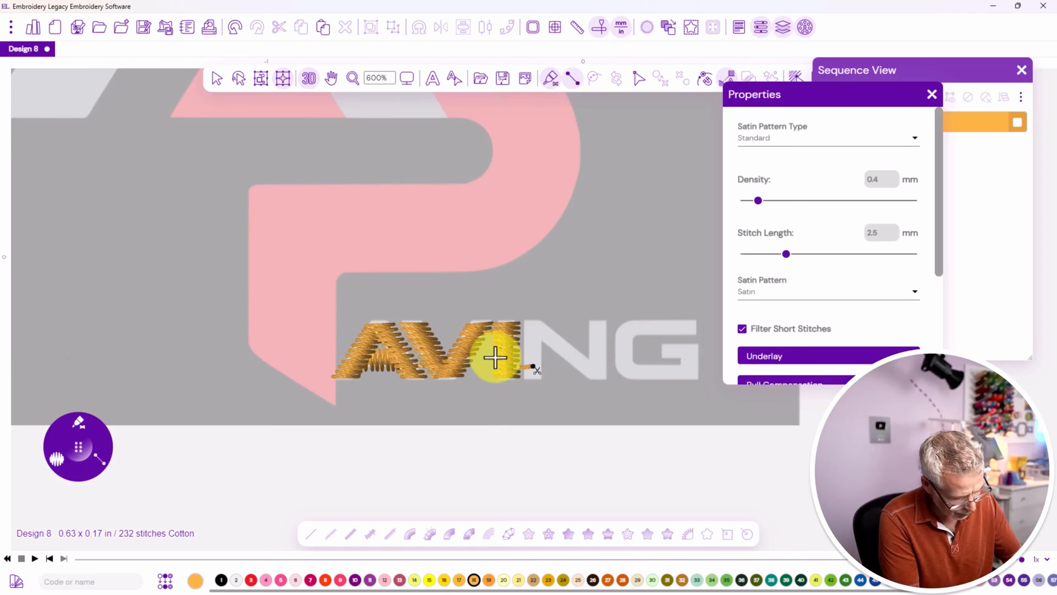
{"action": "left_click", "coordinate": [541, 377]}
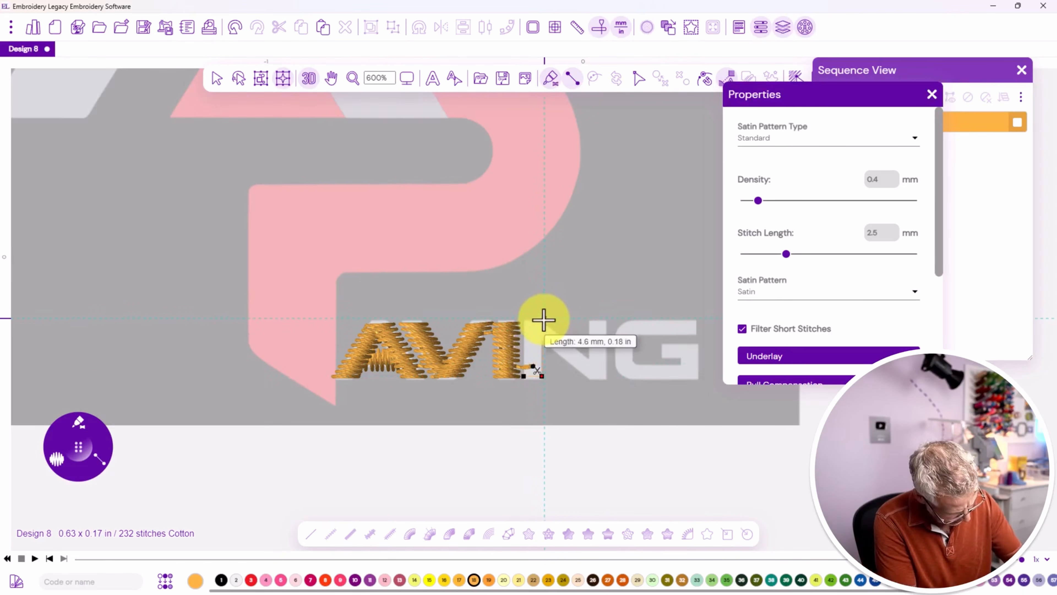
{"action": "left_click", "coordinate": [541, 330]}
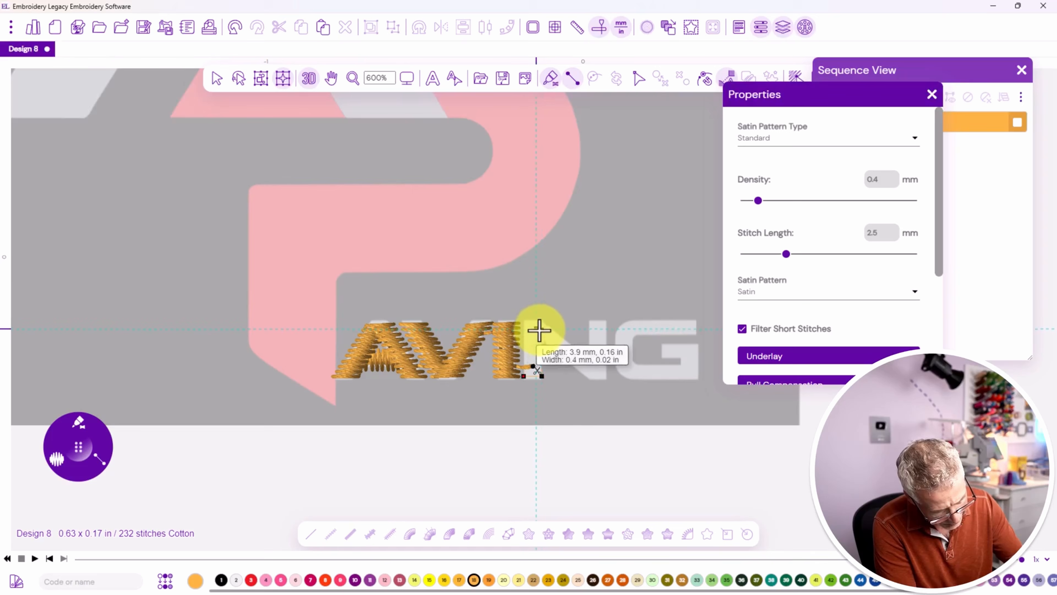
{"action": "left_click", "coordinate": [525, 325]}
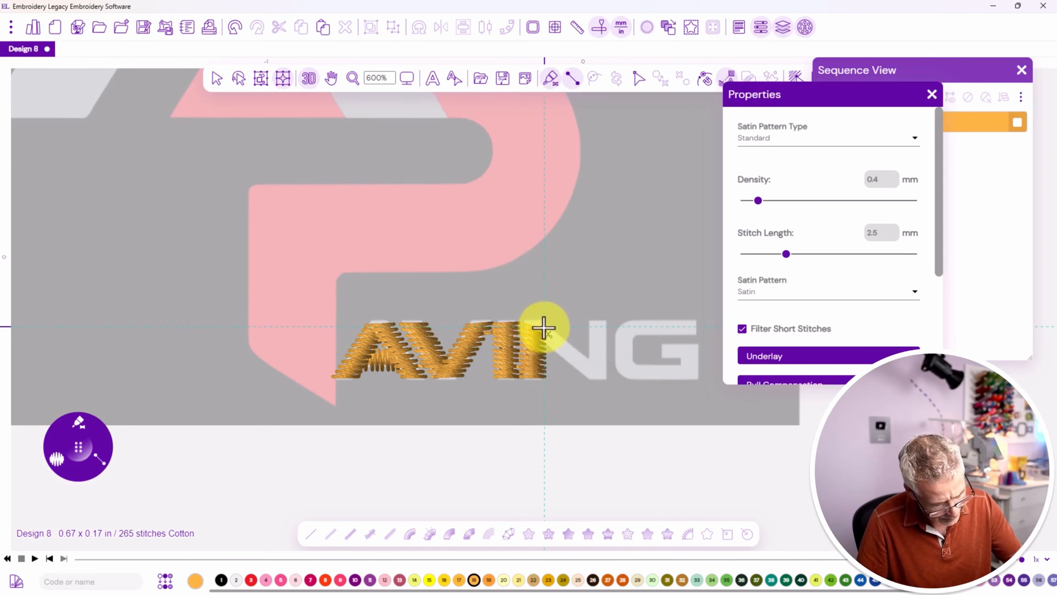
{"action": "left_click", "coordinate": [546, 325]}
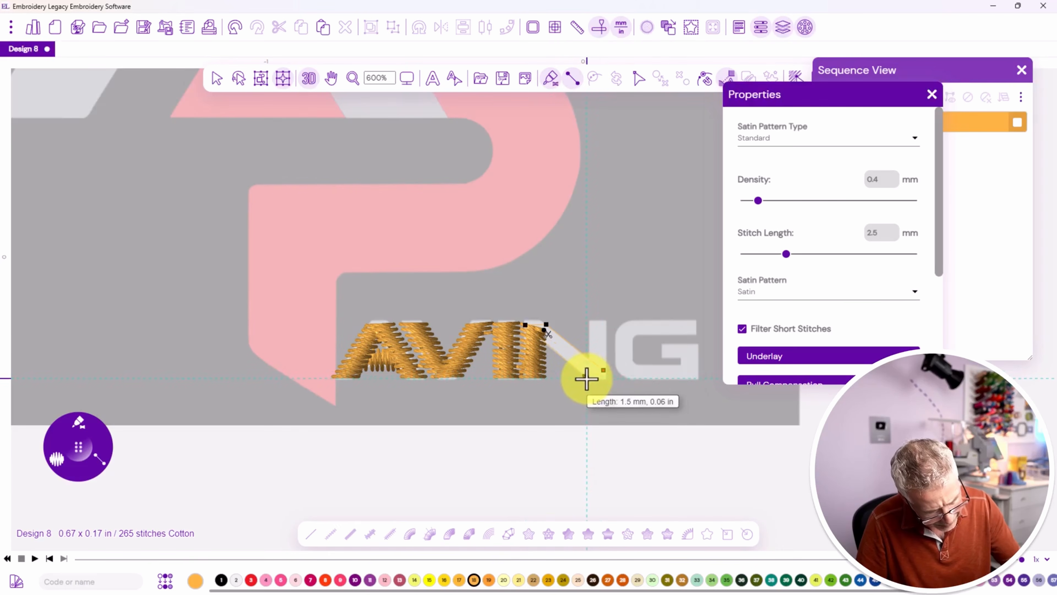
{"action": "left_click", "coordinate": [598, 379]}
{"action": "left_click", "coordinate": [608, 375]}
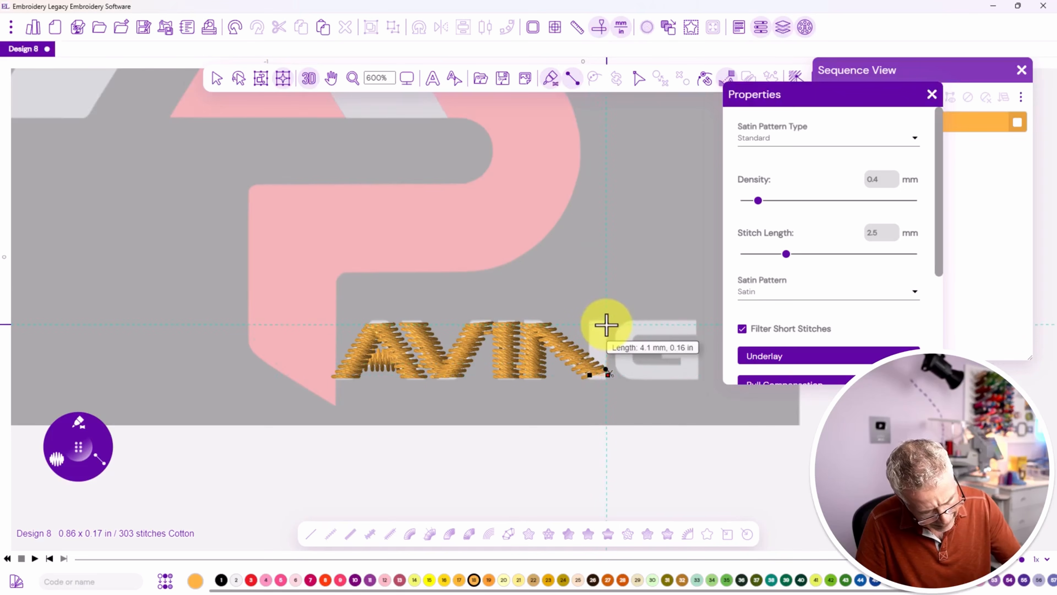
{"action": "key", "text": "Return"}
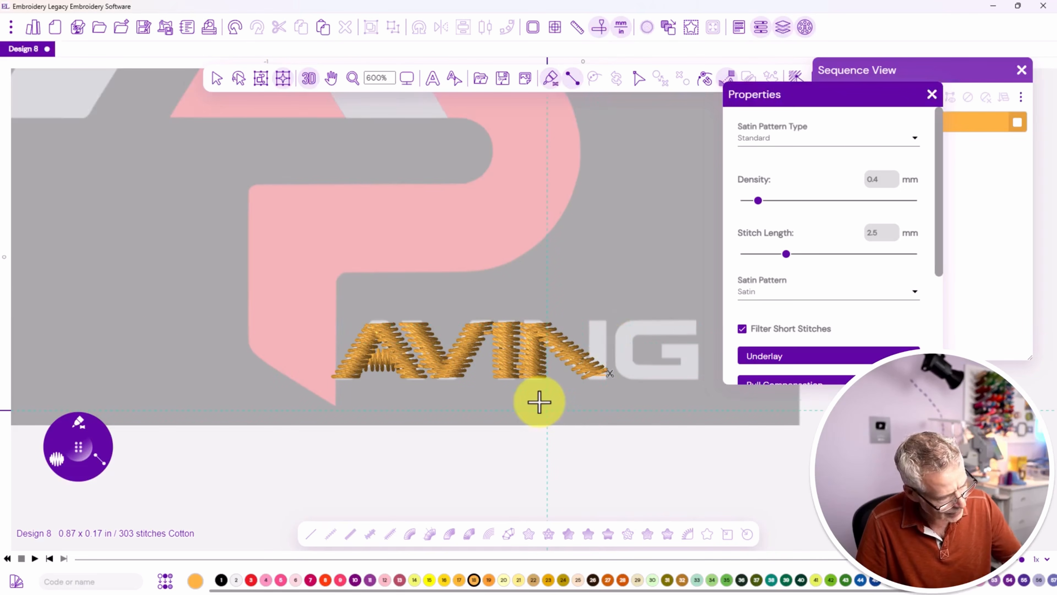
{"action": "left_click", "coordinate": [235, 28]}
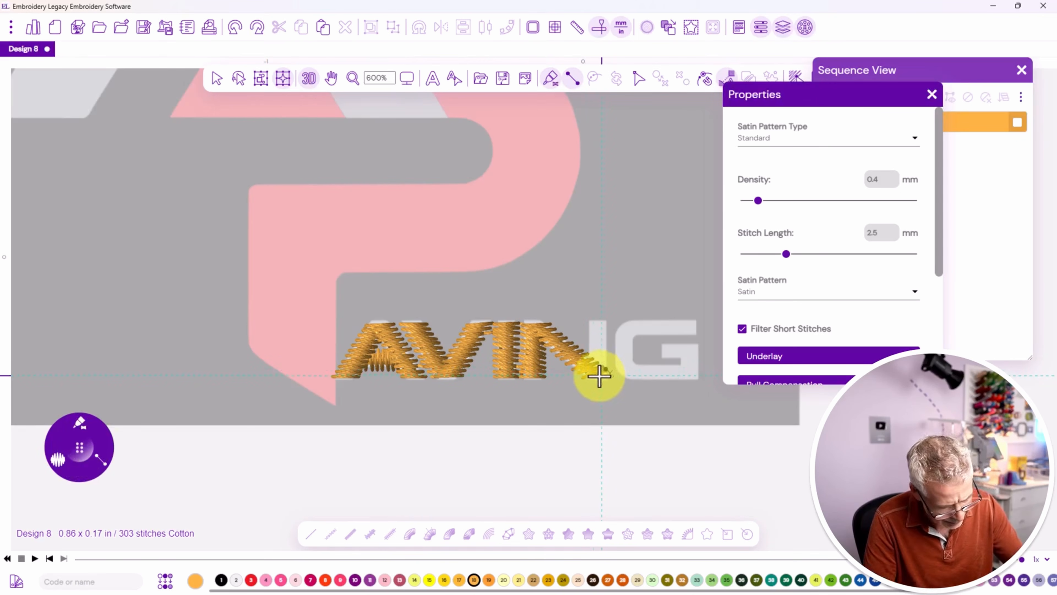
Digitize the N's right stem as a satin column about 4.3 mm long and 1.5 mm wide, and add a run stitch to the G
{"action": "left_click", "coordinate": [608, 376]}
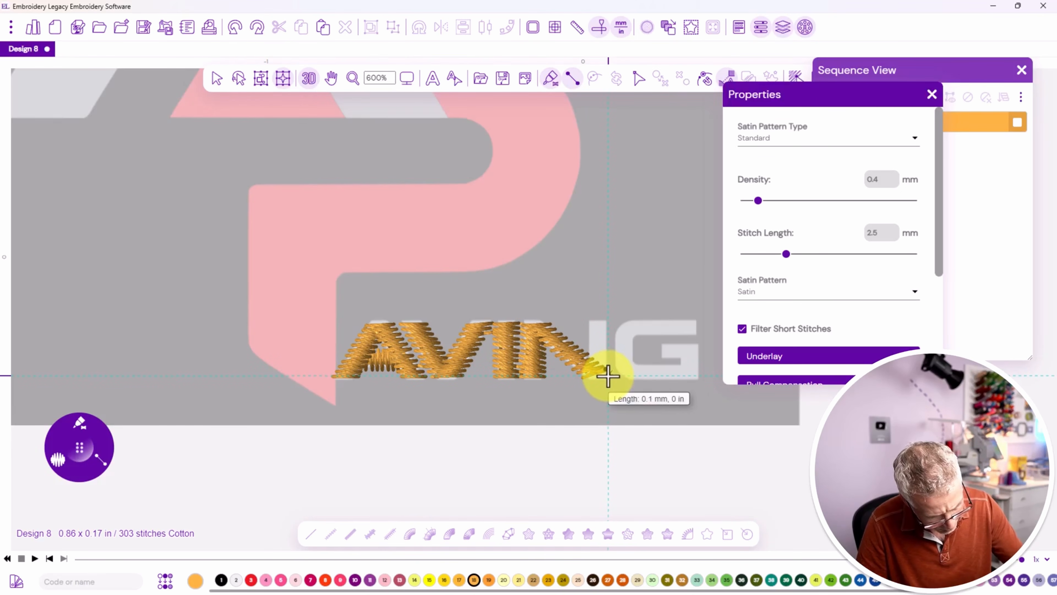
{"action": "left_click", "coordinate": [588, 376]}
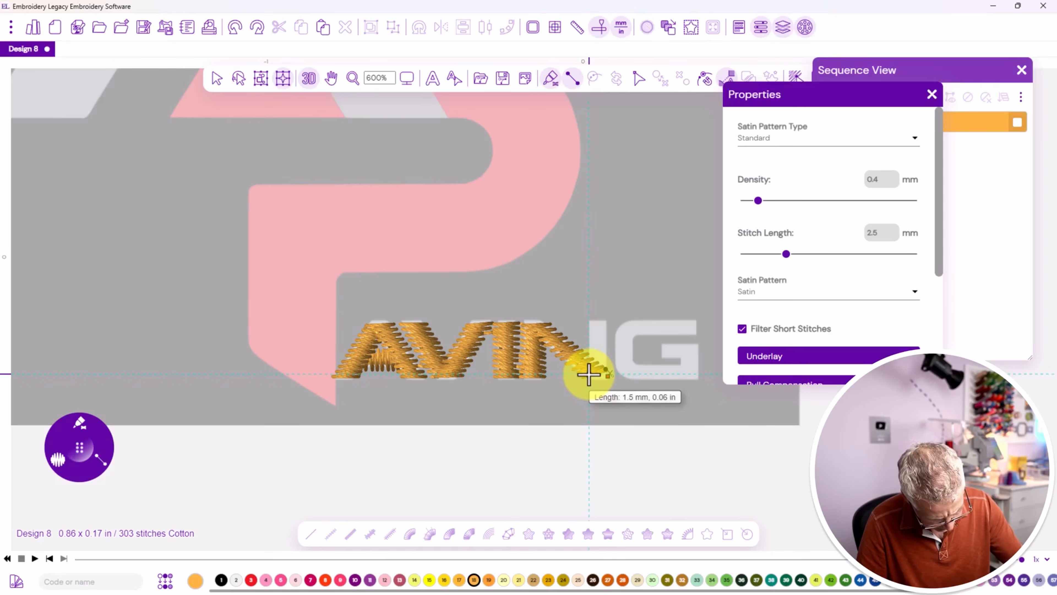
{"action": "left_click", "coordinate": [607, 324]}
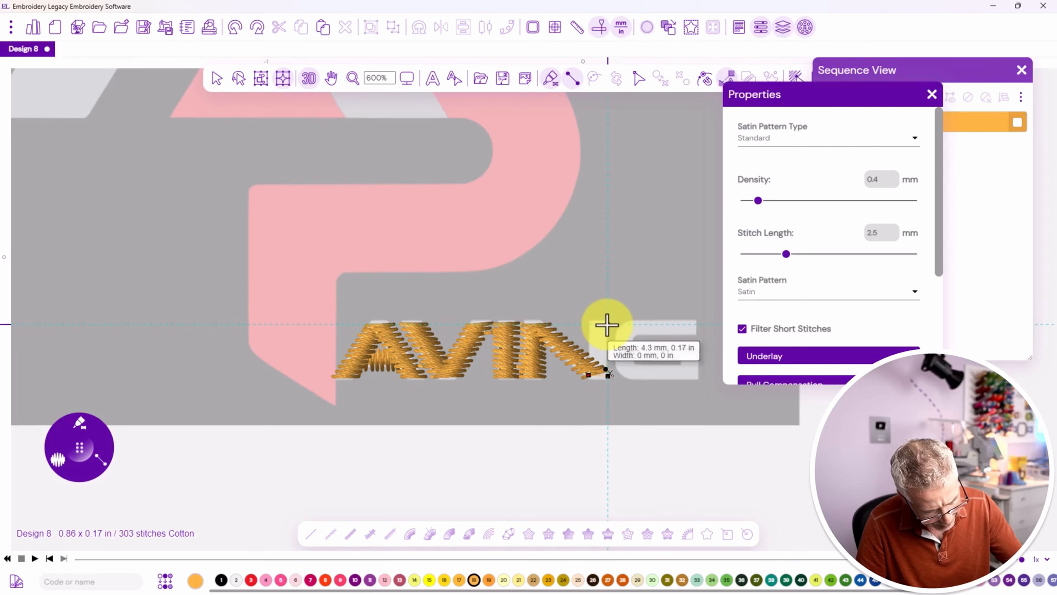
{"action": "left_click", "coordinate": [589, 325]}
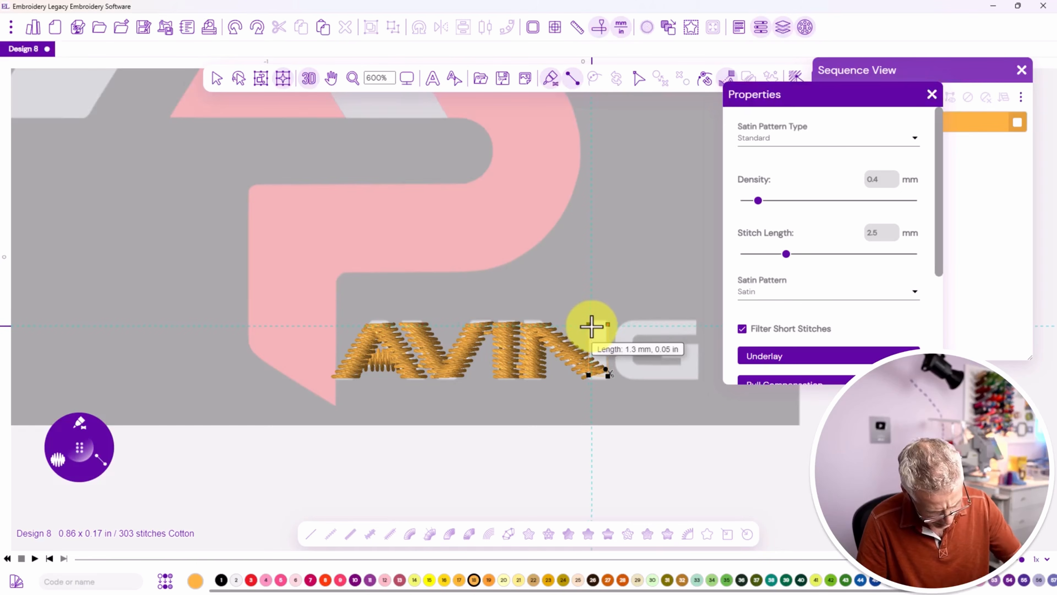
{"action": "left_click", "coordinate": [592, 326]}
{"action": "key", "text": "r"}
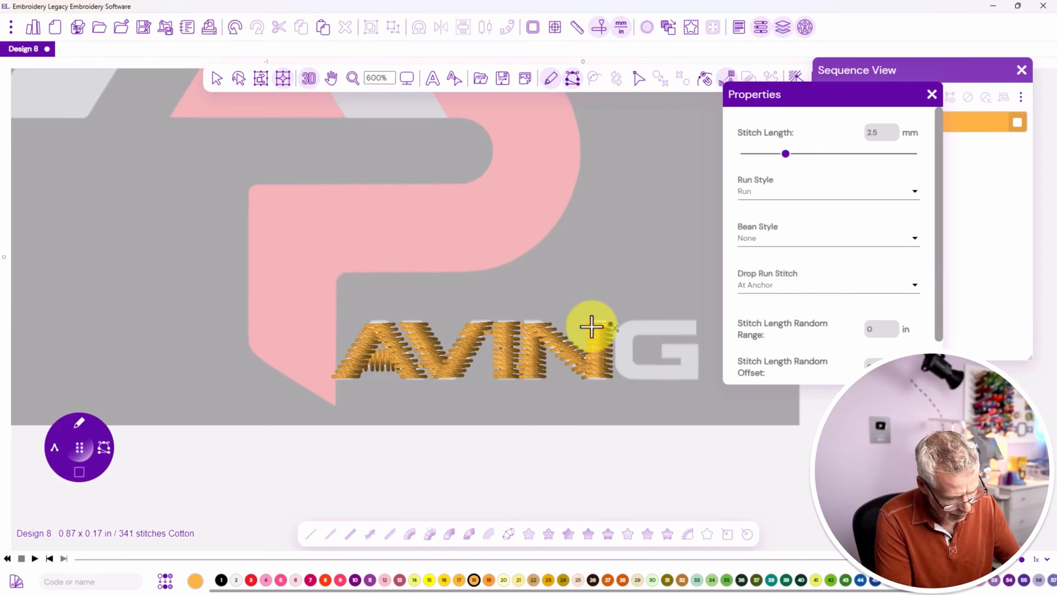
{"action": "left_click", "coordinate": [624, 351]}
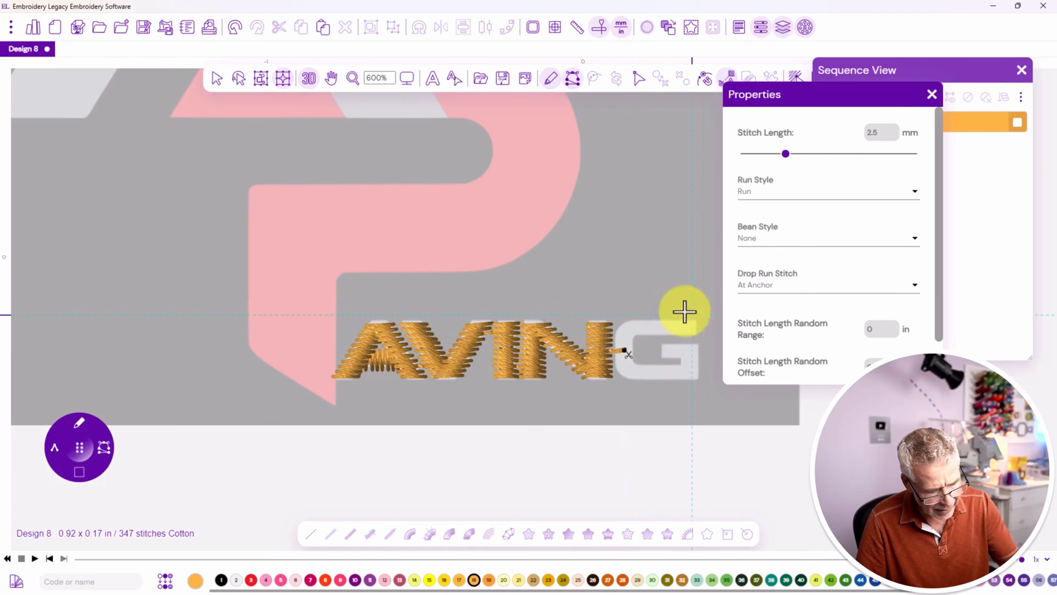
Start the G's satin column at the end of its upper arm, placing point pairs along the arm and into the rounded corner
{"action": "left_click", "coordinate": [82, 408]}
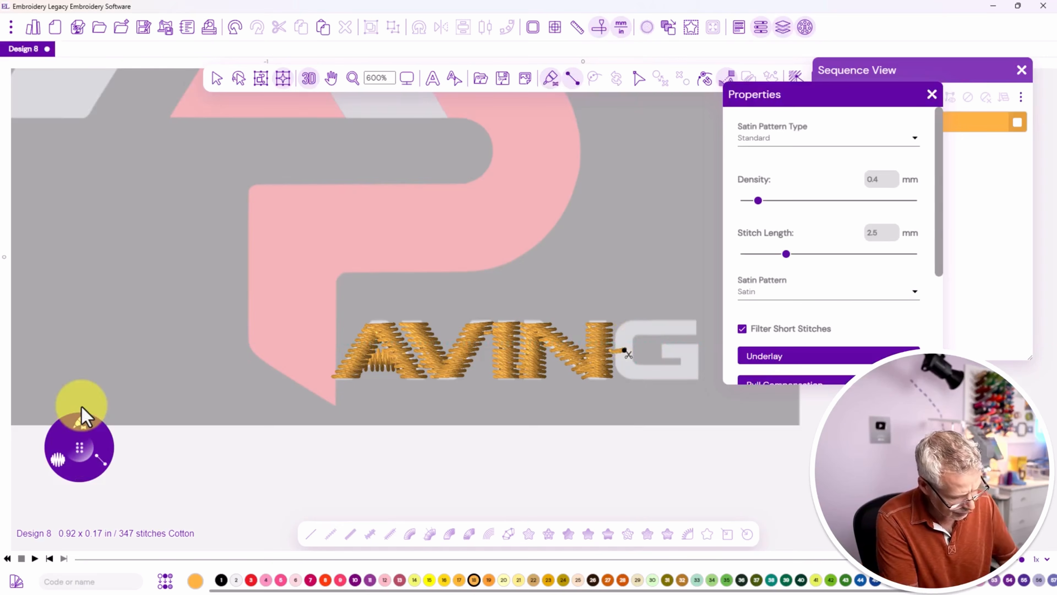
{"action": "left_click", "coordinate": [692, 336]}
{"action": "left_click", "coordinate": [693, 320]}
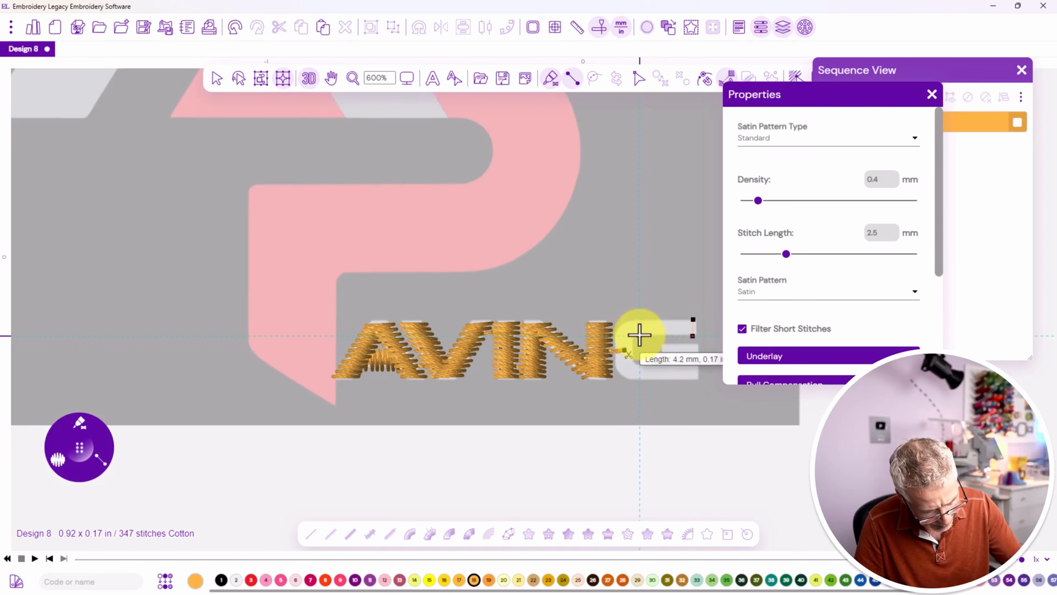
{"action": "left_click", "coordinate": [635, 319]}
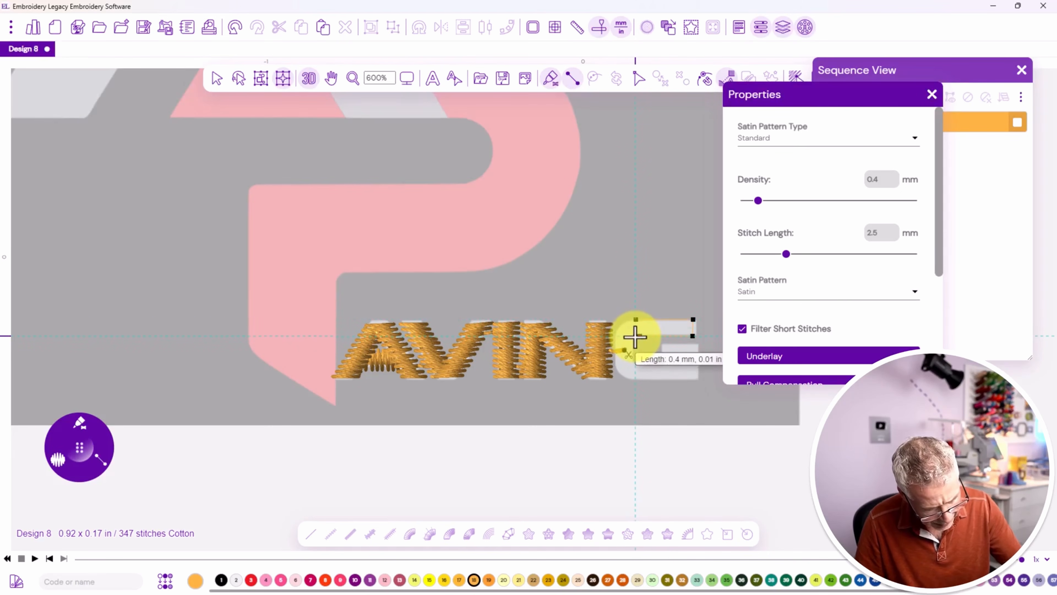
{"action": "left_click", "coordinate": [635, 337]}
{"action": "left_click", "coordinate": [629, 320]}
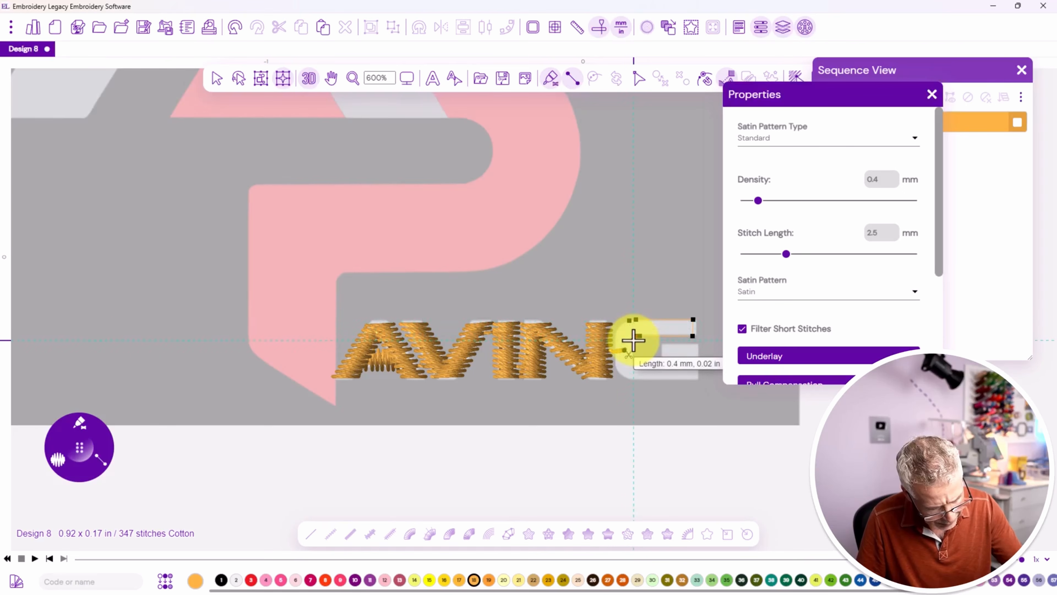
{"action": "left_click", "coordinate": [633, 338]}
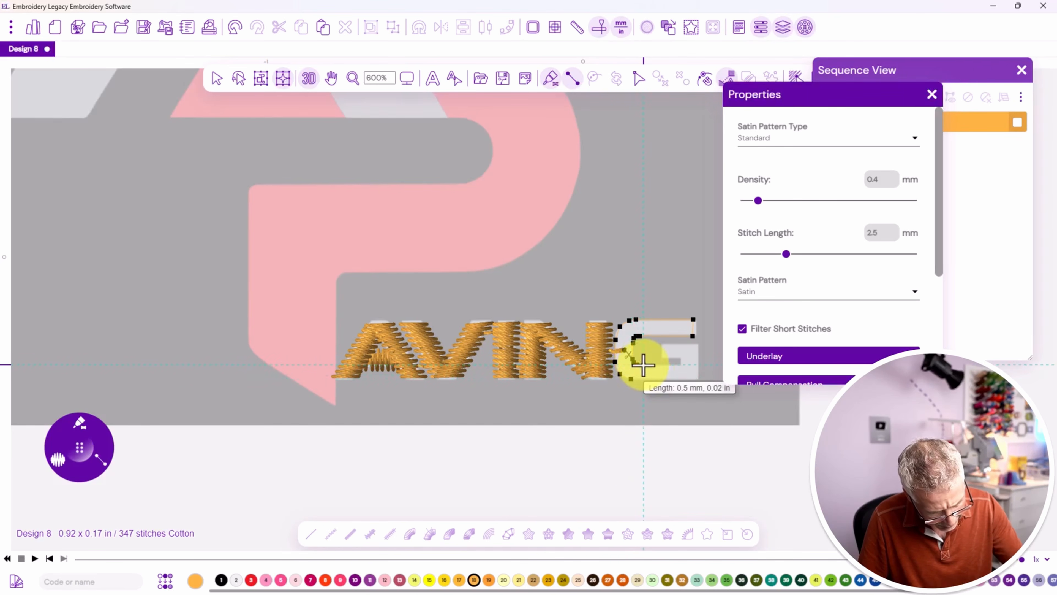
Continue the G's satin column along its base, turn it at the lower corner into the inner bar, and finish the column
{"action": "left_click", "coordinate": [681, 366]}
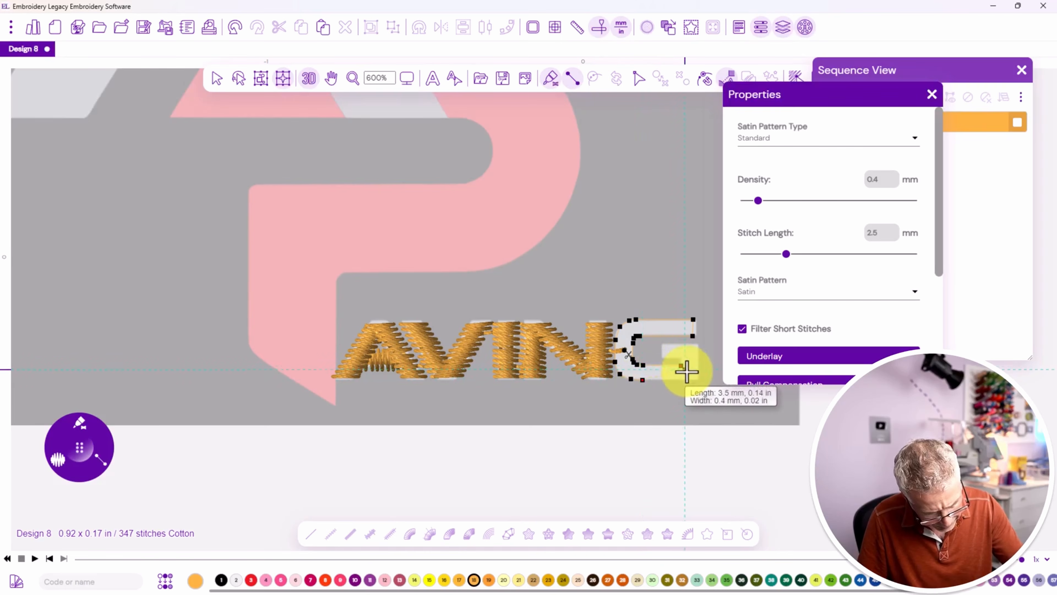
{"action": "left_click", "coordinate": [697, 380]}
{"action": "left_click", "coordinate": [682, 359]}
{"action": "left_click", "coordinate": [697, 345]}
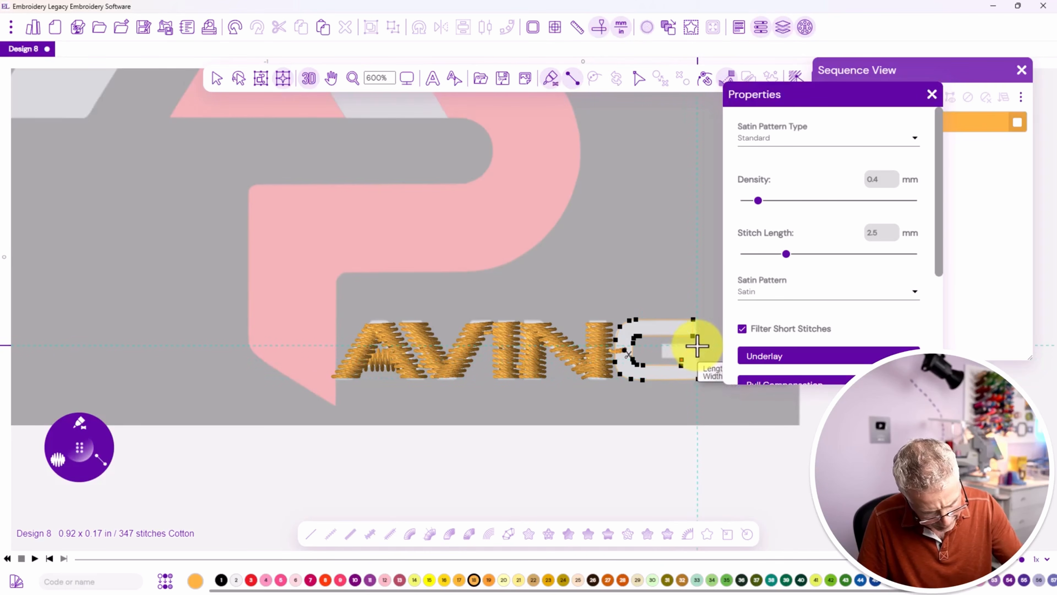
{"action": "left_click", "coordinate": [666, 358]}
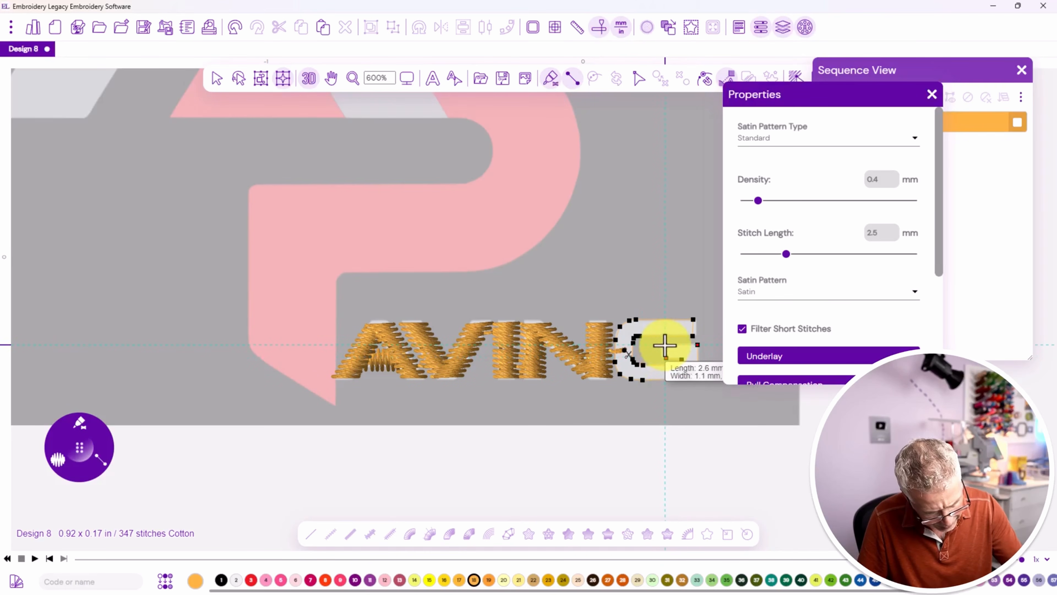
{"action": "key", "text": "Return"}
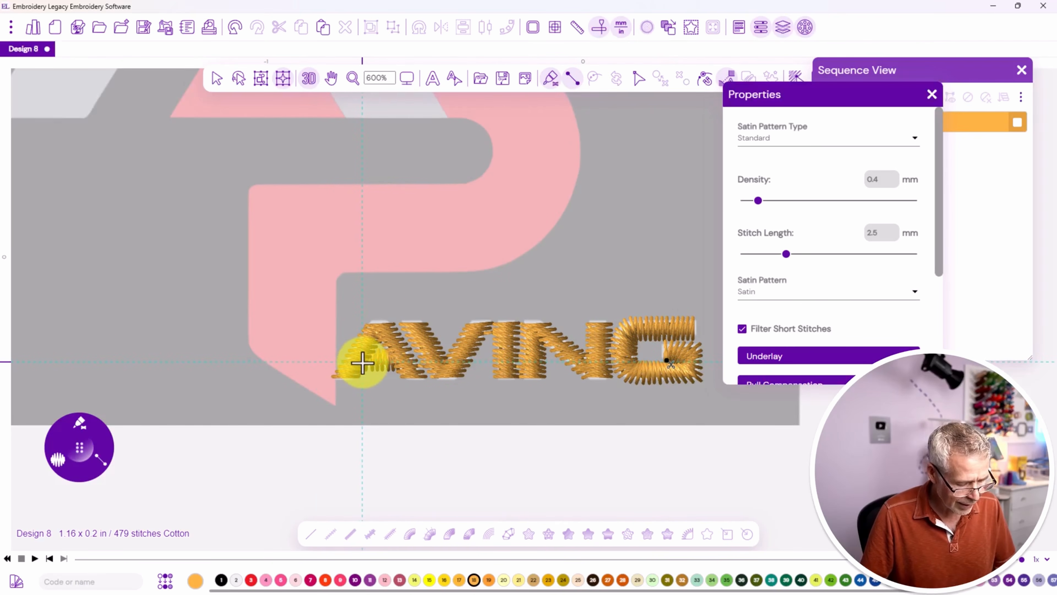
Switch to red thread colour 8 and start outlining the large P from the A's foot around the bowl's inner curve
{"action": "left_click", "coordinate": [325, 580]}
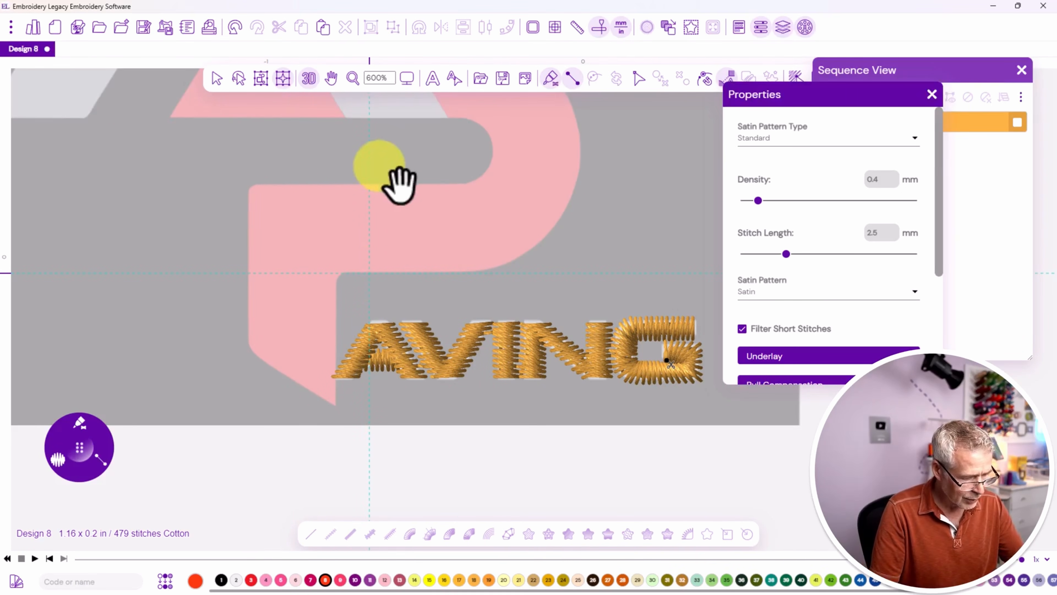
{"action": "left_click_drag", "start_coordinate": [418, 188], "coordinate": [379, 260]}
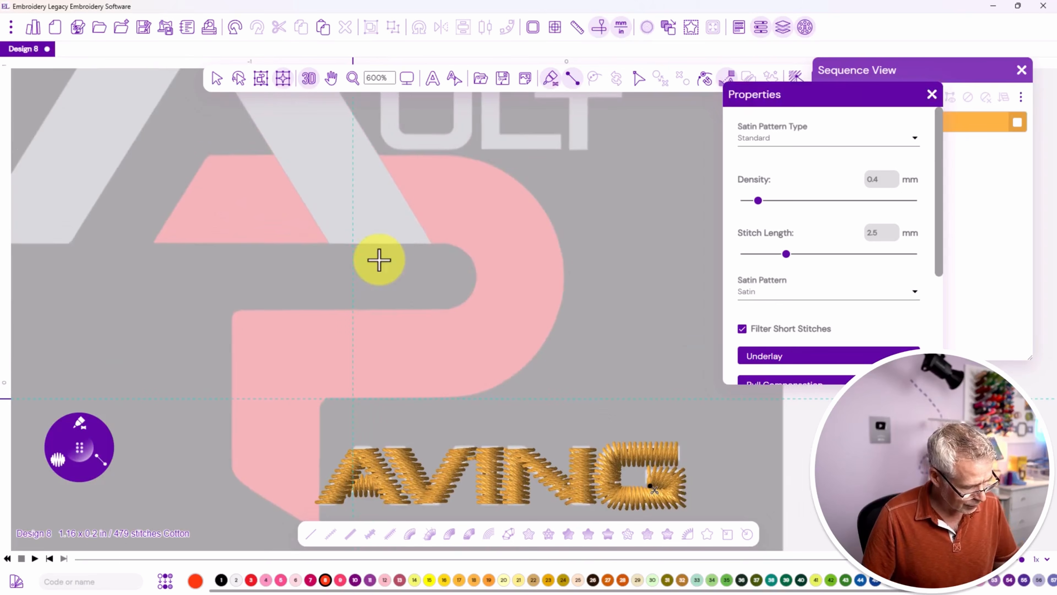
{"action": "left_click", "coordinate": [80, 424]}
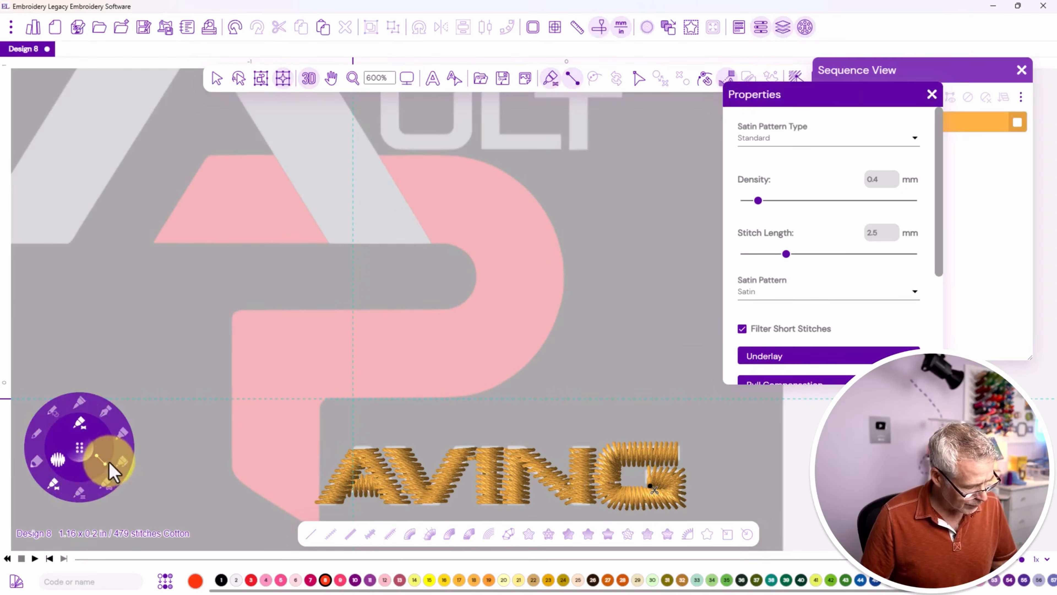
{"action": "left_click", "coordinate": [122, 436]}
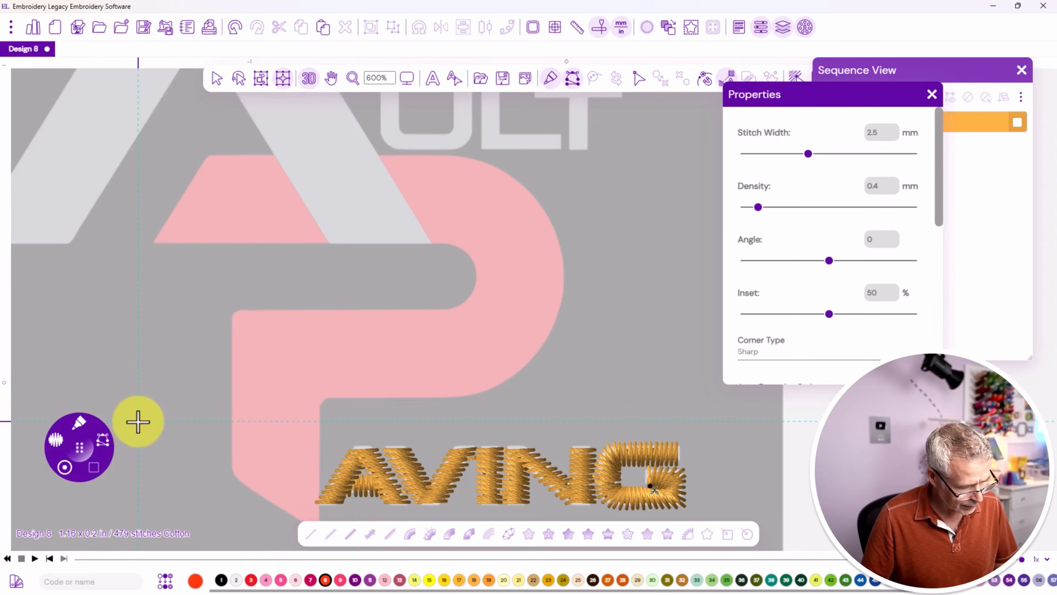
{"action": "left_click", "coordinate": [428, 243]}
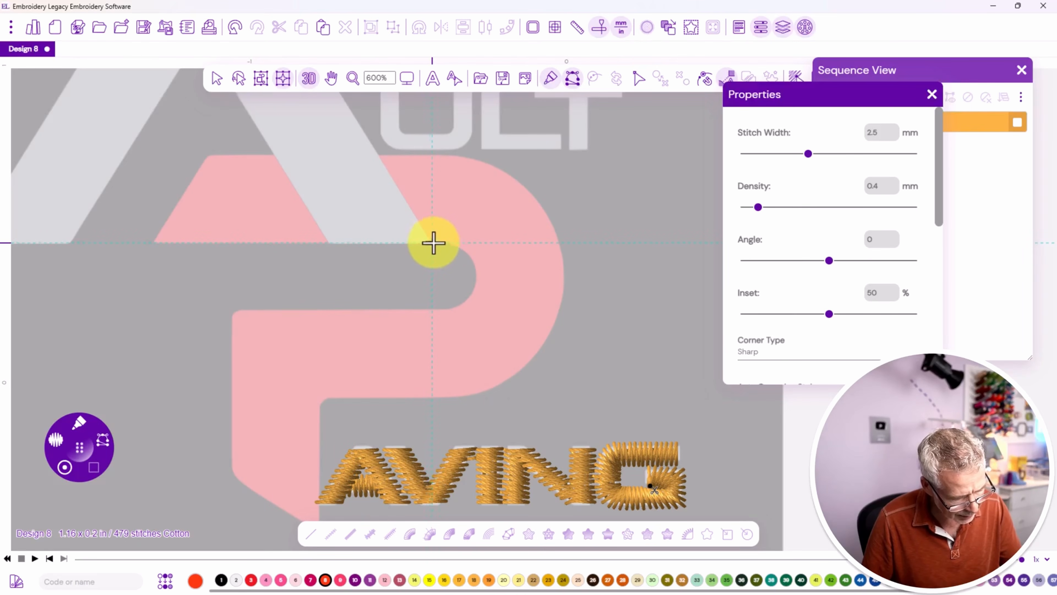
{"action": "left_click", "coordinate": [446, 243]}
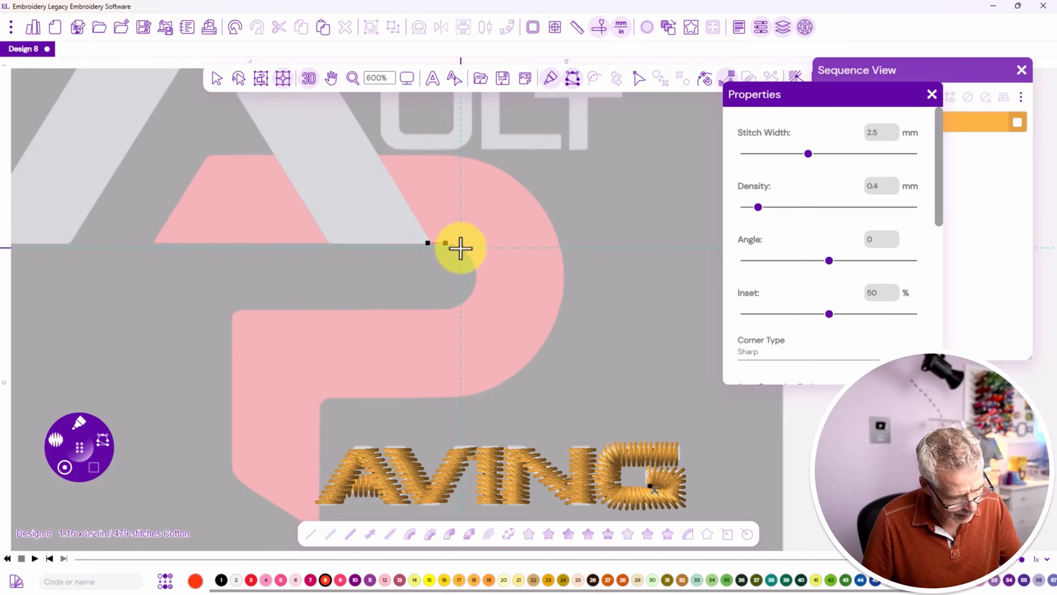
{"action": "left_click", "coordinate": [461, 247]}
{"action": "left_click", "coordinate": [475, 263]}
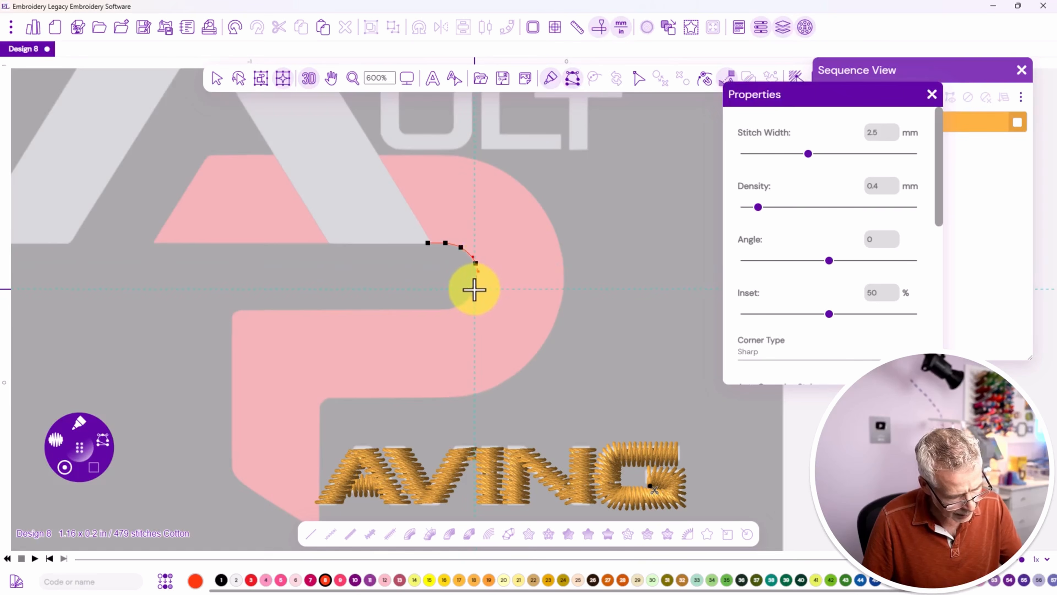
{"action": "left_click", "coordinate": [474, 289]}
{"action": "left_click", "coordinate": [463, 304]}
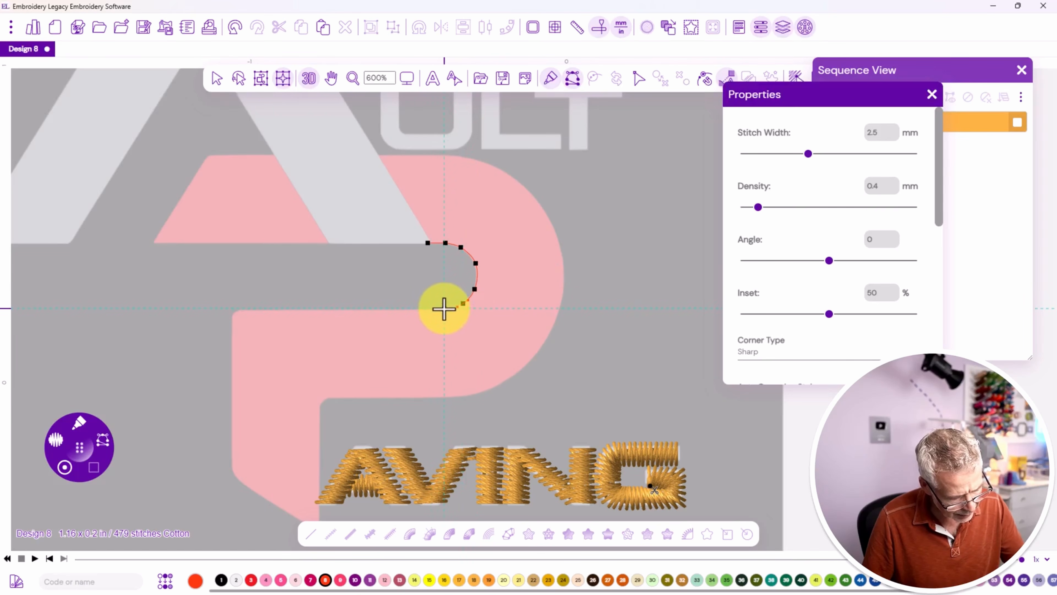
{"action": "left_click", "coordinate": [444, 308]}
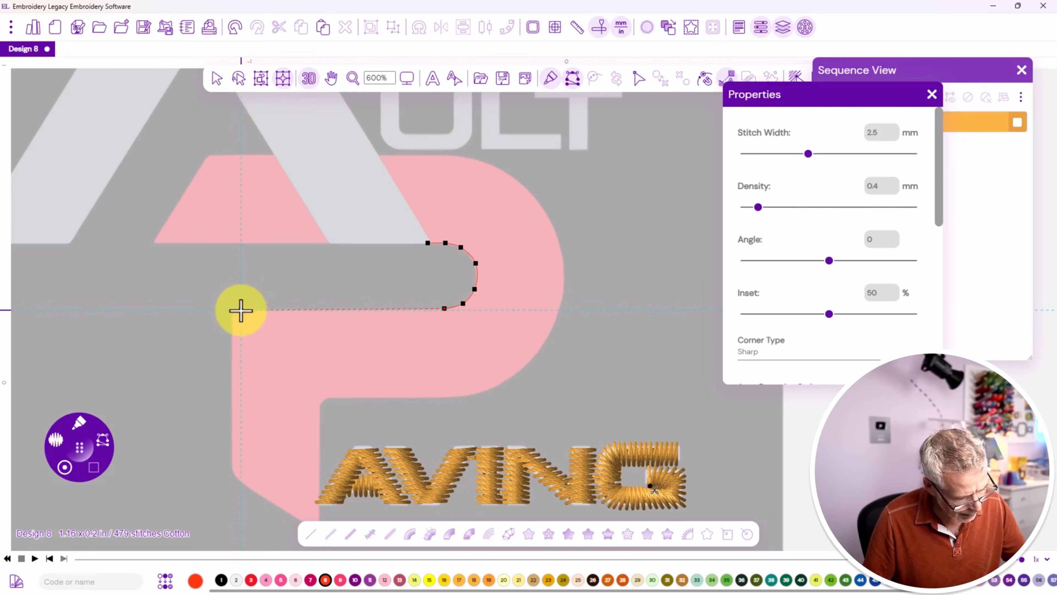
Continue the P's outline along the bowl's inner lower edge, around the rounded corner, and down the stem's outer edge to its pointed tip
{"action": "left_click", "coordinate": [241, 310]}
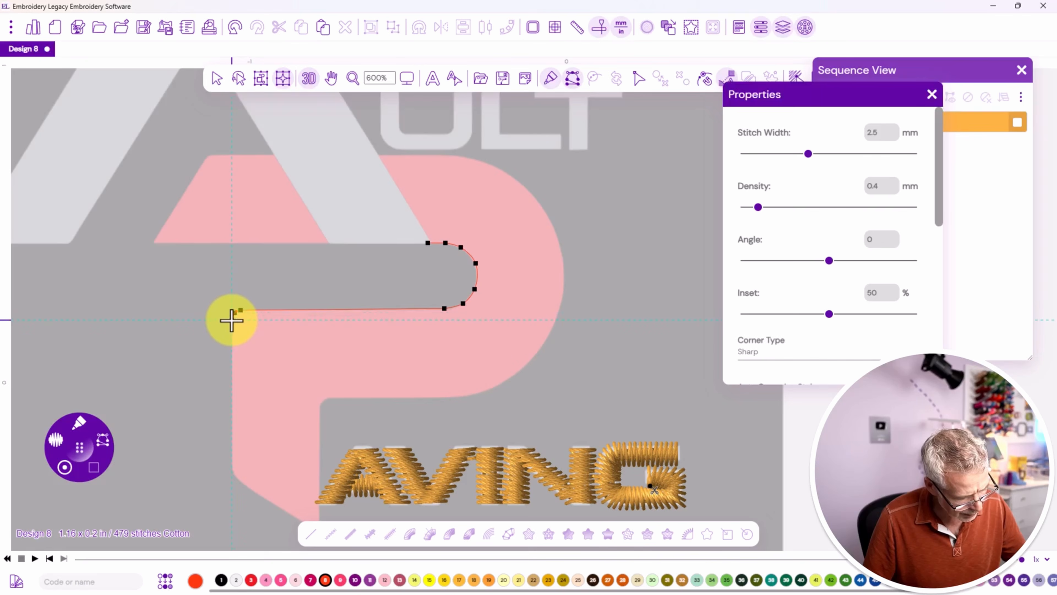
{"action": "left_click", "coordinate": [232, 320]}
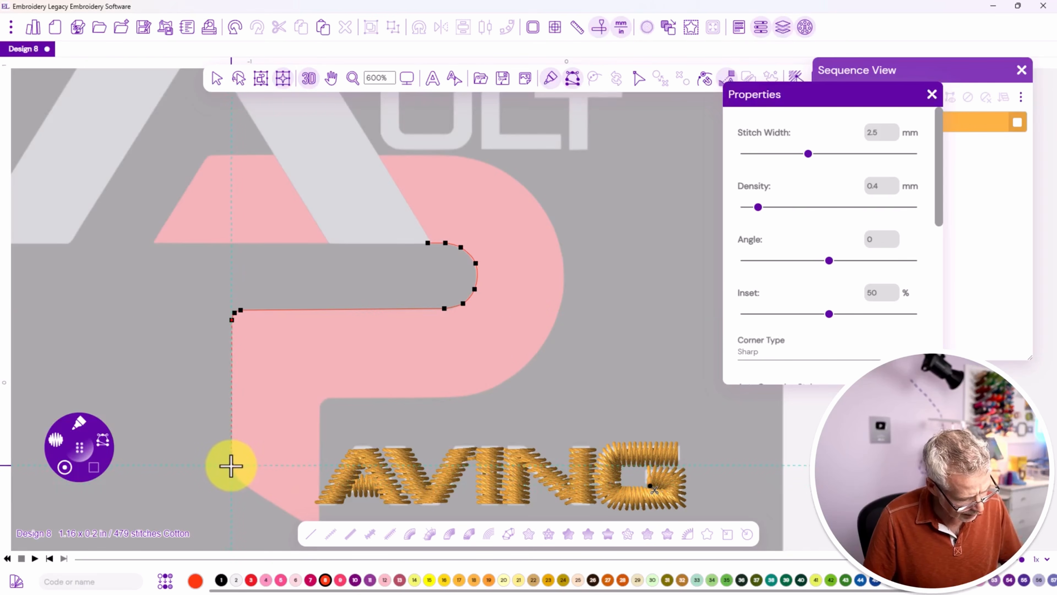
{"action": "left_click", "coordinate": [231, 466]}
{"action": "left_click", "coordinate": [233, 474]}
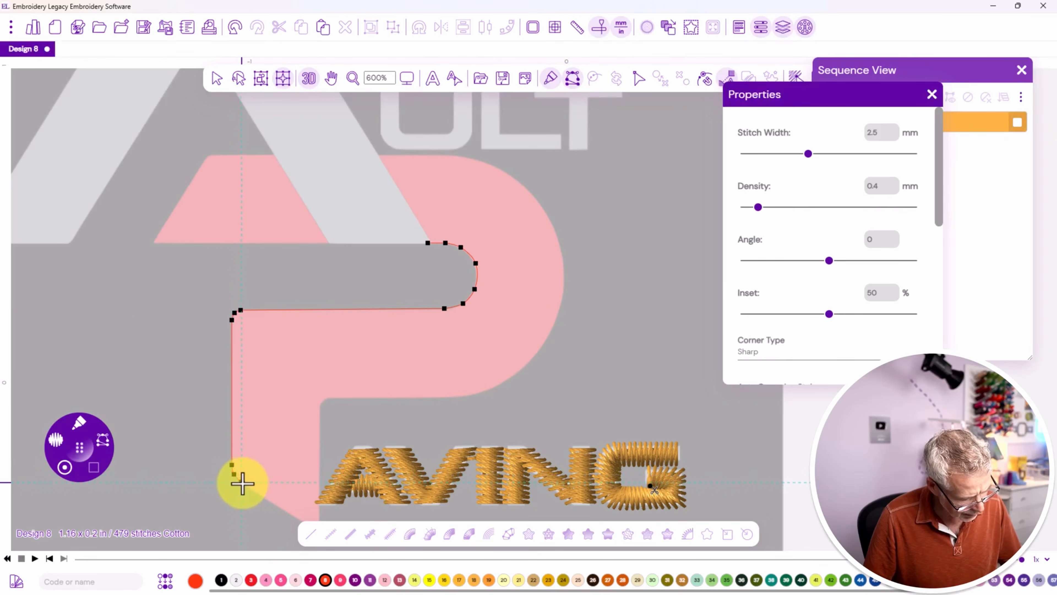
{"action": "left_click", "coordinate": [241, 482]}
{"action": "left_click_drag", "start_coordinate": [303, 517], "coordinate": [282, 407]}
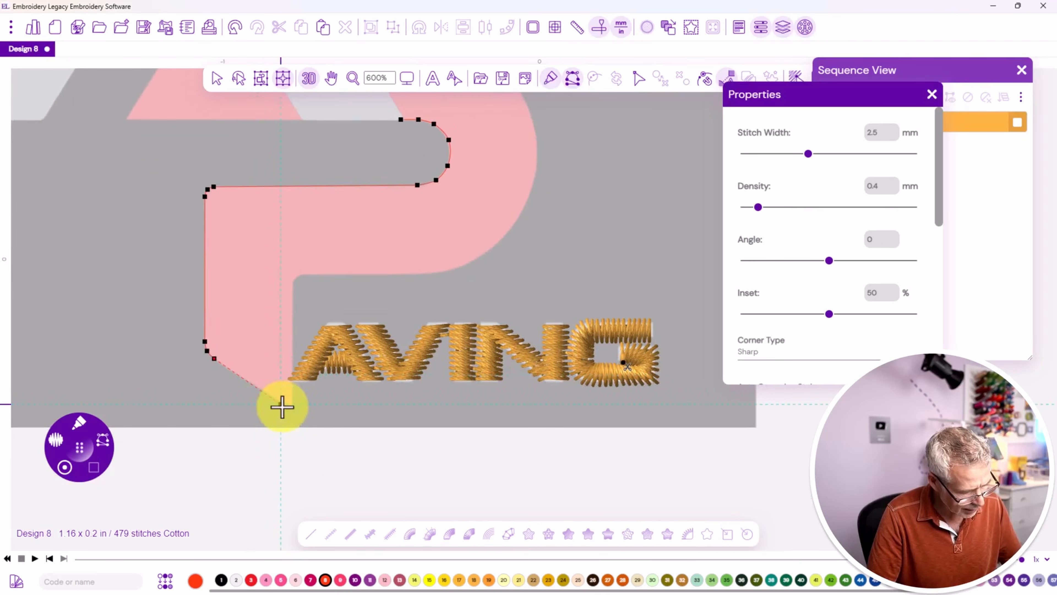
{"action": "left_click", "coordinate": [292, 409]}
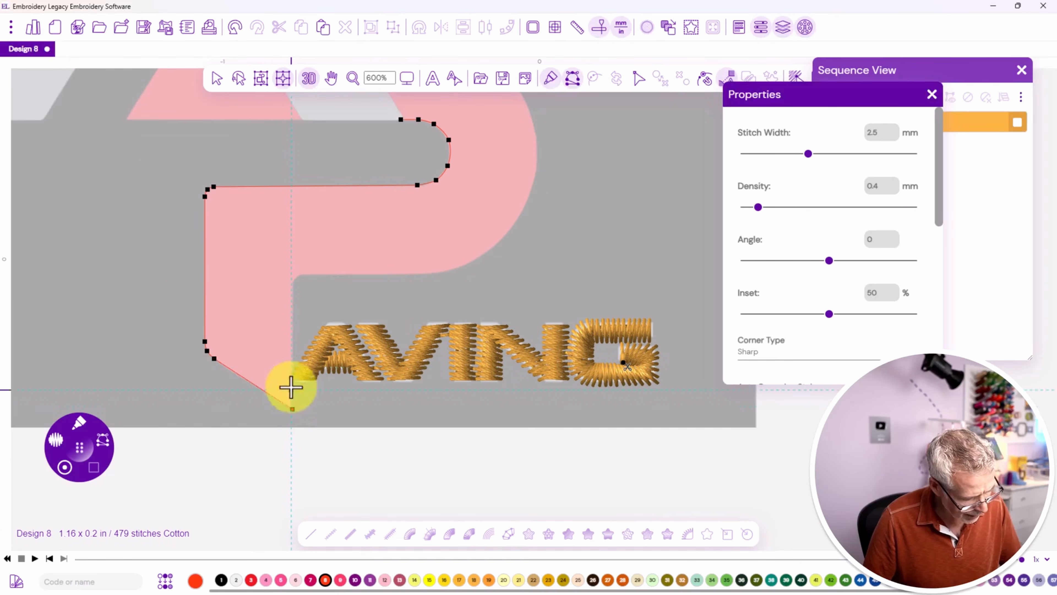
Continue the P's outline up the stem's inner edge, around the rounded corner, and along the bowl's lower outer curve
{"action": "left_click", "coordinate": [293, 286]}
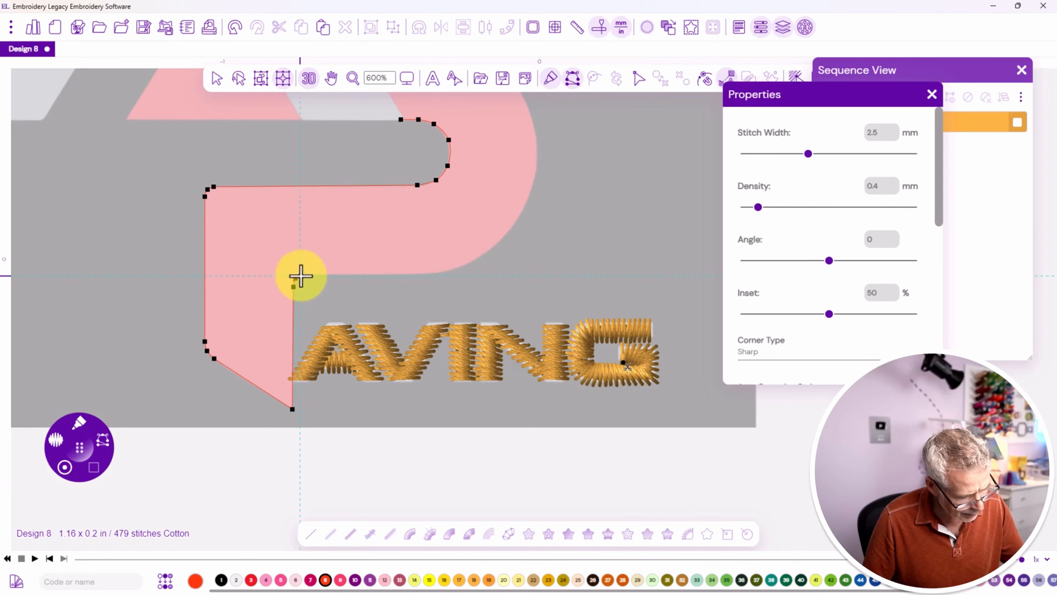
{"action": "left_click", "coordinate": [304, 274]}
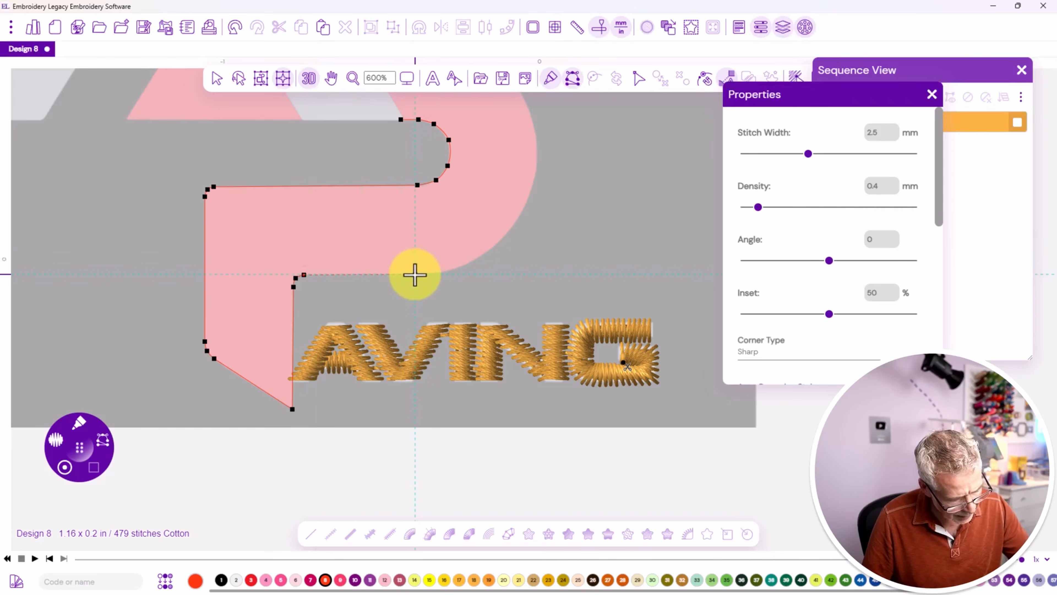
{"action": "left_click", "coordinate": [453, 269]}
{"action": "left_click", "coordinate": [495, 244]}
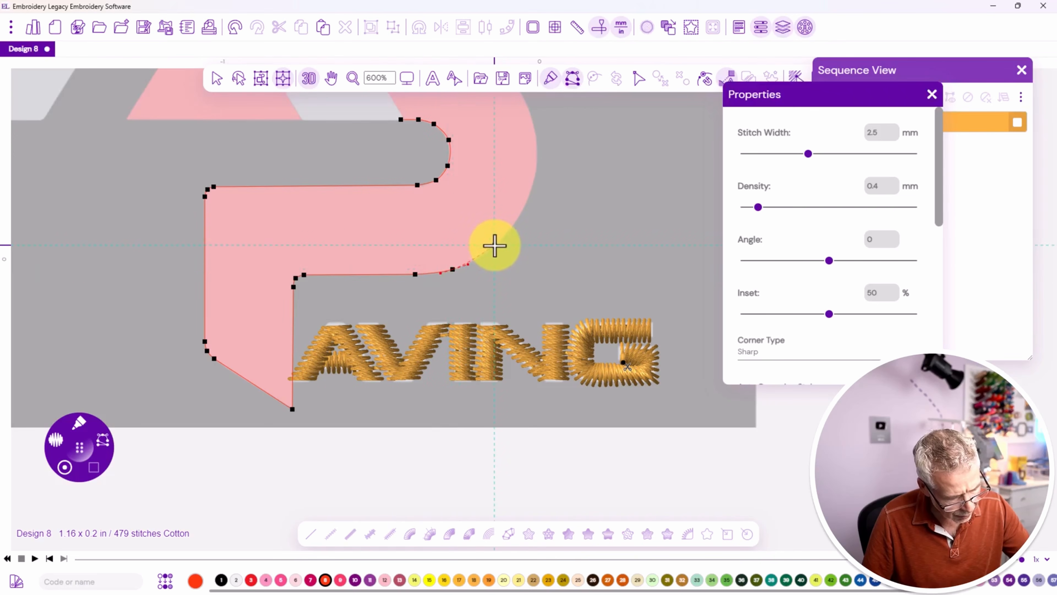
{"action": "left_click", "coordinate": [532, 188]}
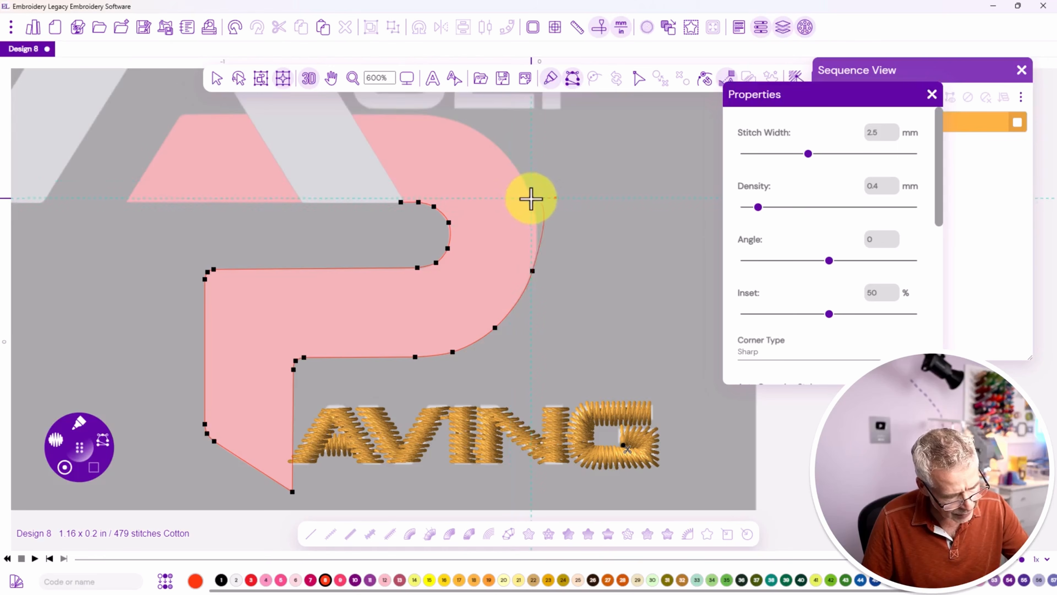
Continue the P's outline around the bowl's upper outer curve and along its top edge, and finish it at the A's leg
{"action": "left_click", "coordinate": [531, 198]}
{"action": "left_click", "coordinate": [495, 143]}
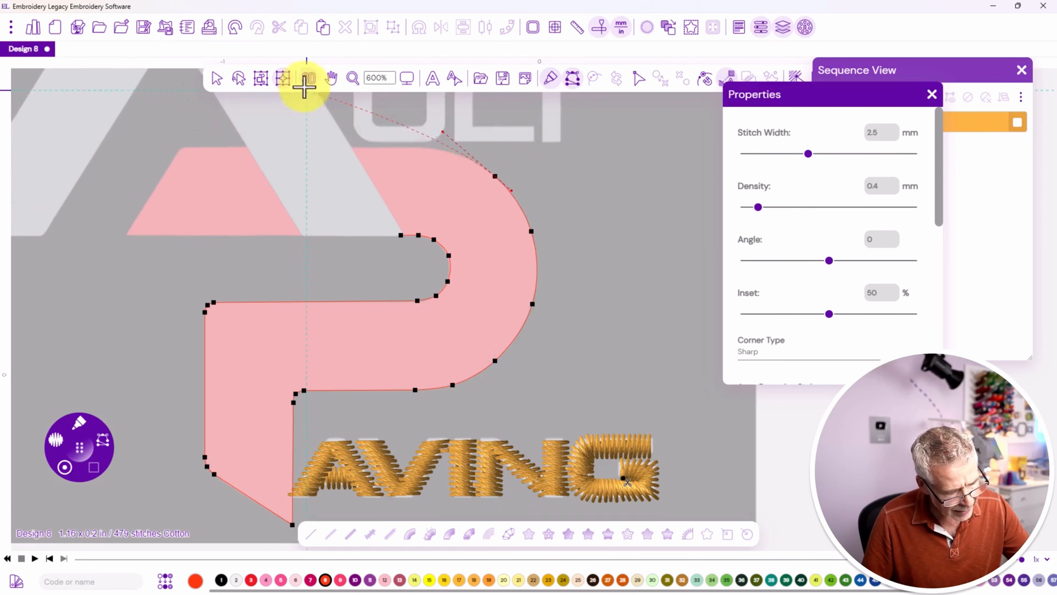
{"action": "left_click", "coordinate": [467, 191]}
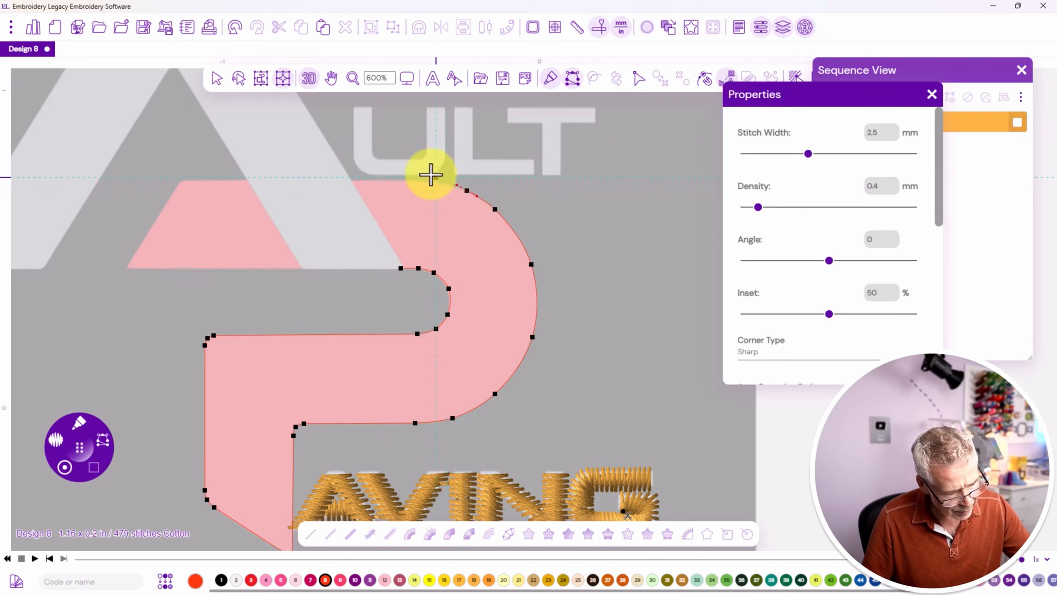
{"action": "left_click", "coordinate": [417, 181]}
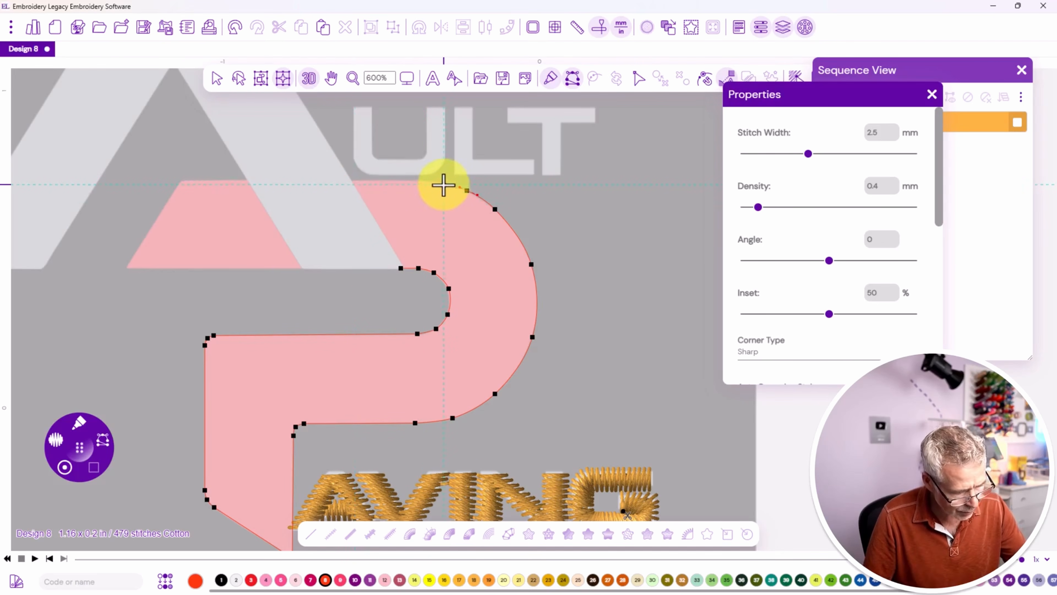
{"action": "left_click", "coordinate": [444, 184]}
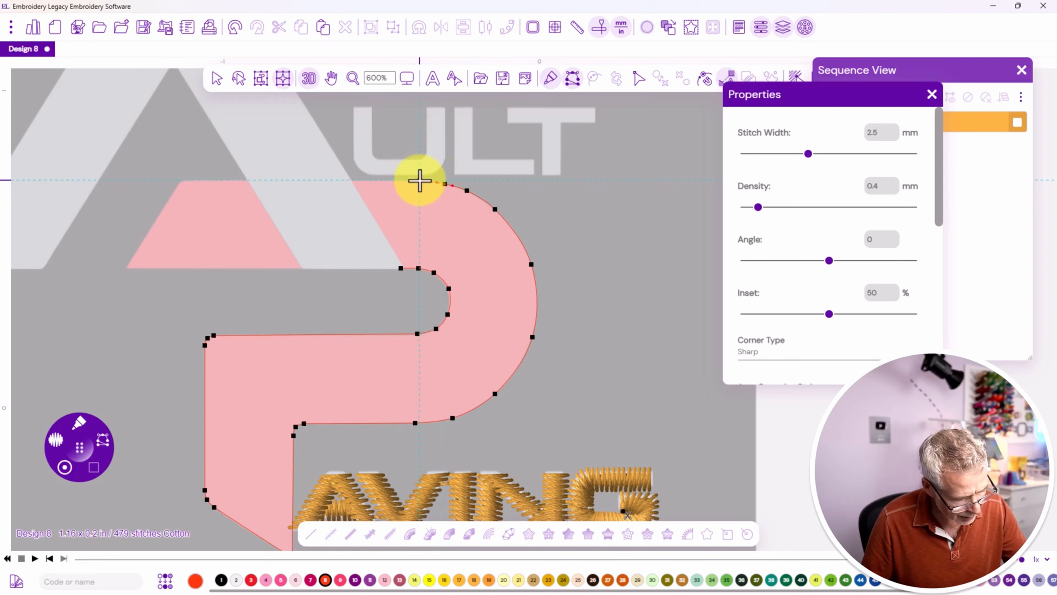
{"action": "left_click", "coordinate": [420, 180]}
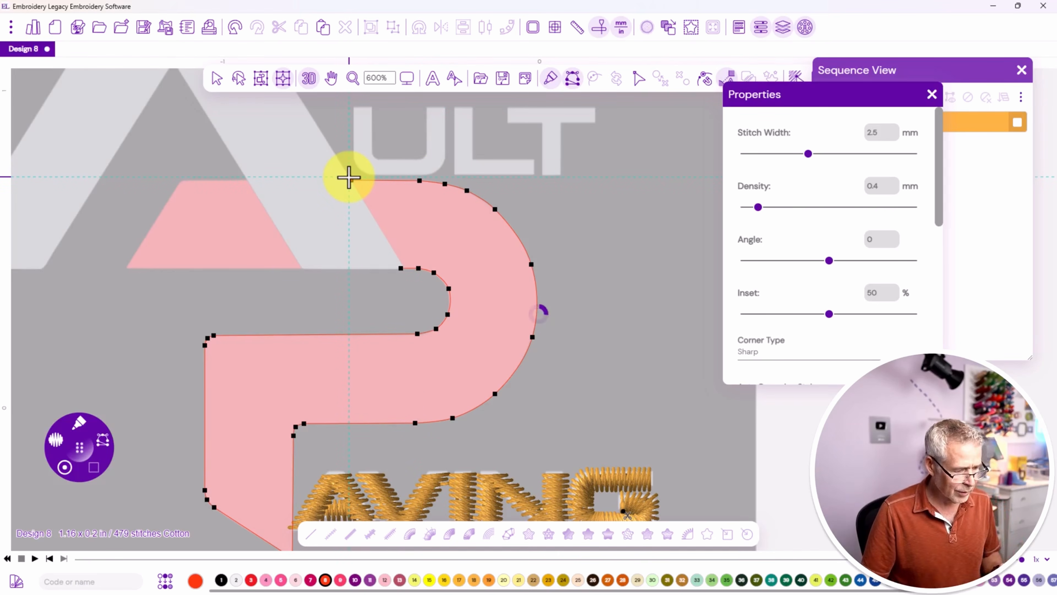
{"action": "double_click", "coordinate": [349, 177]}
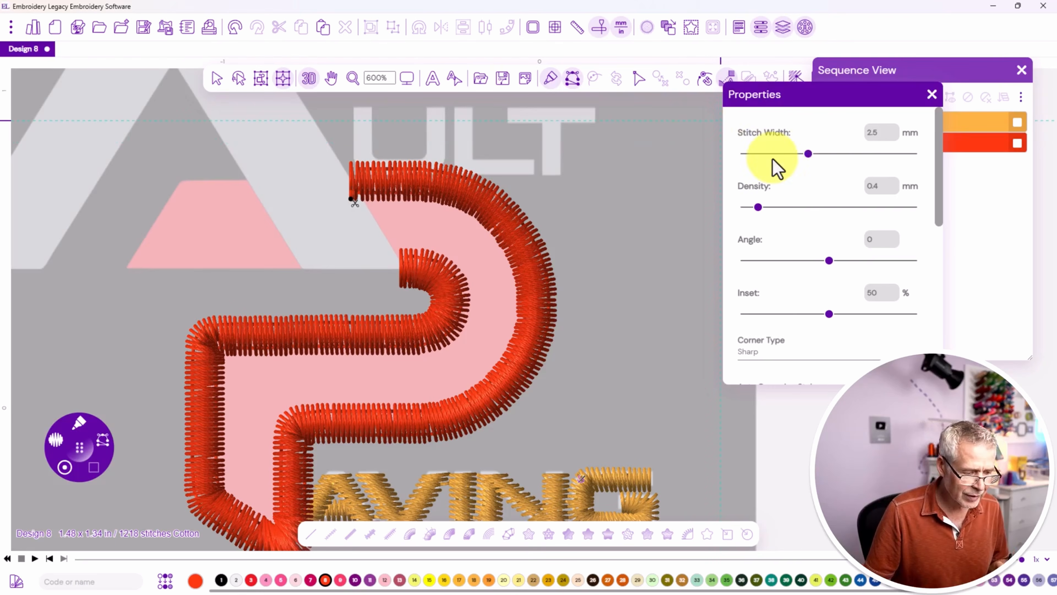
Select the red P outline and set its stitch width to 1 mm
{"action": "left_click", "coordinate": [216, 80]}
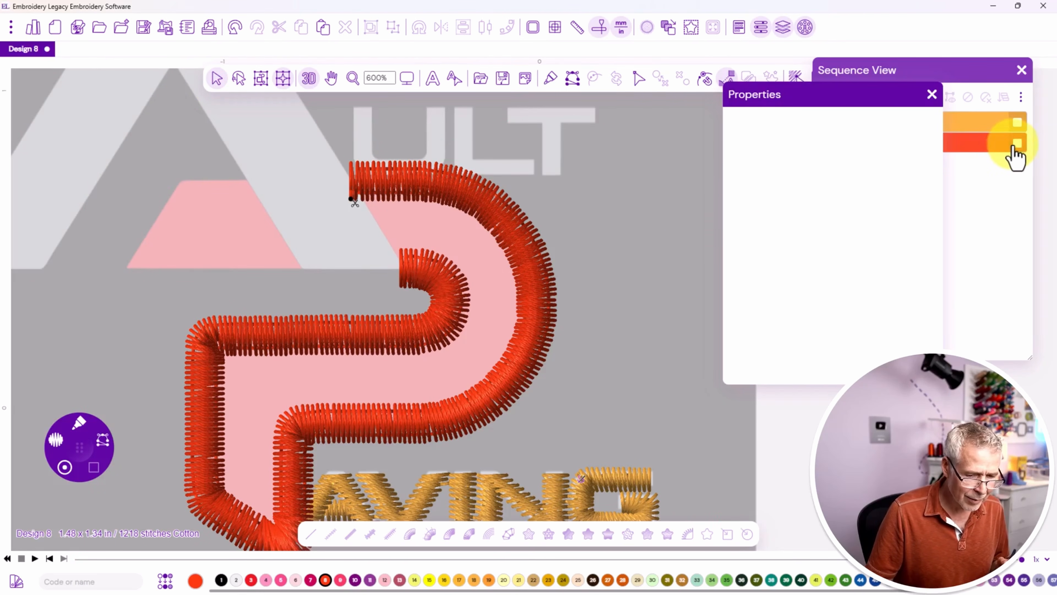
{"action": "left_click", "coordinate": [1015, 145]}
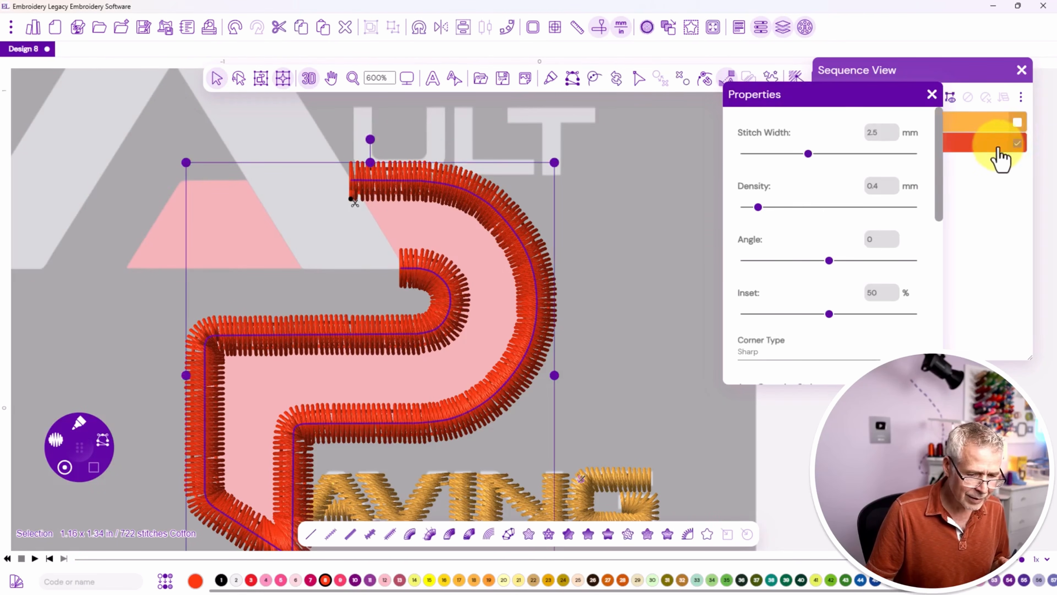
{"action": "double_click", "coordinate": [880, 134]}
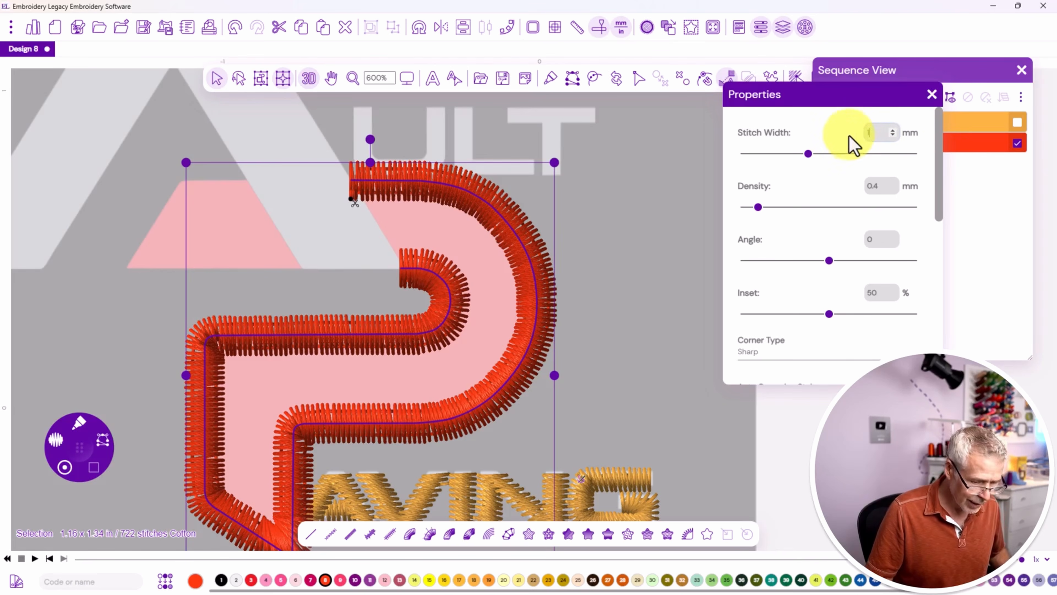
{"action": "type", "text": "1"}
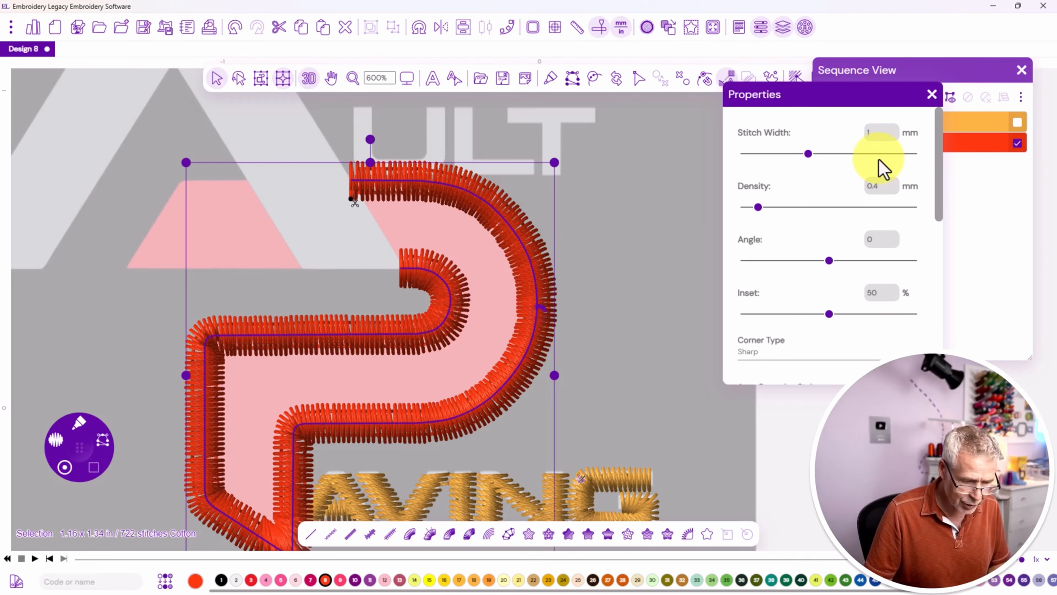
{"action": "key", "text": "Return"}
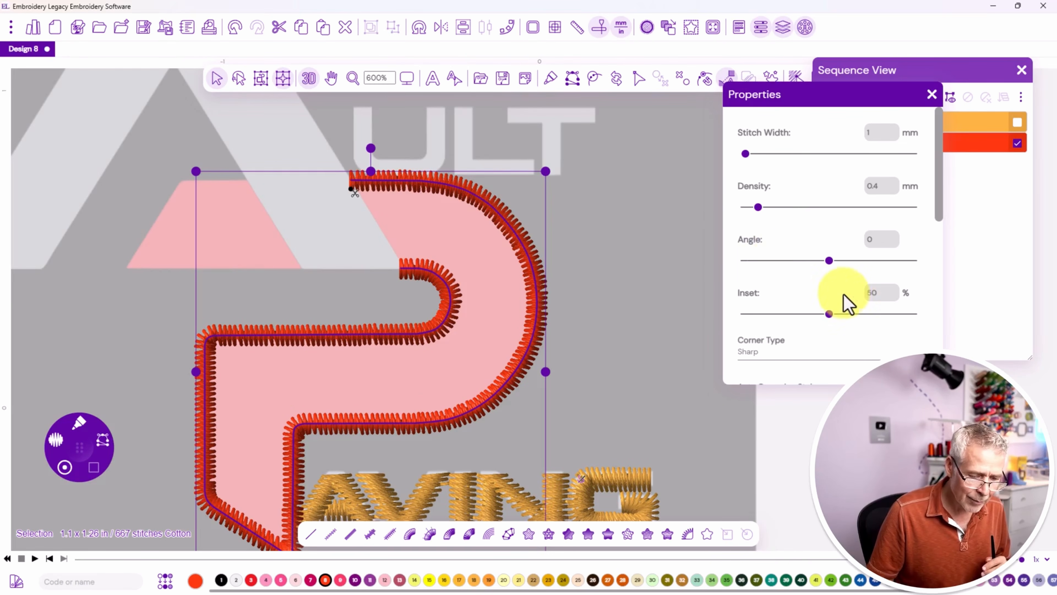
Set the P outline's inset to 100% and deselect it
{"action": "scroll", "coordinate": [818, 253], "scroll_direction": "down", "scroll_amount": 6}
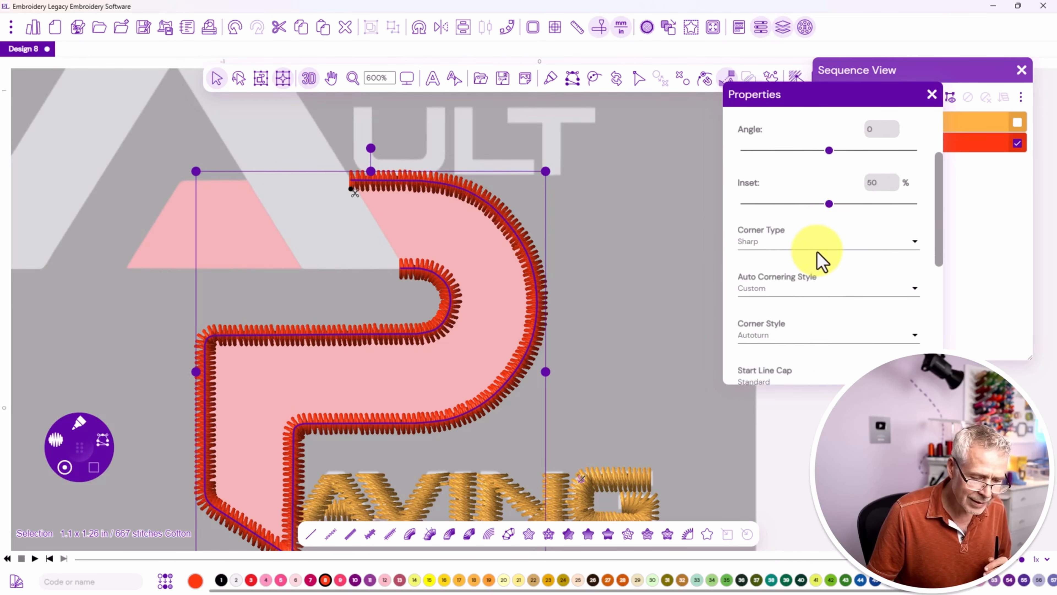
{"action": "scroll", "coordinate": [818, 263], "scroll_direction": "down", "scroll_amount": 5}
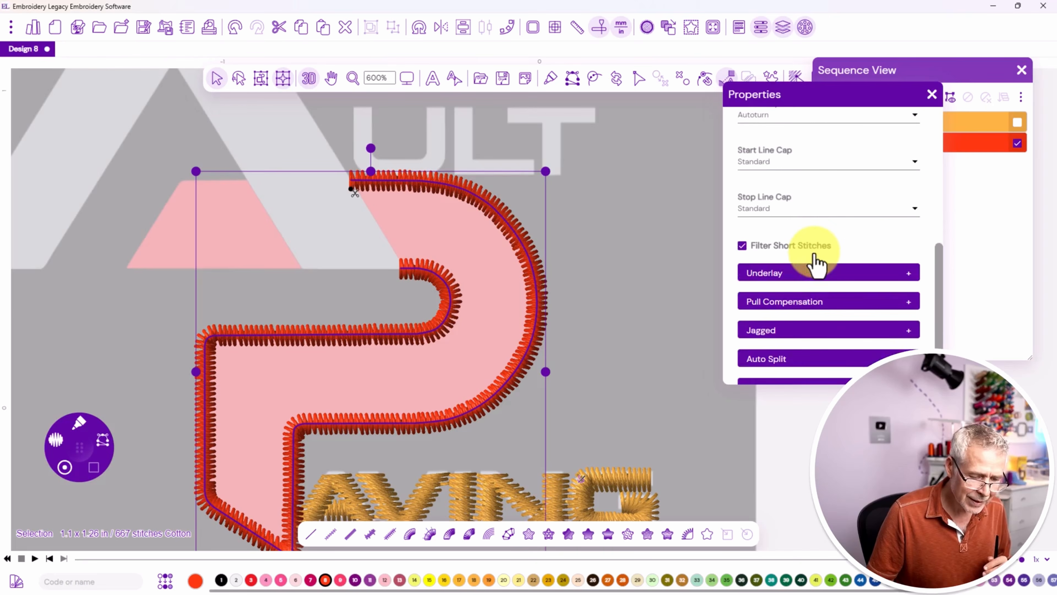
{"action": "scroll", "coordinate": [816, 260], "scroll_direction": "up", "scroll_amount": 5}
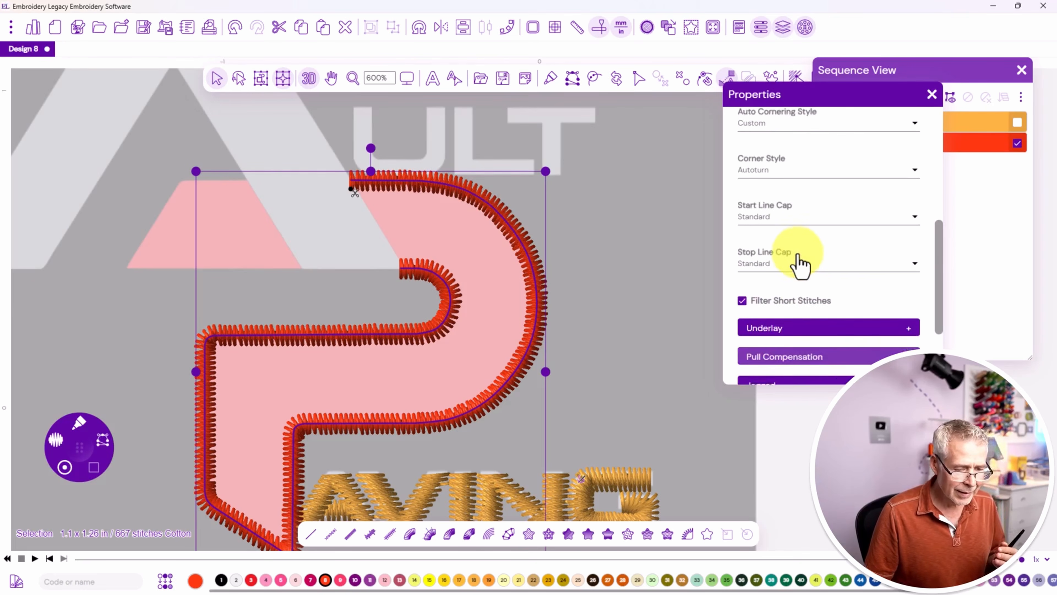
{"action": "scroll", "coordinate": [797, 253], "scroll_direction": "up", "scroll_amount": 3}
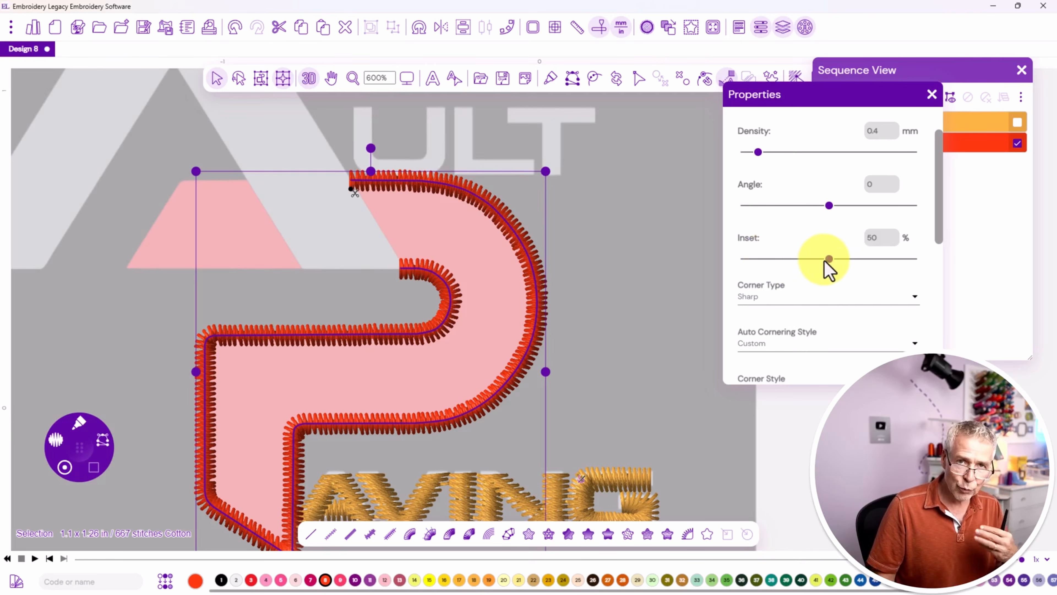
{"action": "left_click_drag", "start_coordinate": [826, 260], "coordinate": [921, 270]}
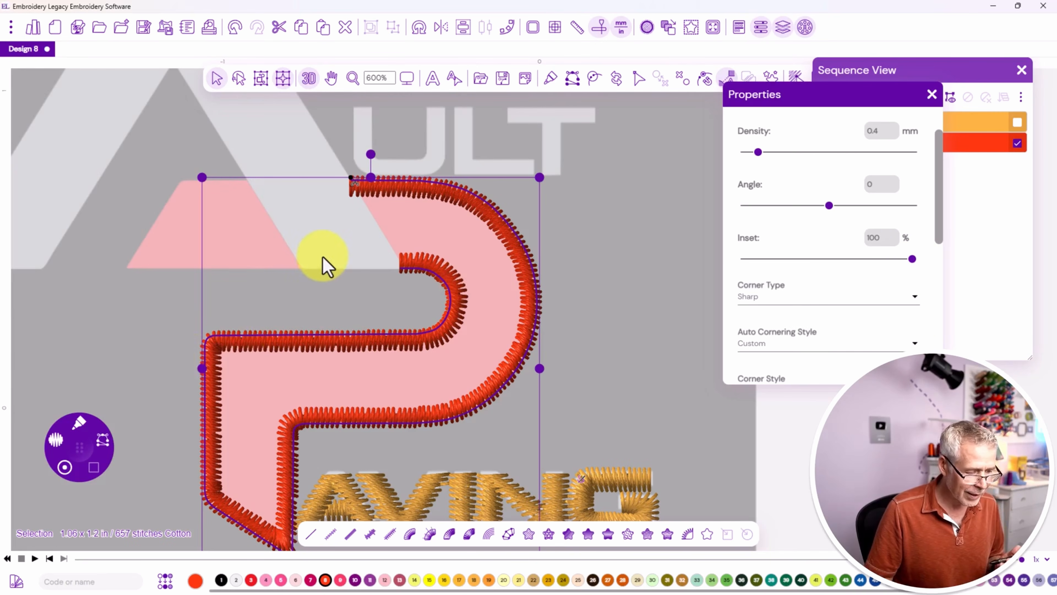
{"action": "left_click", "coordinate": [104, 289]}
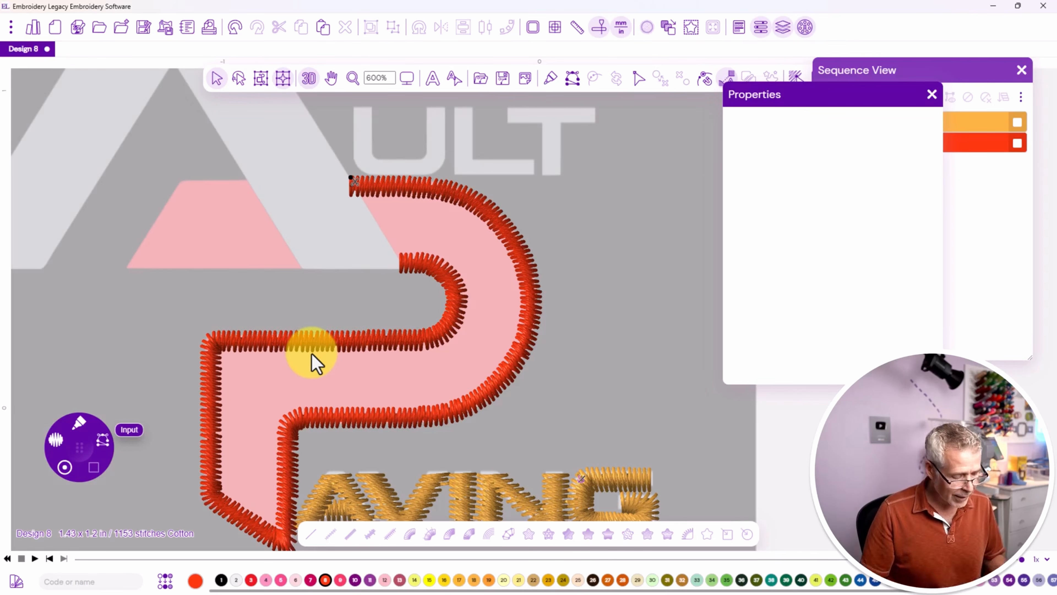
Start a run stitch at the P's pointed tip and take it up the stem's inner edge and around the rounded corner
{"action": "left_click", "coordinate": [79, 429]}
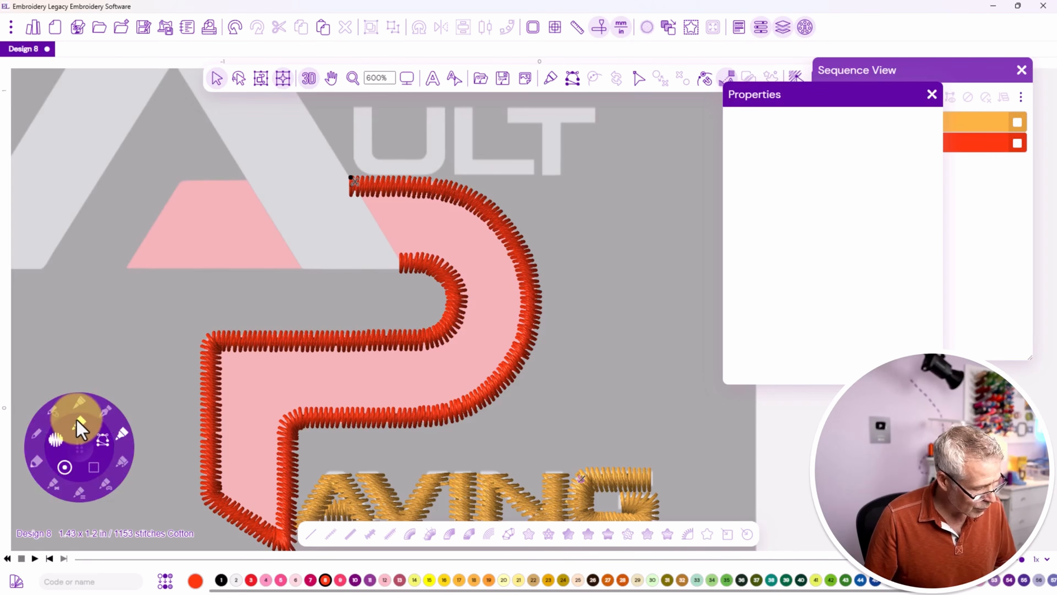
{"action": "left_click", "coordinate": [39, 438]}
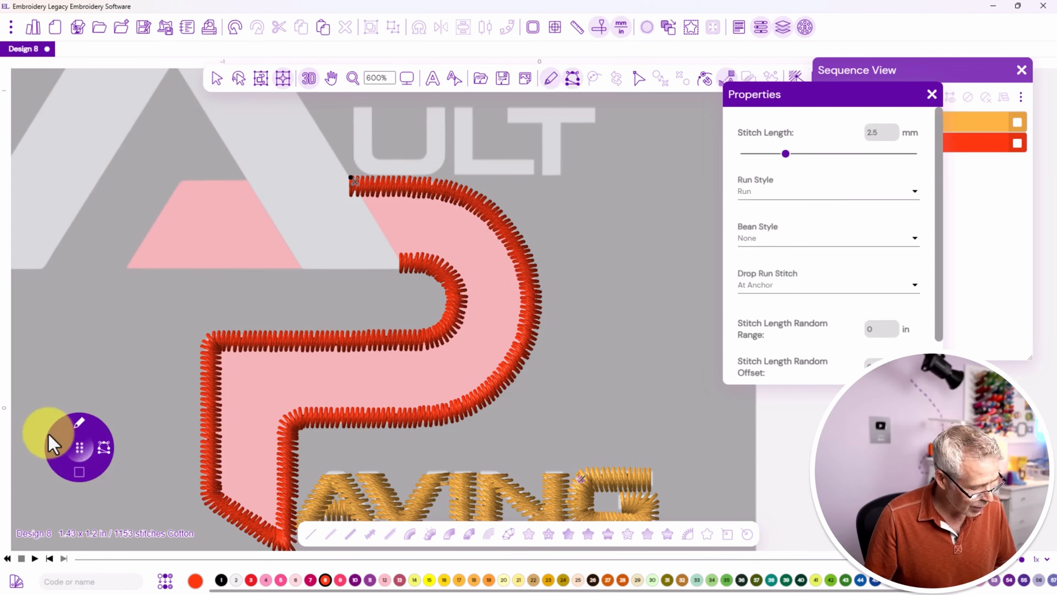
{"action": "left_click", "coordinate": [276, 523]}
{"action": "left_click", "coordinate": [278, 435]}
{"action": "left_click", "coordinate": [282, 416]}
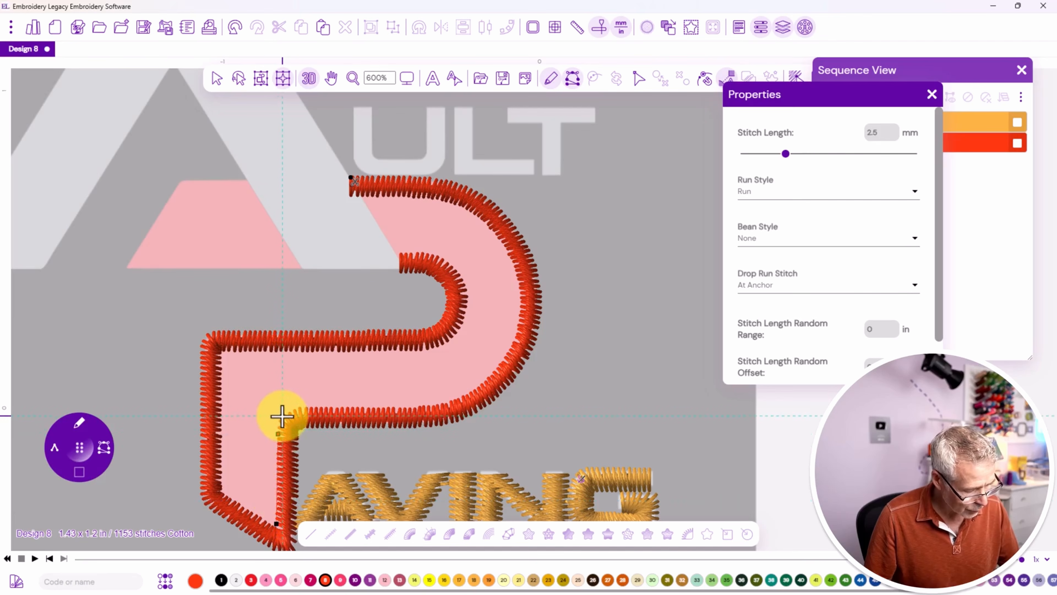
{"action": "left_click", "coordinate": [295, 408]}
{"action": "left_click", "coordinate": [298, 407]}
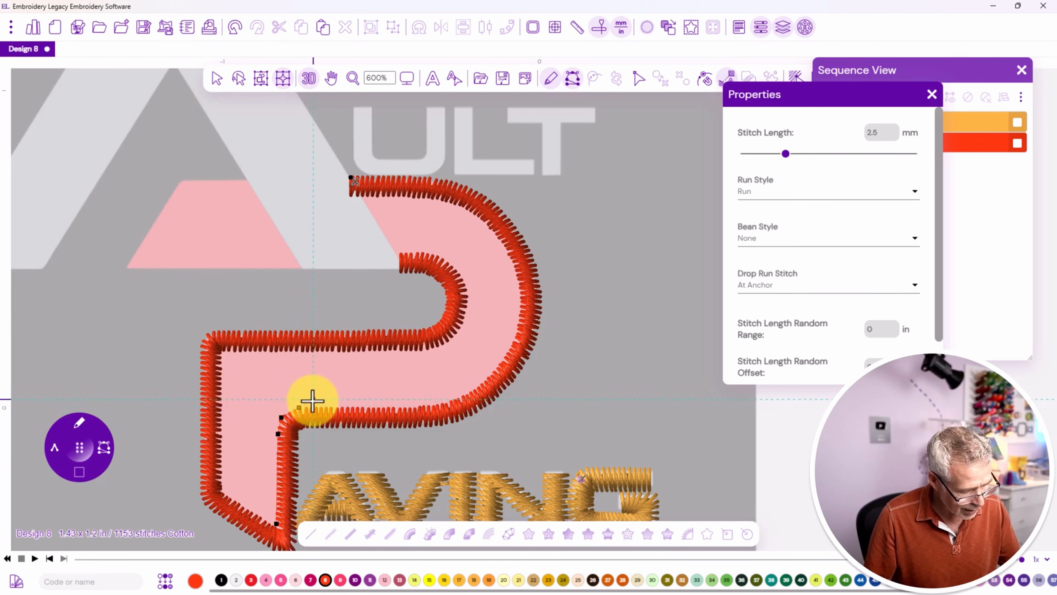
Zigzag the run stitch along the inside of the P's lower bowl edge, from the stem corner to the start of the curve
{"action": "left_click", "coordinate": [309, 400]}
{"action": "left_click", "coordinate": [320, 412]}
{"action": "left_click", "coordinate": [328, 397]}
{"action": "left_click", "coordinate": [342, 413]}
{"action": "left_click", "coordinate": [349, 399]}
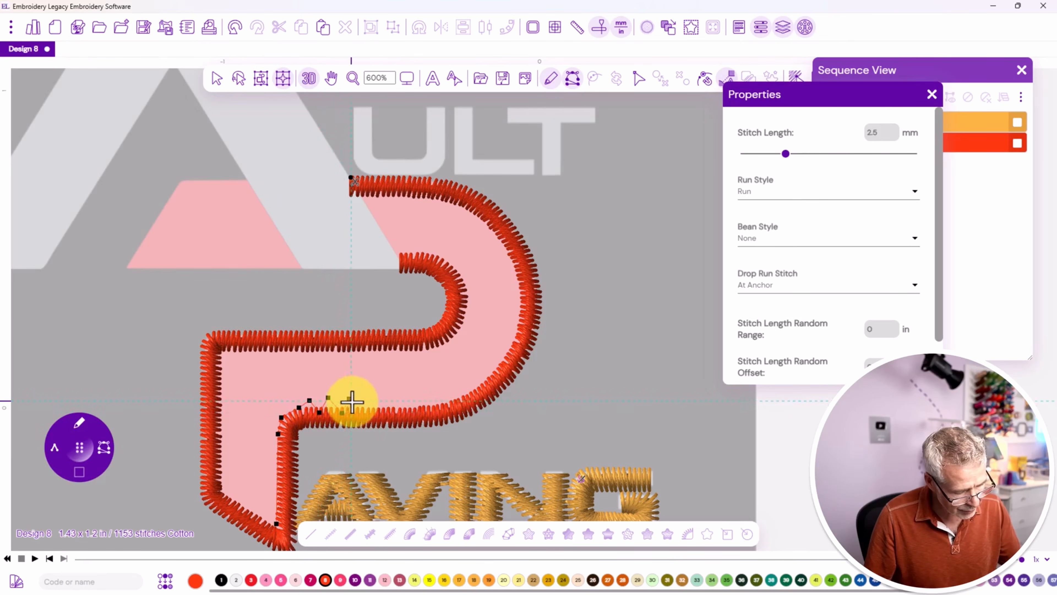
{"action": "left_click", "coordinate": [364, 413]}
{"action": "left_click", "coordinate": [374, 401]}
{"action": "left_click", "coordinate": [387, 414]}
{"action": "left_click", "coordinate": [397, 398]}
{"action": "left_click", "coordinate": [412, 414]}
{"action": "left_click", "coordinate": [429, 398]}
{"action": "left_click", "coordinate": [437, 414]}
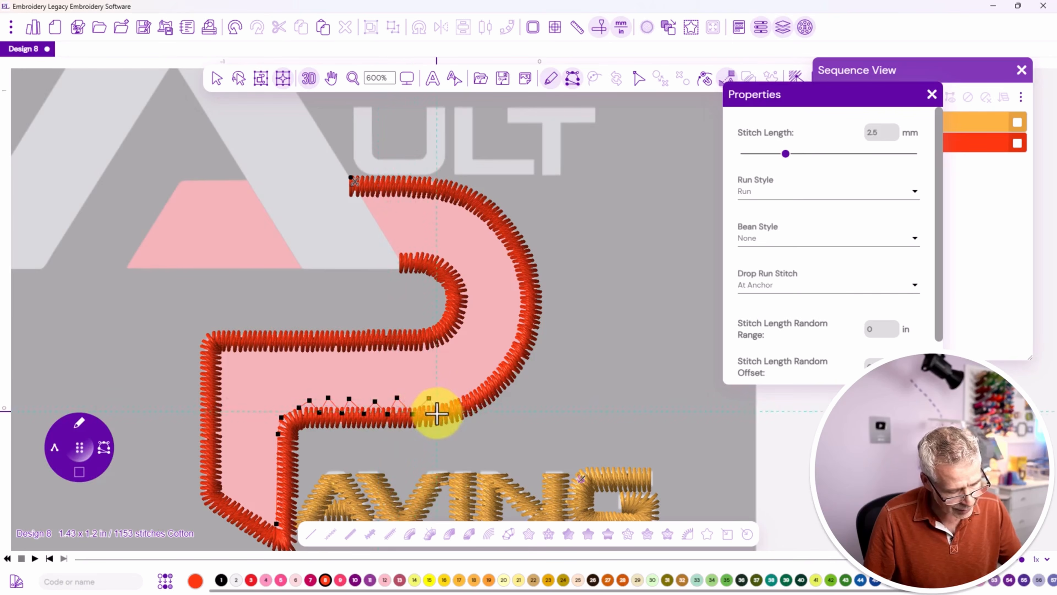
Zigzag the run stitch back along the P's lower bowl edge to the stem corner, crossing the first pass
{"action": "left_click", "coordinate": [417, 399]}
{"action": "left_click", "coordinate": [403, 414]}
{"action": "left_click", "coordinate": [387, 398]}
{"action": "left_click", "coordinate": [372, 417]}
{"action": "left_click", "coordinate": [360, 400]}
{"action": "left_click", "coordinate": [349, 417]}
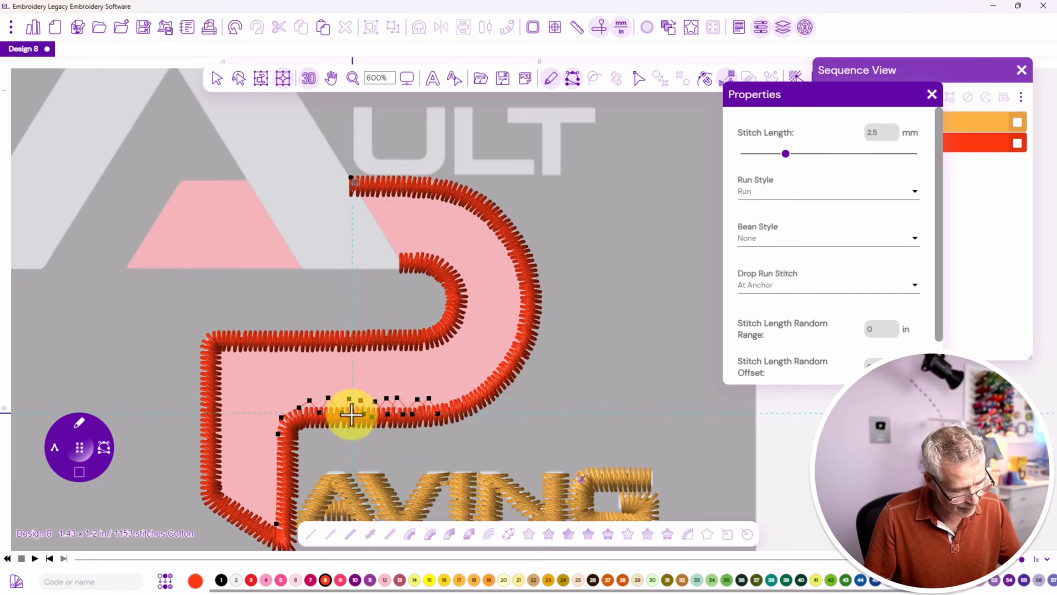
{"action": "left_click", "coordinate": [338, 400]}
{"action": "left_click", "coordinate": [324, 414]}
{"action": "left_click", "coordinate": [316, 402]}
{"action": "left_click", "coordinate": [305, 416]}
{"action": "left_click", "coordinate": [295, 399]}
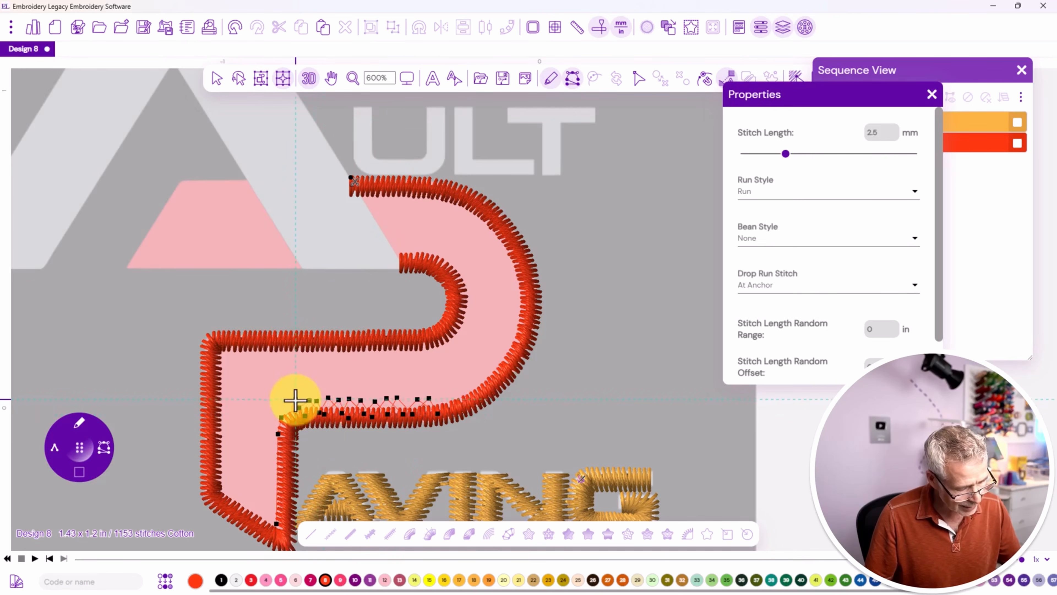
Carry the run stitch along the inside of the bowl's outer curve, from the lower edge around to the P's top edge
{"action": "left_click", "coordinate": [452, 401]}
{"action": "left_click", "coordinate": [489, 377]}
{"action": "left_click", "coordinate": [517, 336]}
{"action": "left_click", "coordinate": [520, 295]}
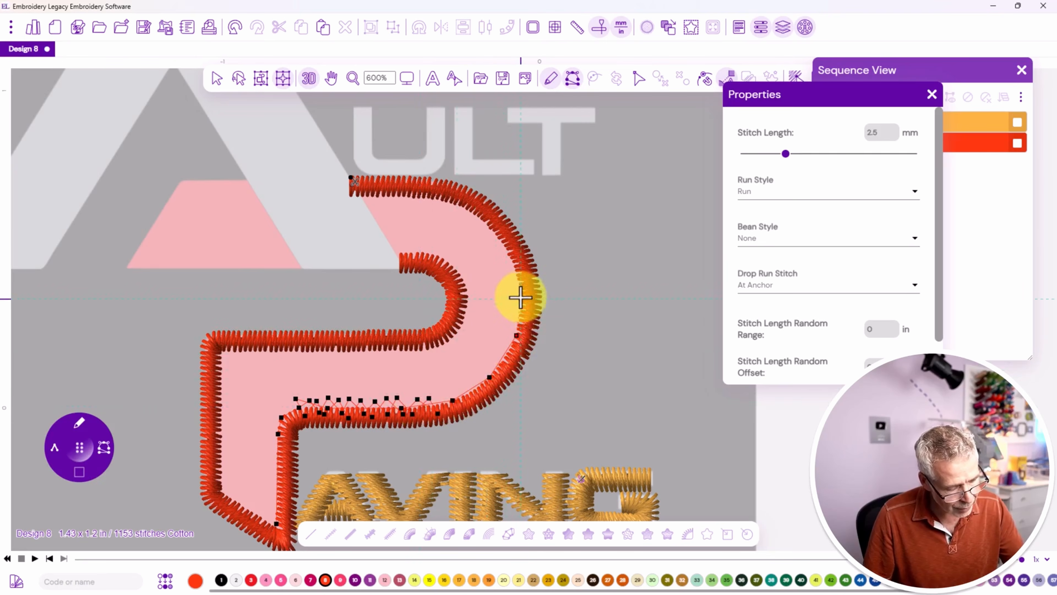
{"action": "left_click", "coordinate": [505, 248]}
{"action": "left_click", "coordinate": [478, 214]}
{"action": "left_click", "coordinate": [436, 200]}
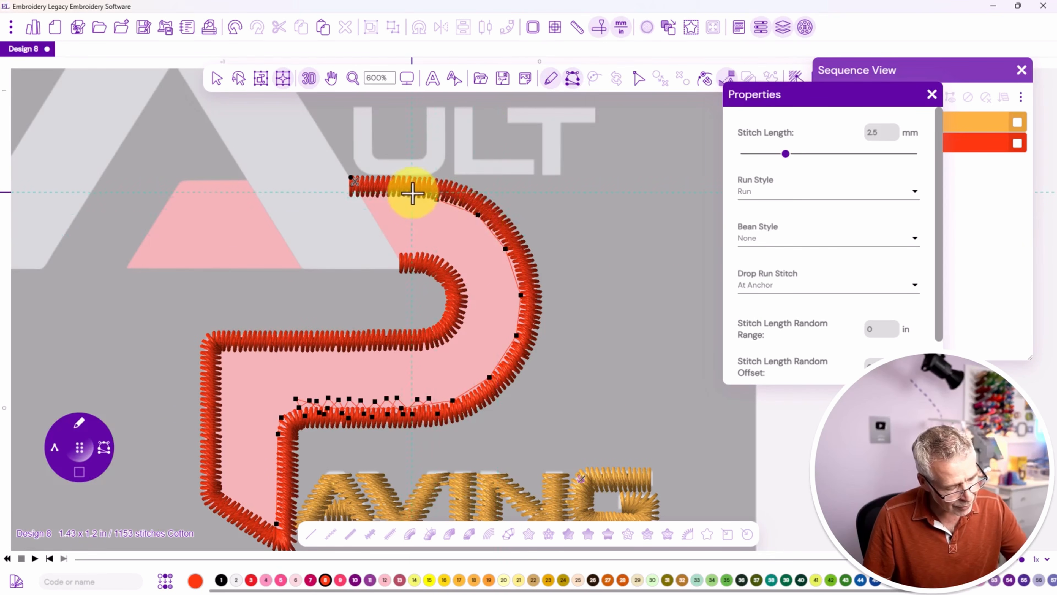
Zigzag the run stitch along the inside of the P's top edge to its end at the A's leg
{"action": "left_click", "coordinate": [420, 189]}
{"action": "left_click", "coordinate": [408, 201]}
{"action": "left_click", "coordinate": [393, 188]}
{"action": "left_click", "coordinate": [381, 204]}
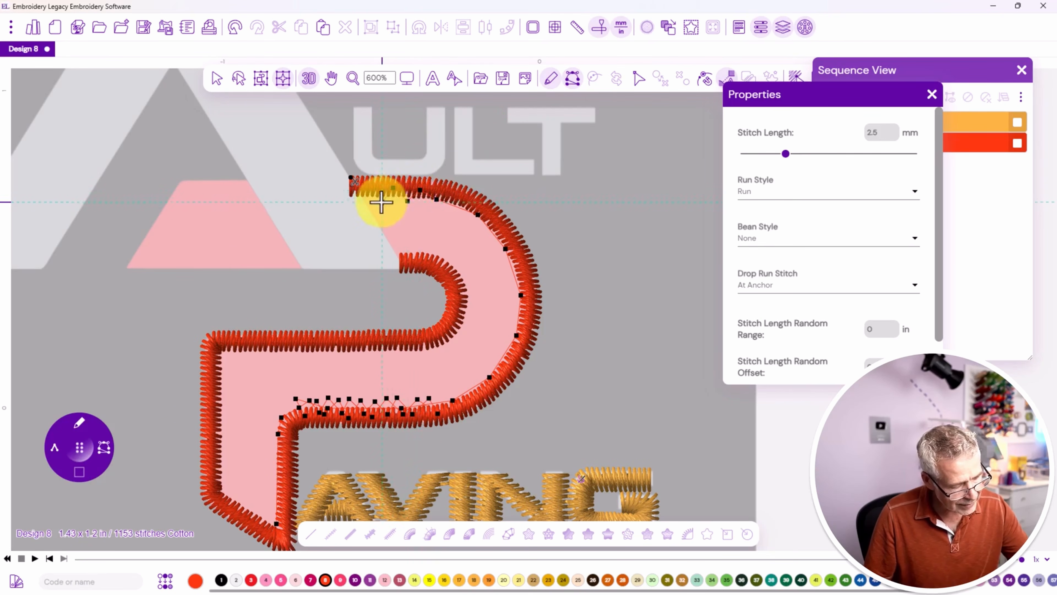
{"action": "left_click", "coordinate": [358, 206]}
{"action": "left_click", "coordinate": [360, 190]}
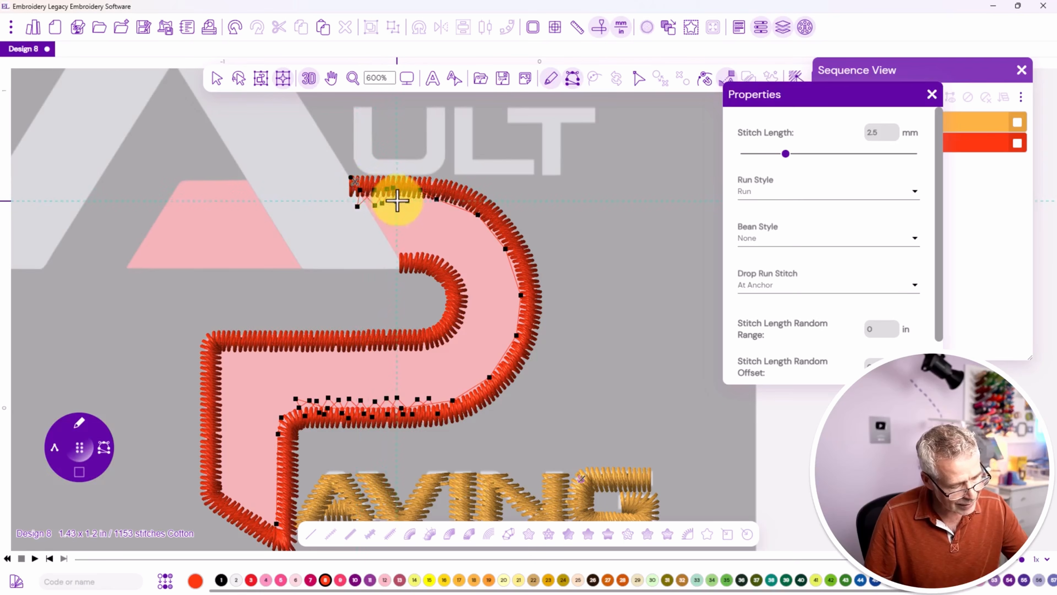
Run a return pass of the run stitch along the P's top edge, ending at the A's leg
{"action": "left_click", "coordinate": [426, 193]}
{"action": "left_click", "coordinate": [414, 196]}
{"action": "left_click", "coordinate": [359, 195]}
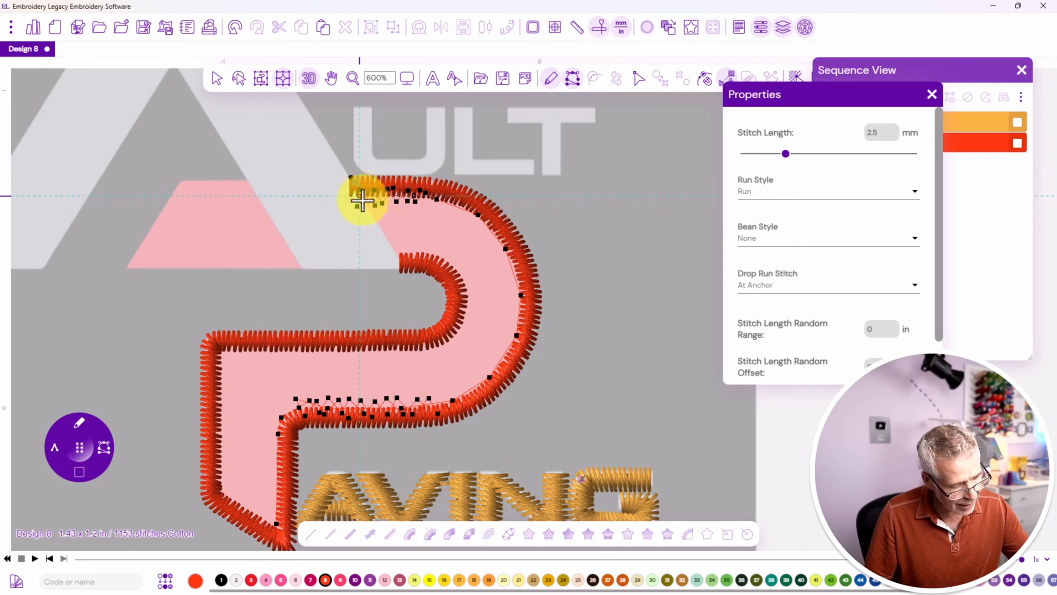
Carry the run stitch down the A's leg and zigzag it along the short upper edge of the P's inner curve
{"action": "left_click", "coordinate": [405, 249]}
{"action": "left_click", "coordinate": [428, 245]}
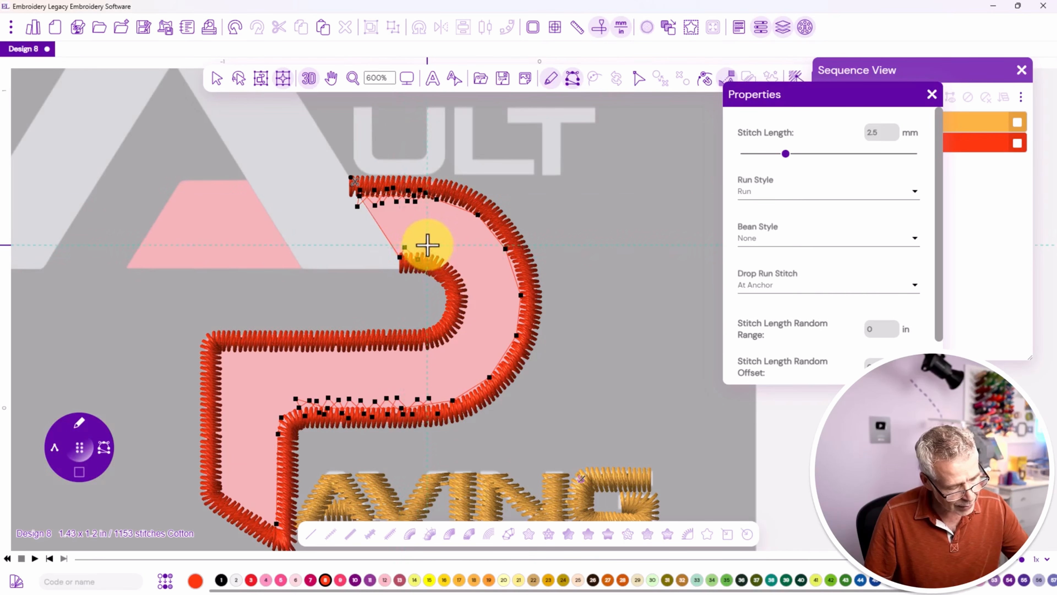
{"action": "left_click", "coordinate": [417, 249]}
{"action": "left_click", "coordinate": [431, 258]}
Carry the run stitch around the P's inner curve to the start of the long horizontal edge below it
{"action": "left_click", "coordinate": [457, 273]}
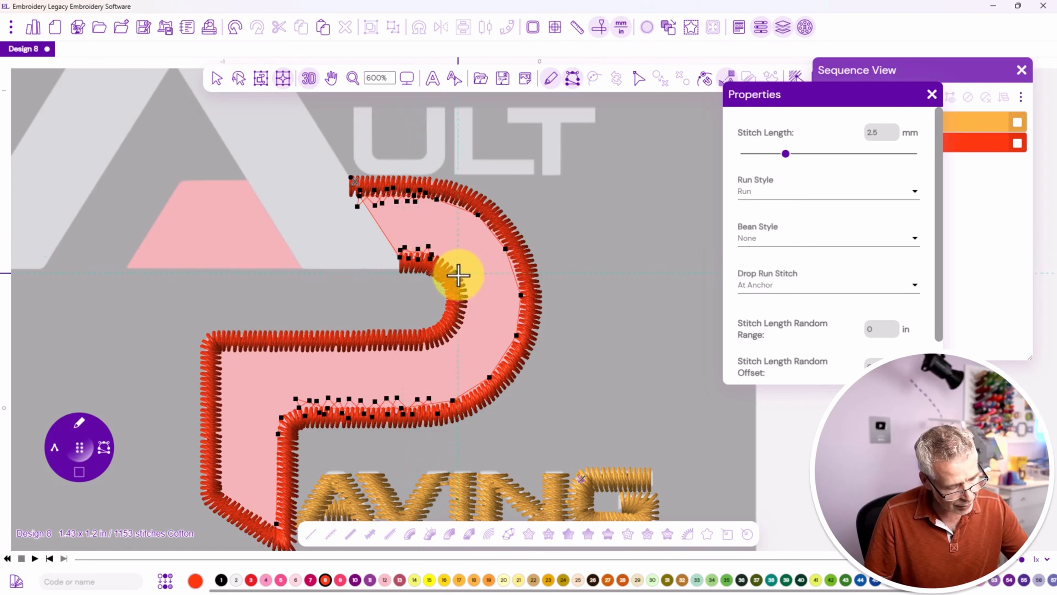
{"action": "left_click", "coordinate": [468, 303]}
{"action": "left_click", "coordinate": [448, 342]}
{"action": "left_click", "coordinate": [423, 351]}
{"action": "left_click", "coordinate": [412, 346]}
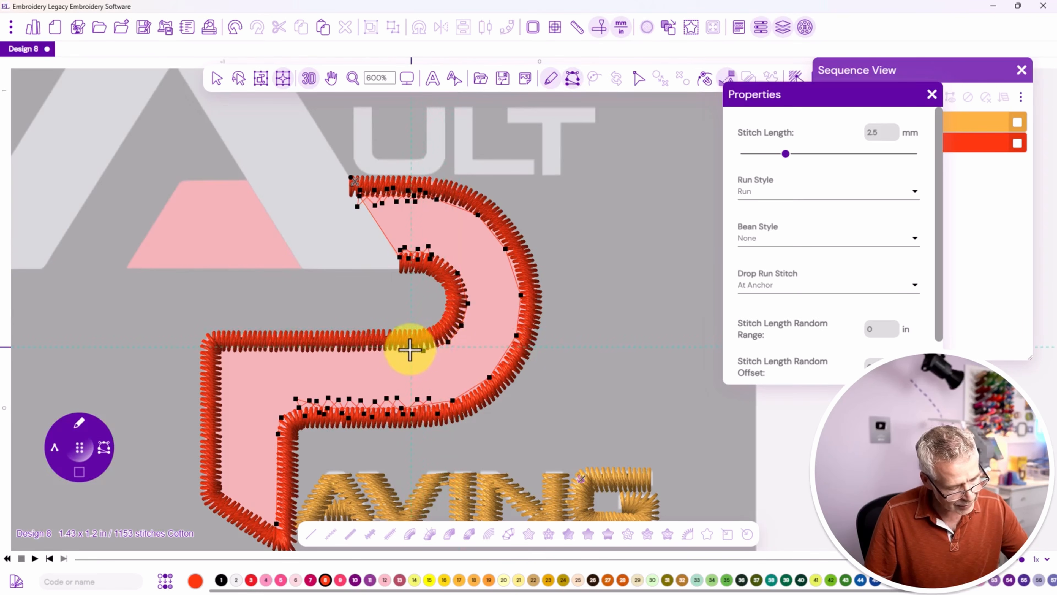
Zigzag the run stitch along the long horizontal edge below the inner curve to the stem's upper outer corner
{"action": "left_click", "coordinate": [403, 357]}
{"action": "left_click", "coordinate": [388, 346]}
{"action": "left_click", "coordinate": [375, 360]}
{"action": "left_click", "coordinate": [358, 342]}
{"action": "left_click", "coordinate": [344, 359]}
{"action": "left_click", "coordinate": [332, 344]}
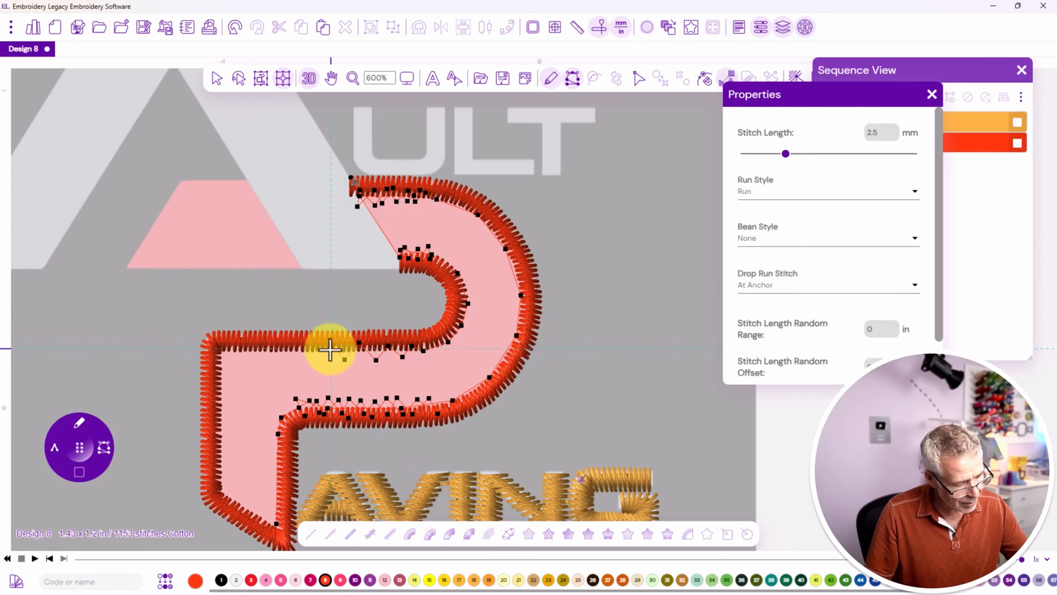
{"action": "left_click", "coordinate": [322, 359]}
{"action": "left_click", "coordinate": [281, 346]}
{"action": "left_click", "coordinate": [271, 362]}
{"action": "left_click", "coordinate": [253, 346]}
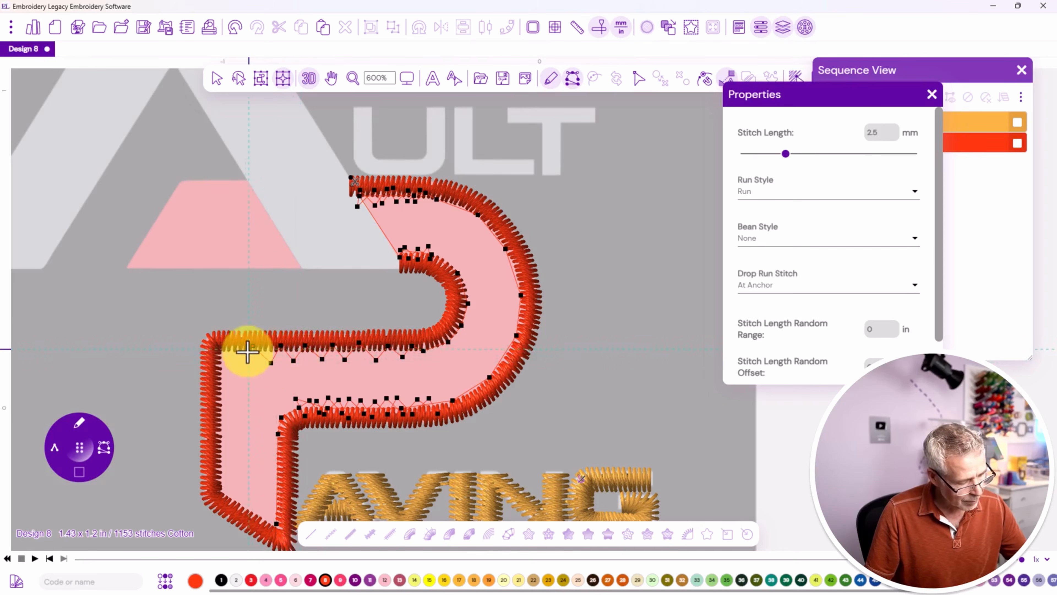
{"action": "left_click", "coordinate": [241, 361]}
{"action": "left_click", "coordinate": [235, 348]}
{"action": "left_click", "coordinate": [223, 360]}
{"action": "left_click", "coordinate": [219, 345]}
Zigzag the run stitch back along the same horizontal edge to the inner curve, crossing the first pass
{"action": "left_click", "coordinate": [233, 362]}
{"action": "left_click", "coordinate": [249, 345]}
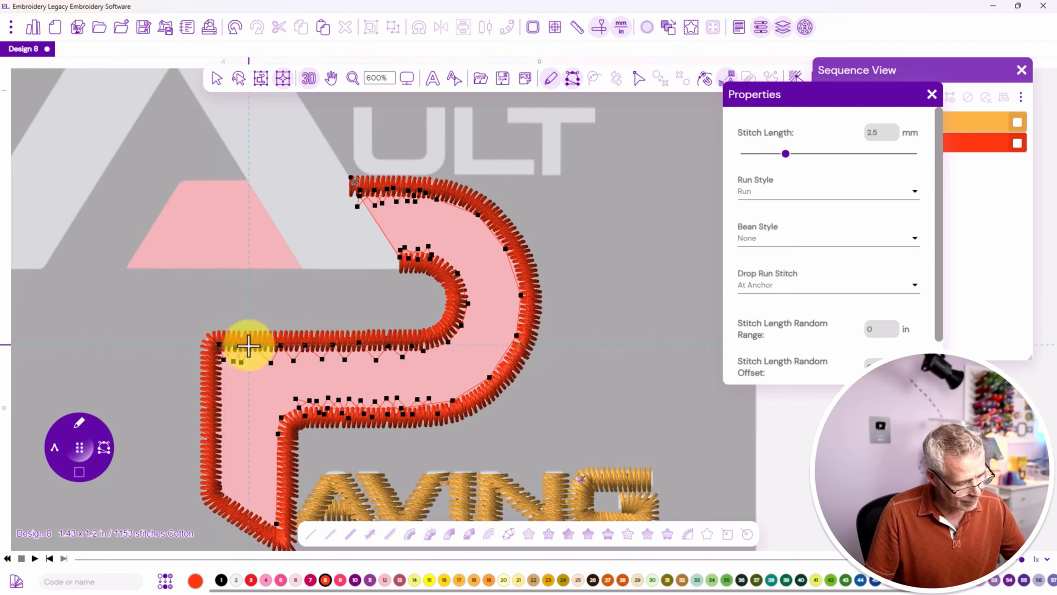
{"action": "left_click", "coordinate": [258, 361]}
{"action": "left_click", "coordinate": [269, 342]}
{"action": "left_click", "coordinate": [286, 359]}
{"action": "left_click", "coordinate": [296, 344]}
{"action": "left_click", "coordinate": [310, 359]}
{"action": "left_click", "coordinate": [324, 343]}
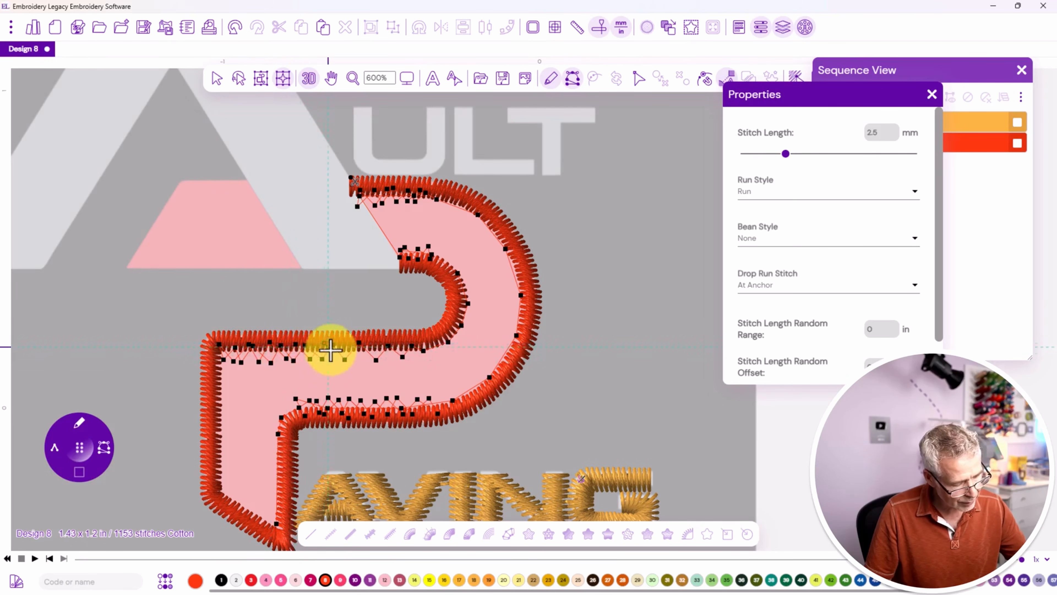
{"action": "left_click", "coordinate": [341, 358]}
{"action": "left_click", "coordinate": [349, 341]}
{"action": "left_click", "coordinate": [375, 341]}
{"action": "left_click", "coordinate": [388, 359]}
{"action": "left_click", "coordinate": [401, 342]}
{"action": "left_click", "coordinate": [410, 359]}
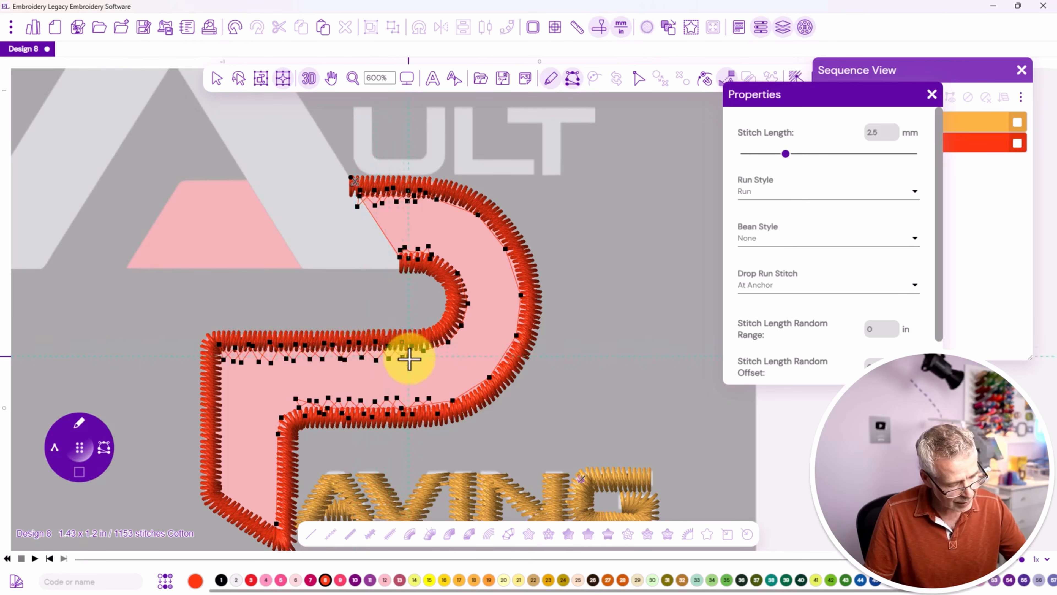
{"action": "left_click", "coordinate": [415, 349]}
Carry the run stitch back to the stem's upper corner and down its outer edge, finishing the underlay at the P's bottom point
{"action": "left_click", "coordinate": [220, 350]}
{"action": "left_click", "coordinate": [220, 489]}
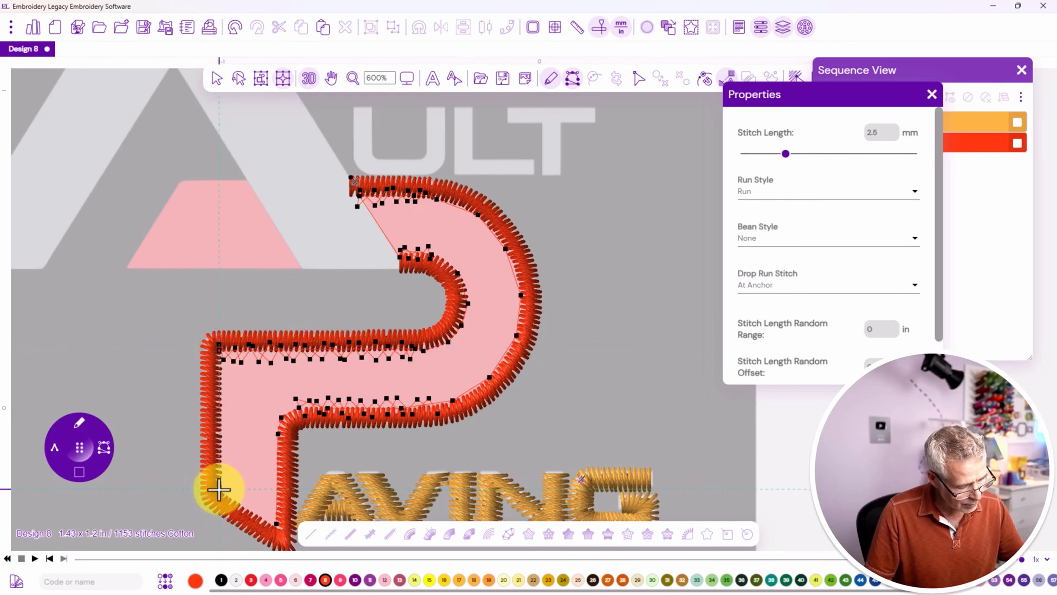
{"action": "scroll", "coordinate": [275, 523], "scroll_direction": "down", "scroll_amount": 2}
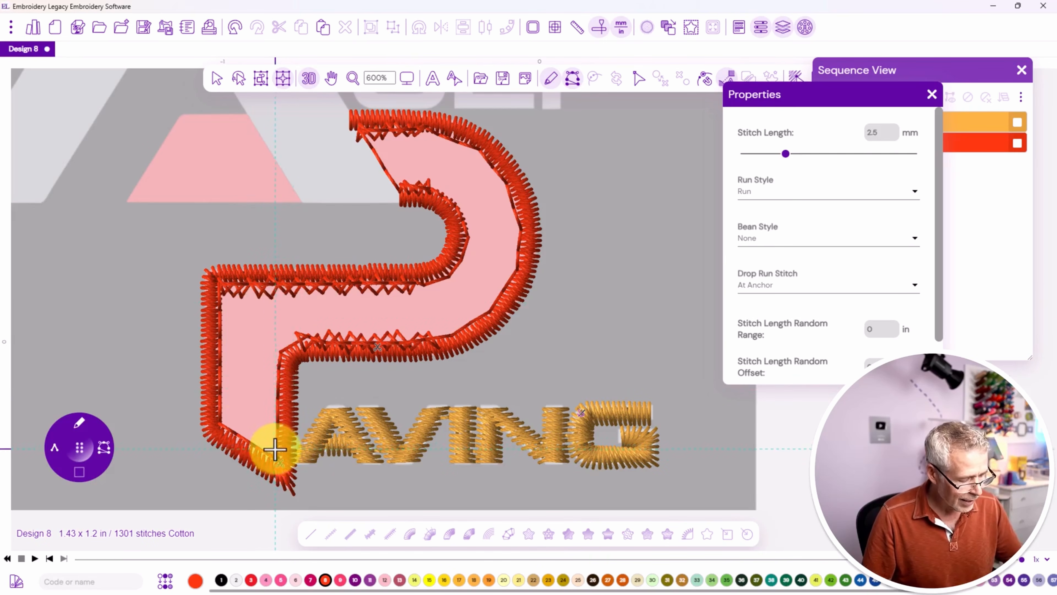
Begin a fill shape at the P's bottom point, tracing within the border up the stem's inner edge and along the lower bowl edge
{"action": "left_click", "coordinate": [93, 462]}
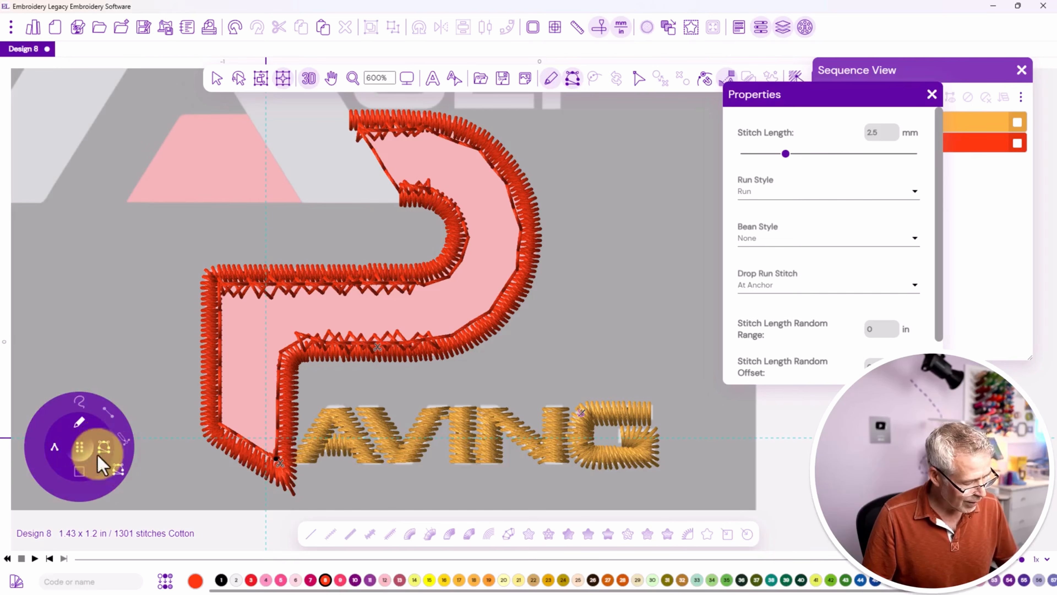
{"action": "left_click", "coordinate": [107, 484]}
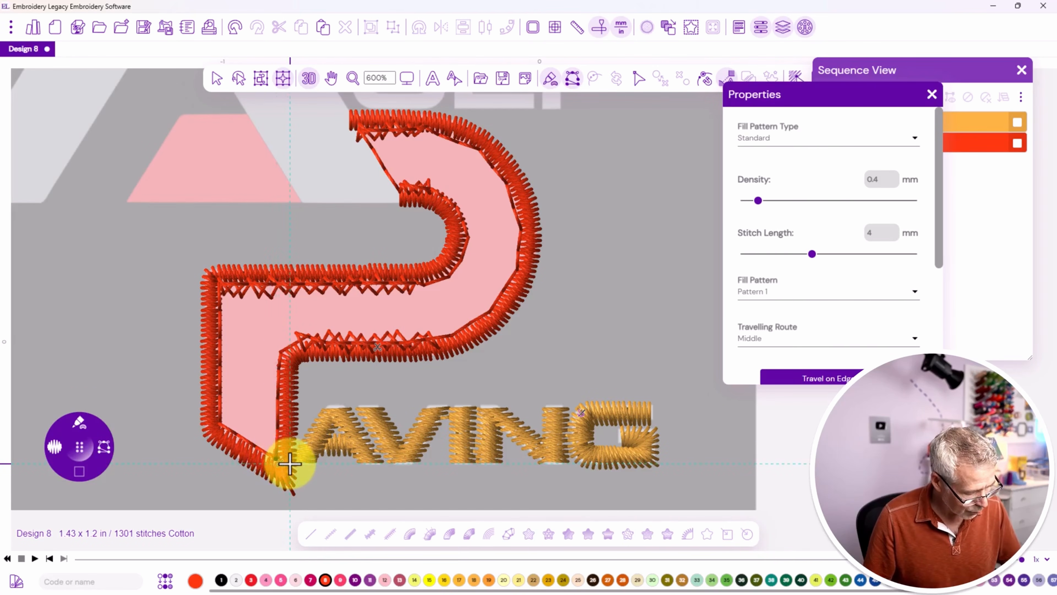
{"action": "left_click", "coordinate": [289, 462]}
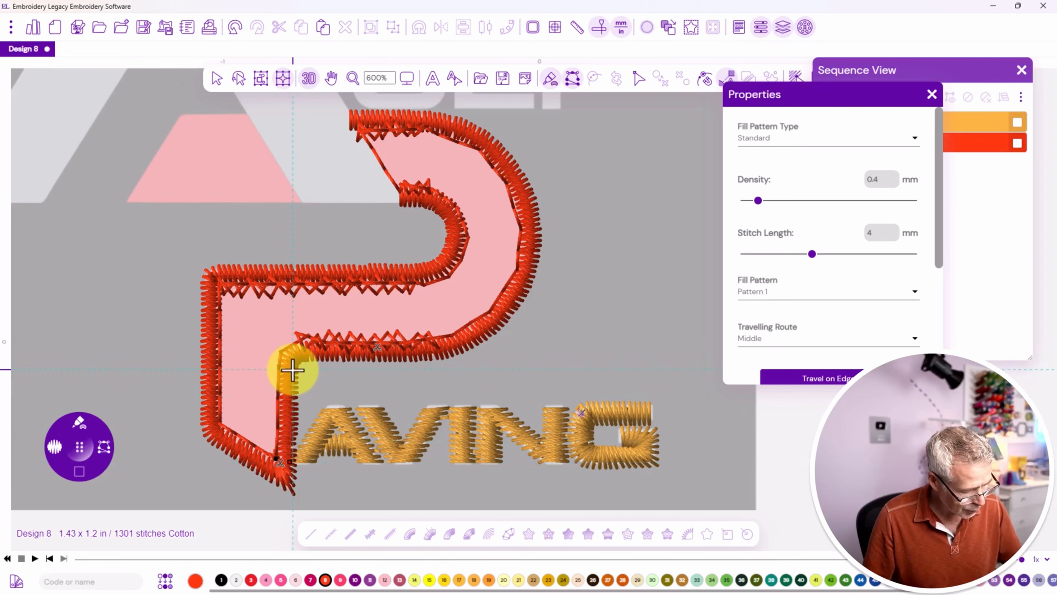
{"action": "left_click", "coordinate": [307, 346]}
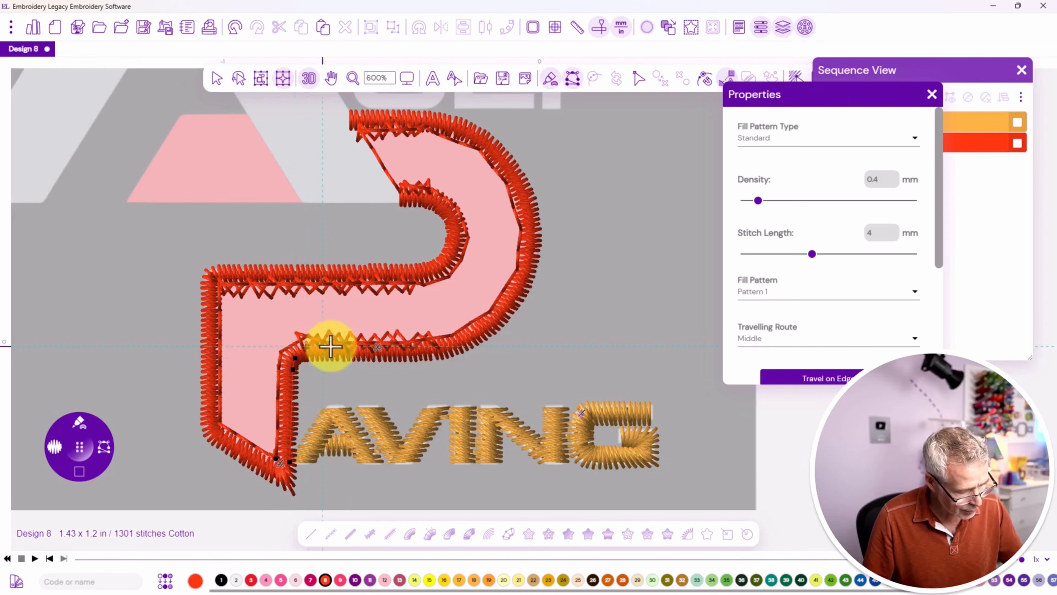
{"action": "left_click", "coordinate": [429, 344]}
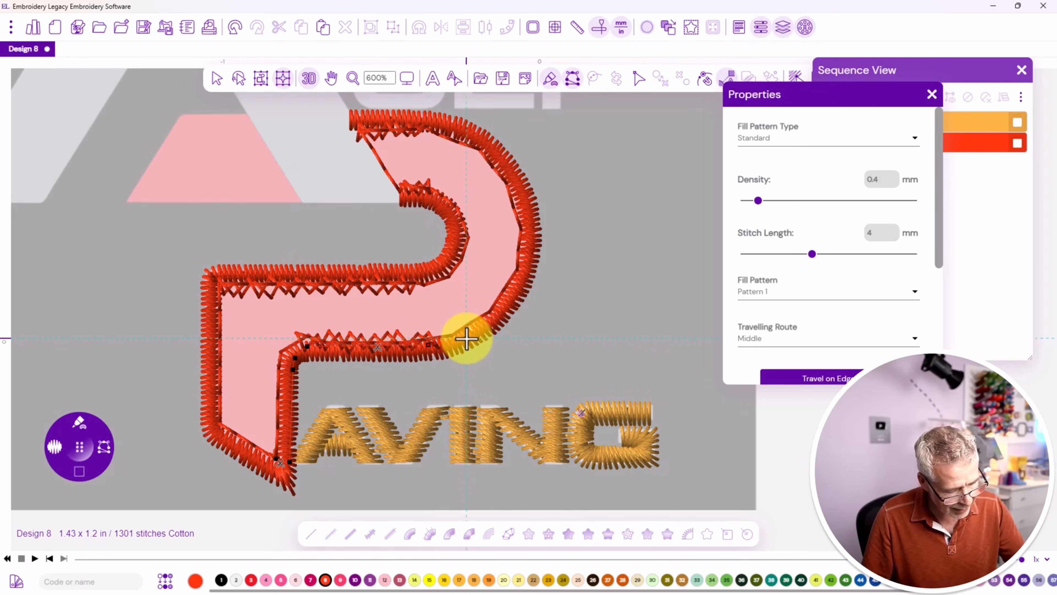
Trace the fill outline around the outer curve of the P's bowl, along the middle of the satin border
{"action": "left_click", "coordinate": [467, 338]}
{"action": "left_click", "coordinate": [505, 312]}
{"action": "left_click", "coordinate": [530, 273]}
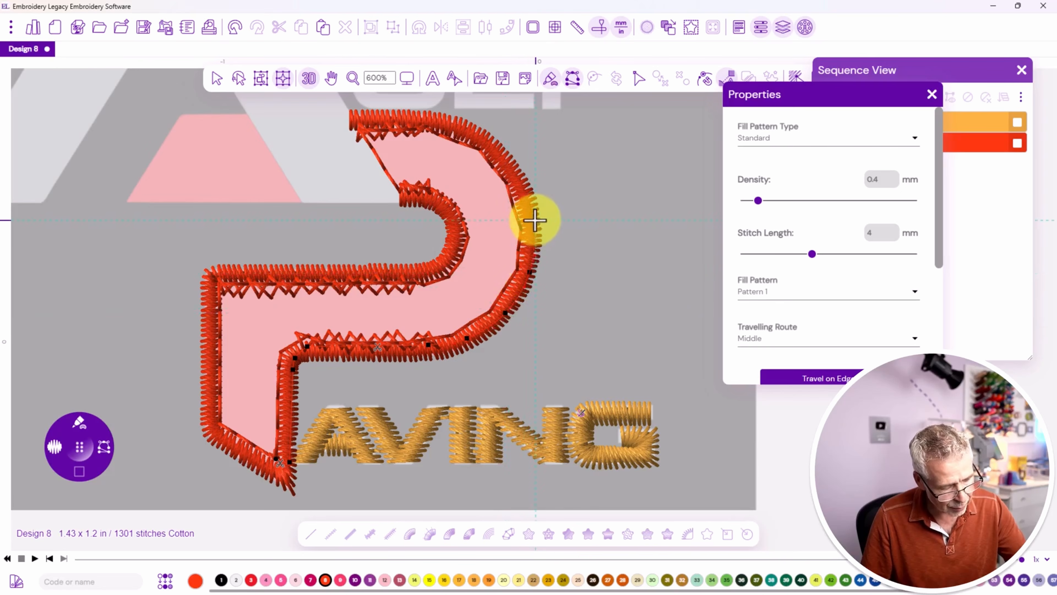
{"action": "left_click", "coordinate": [534, 215]}
{"action": "left_click", "coordinate": [504, 157]}
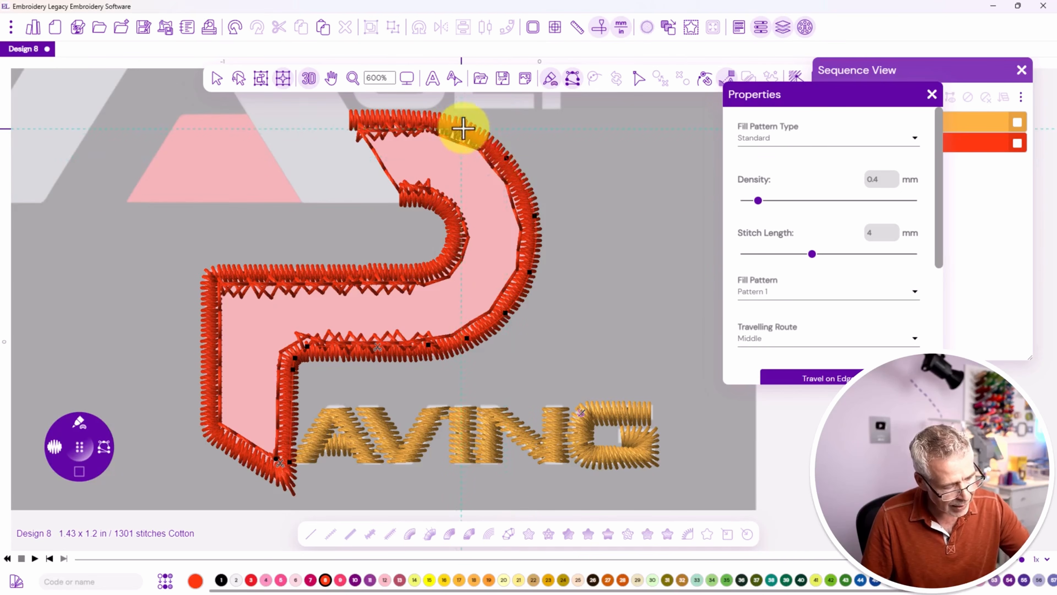
Continue the fill outline along the P's top edge and down the slanted end, extending it slightly over the A's leg
{"action": "left_click", "coordinate": [463, 130]}
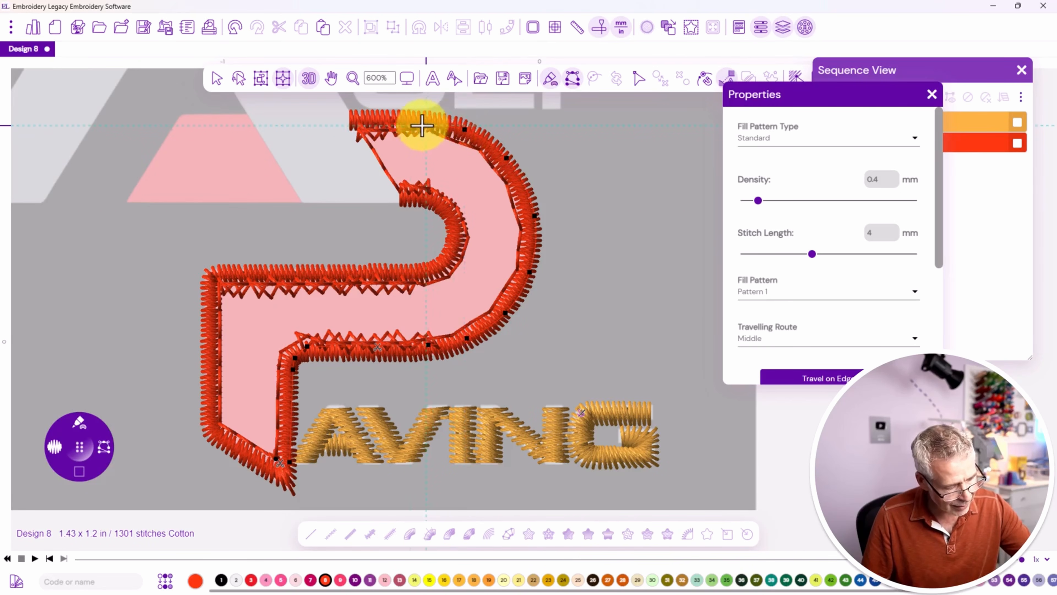
{"action": "left_click", "coordinate": [422, 125]}
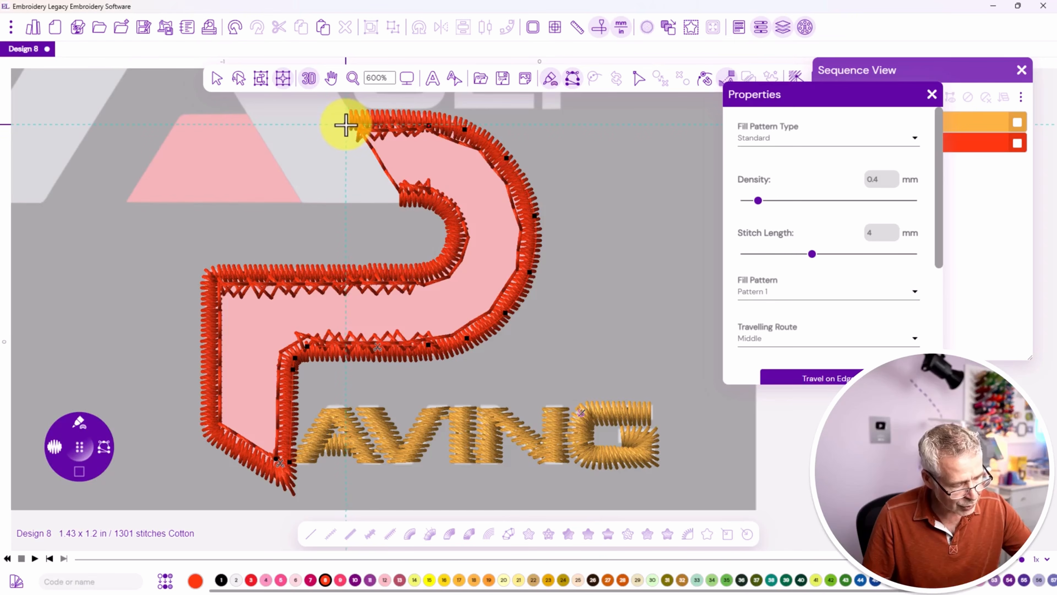
{"action": "left_click", "coordinate": [344, 125]}
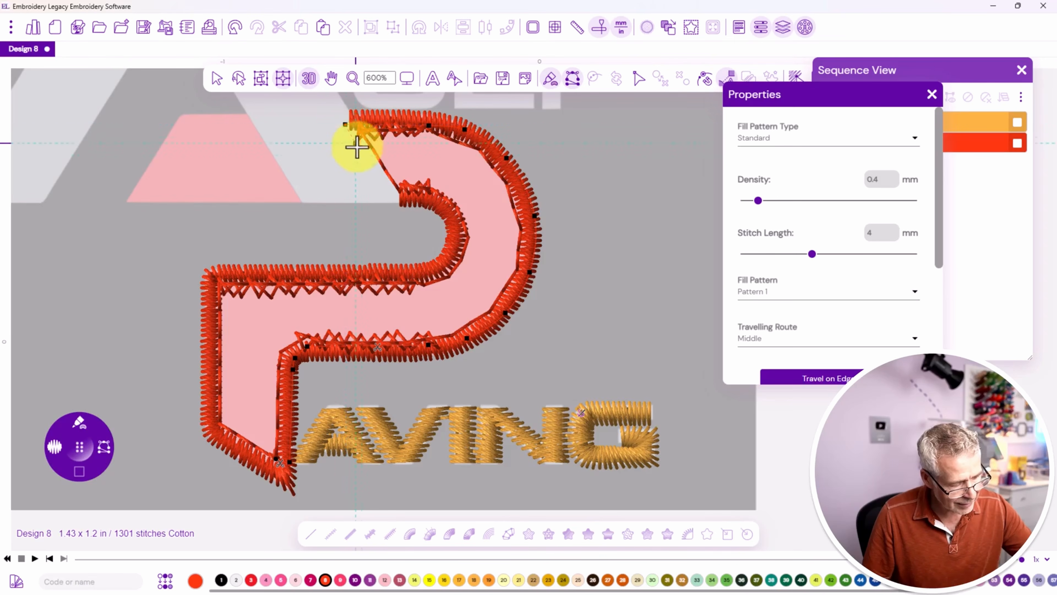
{"action": "left_click", "coordinate": [388, 190]}
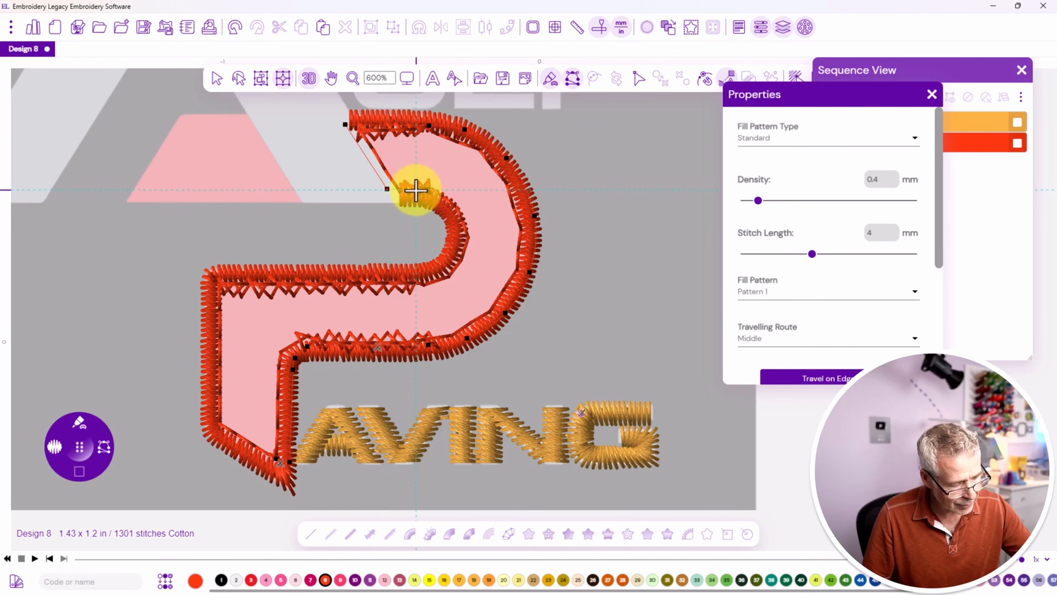
Trace the fill outline around the P's inner curve to the start of the long horizontal edge
{"action": "left_click", "coordinate": [432, 196]}
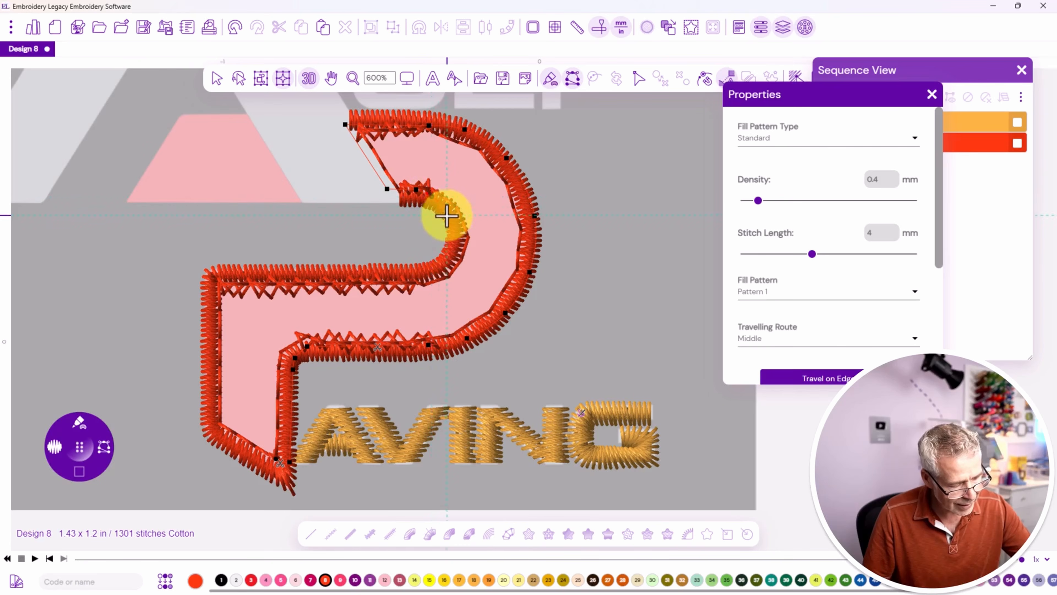
{"action": "left_click", "coordinate": [447, 216]}
{"action": "left_click", "coordinate": [453, 237]}
{"action": "left_click", "coordinate": [442, 262]}
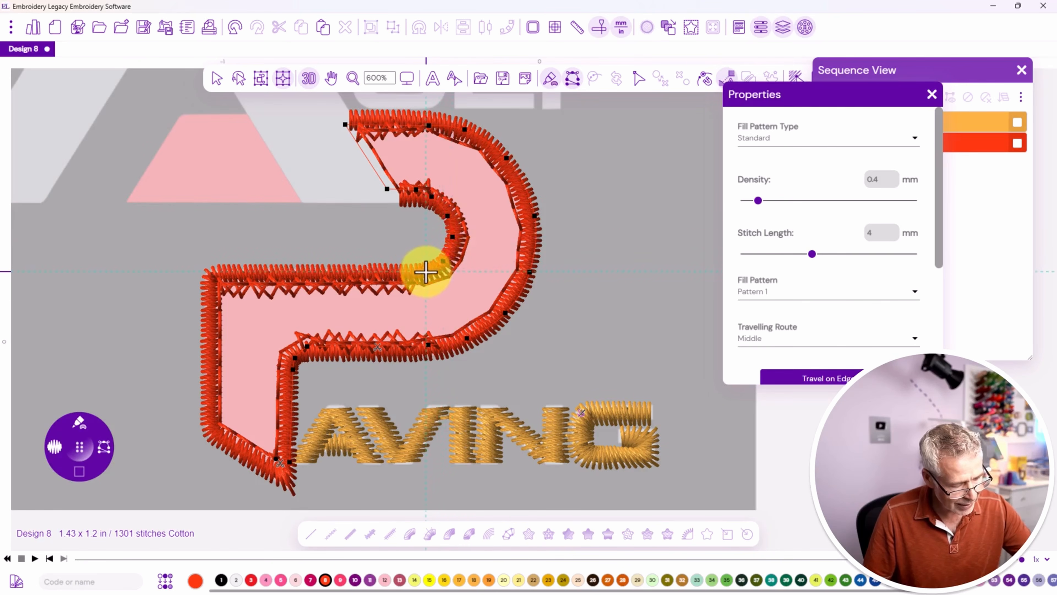
{"action": "left_click", "coordinate": [425, 271]}
{"action": "left_click", "coordinate": [410, 278]}
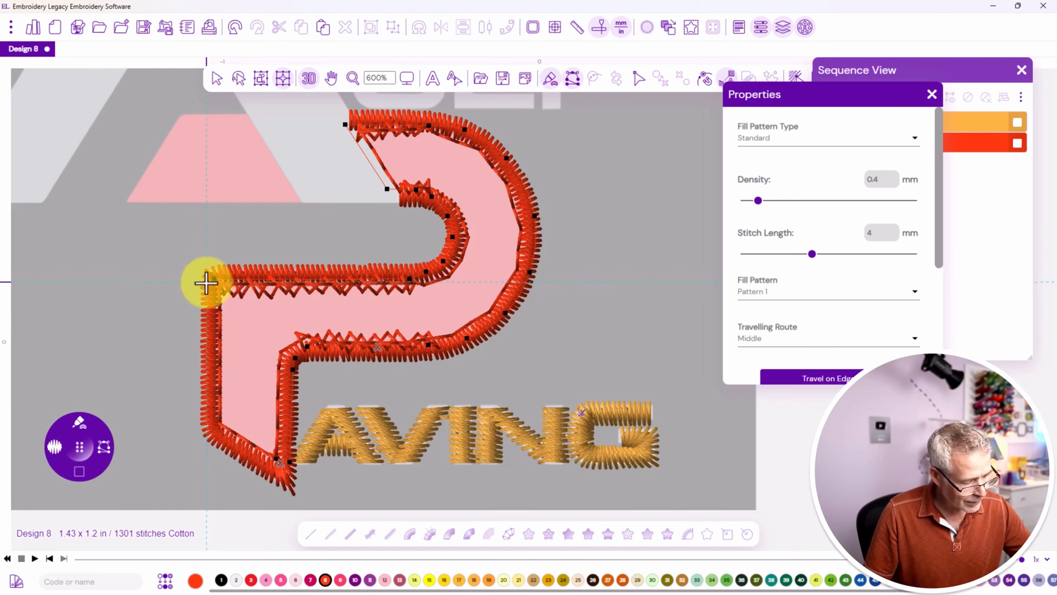
Trace the fill outline along the horizontal edge and down the stem's outer side, and close it at the bottom slant
{"action": "left_click", "coordinate": [206, 282]}
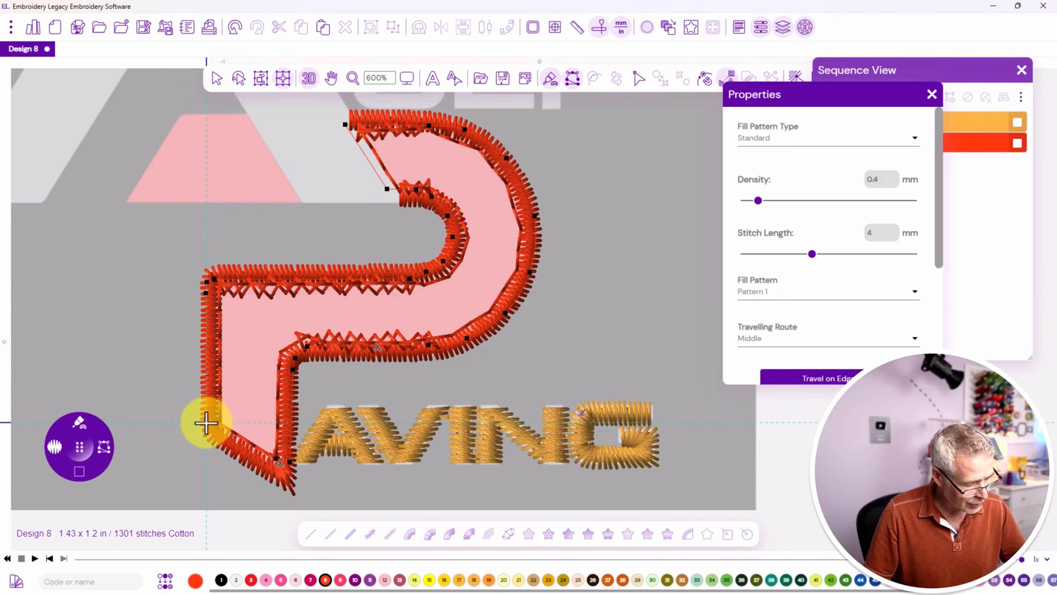
{"action": "left_click", "coordinate": [206, 422]}
{"action": "left_click", "coordinate": [219, 439]}
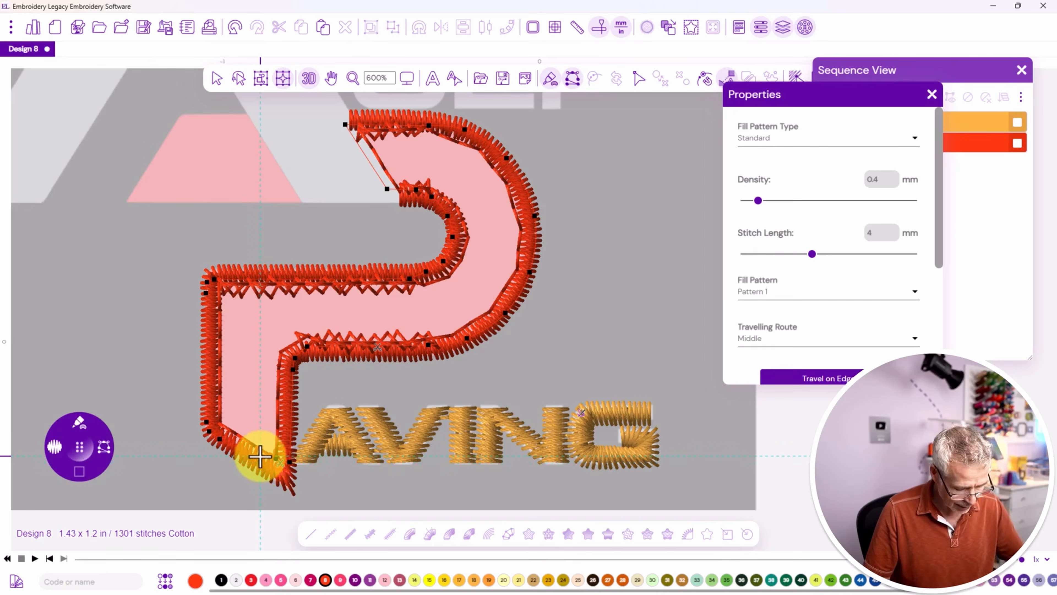
{"action": "key", "text": "Return"}
Set the fill's stitch direction to about 180° with a line across the stem's base and generate the fill
{"action": "left_click", "coordinate": [290, 443]}
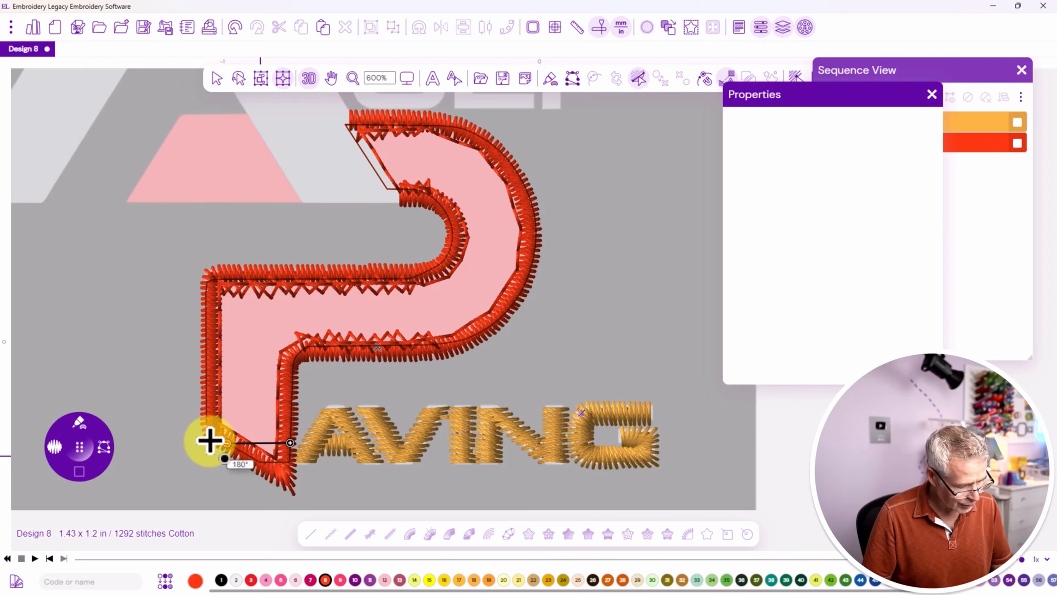
{"action": "left_click", "coordinate": [211, 441]}
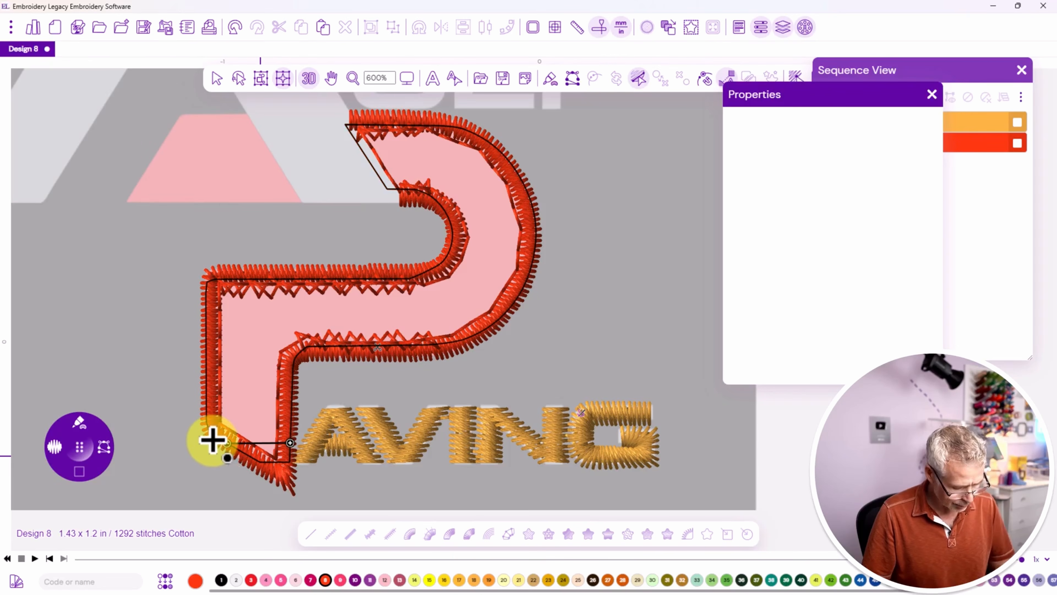
{"action": "key", "text": "Return"}
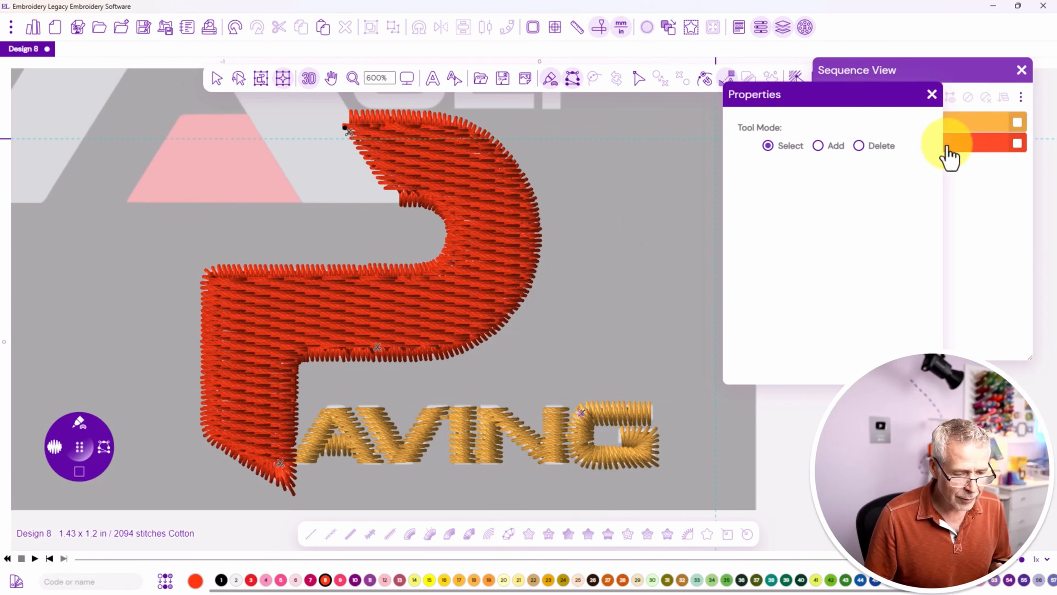
Expand the Brother 30 Vermilion group in the sequence and move the Steil Path border after the Run Path and Fill Path
{"action": "left_click", "coordinate": [941, 75]}
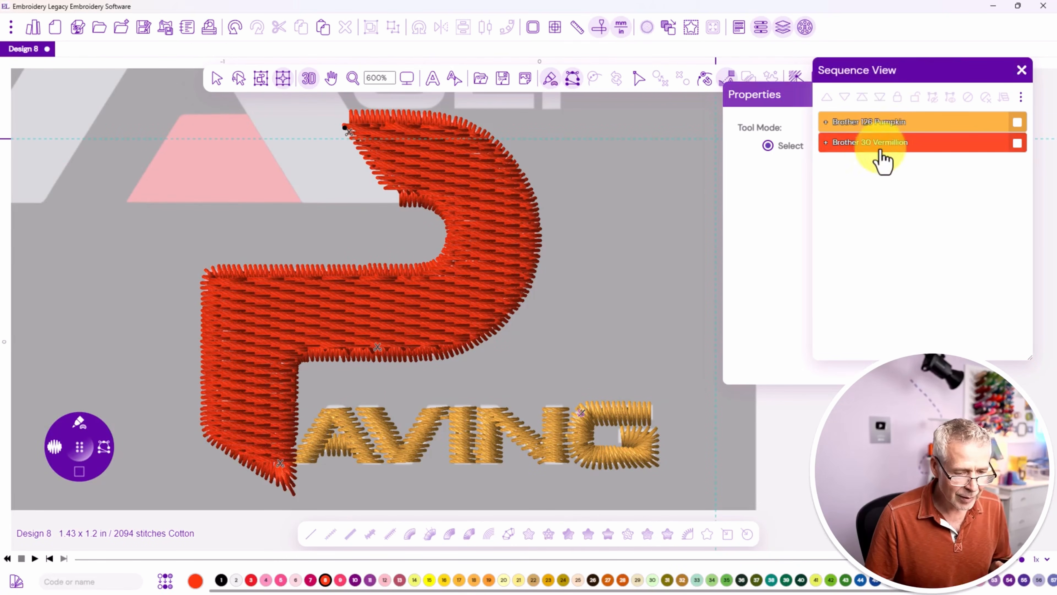
{"action": "left_click", "coordinate": [825, 143]}
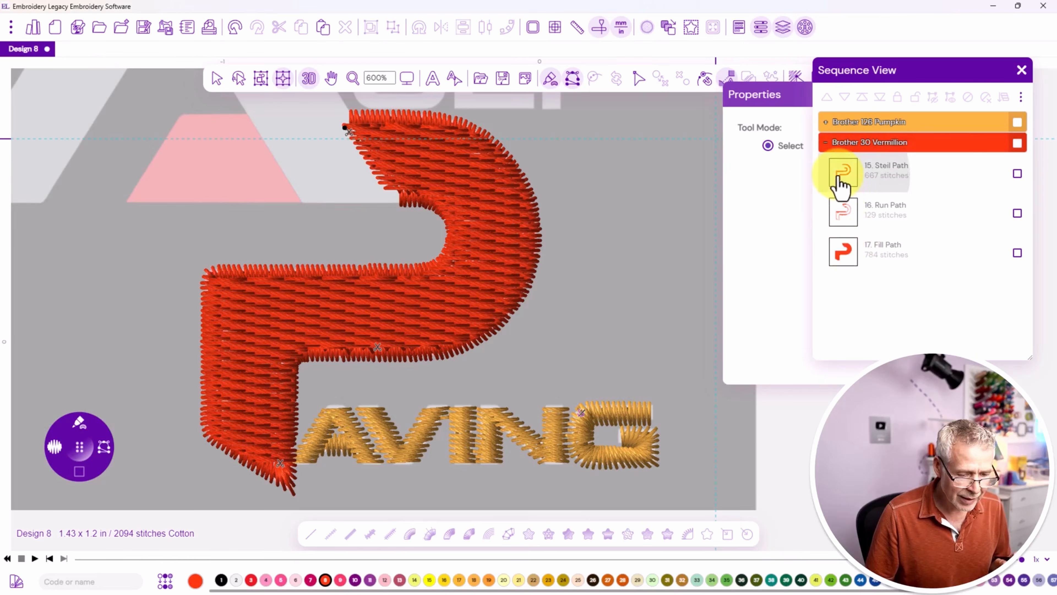
{"action": "left_click", "coordinate": [860, 185]}
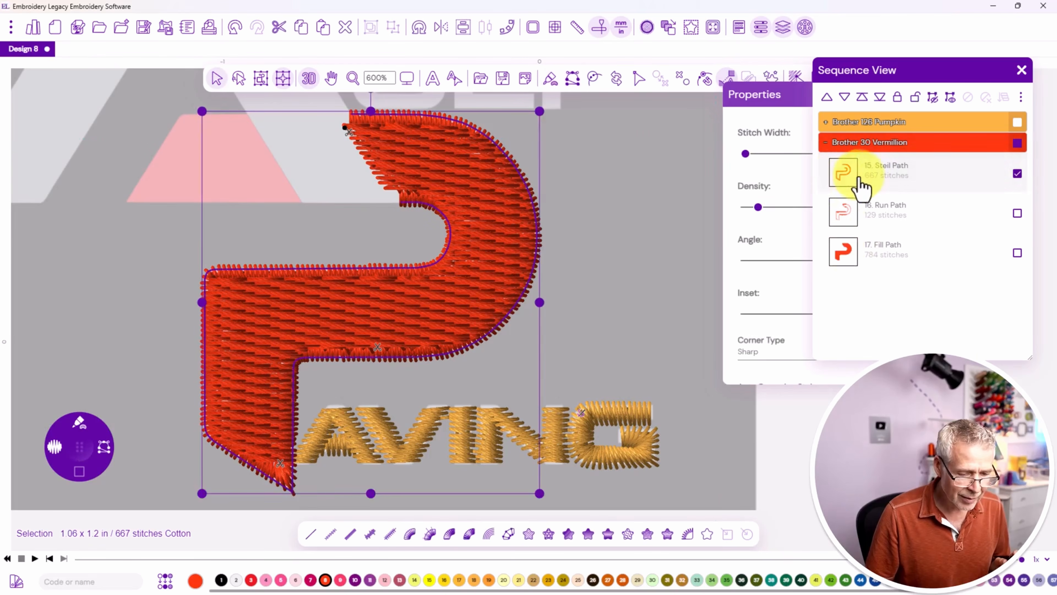
{"action": "left_click", "coordinate": [845, 98]}
{"action": "left_click", "coordinate": [845, 99]}
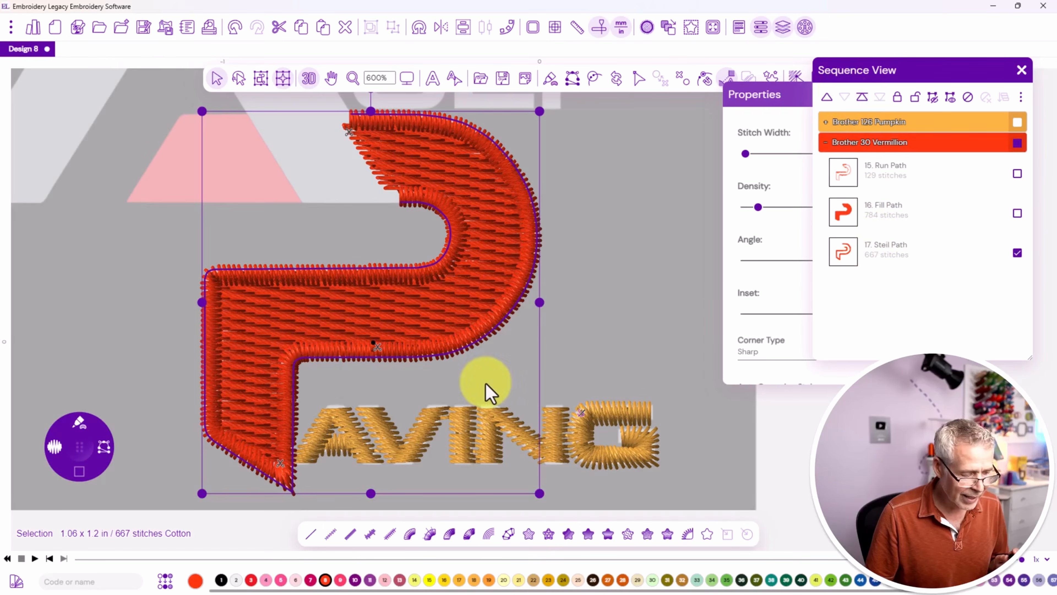
Move the end point of the P's underlay Run Path to the bottom slant of the stem
{"action": "left_click", "coordinate": [843, 182]}
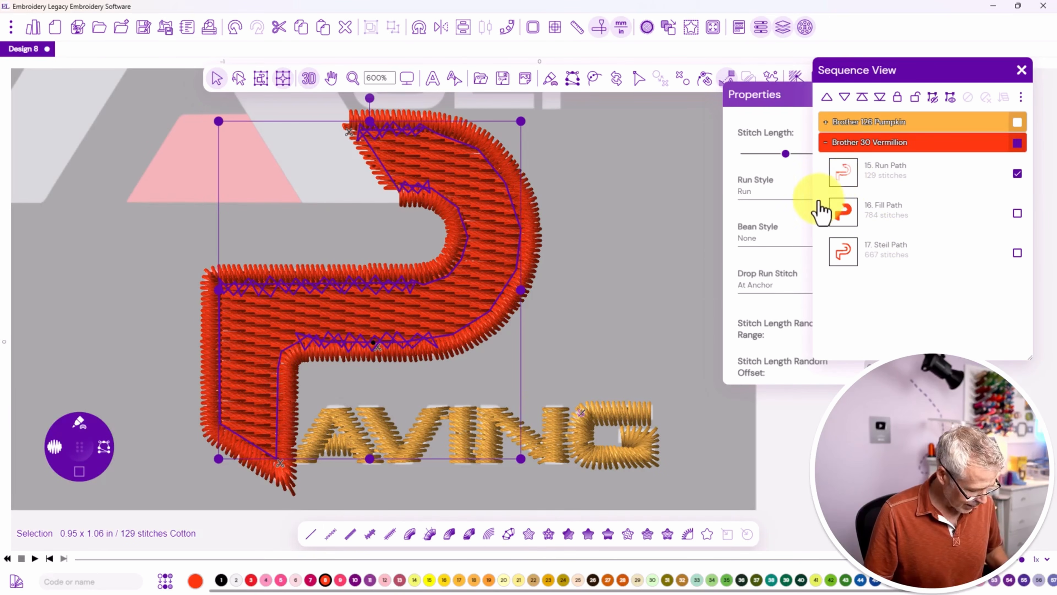
{"action": "key", "text": "F10"}
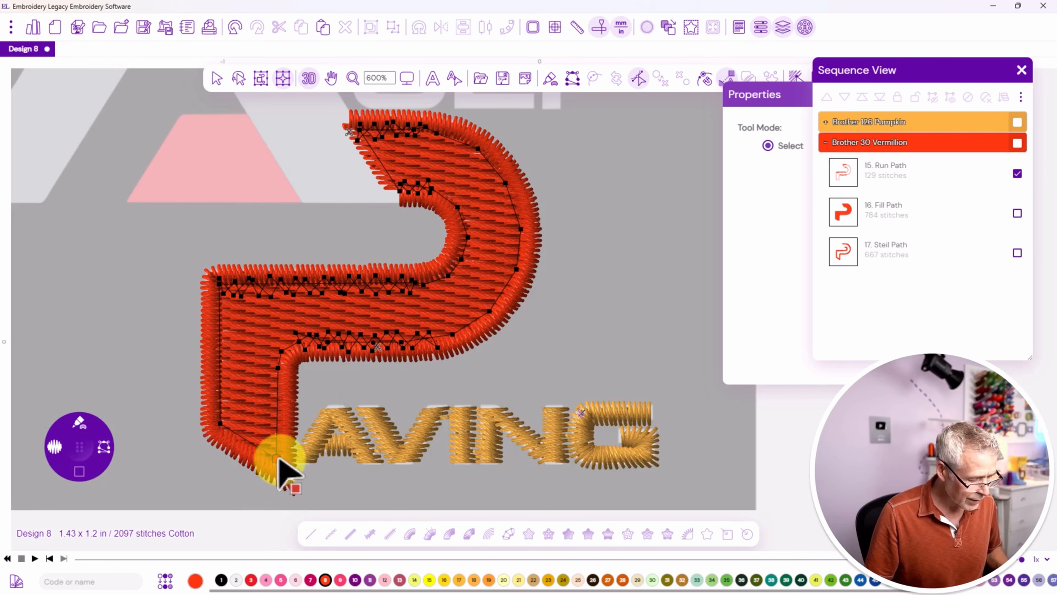
{"action": "mouse_move", "coordinate": [276, 458]}
{"action": "left_mouse_down"}
{"action": "mouse_move", "coordinate": [287, 437]}
{"action": "mouse_move", "coordinate": [277, 457]}
{"action": "left_mouse_up"}
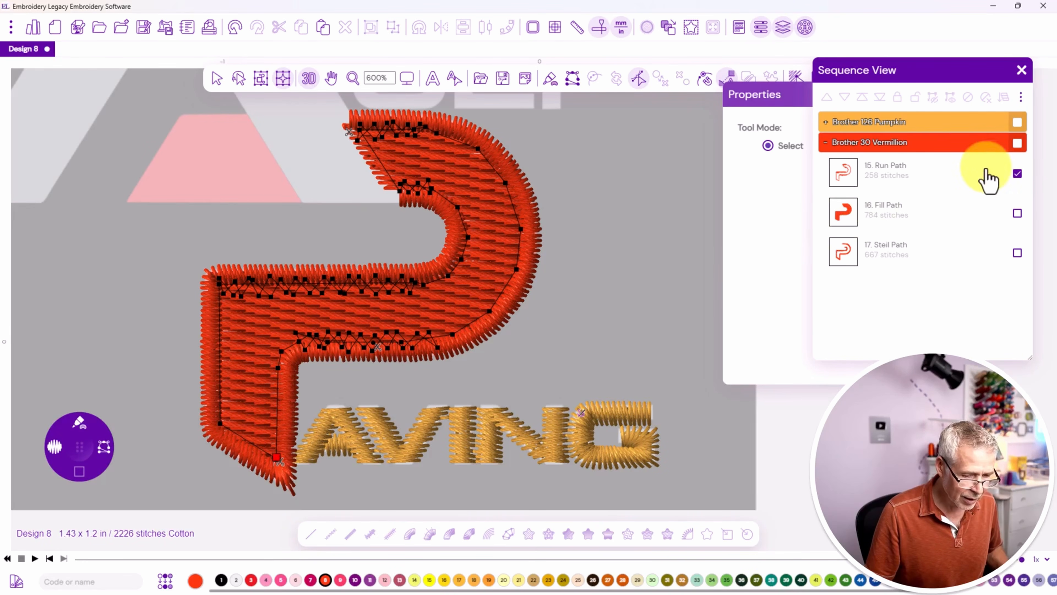
Set the P's Fill Path to start at the bottom tip of the stem and end at the upper open end
{"action": "left_click", "coordinate": [1018, 174]}
{"action": "left_click", "coordinate": [1017, 174]}
{"action": "left_click", "coordinate": [1018, 213]}
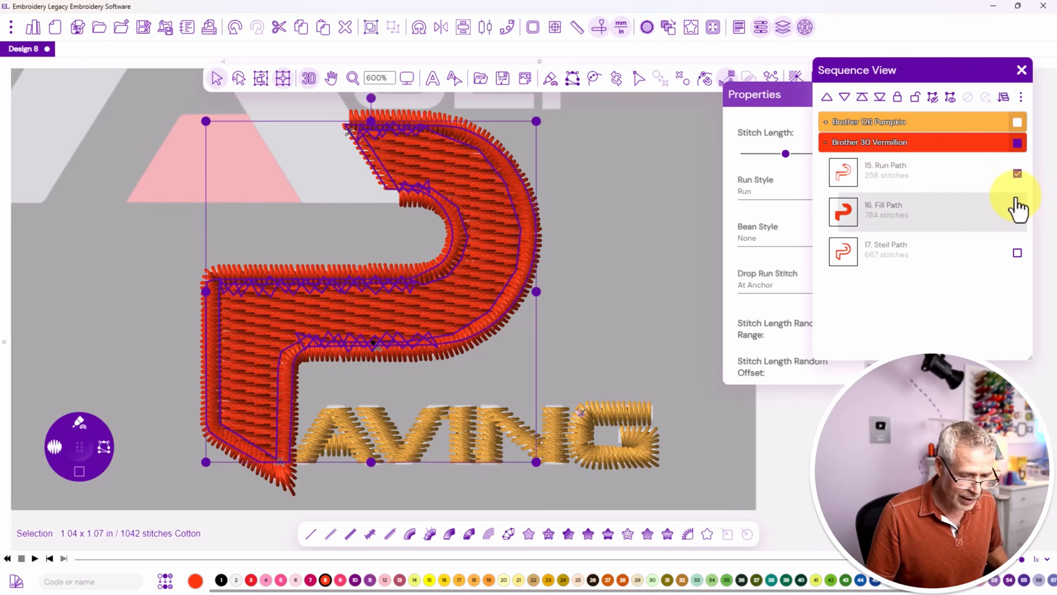
{"action": "left_click", "coordinate": [1017, 174]}
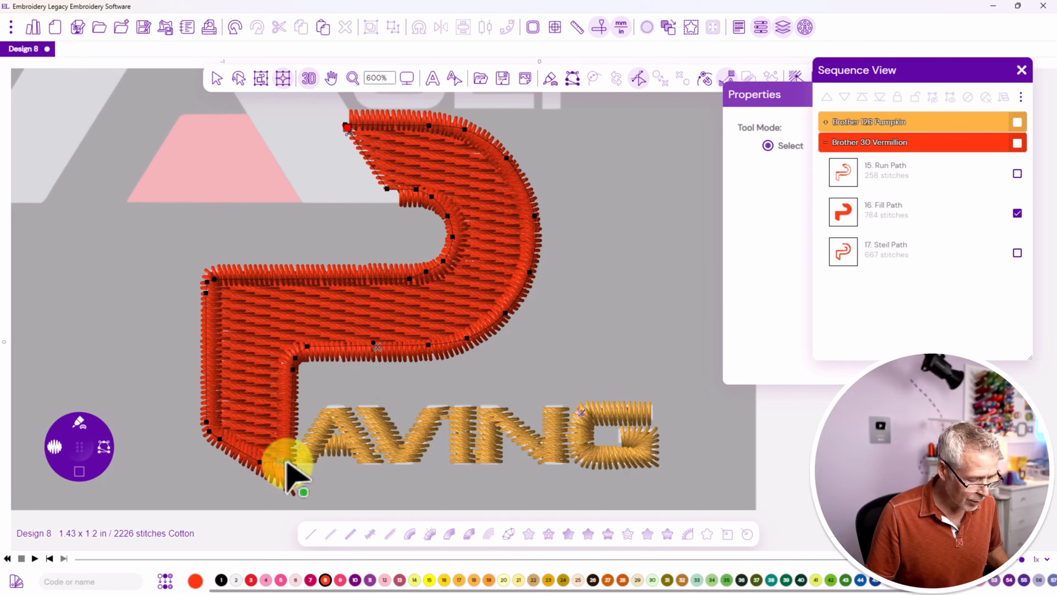
{"action": "left_click_drag", "start_coordinate": [287, 463], "coordinate": [288, 462]}
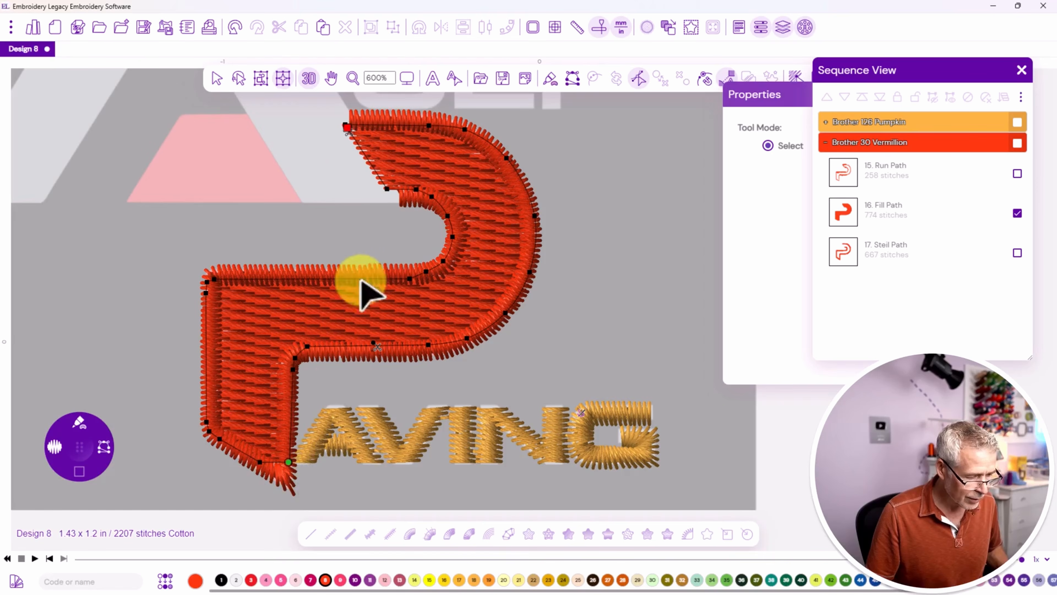
{"action": "left_click_drag", "start_coordinate": [345, 128], "coordinate": [352, 136]}
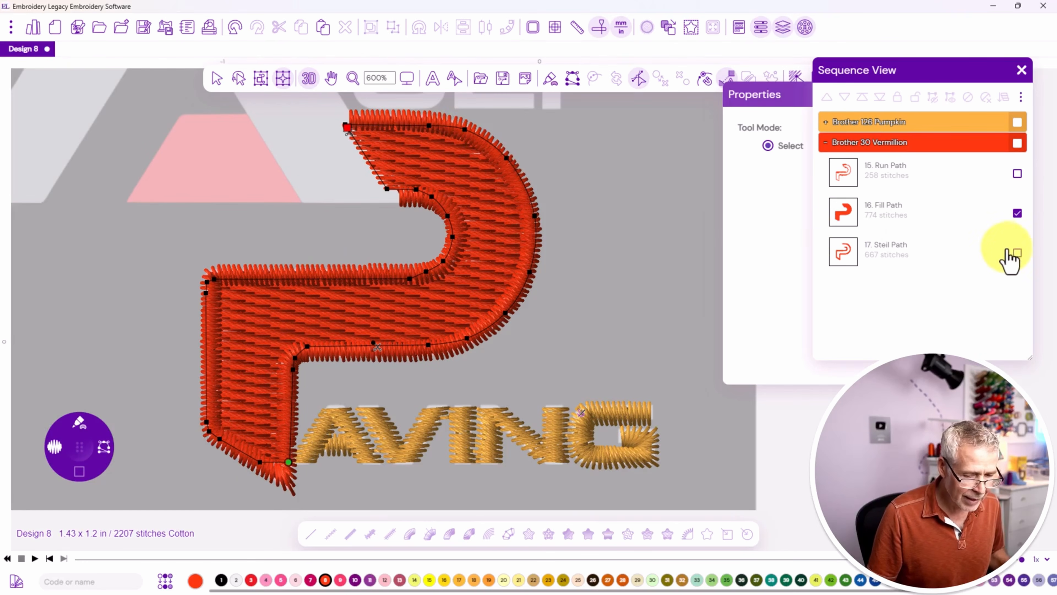
Set the P's Steil Path border to start at the upper open end and stop at the inner curve's open end
{"action": "left_click", "coordinate": [1017, 252]}
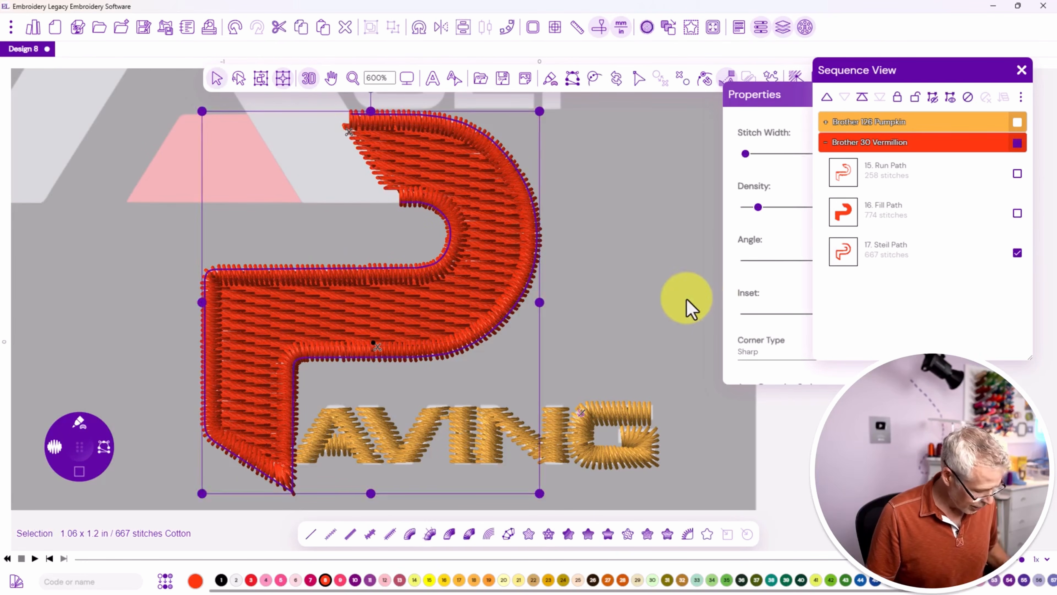
{"action": "key", "text": "h"}
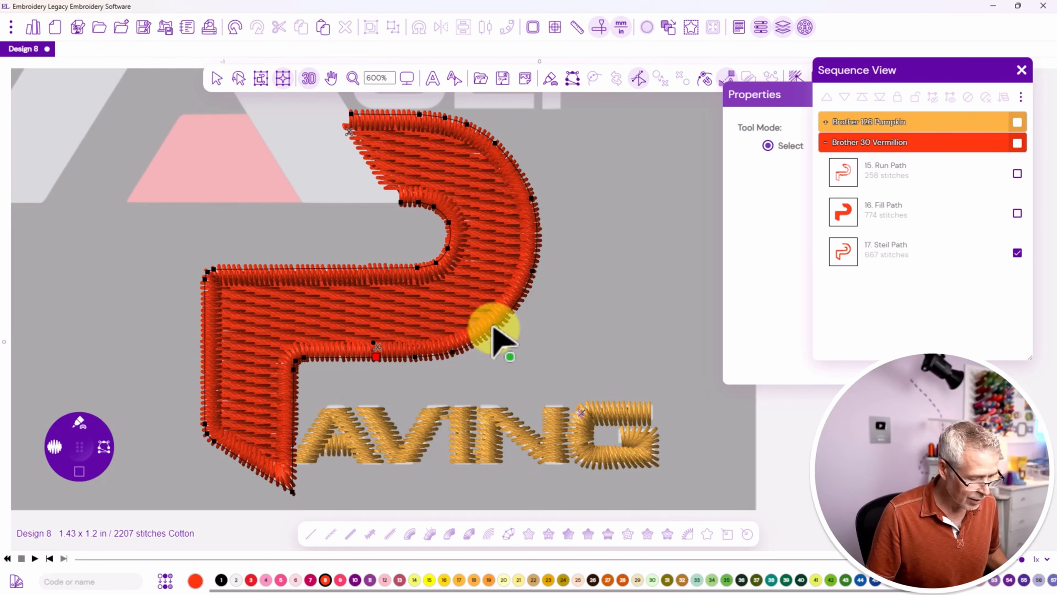
{"action": "left_click", "coordinate": [400, 202]}
{"action": "left_click_drag", "start_coordinate": [365, 164], "coordinate": [353, 143]}
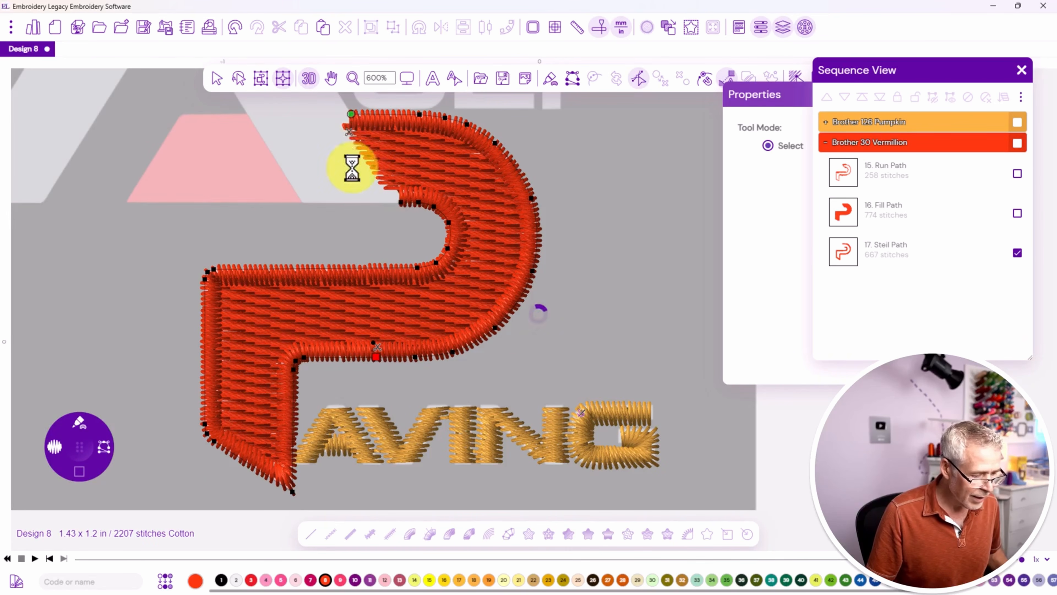
{"action": "mouse_move", "coordinate": [373, 360]}
{"action": "left_mouse_down"}
{"action": "mouse_move", "coordinate": [377, 267]}
{"action": "mouse_move", "coordinate": [400, 203]}
{"action": "left_mouse_up"}
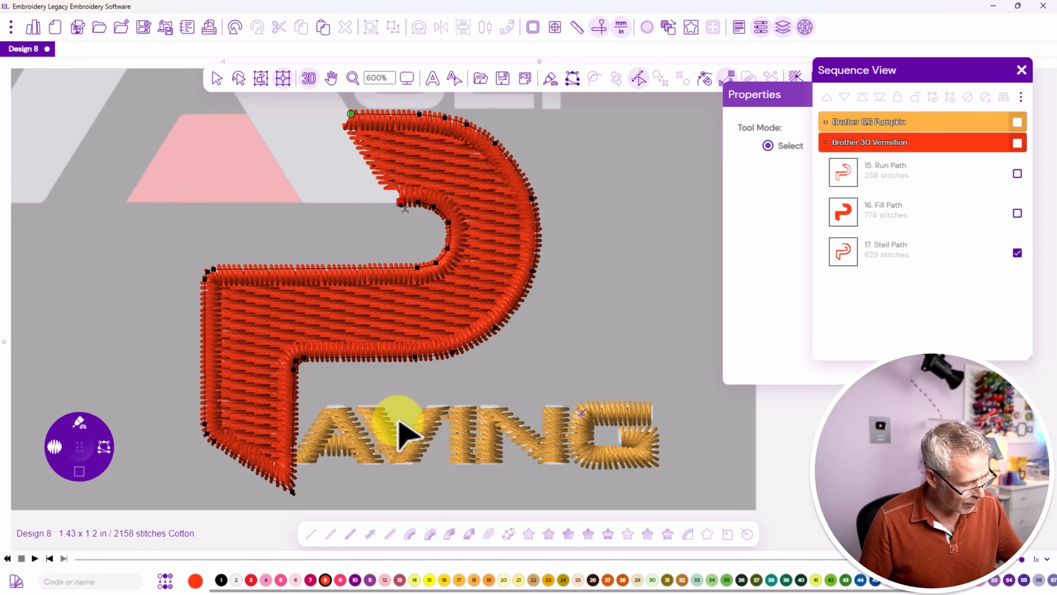
Draw a connecting run stitch from the P's inner open end to the lower corner of the pink trapezoid inside the A
{"action": "left_click", "coordinate": [83, 420]}
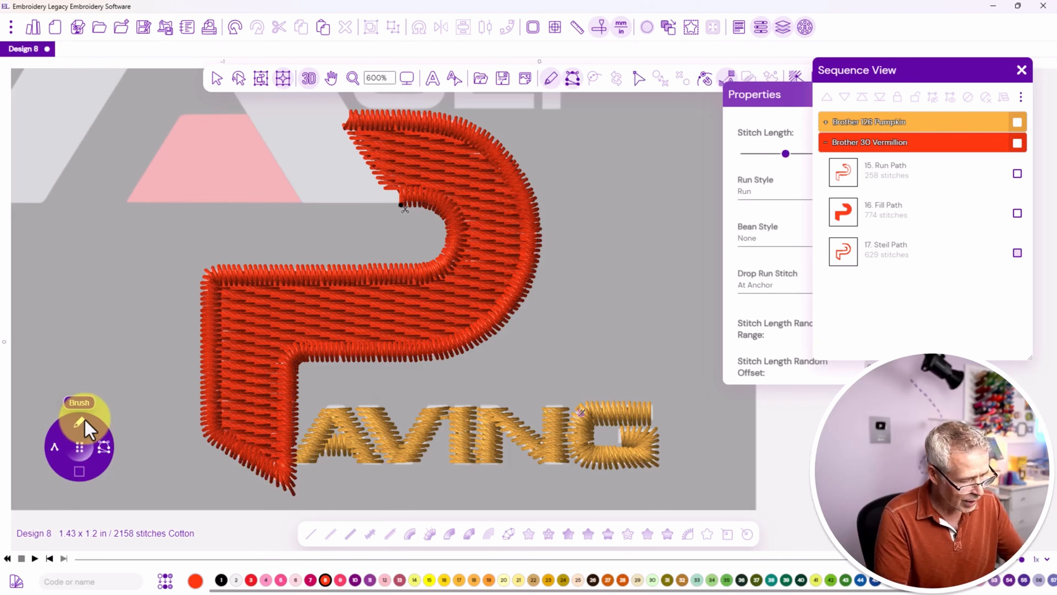
{"action": "left_click", "coordinate": [398, 196]}
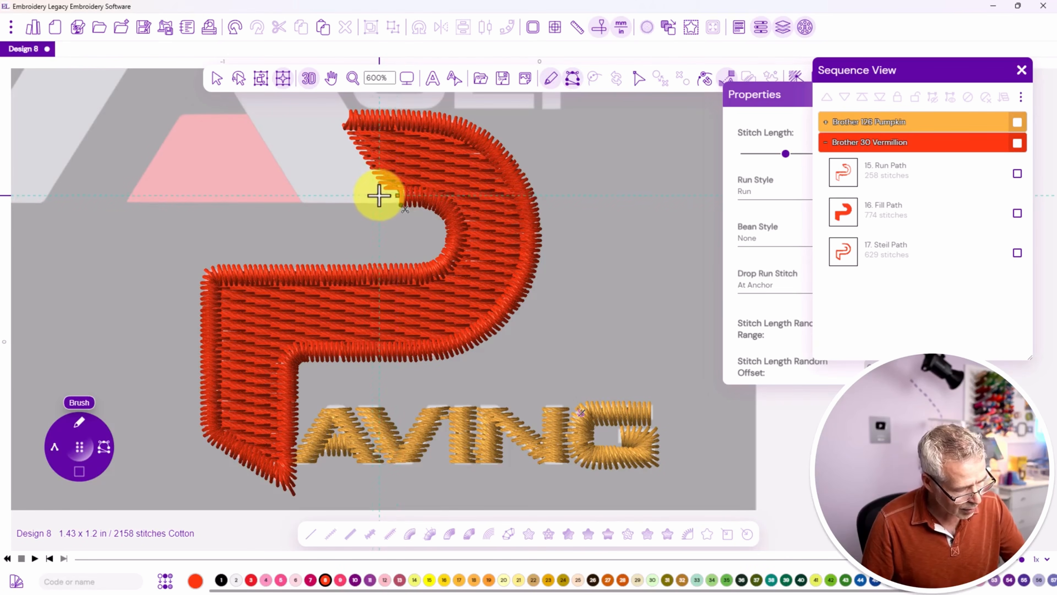
{"action": "left_click", "coordinate": [378, 195]}
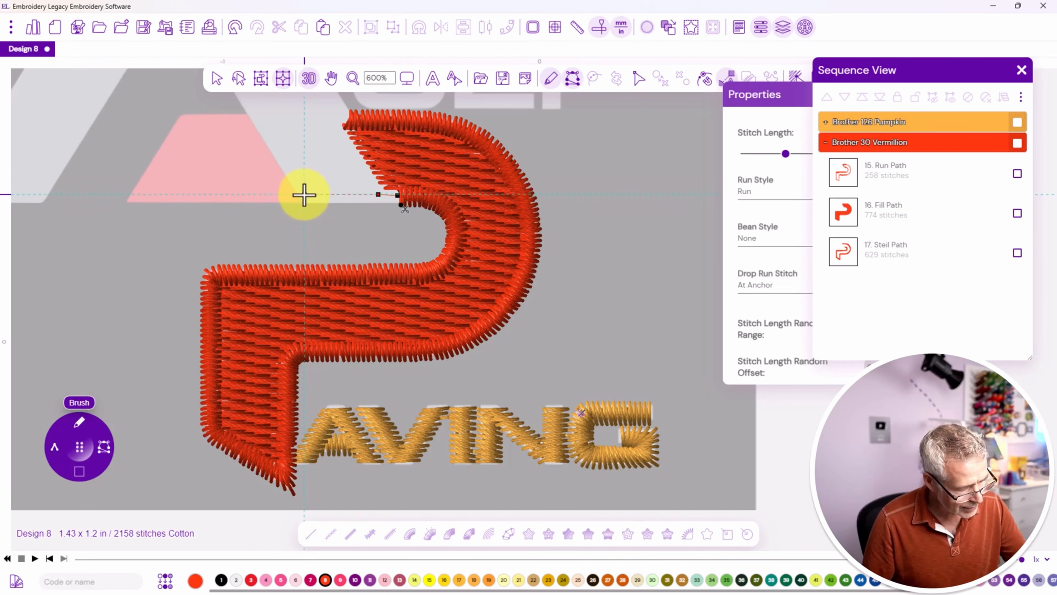
{"action": "left_click", "coordinate": [305, 194]}
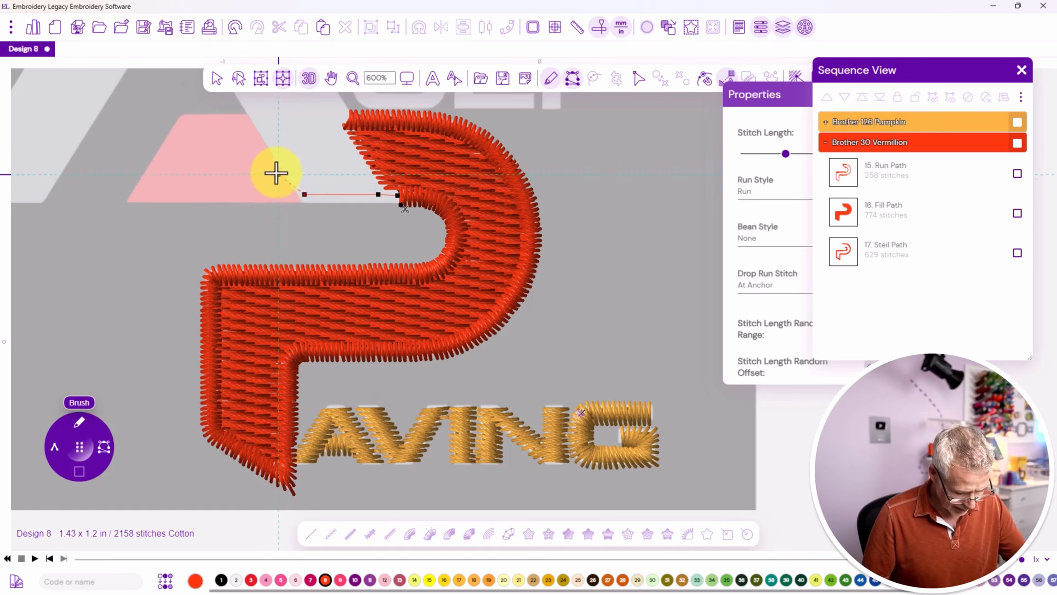
{"action": "key", "text": "Return"}
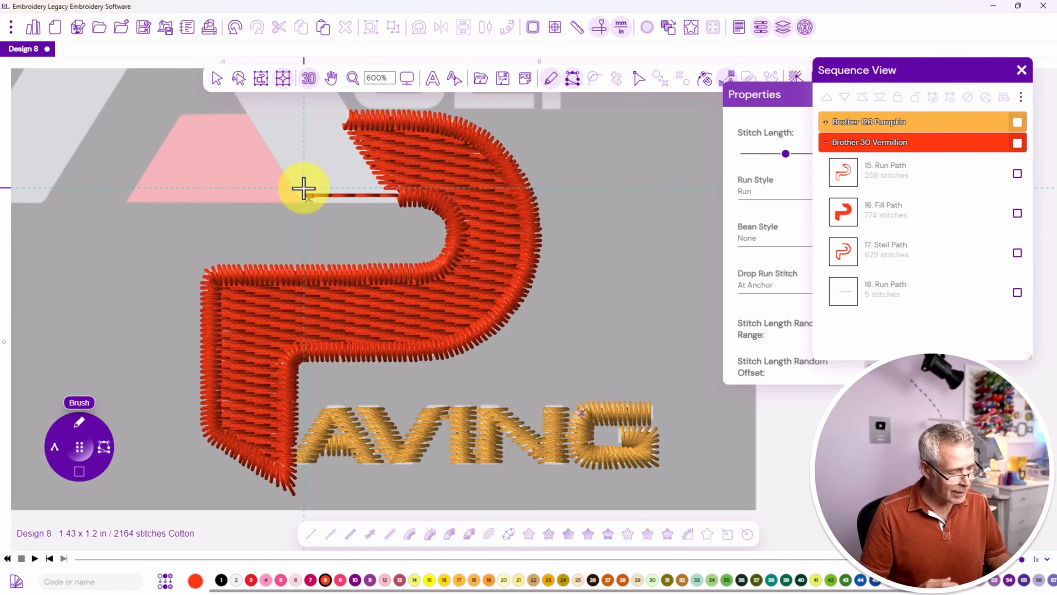
Trace a Steil border along the pink trapezoid's top, outer slanted side and base, leaving the side facing the P open, and generate it
{"action": "left_click", "coordinate": [78, 422]}
{"action": "left_click", "coordinate": [90, 416]}
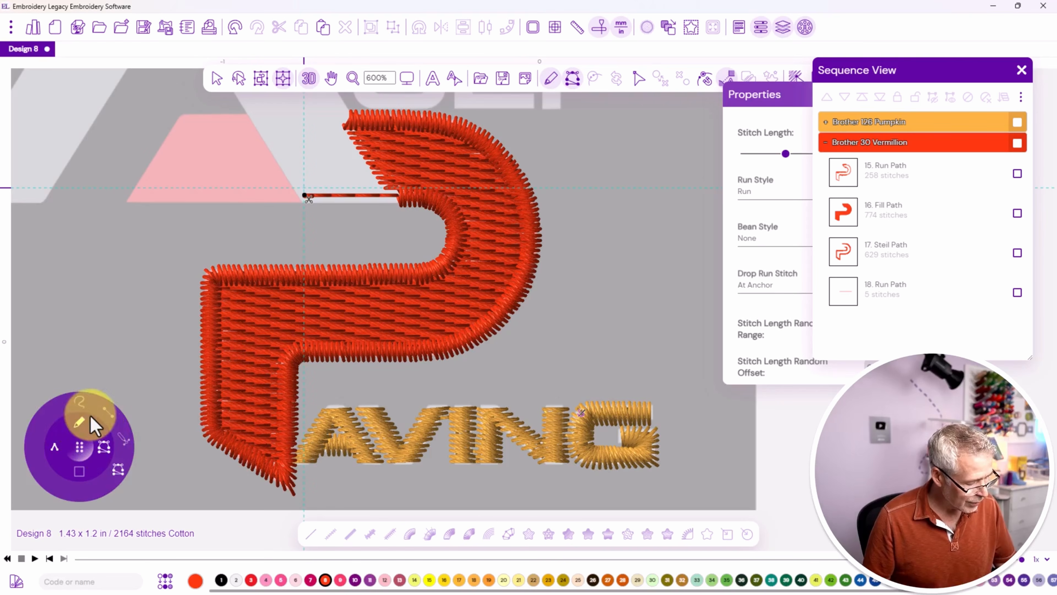
{"action": "left_click", "coordinate": [122, 437]}
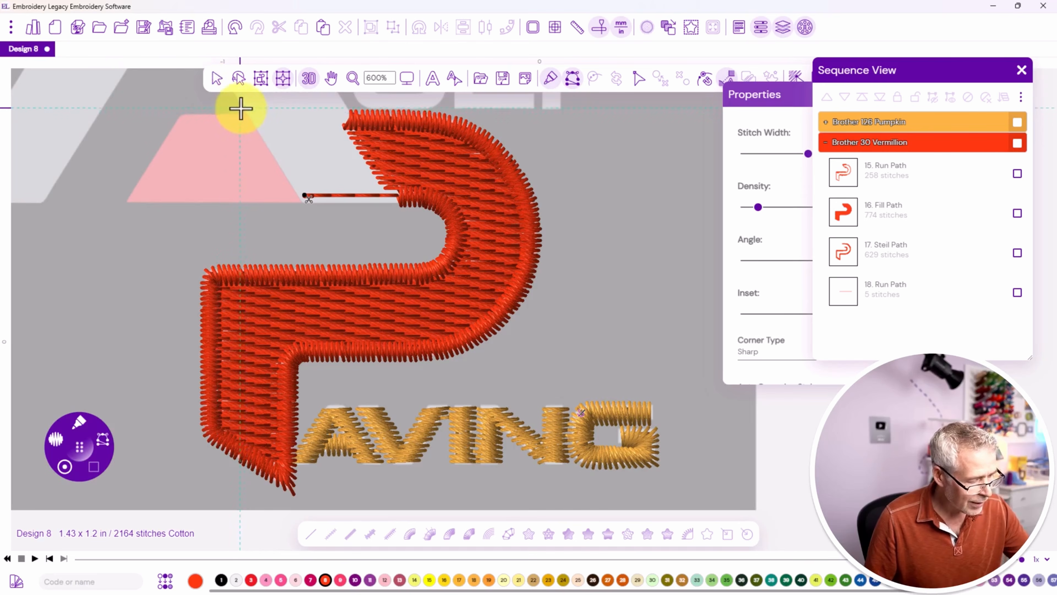
{"action": "left_click", "coordinate": [253, 114]}
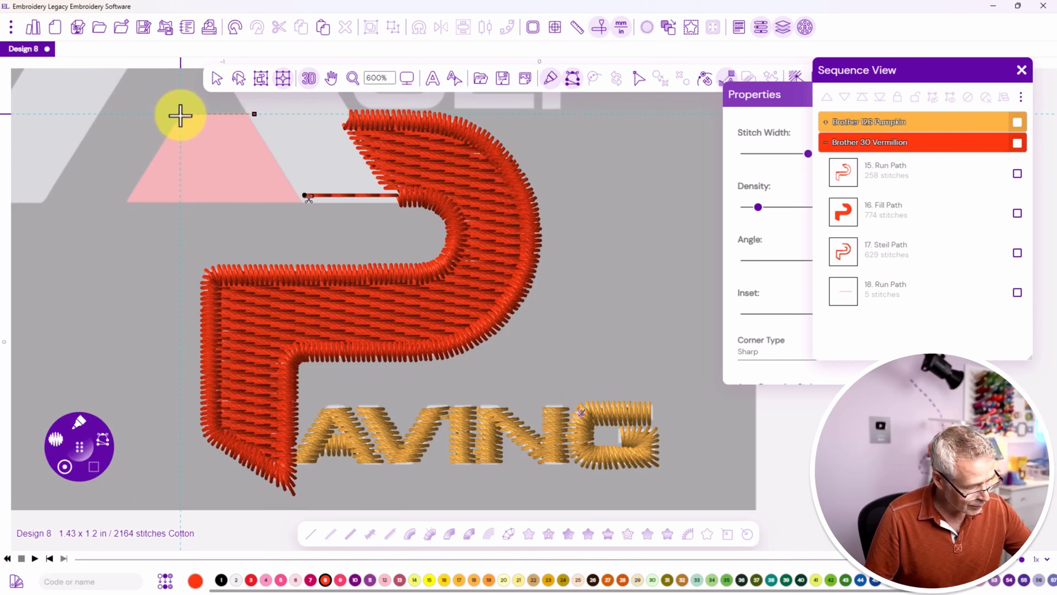
{"action": "left_click", "coordinate": [180, 115]}
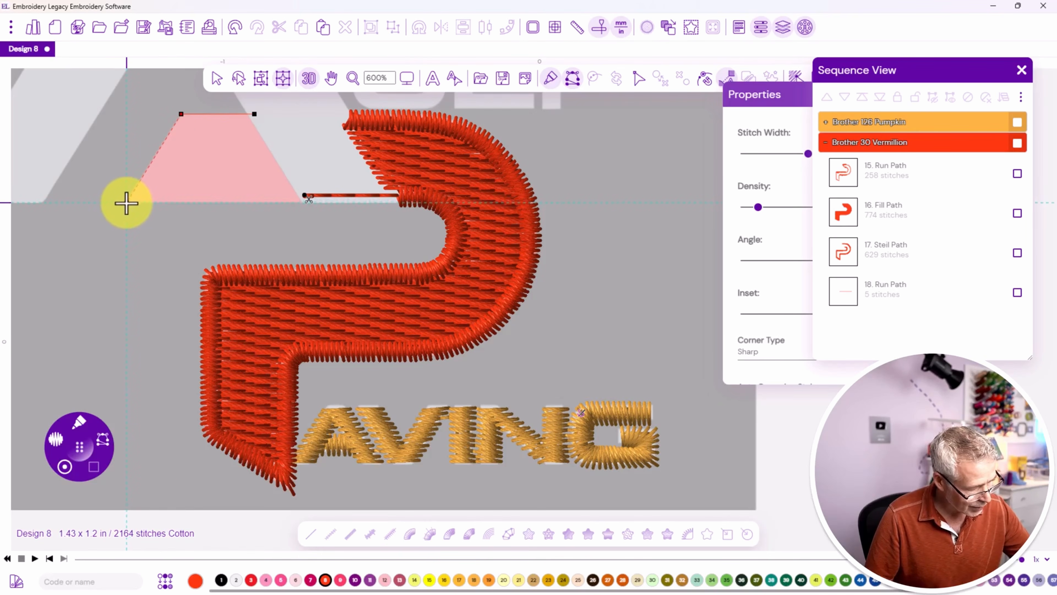
{"action": "left_click", "coordinate": [126, 202]}
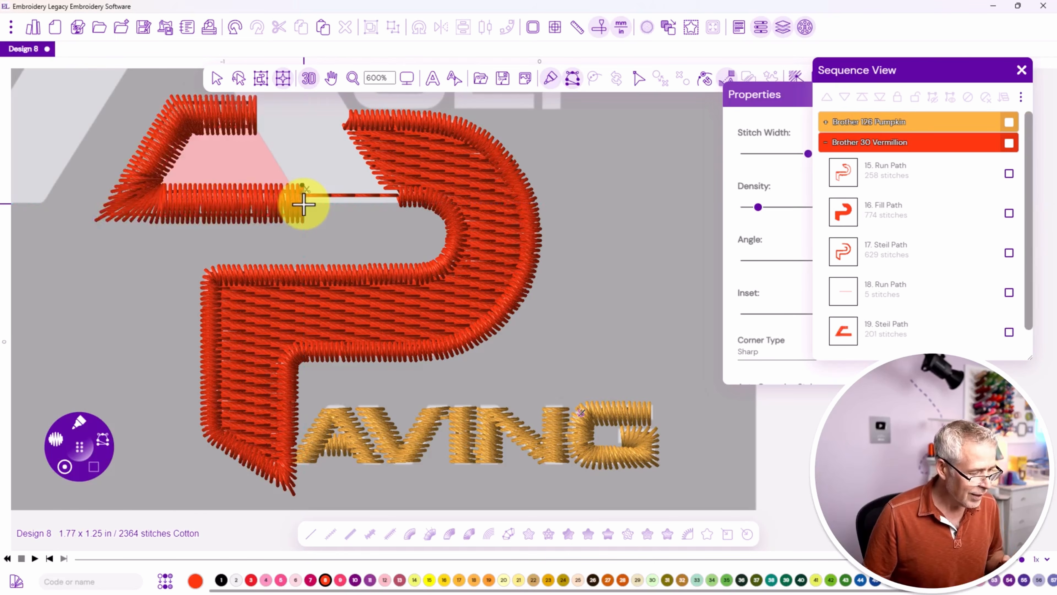
Set the trapezoid border's Stitch Width to 1 mm and its Inset to 100%
{"action": "left_click", "coordinate": [216, 78]}
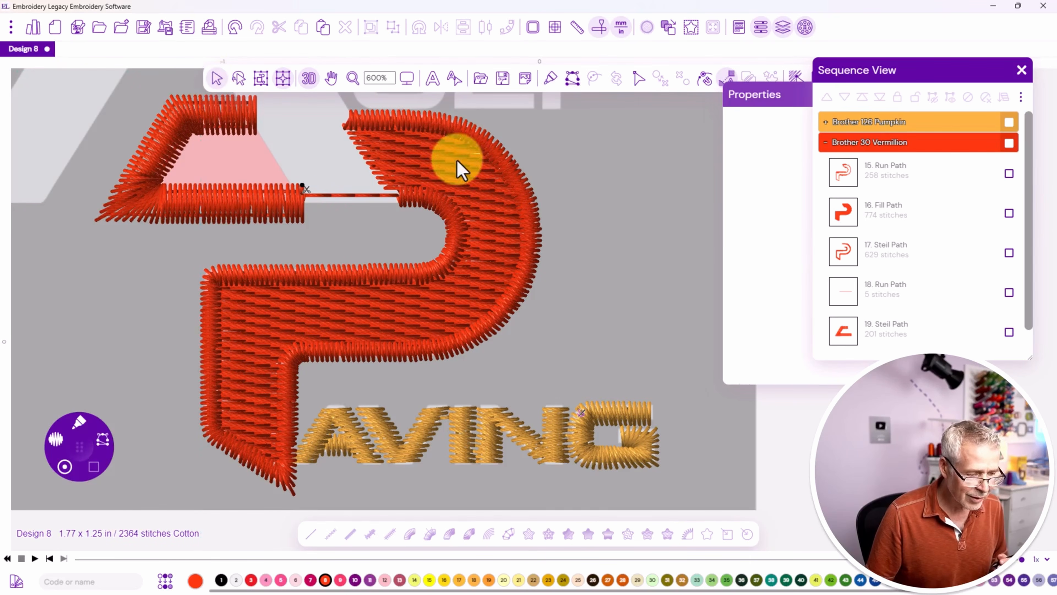
{"action": "left_click", "coordinate": [854, 331]}
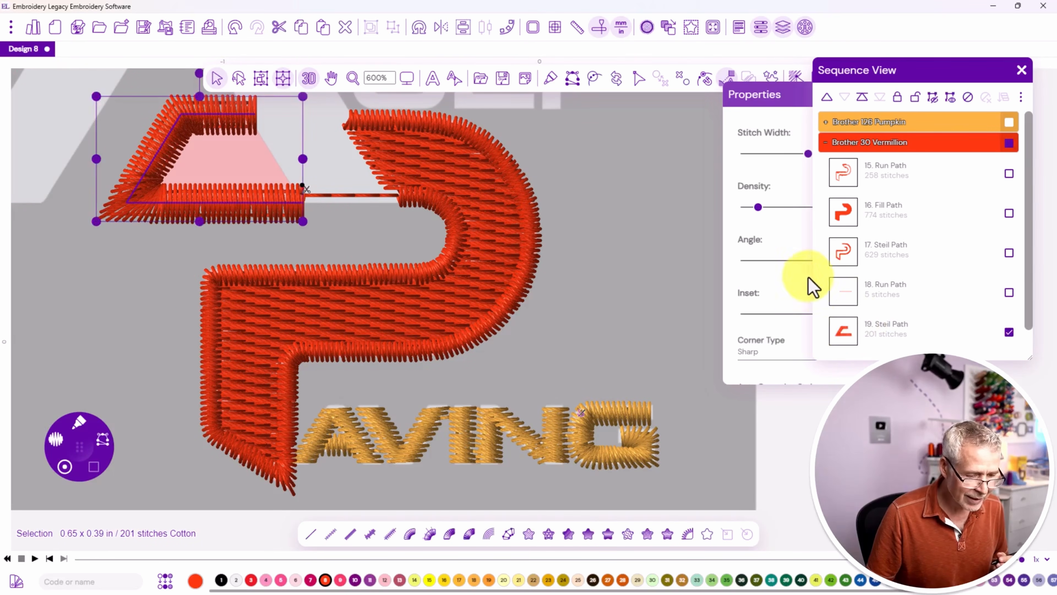
{"action": "left_click", "coordinate": [760, 94]}
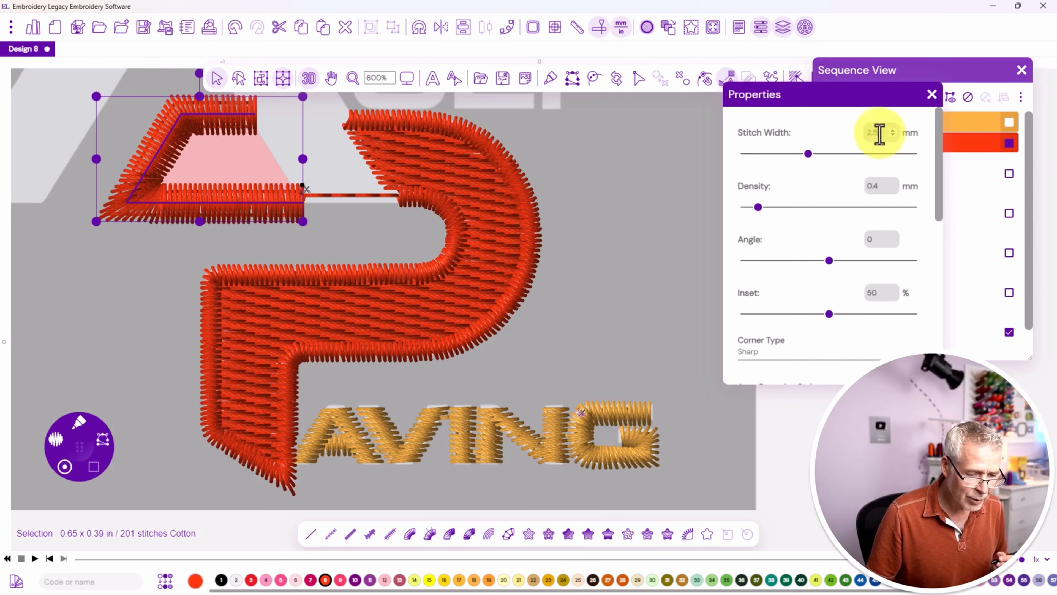
{"action": "left_click_drag", "start_coordinate": [879, 135], "coordinate": [849, 140]}
{"action": "type", "text": "1"}
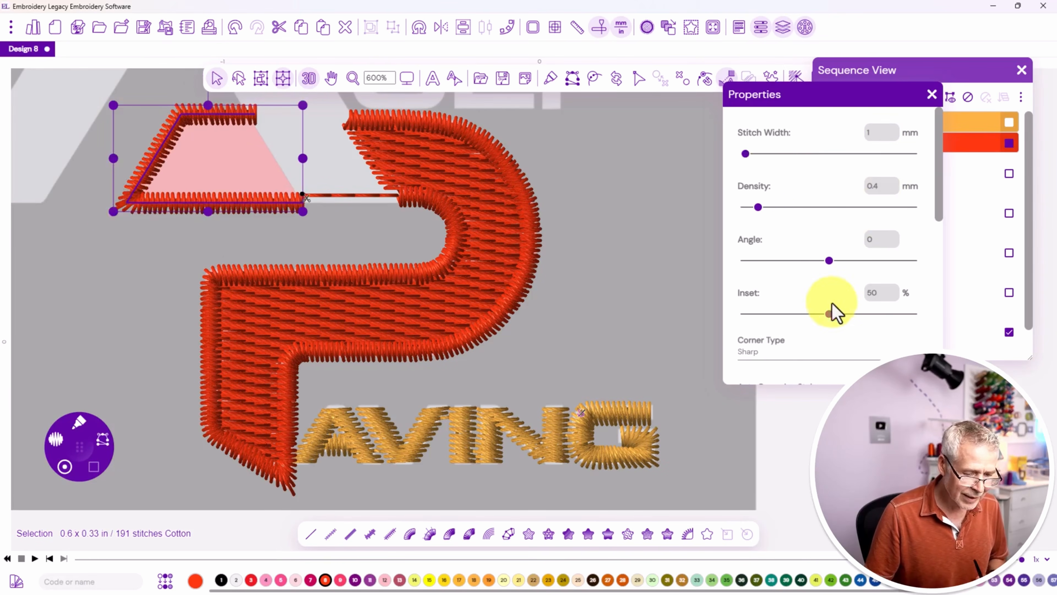
{"action": "left_click_drag", "start_coordinate": [831, 314], "coordinate": [924, 316]}
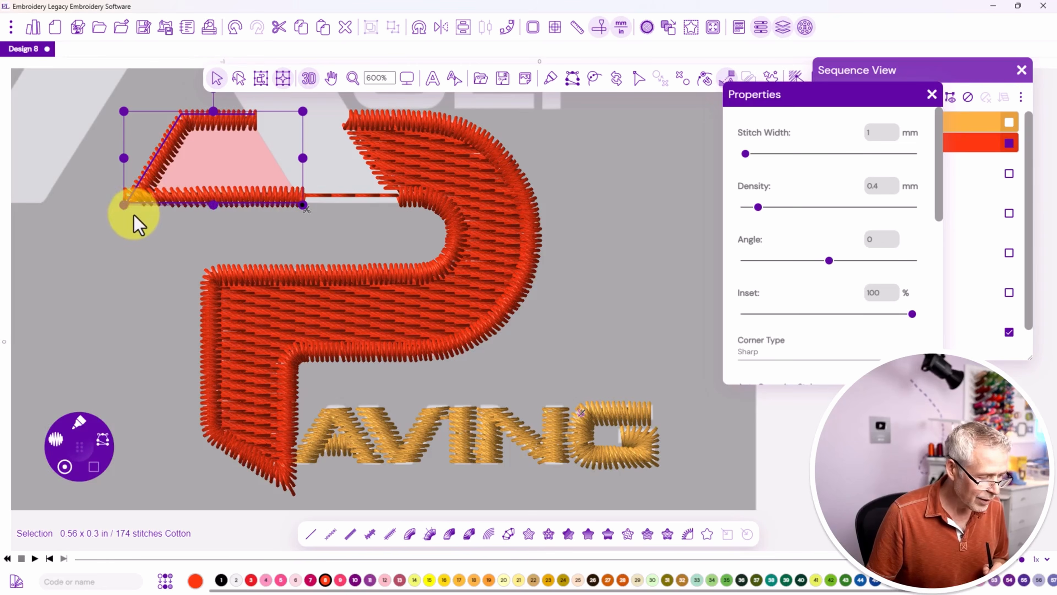
Try Auto as the trapezoid border's Auto Cornering Style and settle on None
{"action": "left_click", "coordinate": [154, 93]}
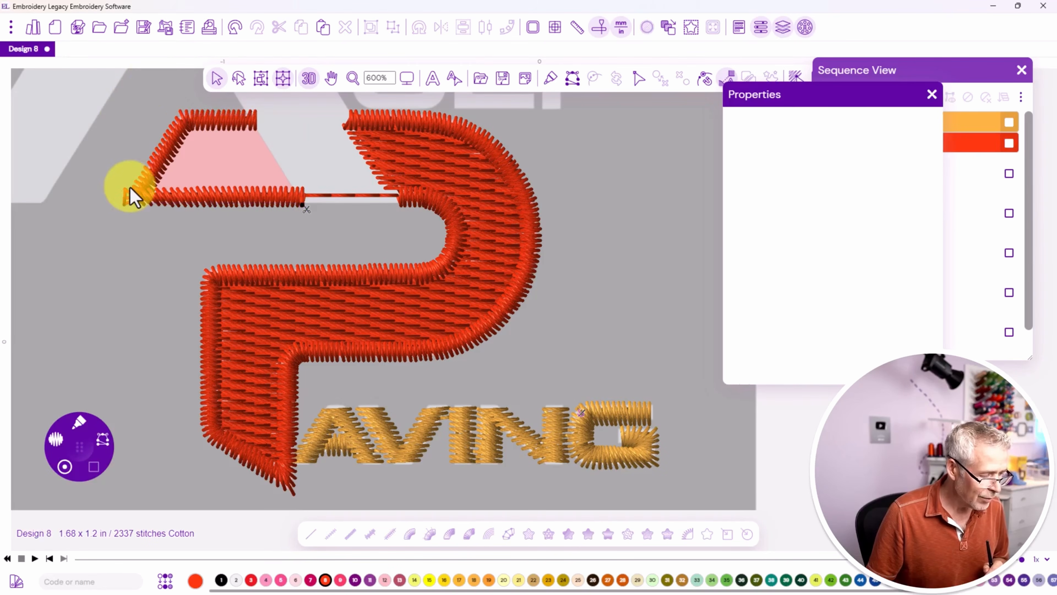
{"action": "left_click", "coordinate": [149, 193]}
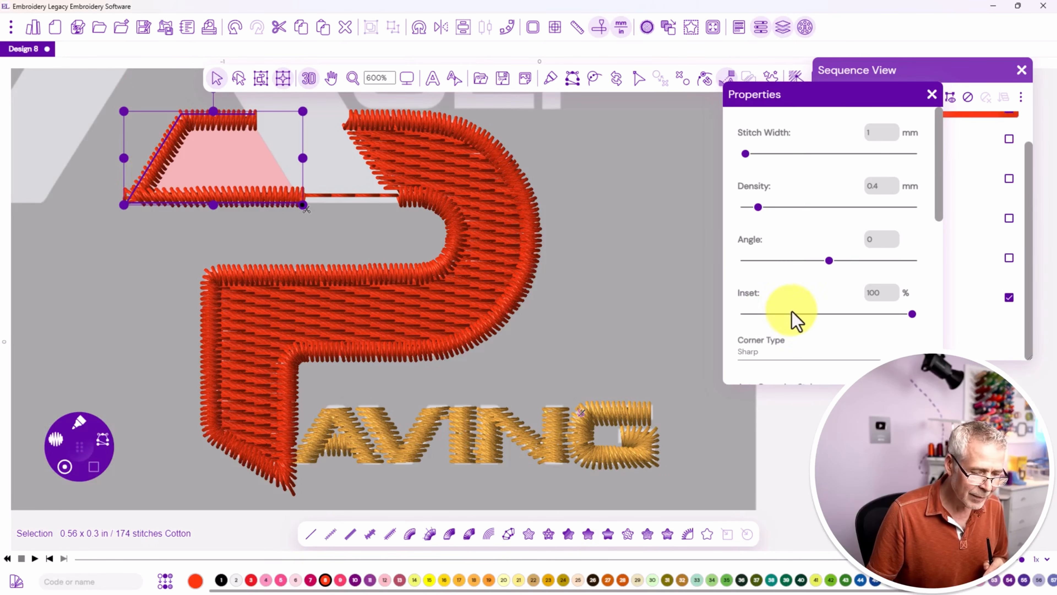
{"action": "scroll", "coordinate": [795, 318], "scroll_direction": "down", "scroll_amount": 1}
{"action": "scroll", "coordinate": [791, 318], "scroll_direction": "down", "scroll_amount": 1}
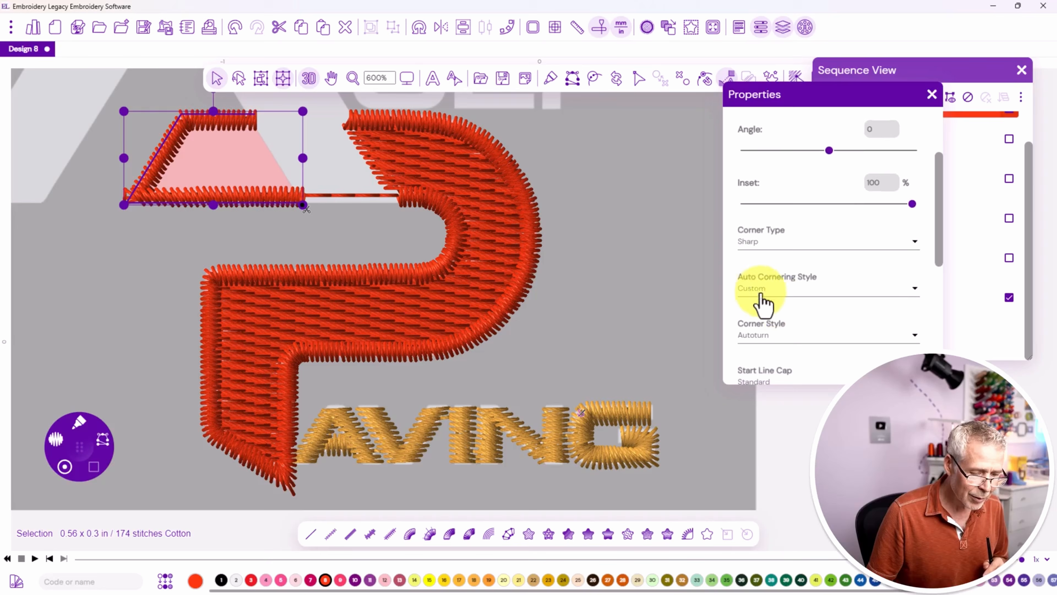
{"action": "left_click", "coordinate": [744, 249]}
{"action": "left_click", "coordinate": [748, 243]}
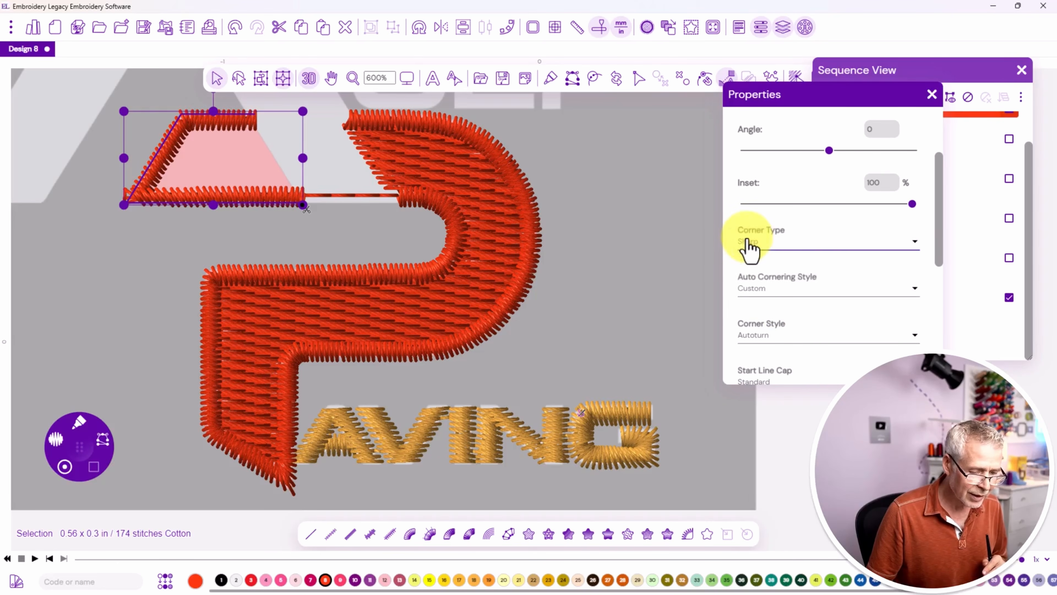
{"action": "left_click", "coordinate": [748, 290]}
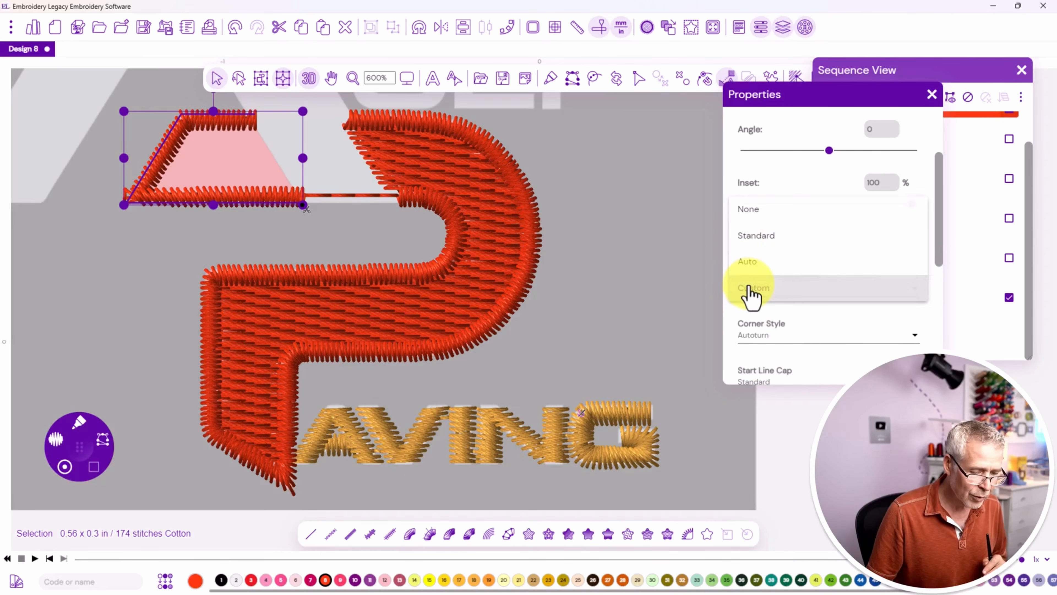
{"action": "left_click", "coordinate": [748, 266]}
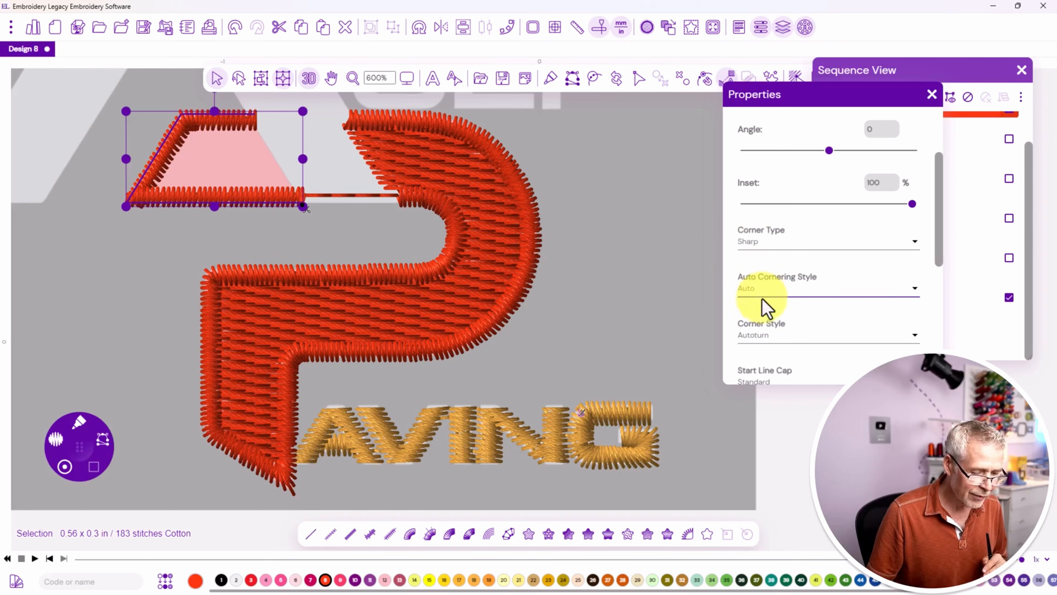
{"action": "left_click", "coordinate": [746, 299]}
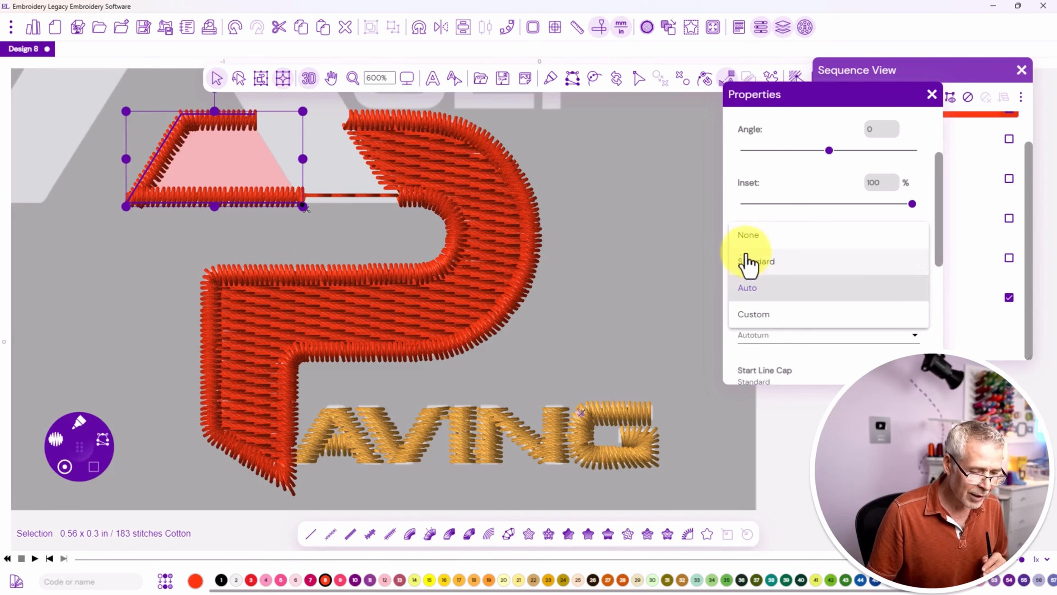
{"action": "left_click", "coordinate": [747, 239]}
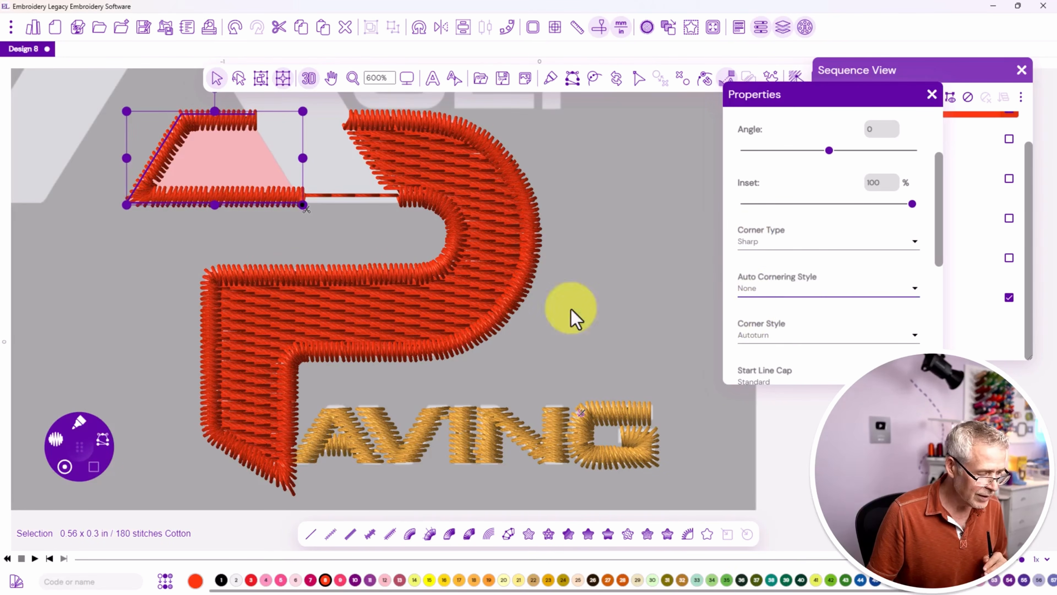
{"action": "left_click", "coordinate": [110, 236]}
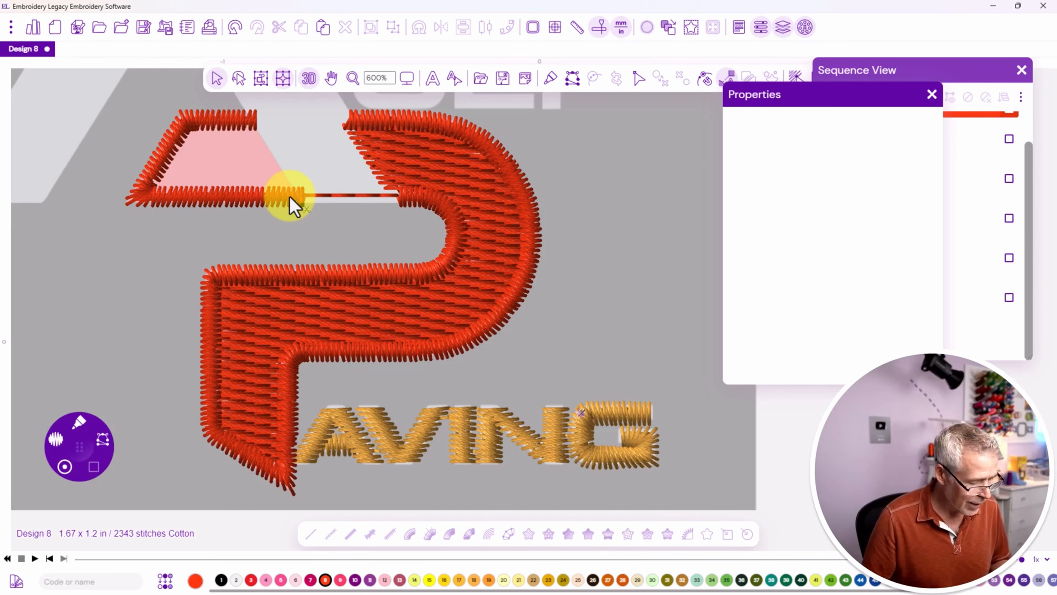
Start a run stitch at the trapezoid's lower P-side corner and zigzag it along the base border to the outer corner
{"action": "left_click", "coordinate": [77, 423]}
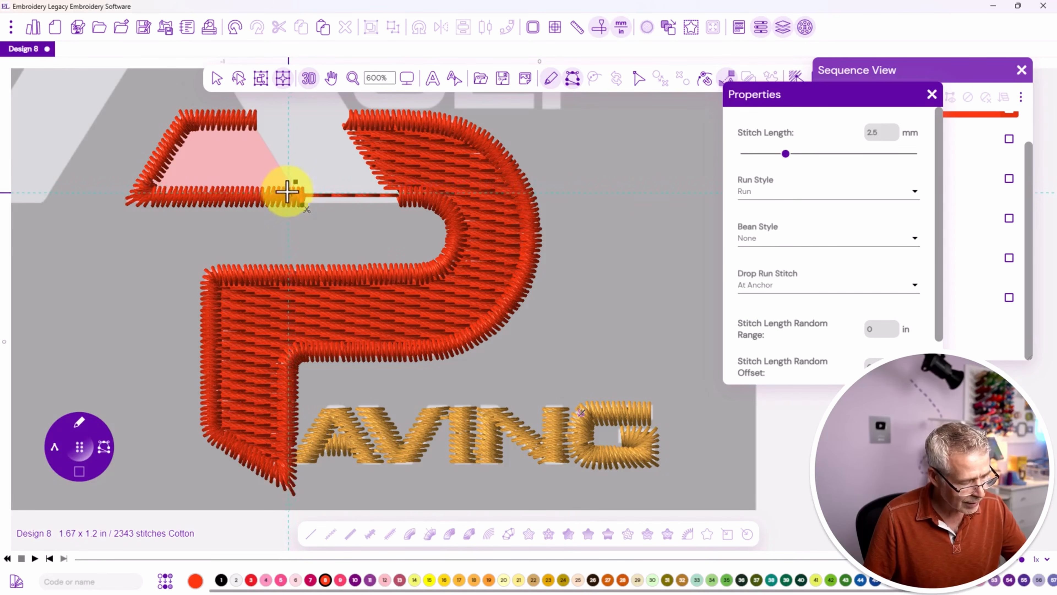
{"action": "left_click", "coordinate": [266, 193]}
{"action": "left_click", "coordinate": [258, 181]}
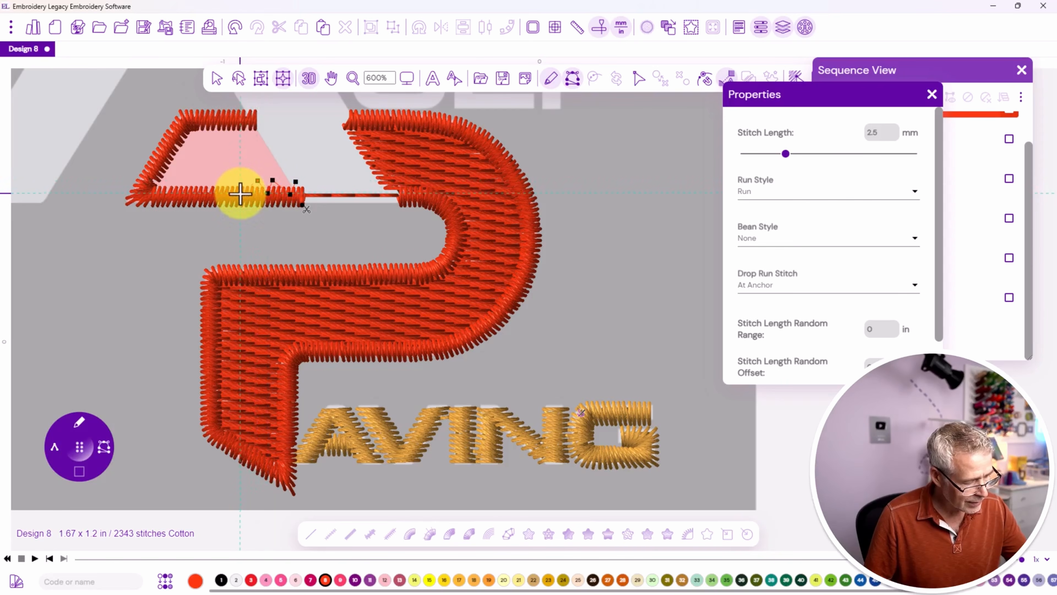
{"action": "left_click", "coordinate": [240, 194]}
{"action": "left_click", "coordinate": [232, 181]}
{"action": "left_click", "coordinate": [217, 195]}
{"action": "left_click", "coordinate": [207, 181]}
{"action": "left_click", "coordinate": [199, 195]}
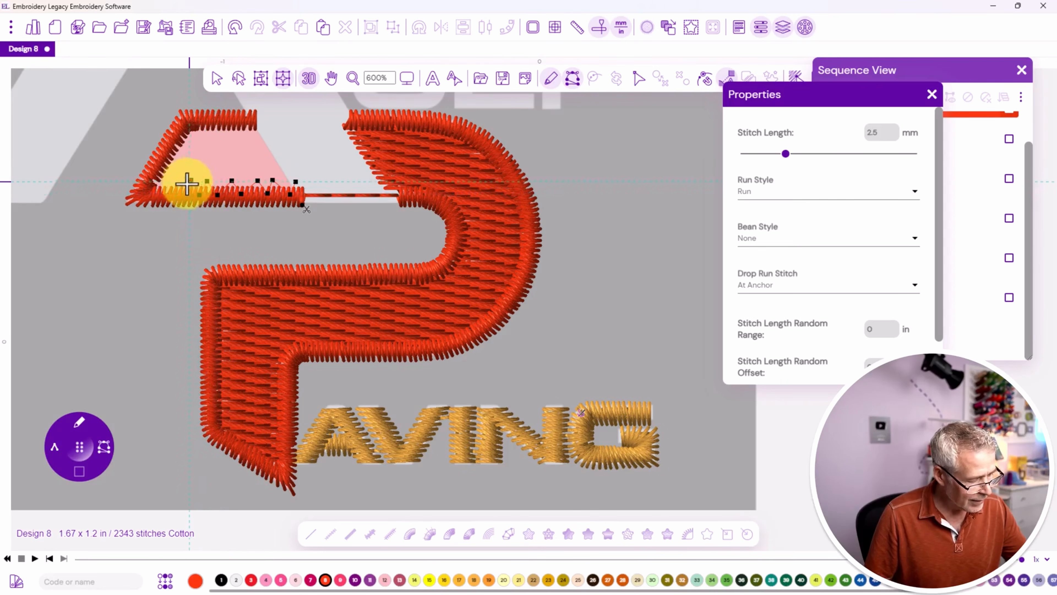
{"action": "left_click", "coordinate": [191, 180]}
{"action": "left_click", "coordinate": [150, 192]}
Continue the run stitch in a zigzag back along the trapezoid's base border to the P-side corner
{"action": "left_click", "coordinate": [155, 176]}
{"action": "left_click", "coordinate": [165, 188]}
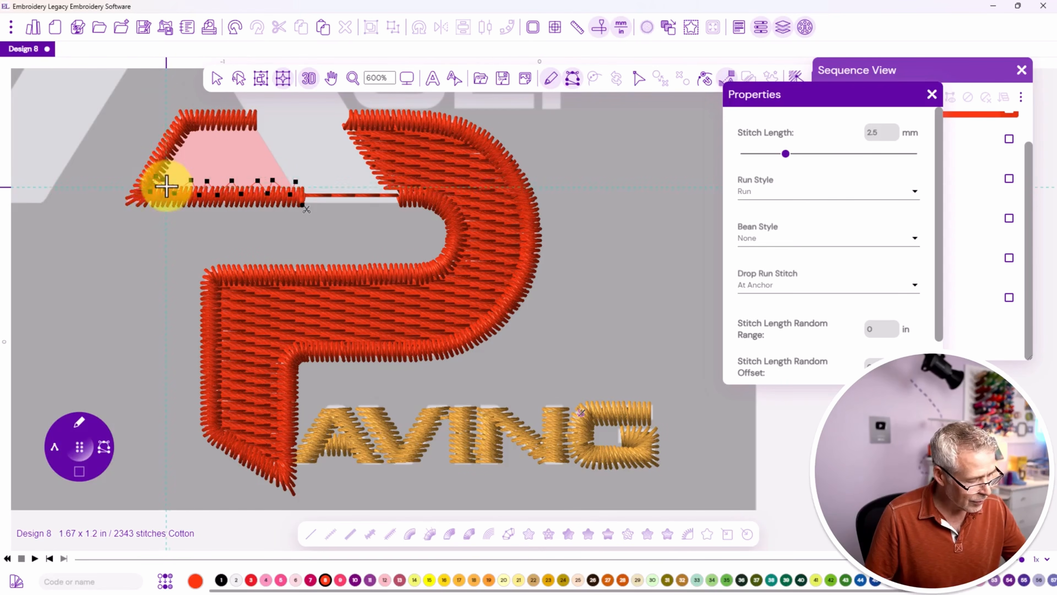
{"action": "left_click", "coordinate": [178, 179]}
{"action": "left_click", "coordinate": [189, 191]}
{"action": "left_click", "coordinate": [200, 180]}
{"action": "left_click", "coordinate": [211, 193]}
{"action": "left_click", "coordinate": [219, 178]}
{"action": "left_click", "coordinate": [233, 192]}
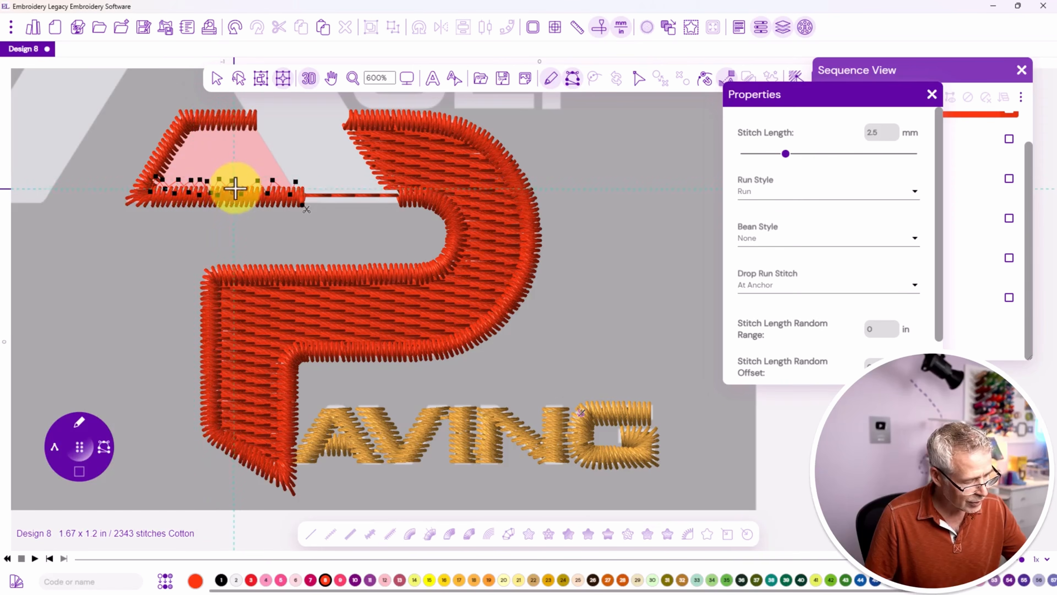
{"action": "left_click", "coordinate": [244, 182]}
{"action": "left_click", "coordinate": [256, 191]}
{"action": "left_click", "coordinate": [264, 180]}
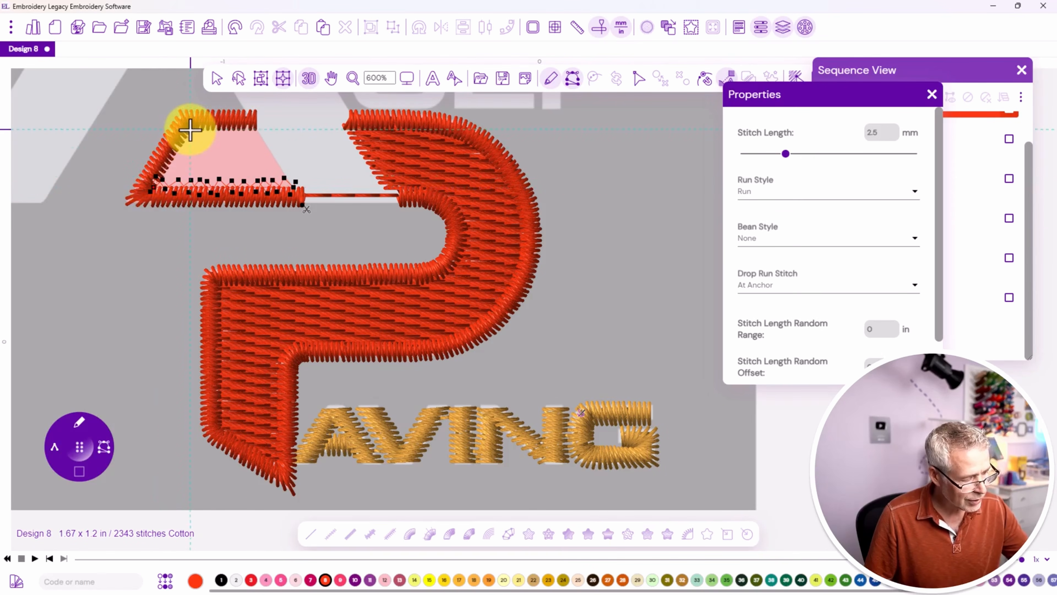
Carry the run stitch to the trapezoid's top border and zigzag it from the outer corner to the open end
{"action": "left_click", "coordinate": [201, 135]}
{"action": "left_click", "coordinate": [210, 124]}
{"action": "left_click", "coordinate": [225, 137]}
{"action": "left_click", "coordinate": [238, 123]}
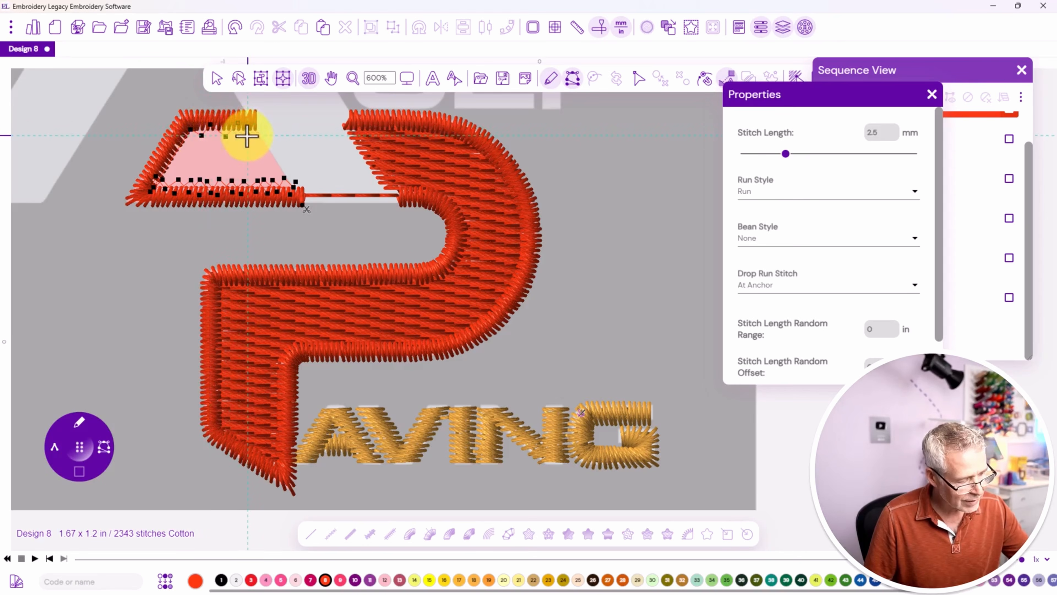
{"action": "left_click", "coordinate": [252, 135]}
Zigzag the run back along the top border, bring it down the open side to the lower P-side corner, and generate it
{"action": "left_click", "coordinate": [249, 134]}
{"action": "left_click", "coordinate": [245, 124]}
{"action": "left_click", "coordinate": [236, 137]}
{"action": "left_click", "coordinate": [217, 122]}
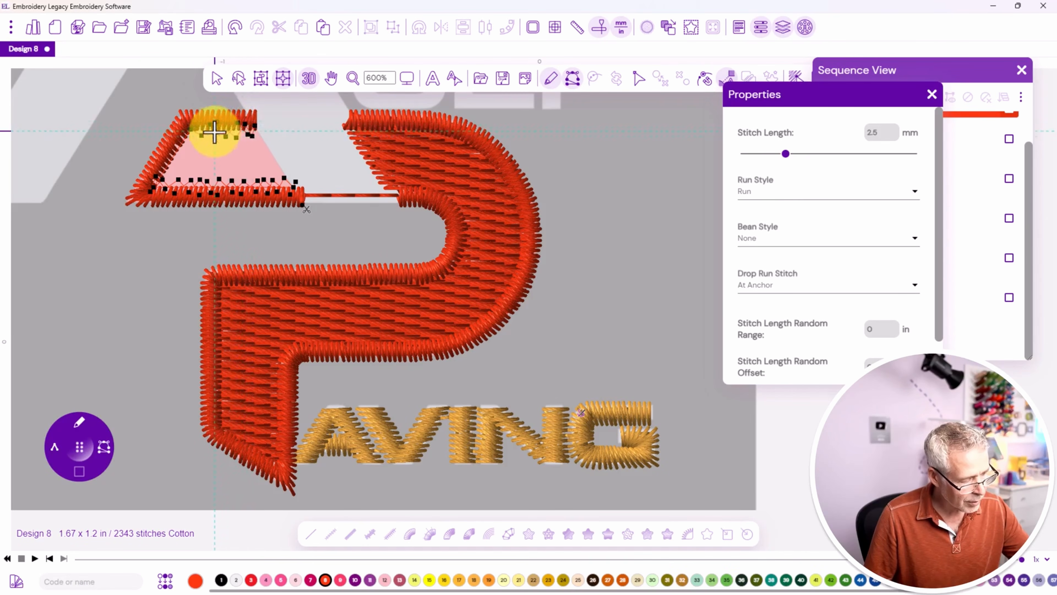
{"action": "left_click", "coordinate": [212, 137]}
{"action": "left_click", "coordinate": [205, 126]}
{"action": "left_click", "coordinate": [194, 138]}
{"action": "left_click", "coordinate": [188, 128]}
{"action": "left_click", "coordinate": [255, 129]}
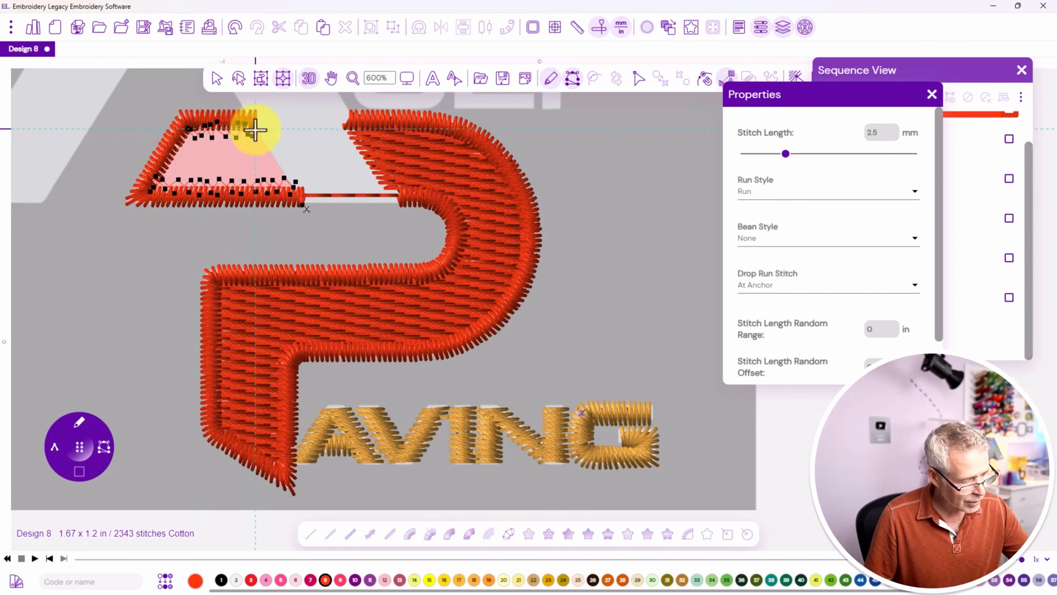
{"action": "left_click", "coordinate": [290, 186]}
{"action": "key", "text": "Return"}
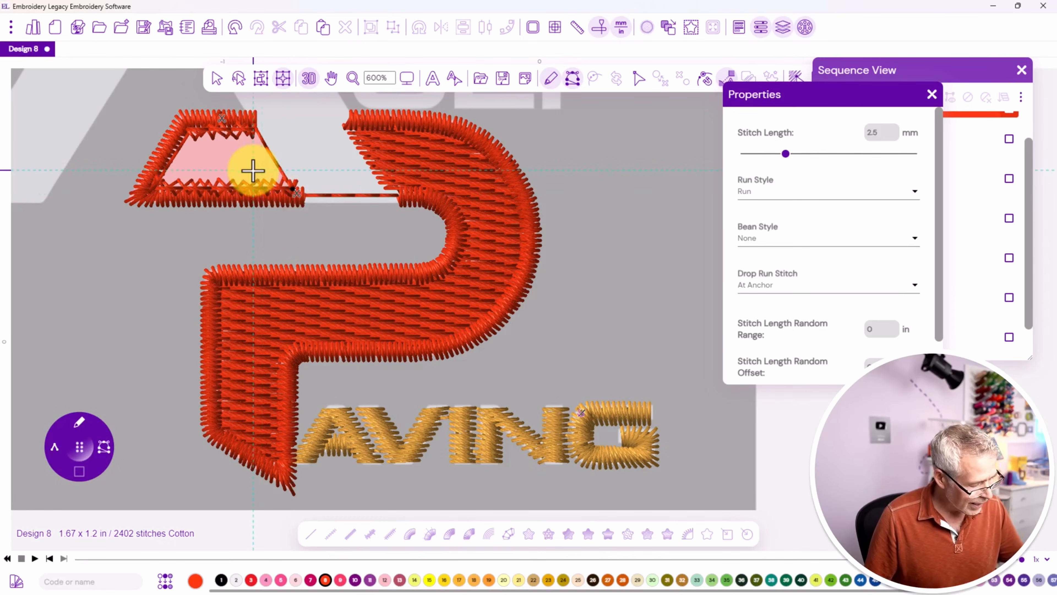
Outline a Standard fill over the trapezoid, with its corners inside the border stitches and along the open P-facing side
{"action": "left_click", "coordinate": [78, 423]}
{"action": "left_click", "coordinate": [105, 482]}
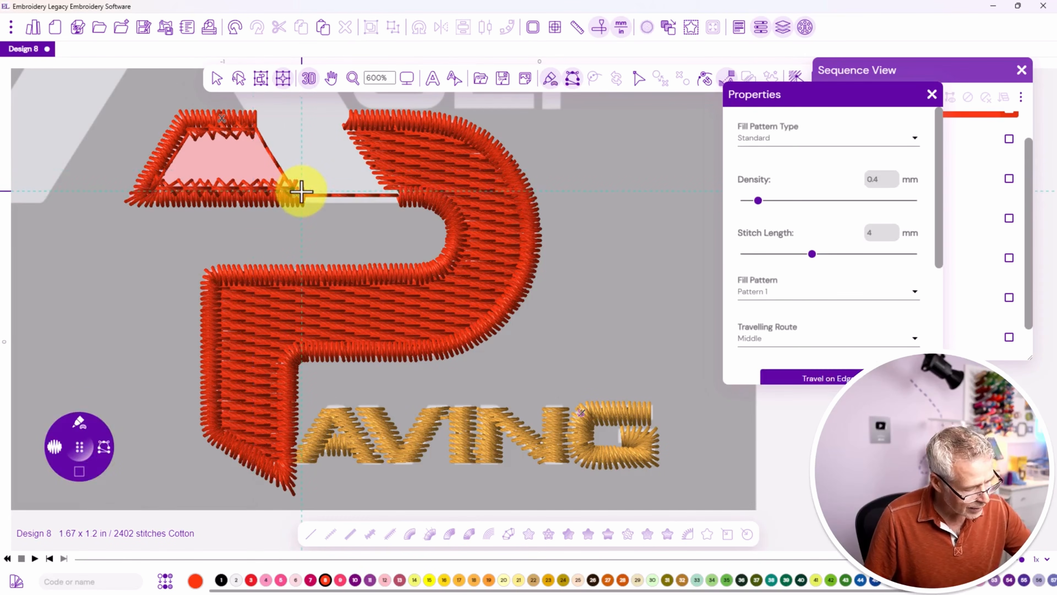
{"action": "left_click", "coordinate": [304, 190]}
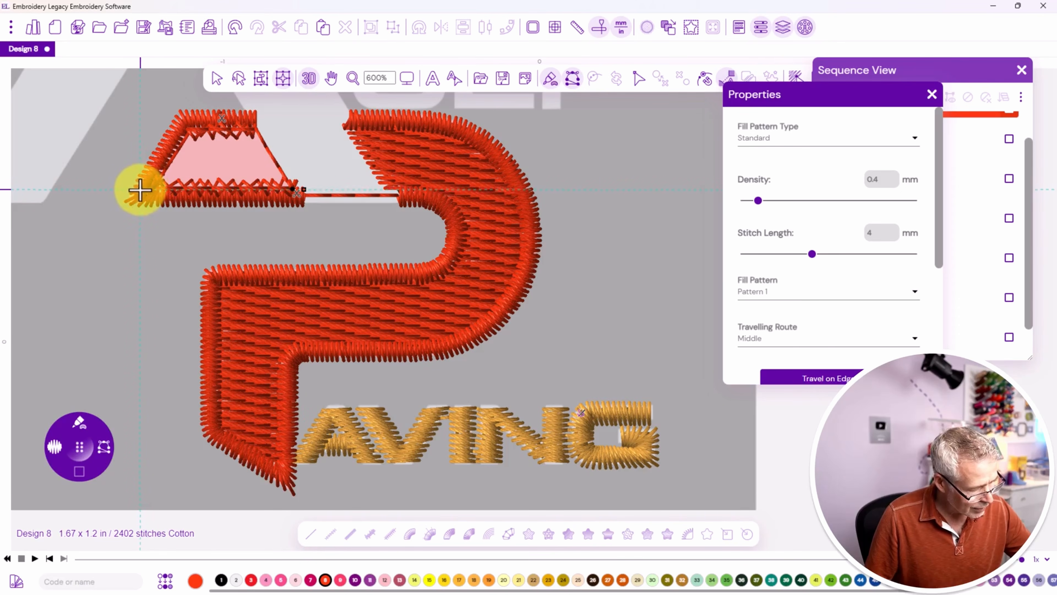
{"action": "left_click", "coordinate": [138, 190]}
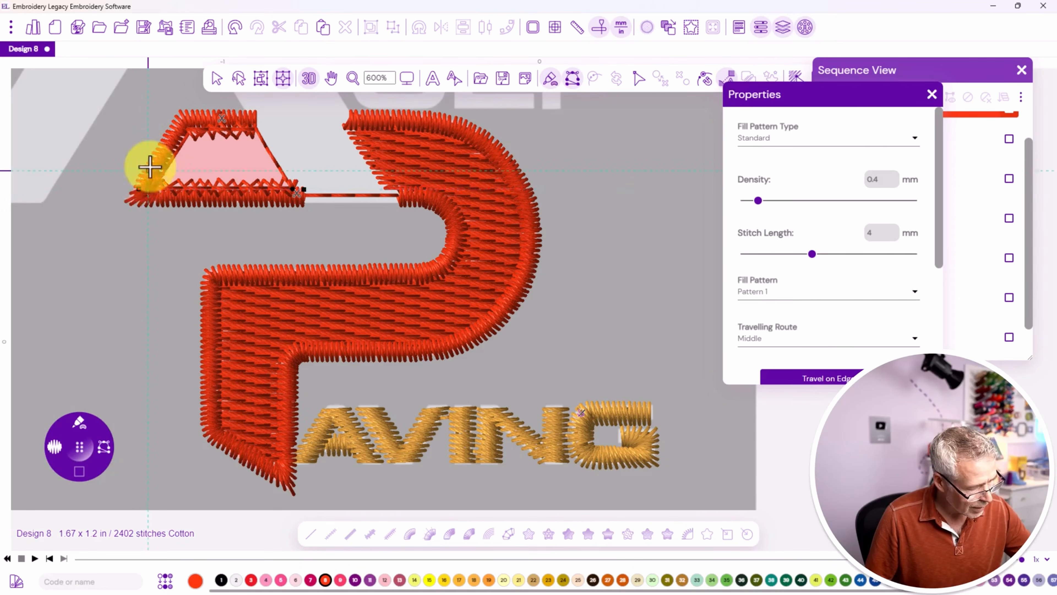
{"action": "left_click", "coordinate": [175, 126]}
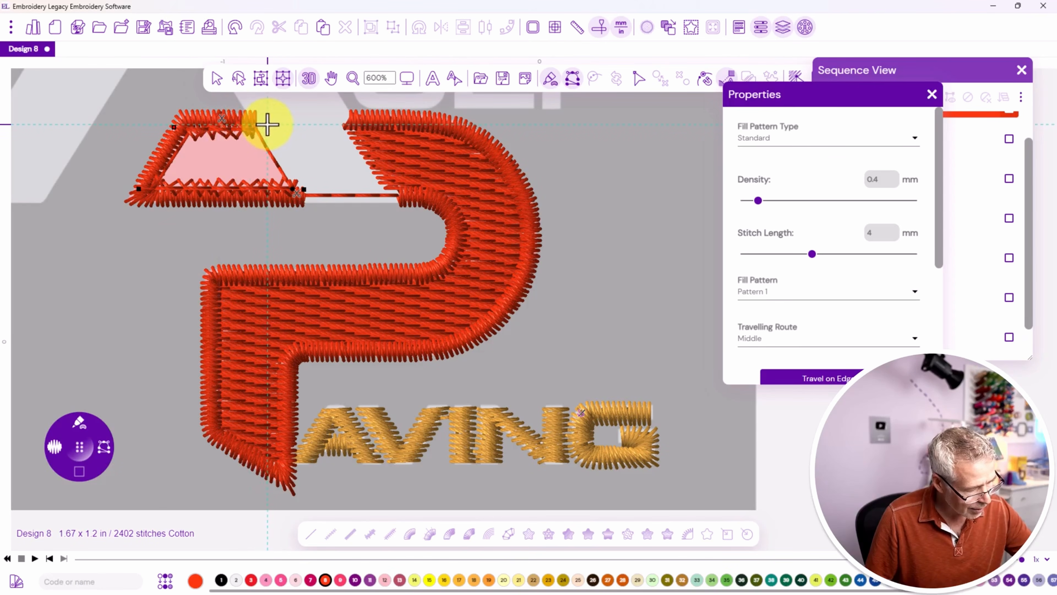
{"action": "left_click", "coordinate": [259, 125]}
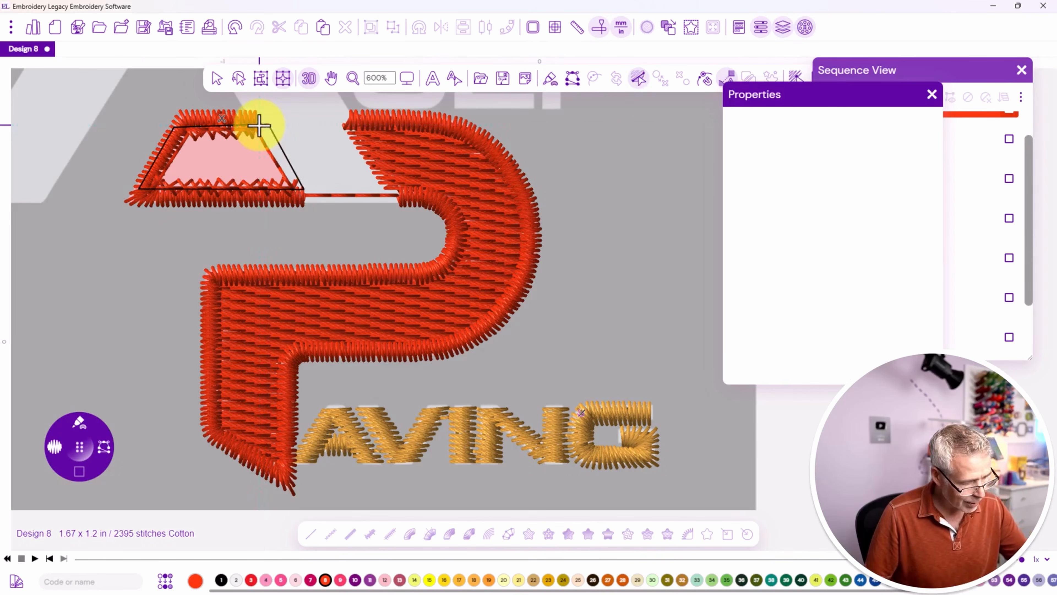
Set a nearly horizontal stitch direction across the trapezoid fill and generate its stitches
{"action": "left_click", "coordinate": [302, 193]}
{"action": "left_click", "coordinate": [303, 186]}
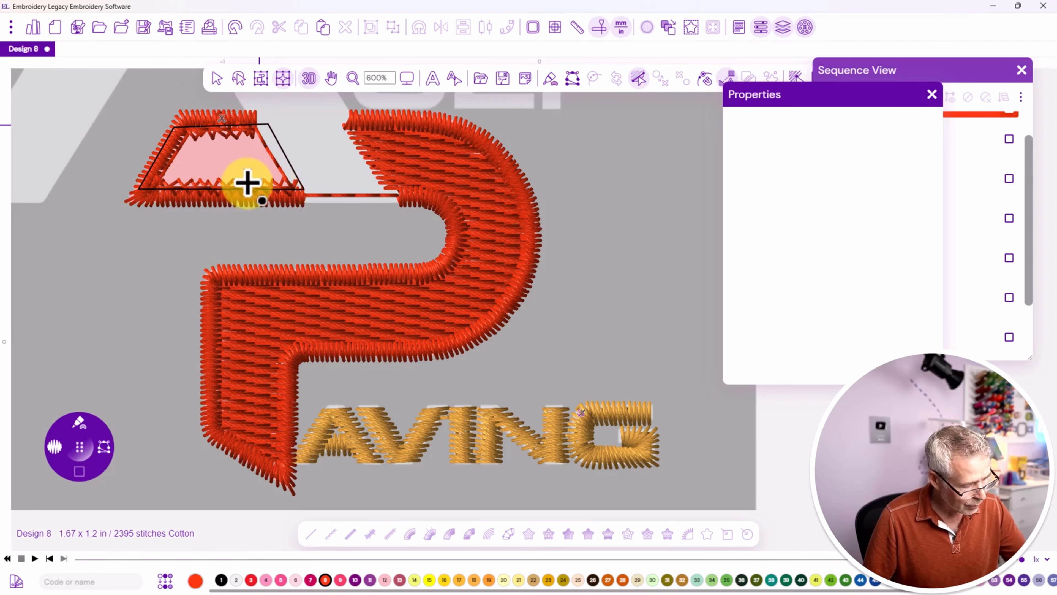
{"action": "left_click", "coordinate": [140, 180]}
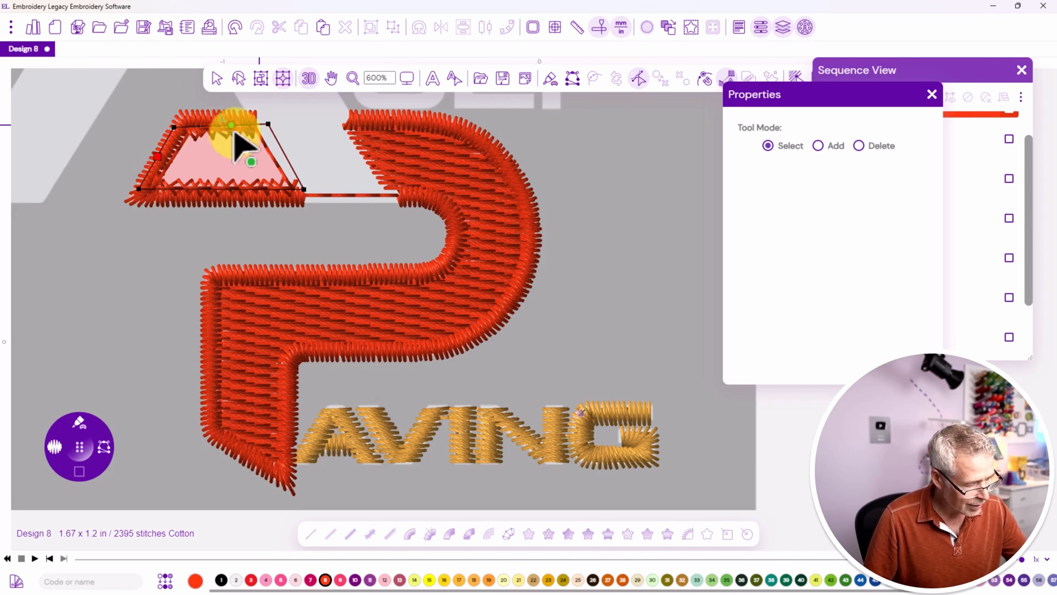
{"action": "key", "text": "Return"}
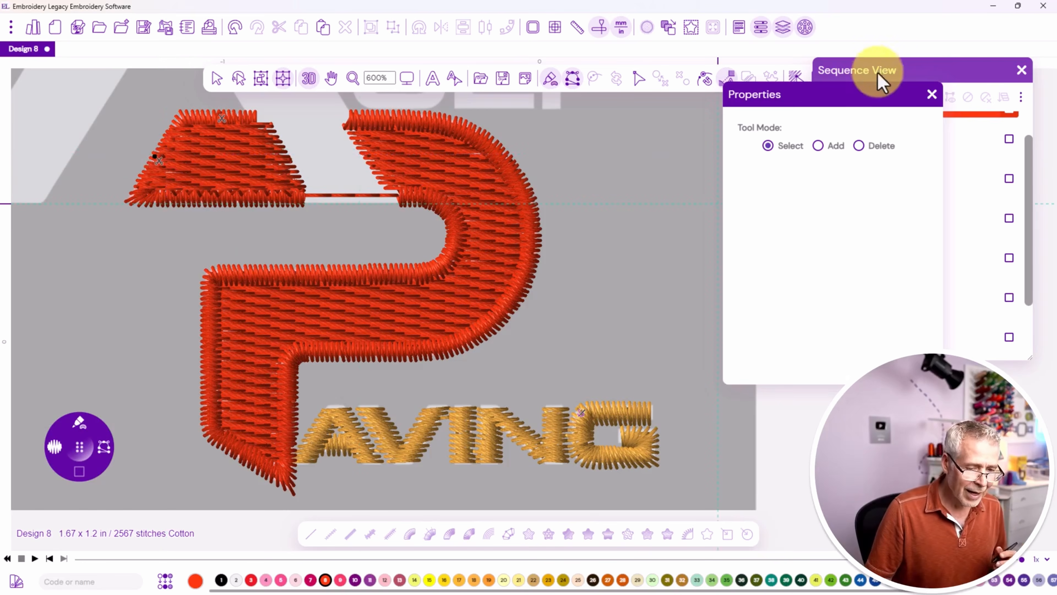
Move the trapezoid's Steil border to the end of the stitching sequence, after its run path and fill
{"action": "left_click", "coordinate": [896, 75]}
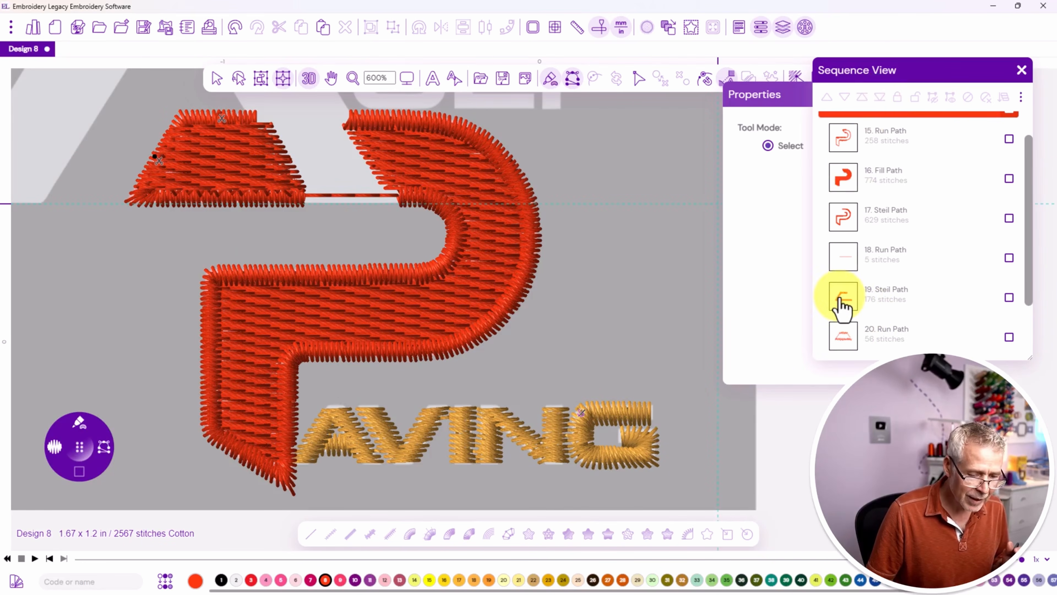
{"action": "scroll", "coordinate": [1022, 252], "scroll_direction": "down", "scroll_amount": 2}
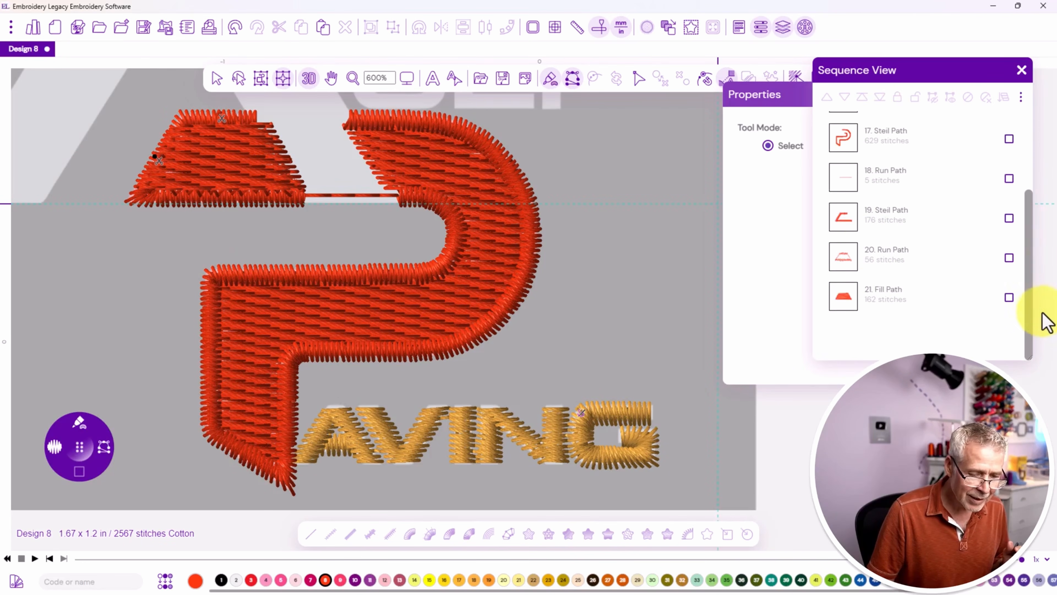
{"action": "left_click", "coordinate": [1008, 218]}
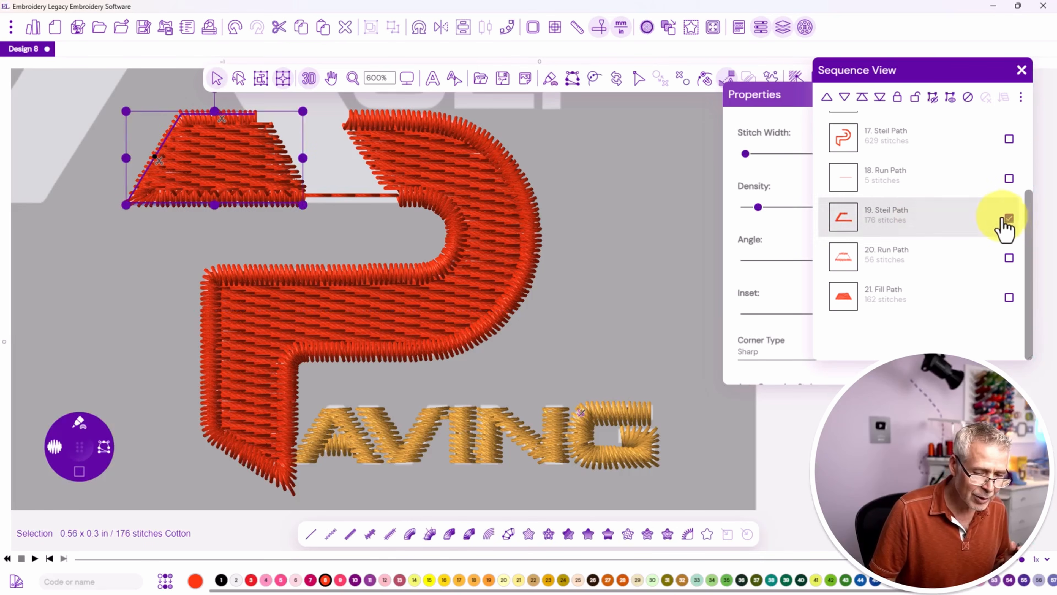
{"action": "left_click", "coordinate": [844, 99]}
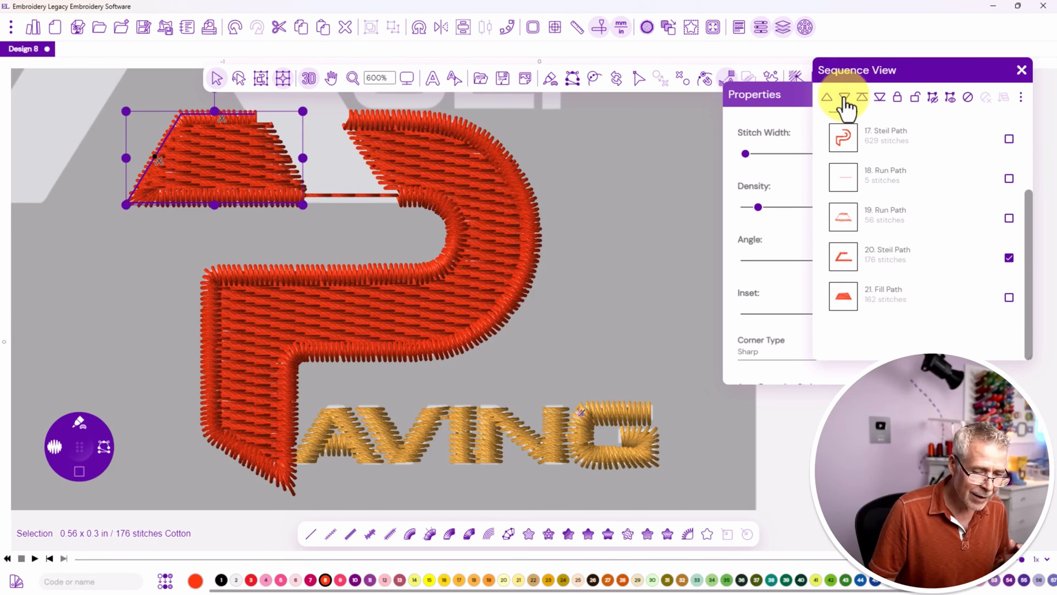
{"action": "left_click", "coordinate": [845, 99]}
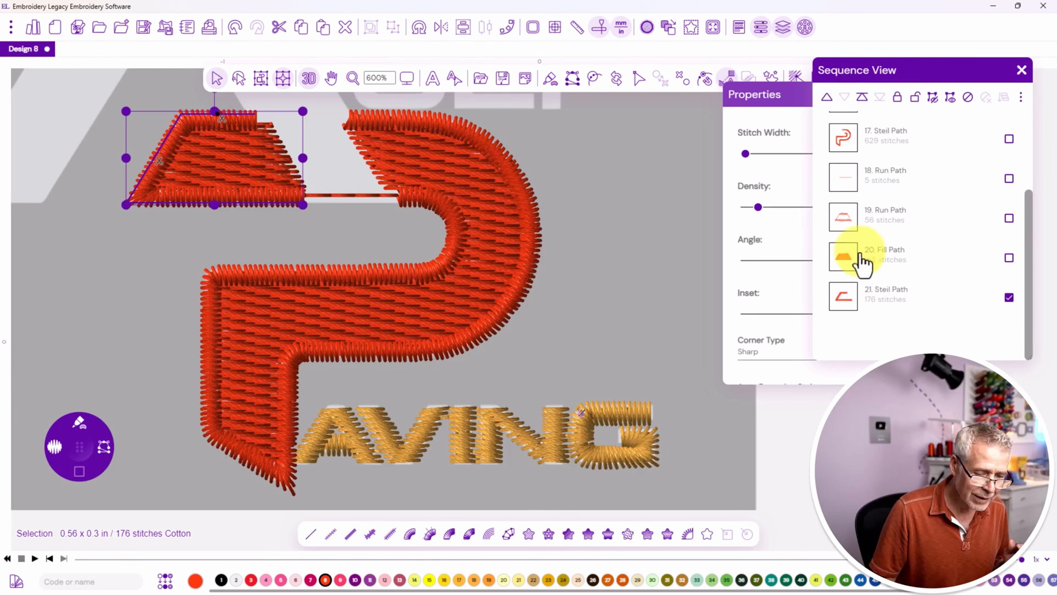
Check the start and stop points of the trapezoid's zigzag run path in point editing
{"action": "left_click", "coordinate": [845, 221]}
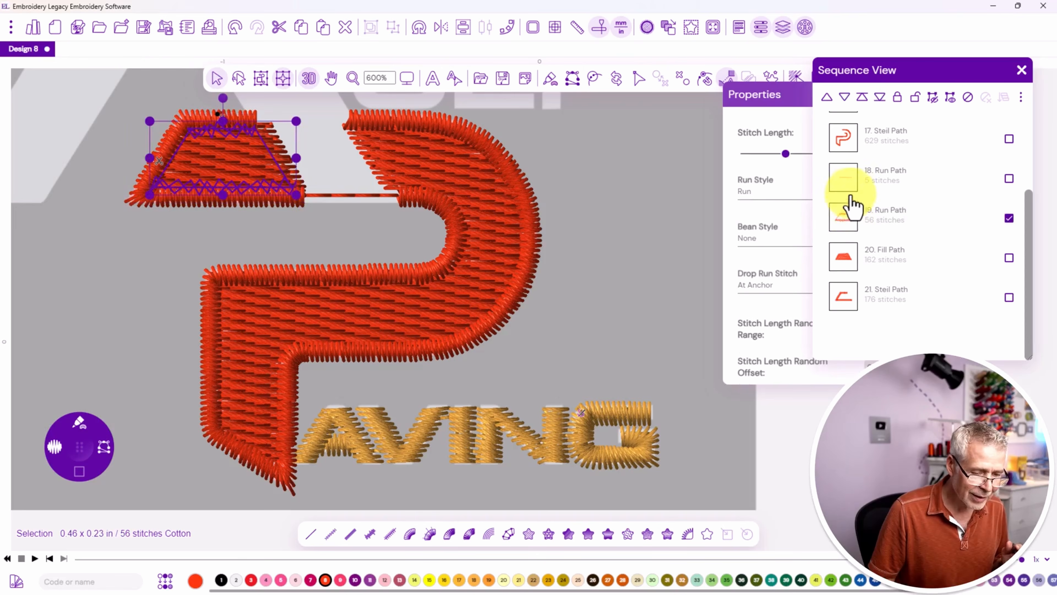
{"action": "key", "text": "space"}
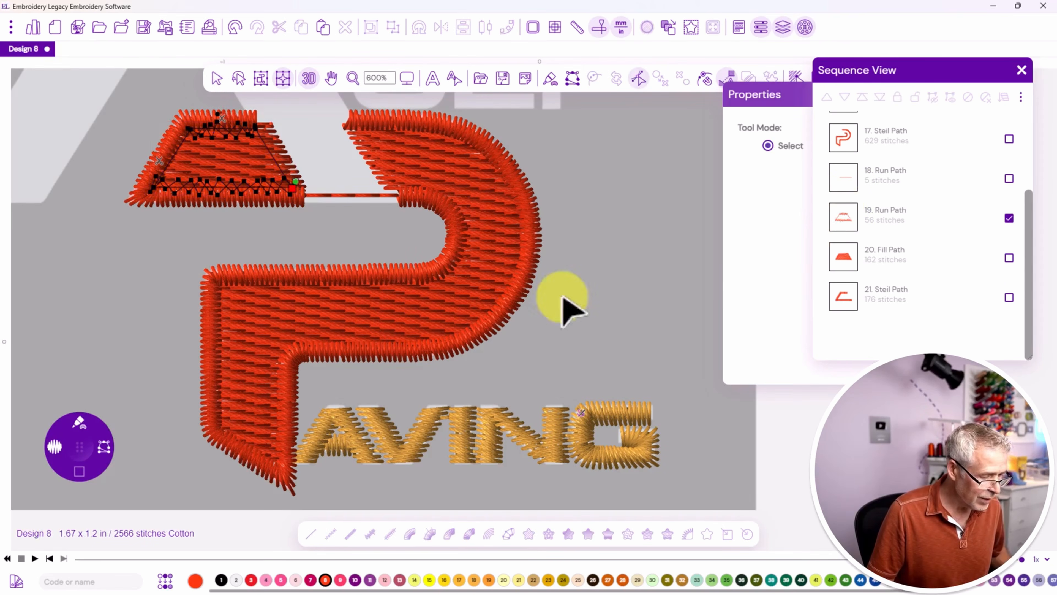
{"action": "left_click", "coordinate": [293, 186]}
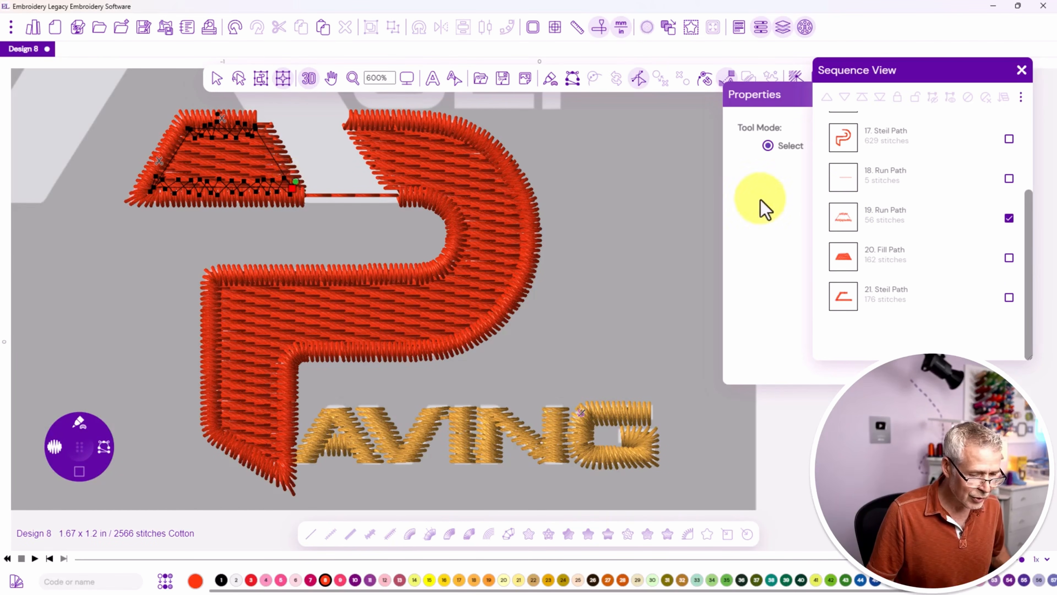
{"action": "left_click", "coordinate": [1009, 218]}
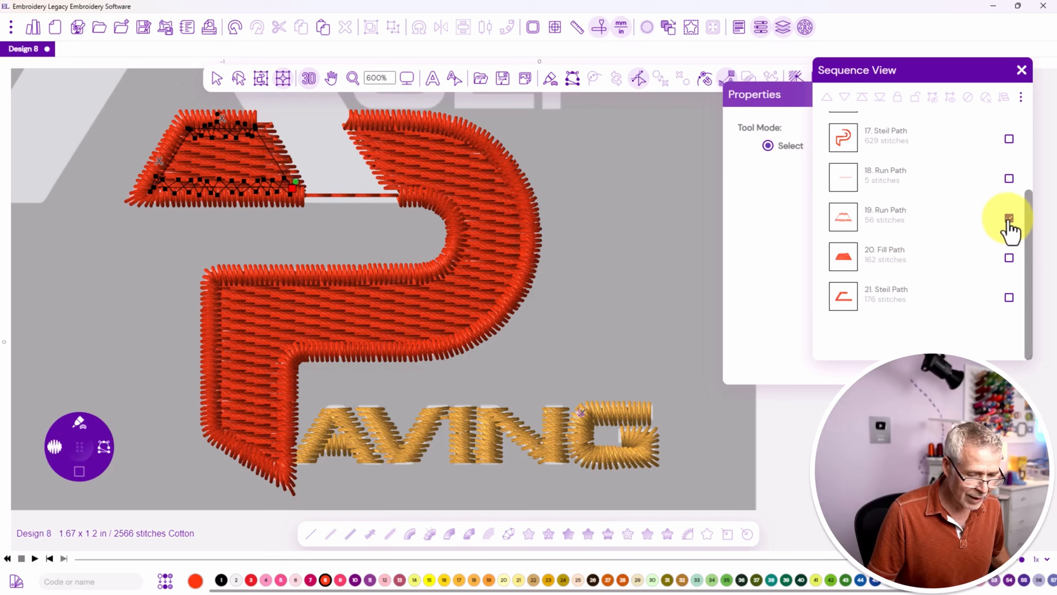
Place the trapezoid fill's start point at its lower P-side corner and its stop point at the upper P-side corner
{"action": "left_click", "coordinate": [1009, 257]}
{"action": "double_click", "coordinate": [278, 208]}
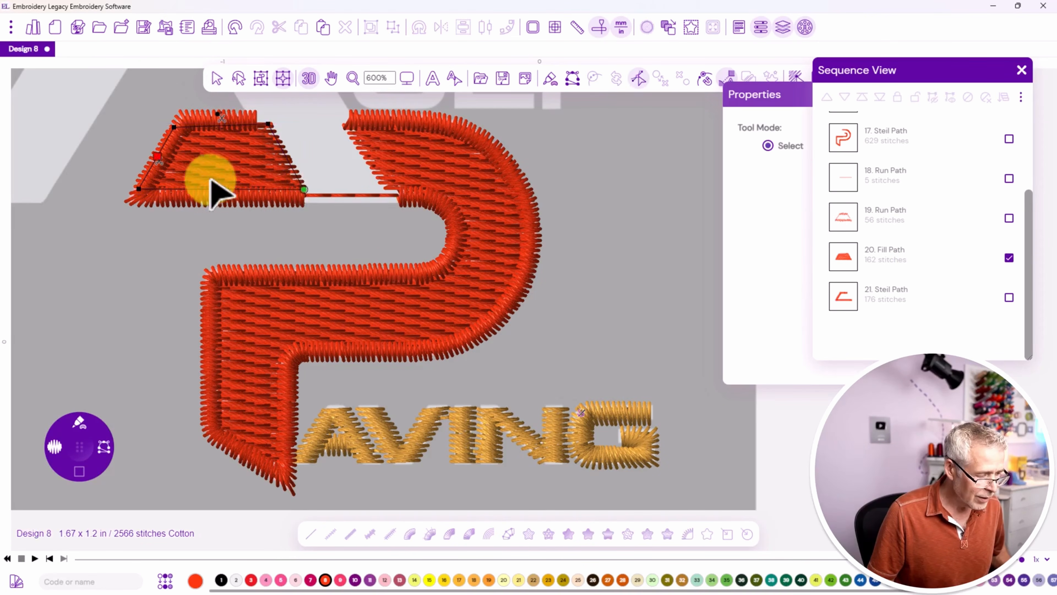
{"action": "left_click", "coordinate": [158, 161]}
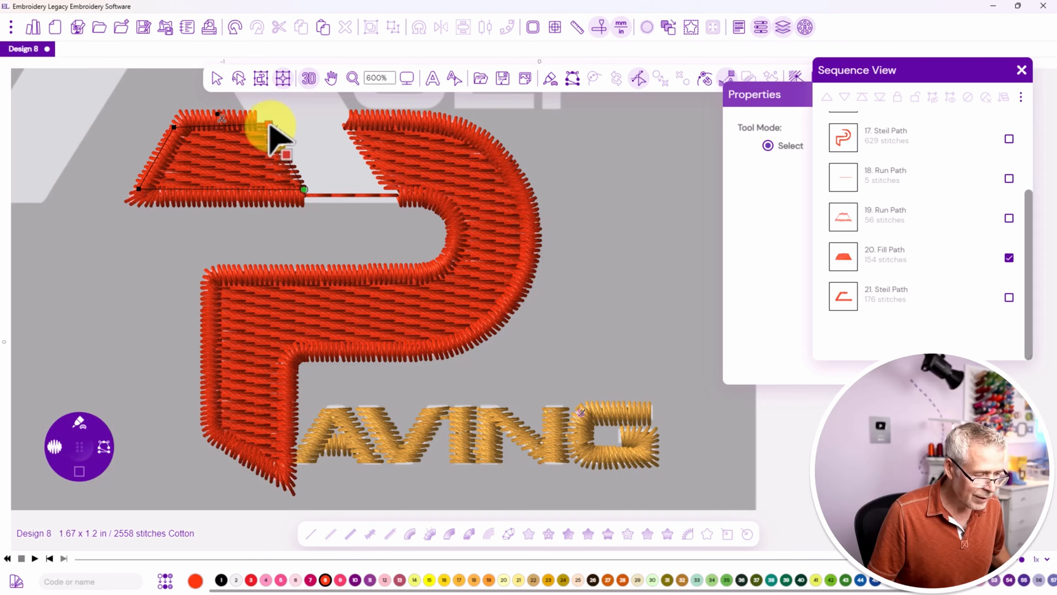
{"action": "left_click", "coordinate": [264, 124]}
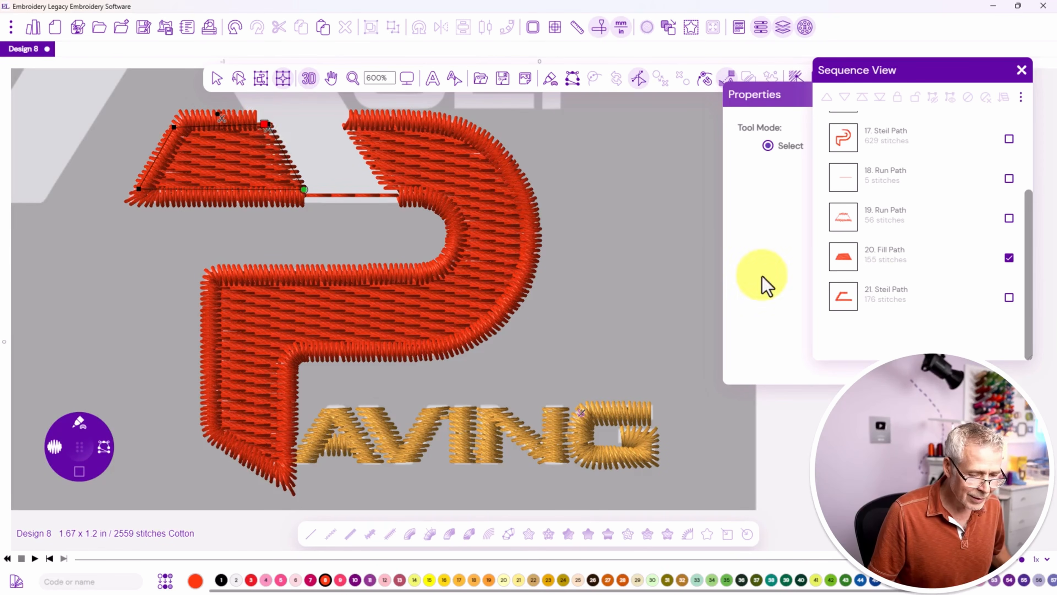
Move the Steil border's start point to the open end of the top edge and its stop point to the base's P-side end
{"action": "left_click", "coordinate": [1009, 298]}
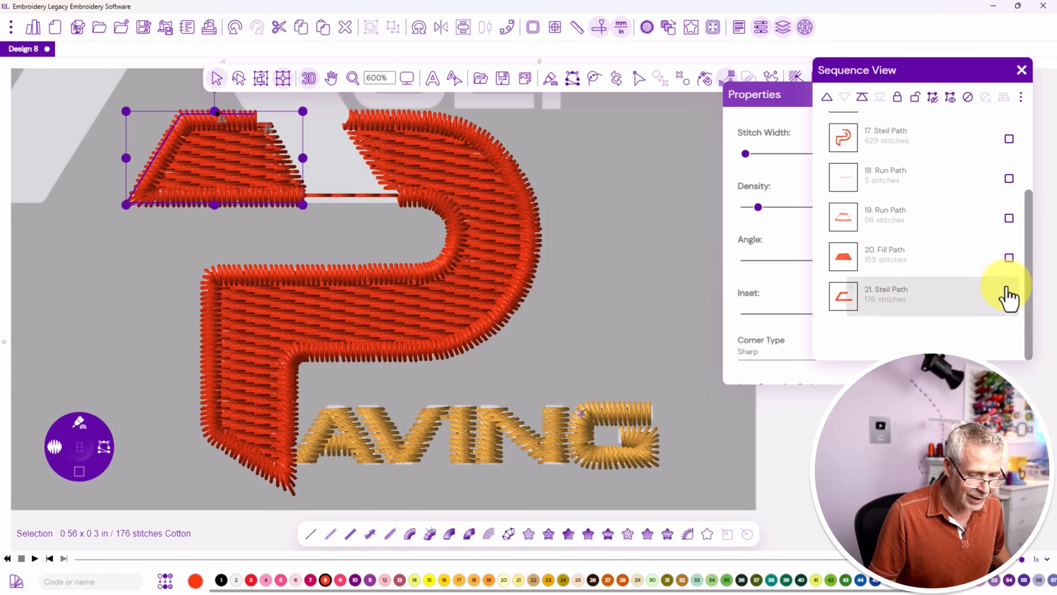
{"action": "key", "text": "F10"}
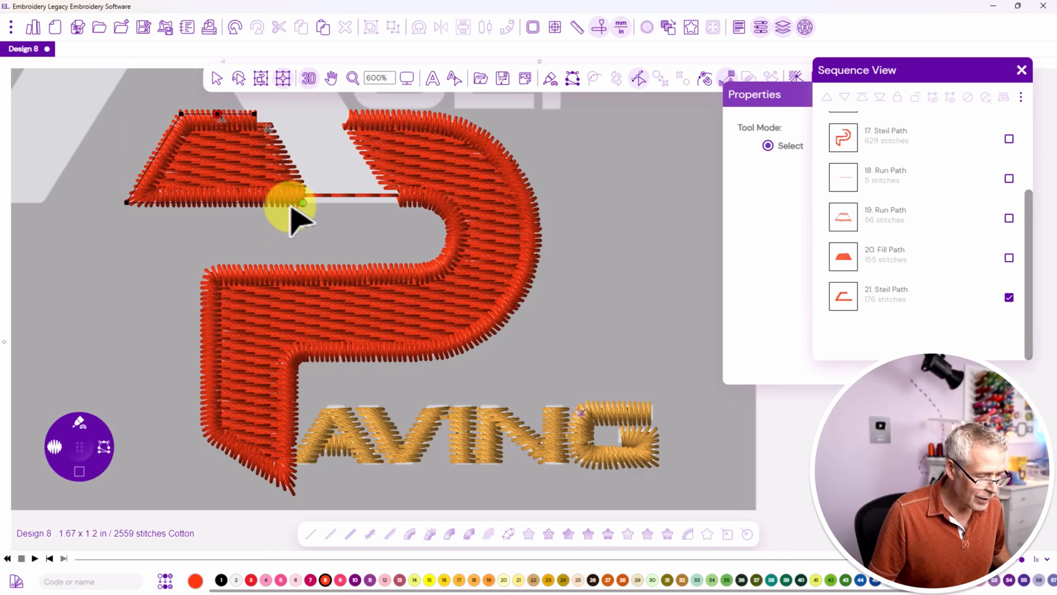
{"action": "left_click_drag", "start_coordinate": [304, 203], "coordinate": [254, 128]}
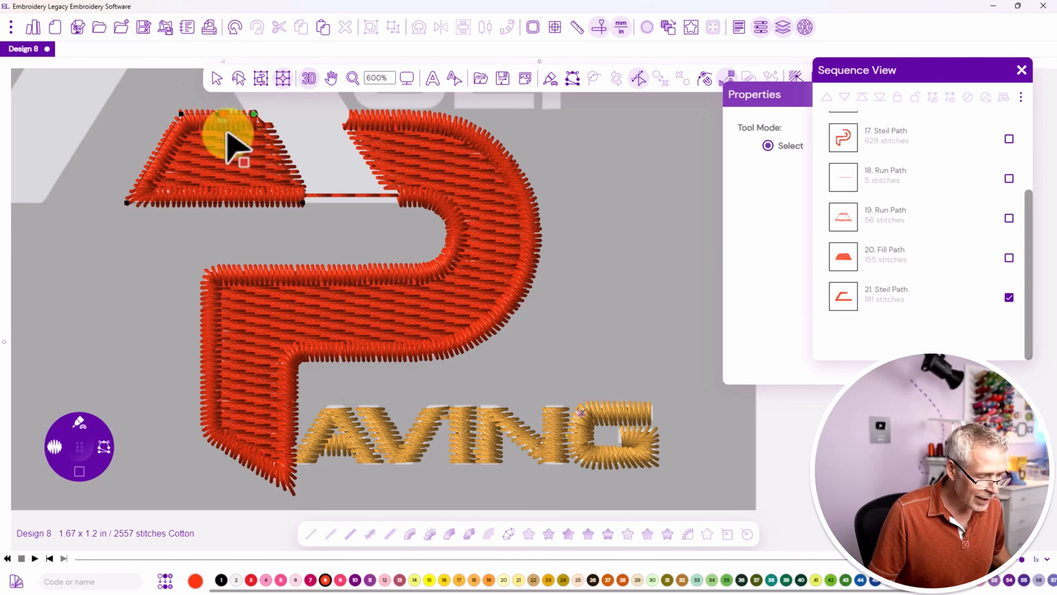
{"action": "left_click", "coordinate": [305, 203]}
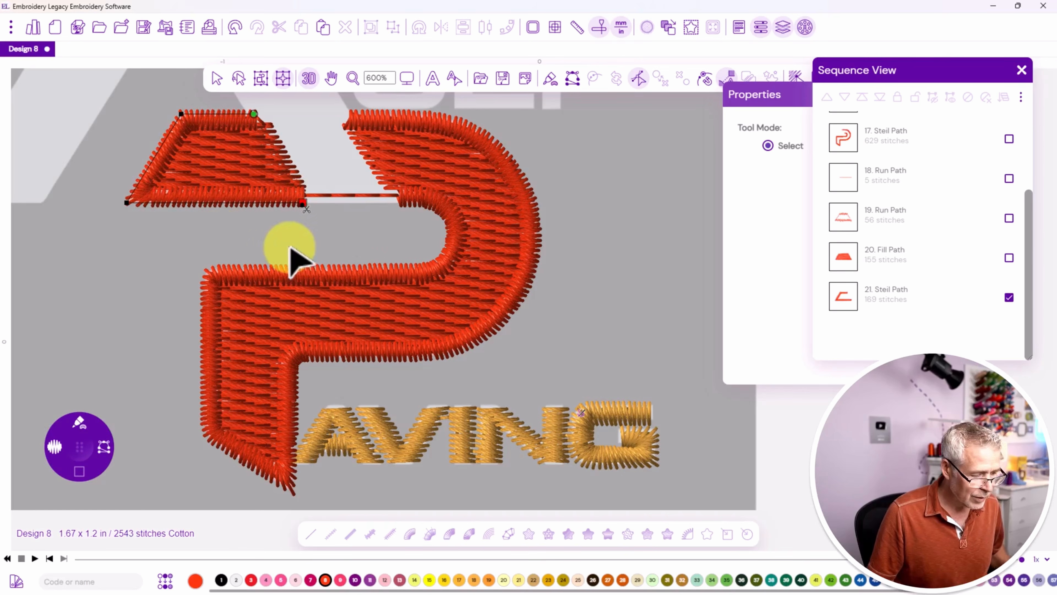
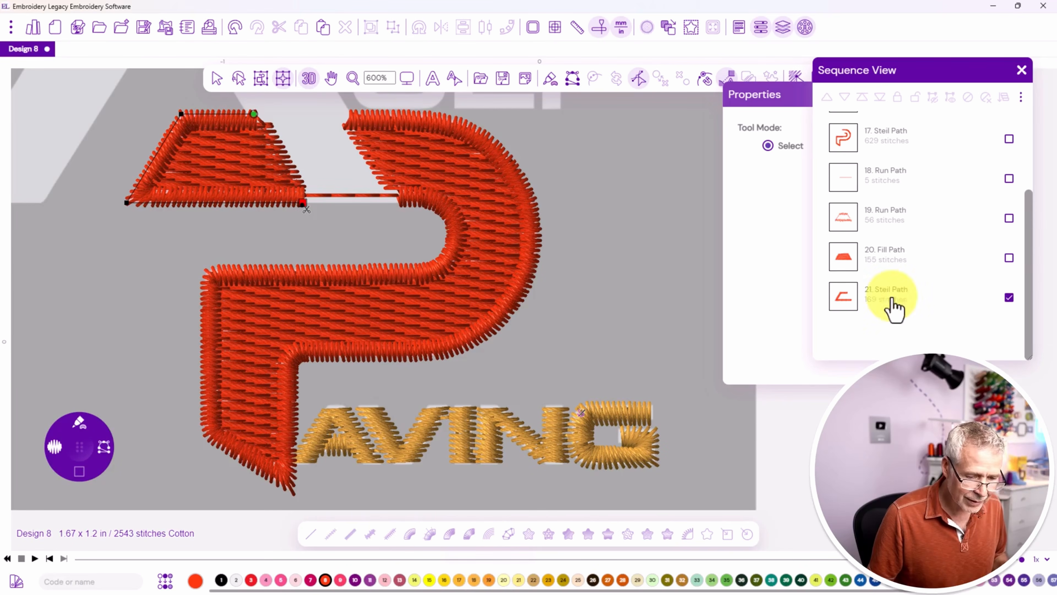
Leave point editing, make Brother 126 Pumpkin the active thread colour and turn off the 3D stitch view
{"action": "left_click_drag", "start_coordinate": [1031, 244], "coordinate": [1025, 165]}
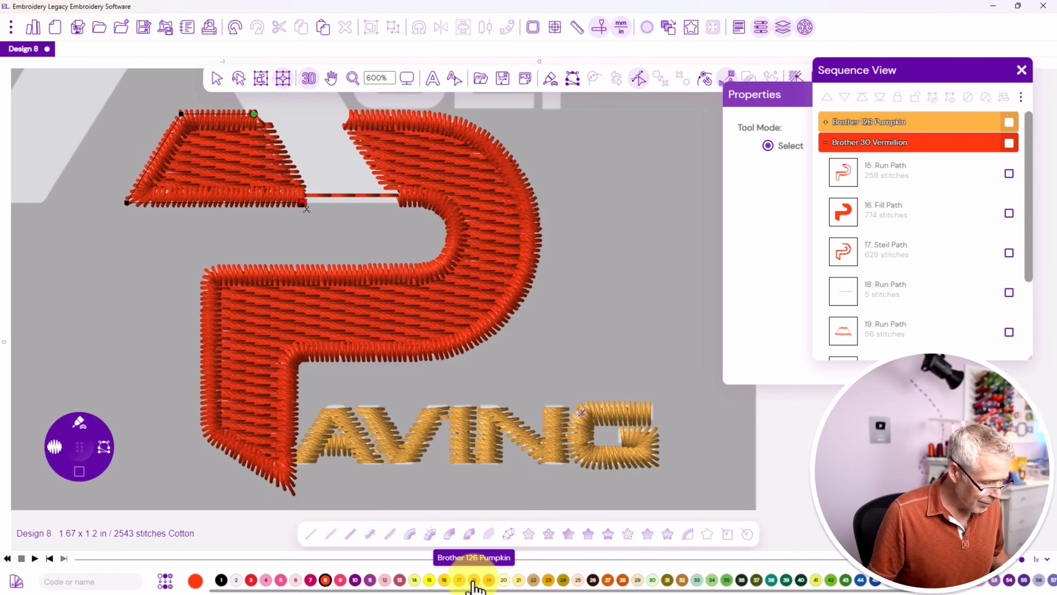
{"action": "key", "text": "Escape"}
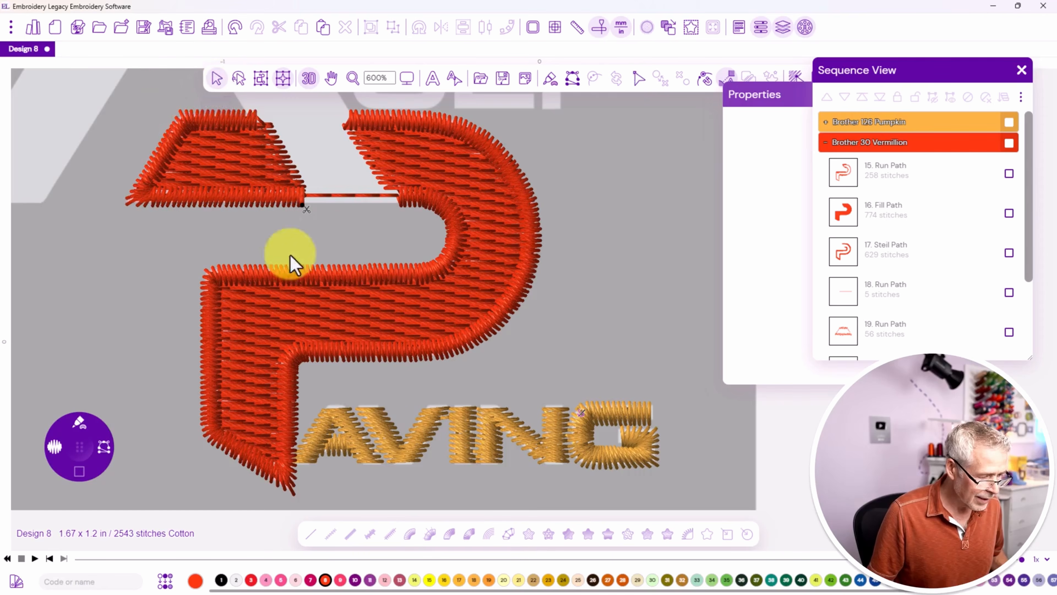
{"action": "left_click", "coordinate": [473, 579]}
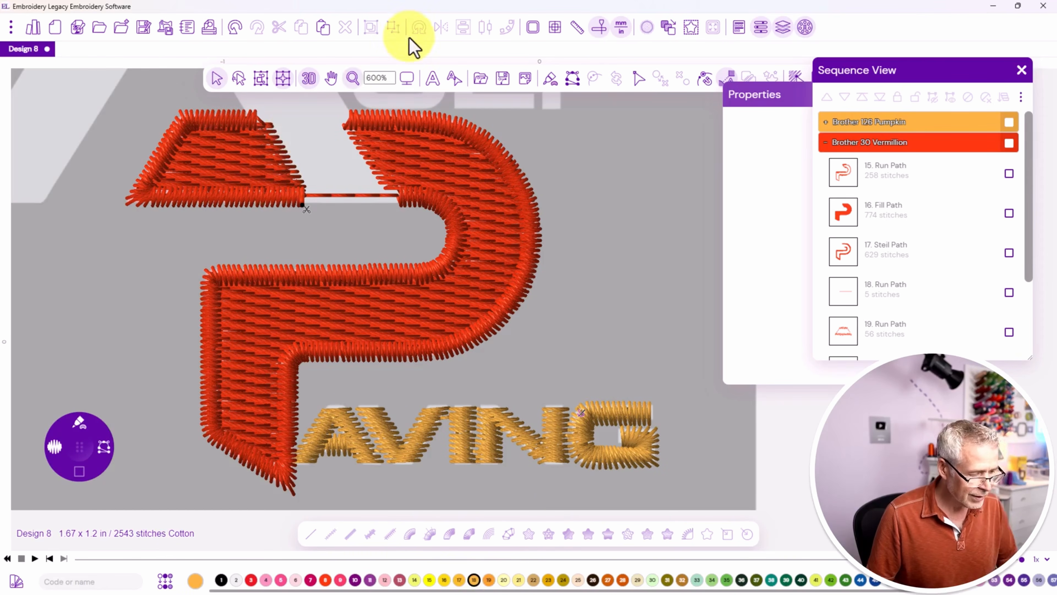
{"action": "left_click", "coordinate": [308, 78]}
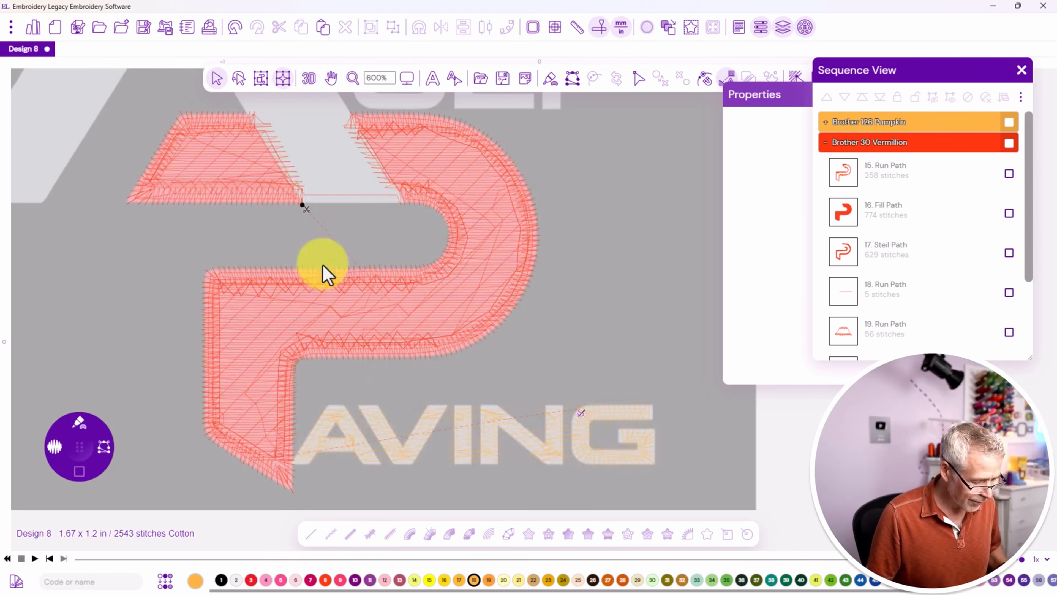
Draw a Steil path around the large A's outline, starting at the trapezoid's P-side base corner and ending at the A's outer P-side foot
{"action": "left_click_drag", "start_coordinate": [327, 154], "coordinate": [356, 236]}
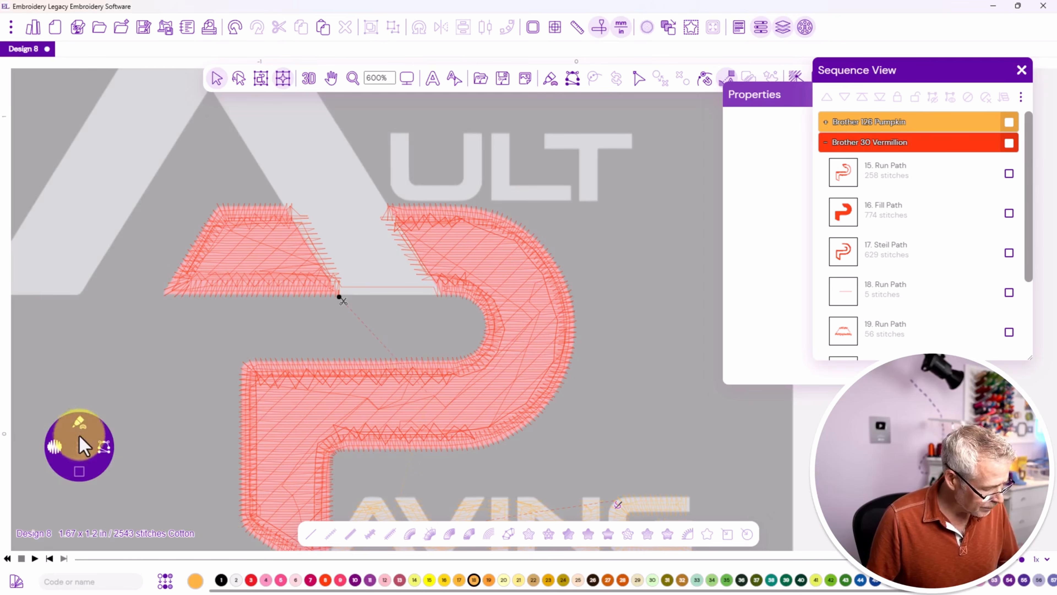
{"action": "left_click", "coordinate": [104, 454]}
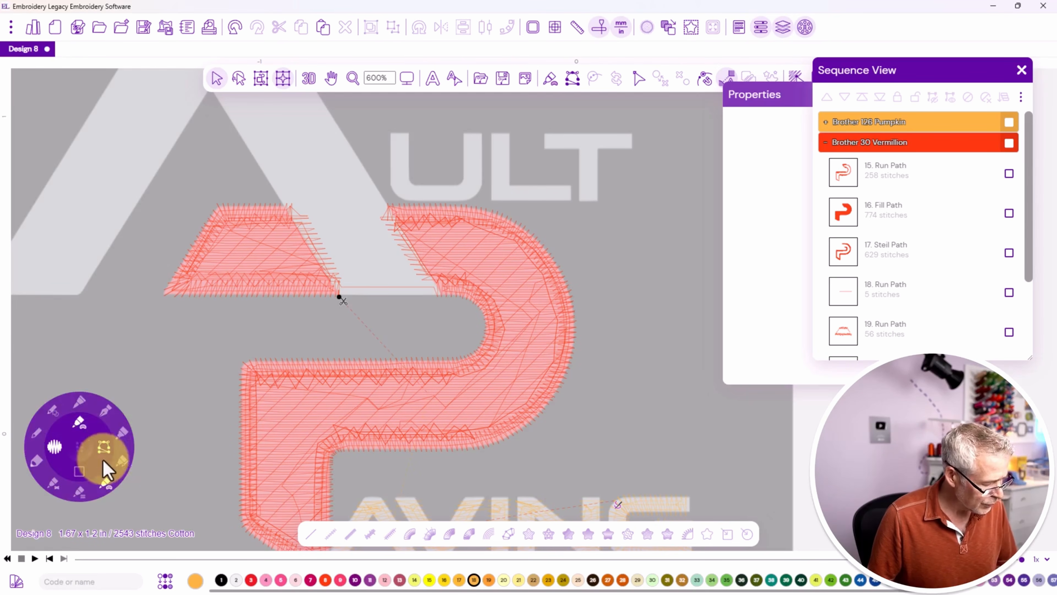
{"action": "left_click", "coordinate": [123, 432]}
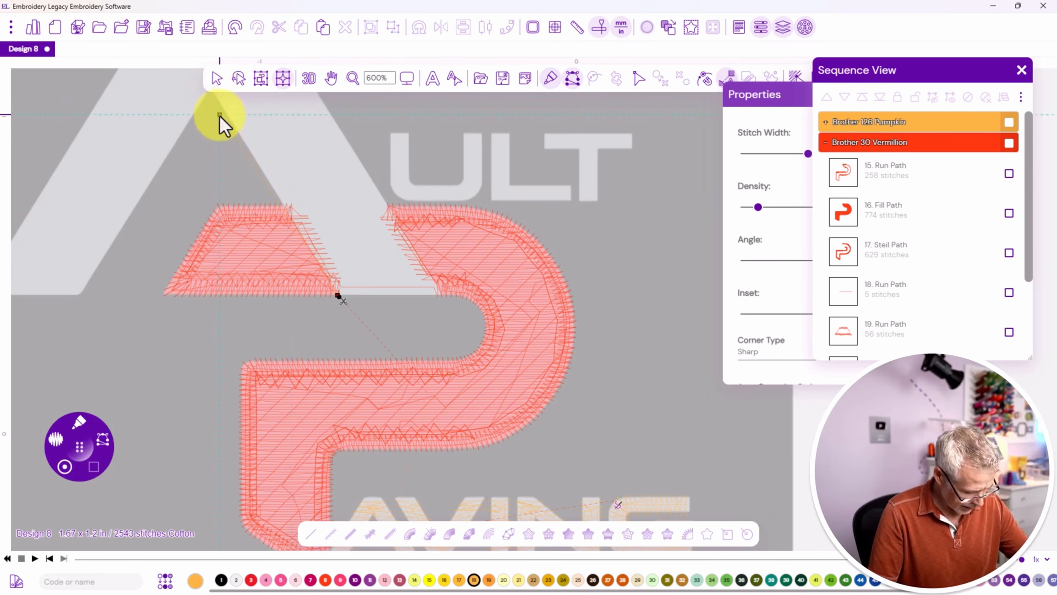
{"action": "left_click_drag", "start_coordinate": [221, 116], "coordinate": [247, 207]}
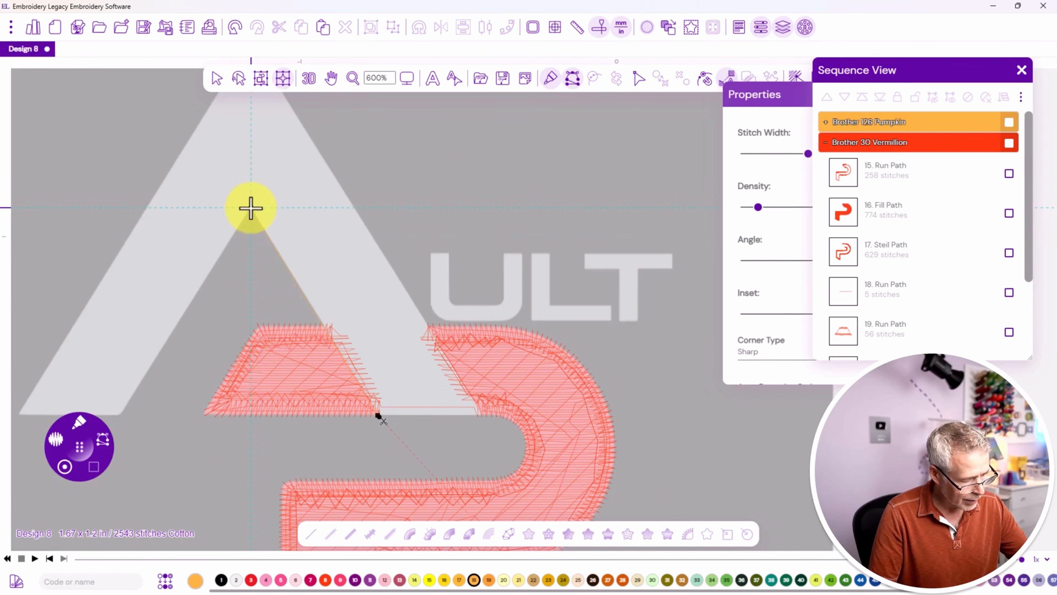
{"action": "left_click_drag", "start_coordinate": [141, 373], "coordinate": [197, 305]}
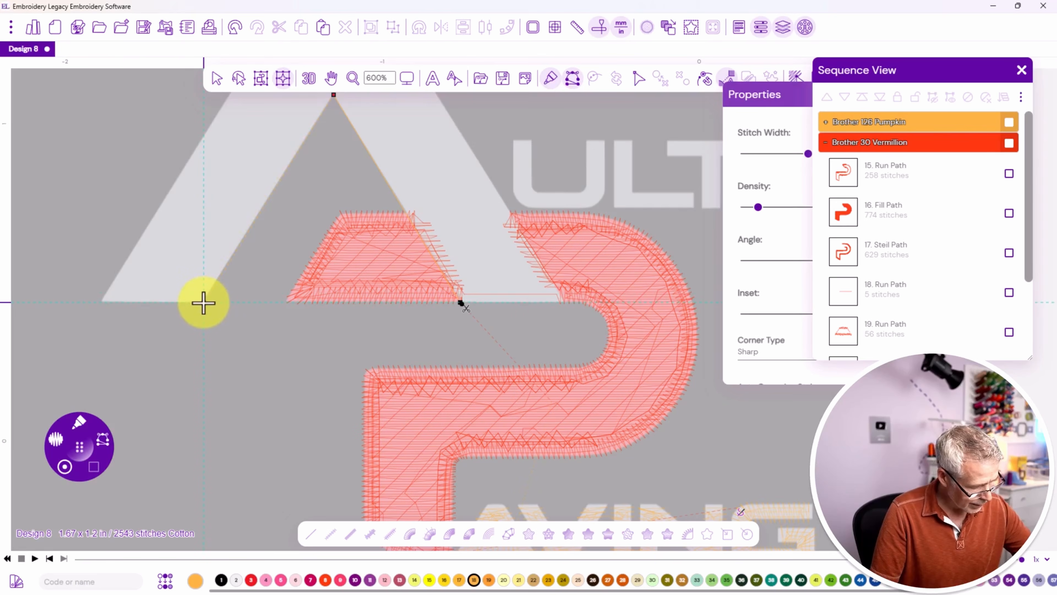
{"action": "left_click", "coordinate": [203, 303]}
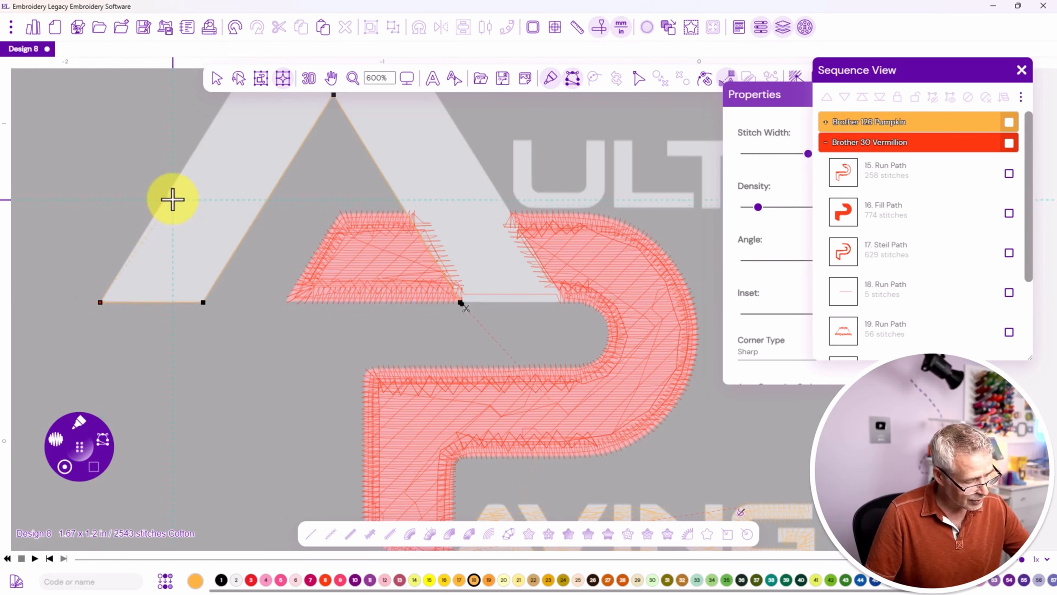
{"action": "left_click_drag", "start_coordinate": [208, 172], "coordinate": [176, 404]}
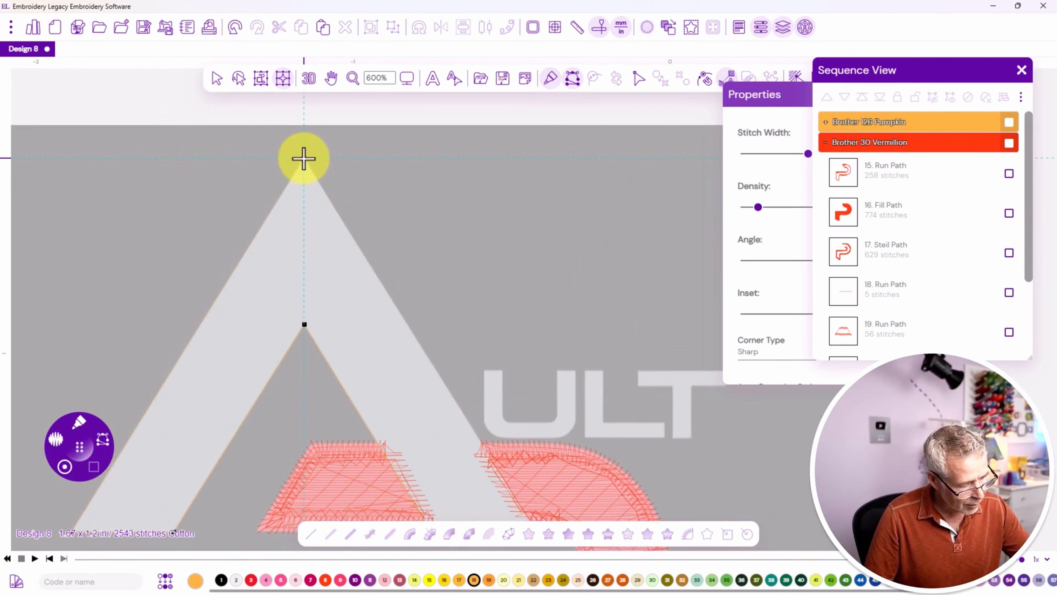
{"action": "left_click_drag", "start_coordinate": [484, 444], "coordinate": [394, 239]}
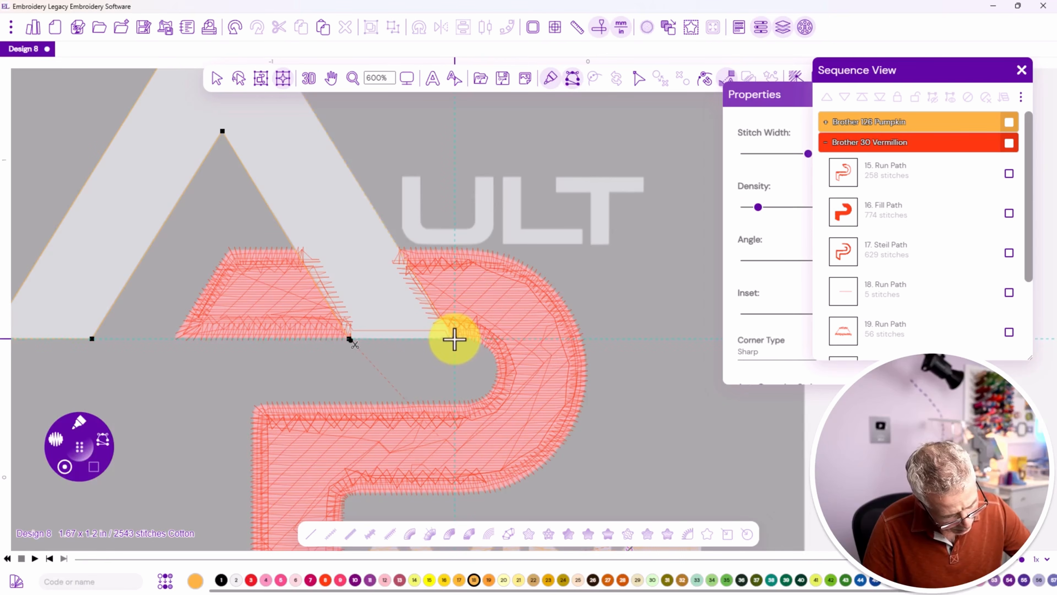
{"action": "key", "text": "Return"}
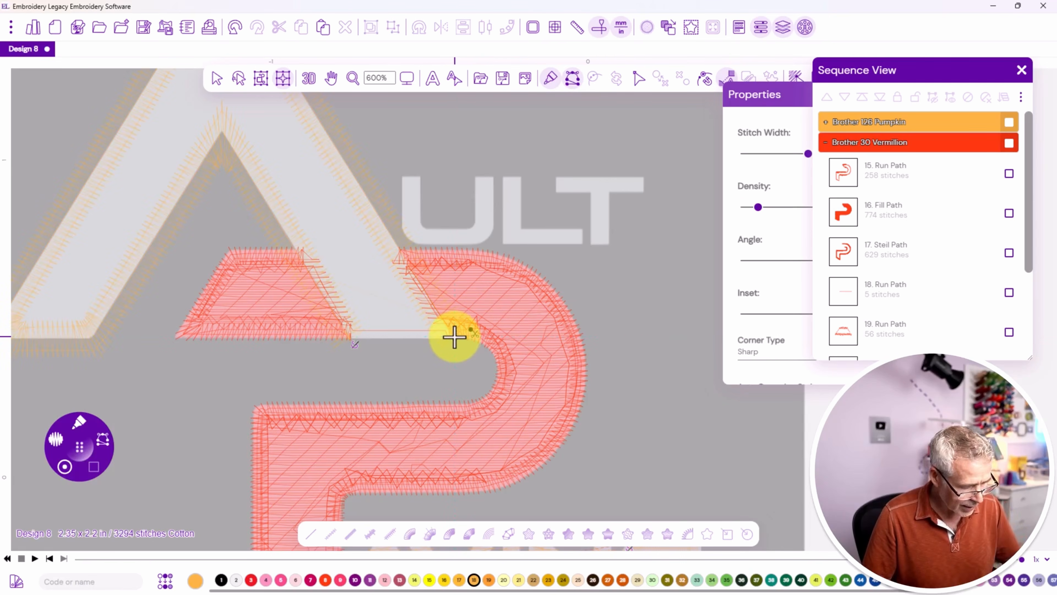
Select the large A's Pumpkin outline at the end of the stitching sequence and close its path
{"action": "left_click", "coordinate": [239, 80]}
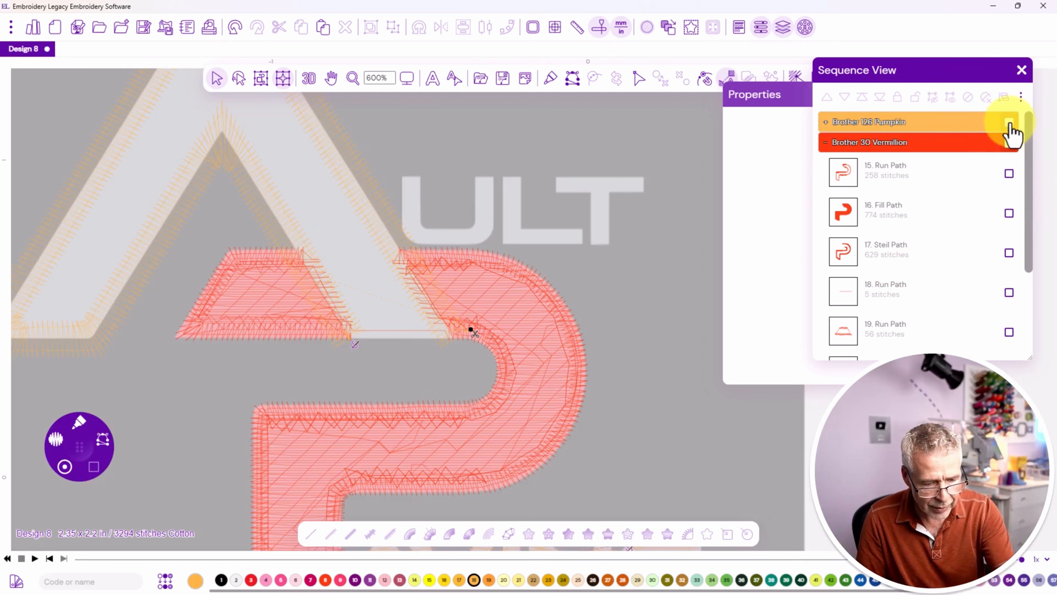
{"action": "left_click_drag", "start_coordinate": [1031, 165], "coordinate": [1035, 317]}
{"action": "left_click", "coordinate": [1009, 308]}
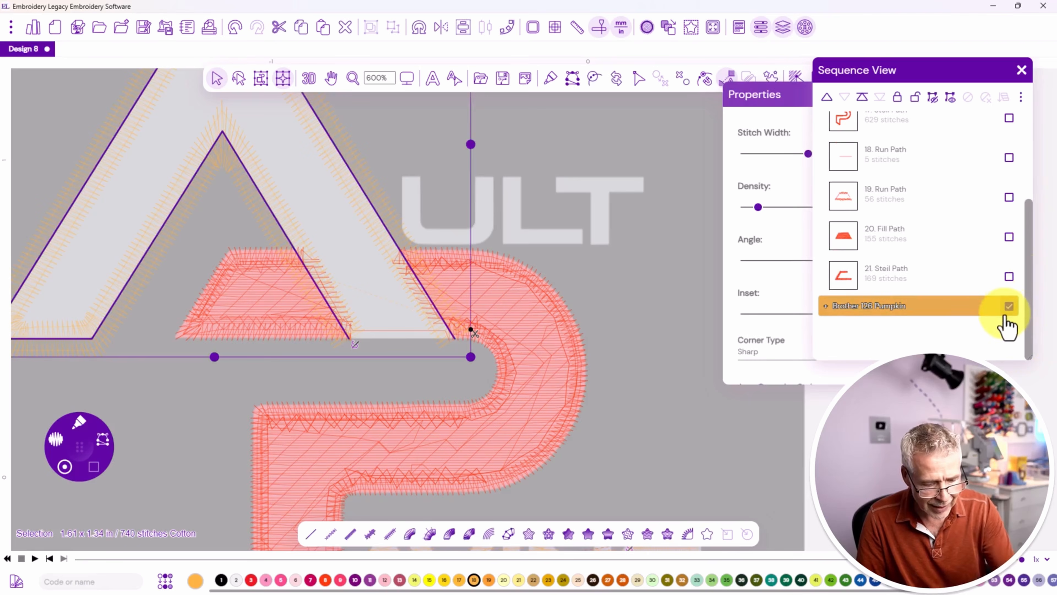
{"action": "left_click", "coordinate": [595, 81]}
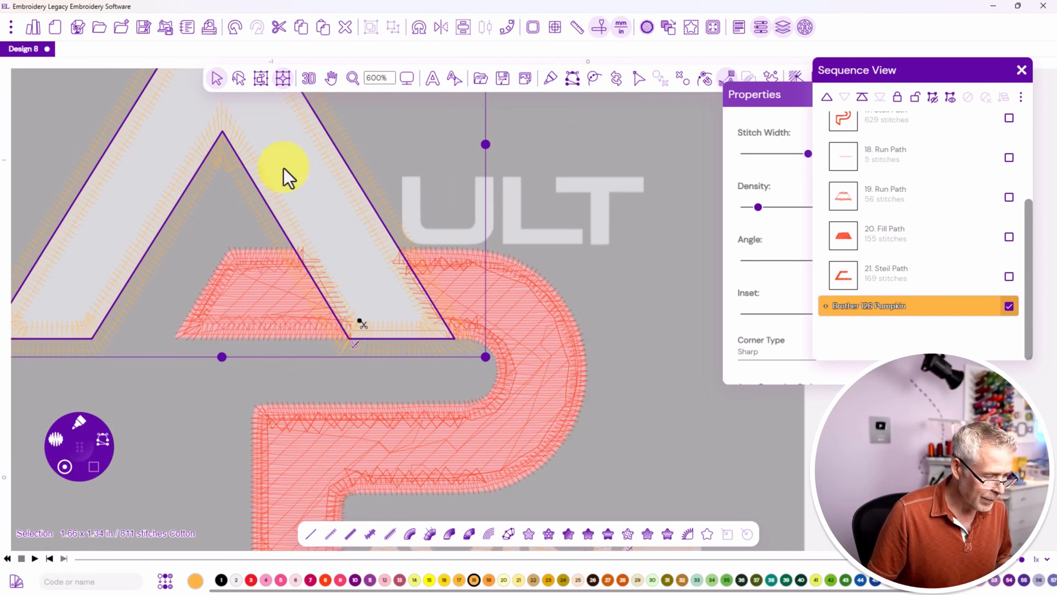
Turn on the 3D stitch view and set the A outline's stitch width to 1 mm and its inset to 100%
{"action": "left_click", "coordinate": [309, 79]}
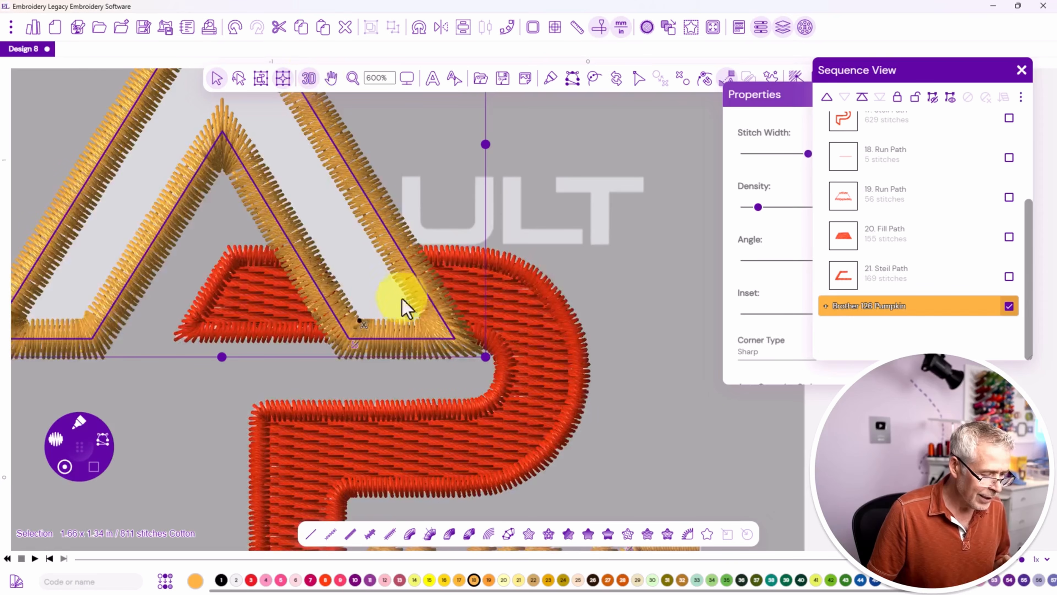
{"action": "left_click", "coordinate": [802, 100]}
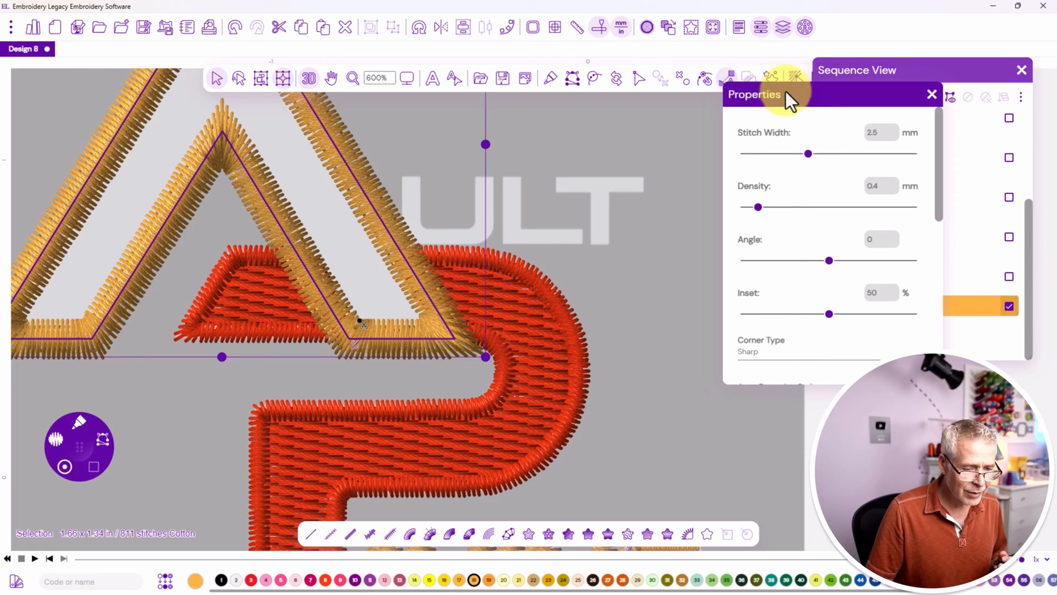
{"action": "double_click", "coordinate": [876, 133]}
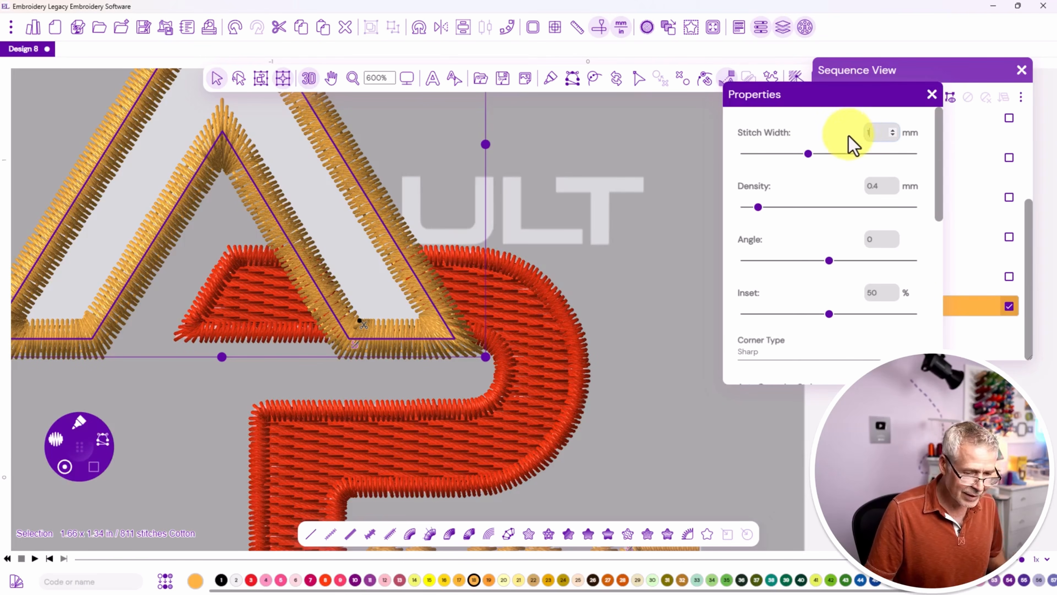
{"action": "key", "text": "Return"}
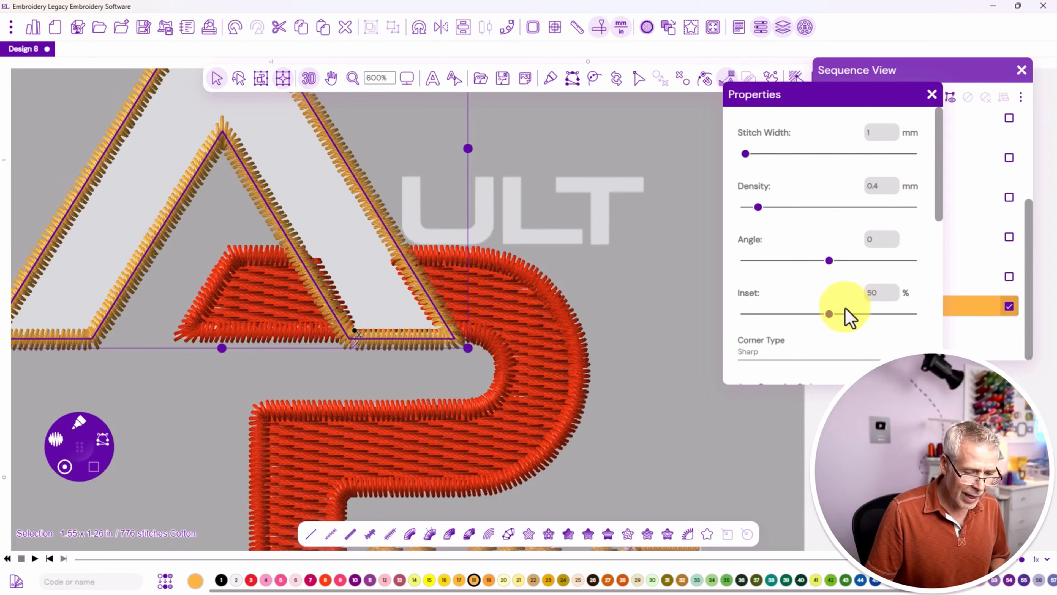
{"action": "left_click_drag", "start_coordinate": [830, 314], "coordinate": [925, 321]}
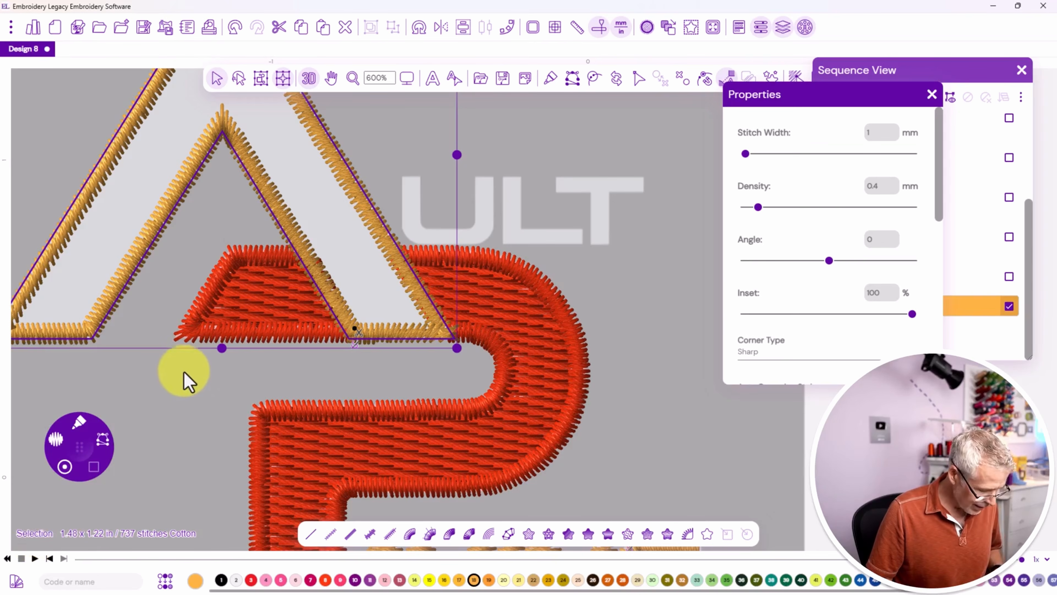
Set the A outline's corner style to Auto, keeping its start and stop line caps at Standard
{"action": "key", "text": "space"}
{"action": "left_click_drag", "start_coordinate": [173, 371], "coordinate": [235, 369]}
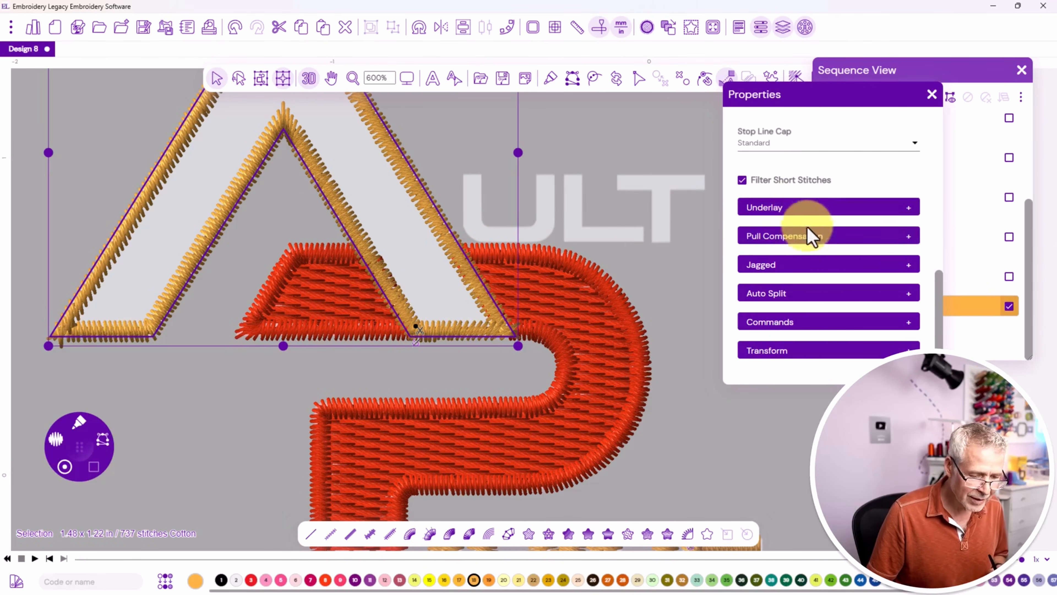
{"action": "scroll", "coordinate": [757, 206], "scroll_direction": "up", "scroll_amount": 4}
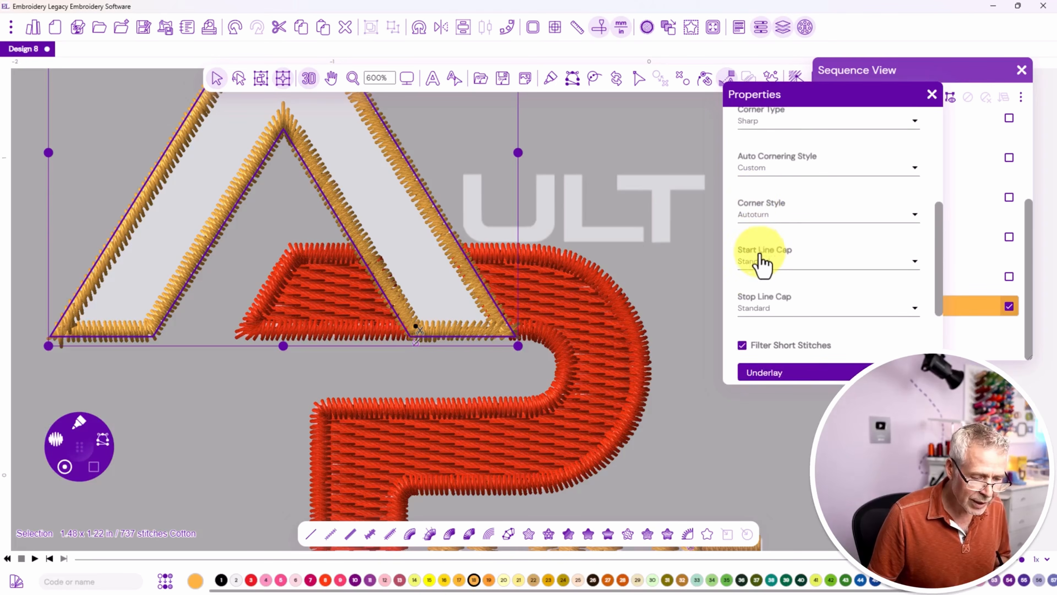
{"action": "left_click", "coordinate": [757, 173]}
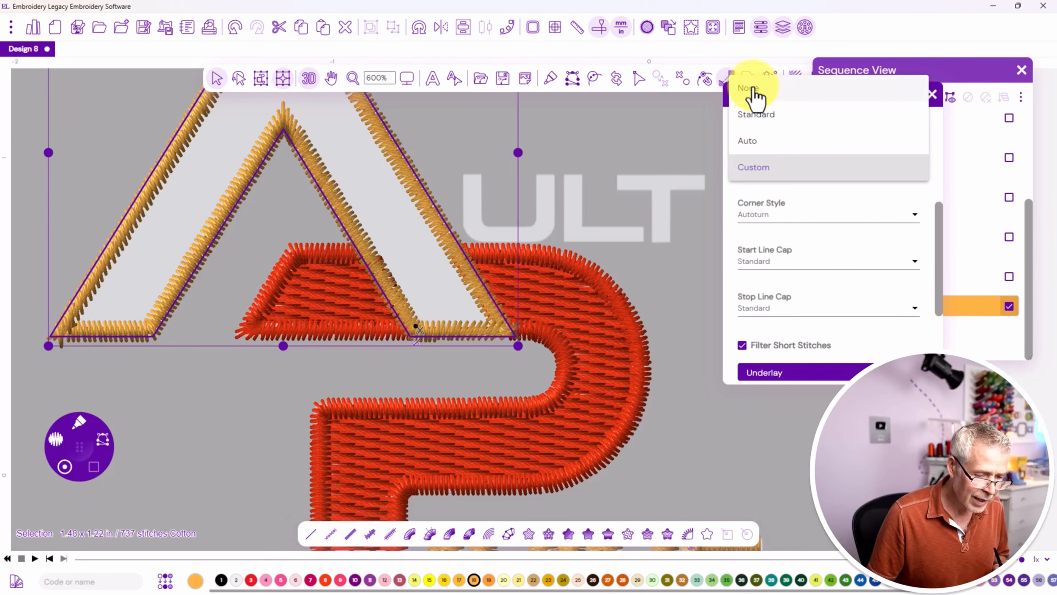
{"action": "left_click", "coordinate": [751, 261]}
{"action": "left_click", "coordinate": [751, 262]}
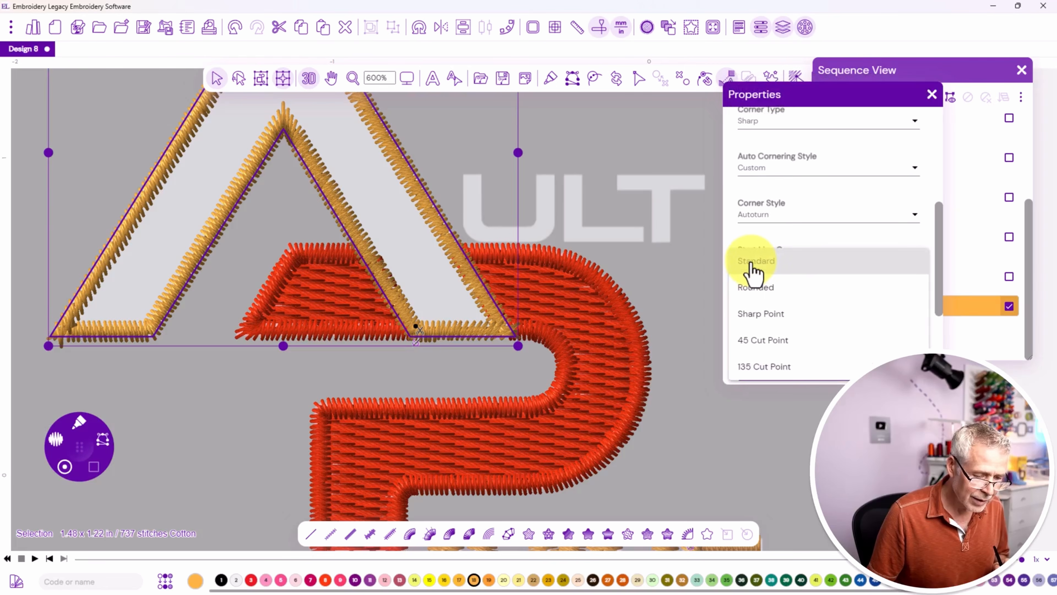
{"action": "left_click", "coordinate": [756, 221]}
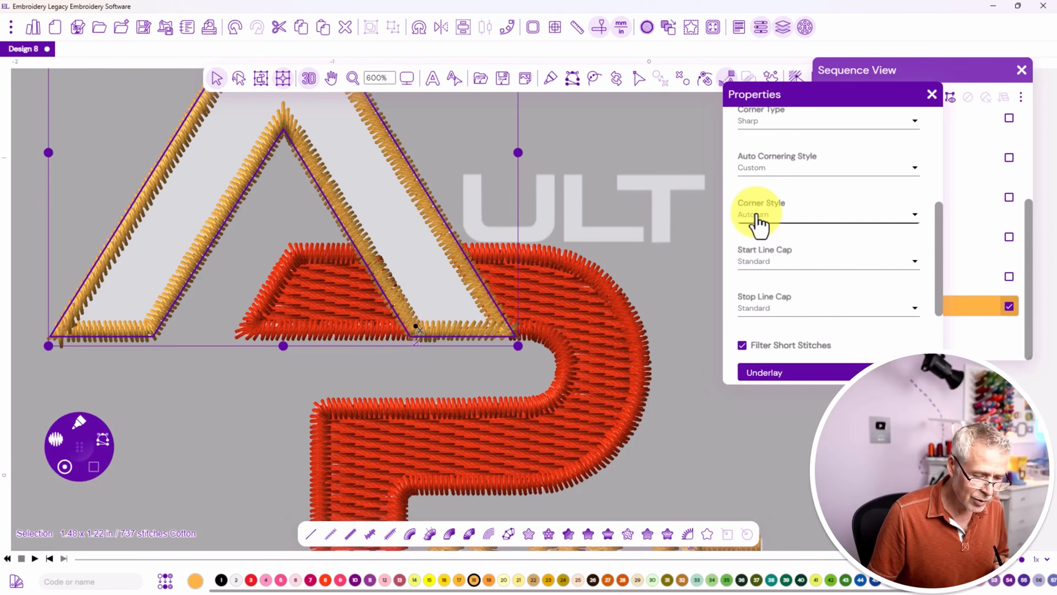
{"action": "left_click", "coordinate": [759, 221]}
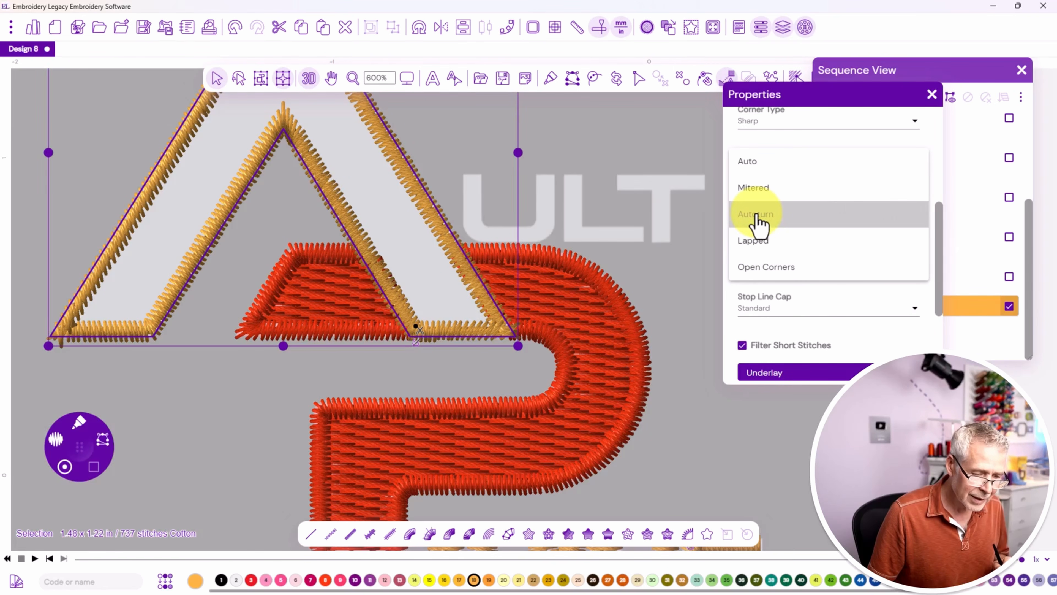
{"action": "left_click", "coordinate": [754, 162]}
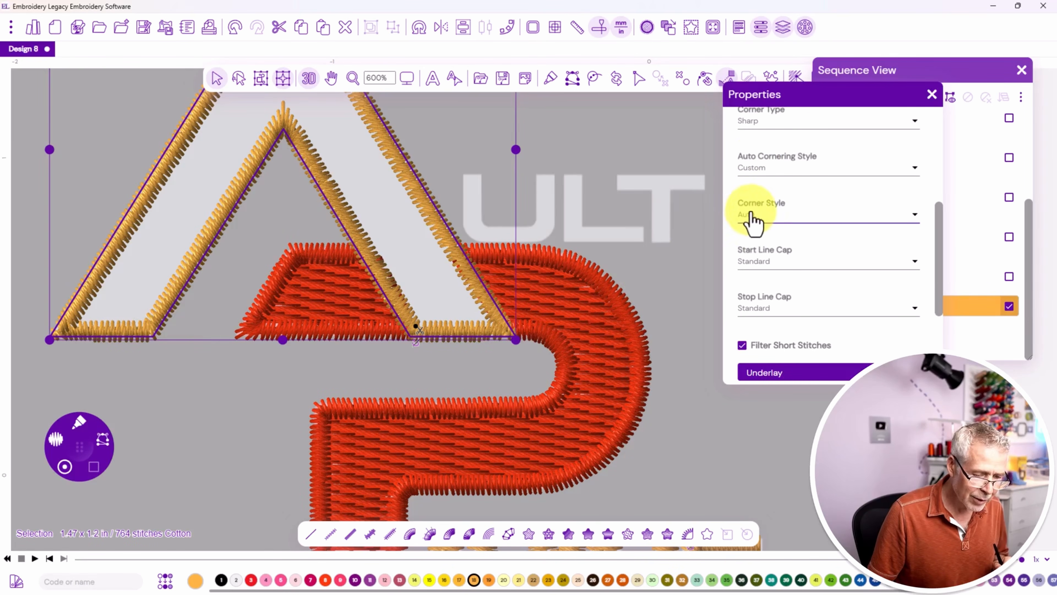
{"action": "left_click", "coordinate": [750, 266]}
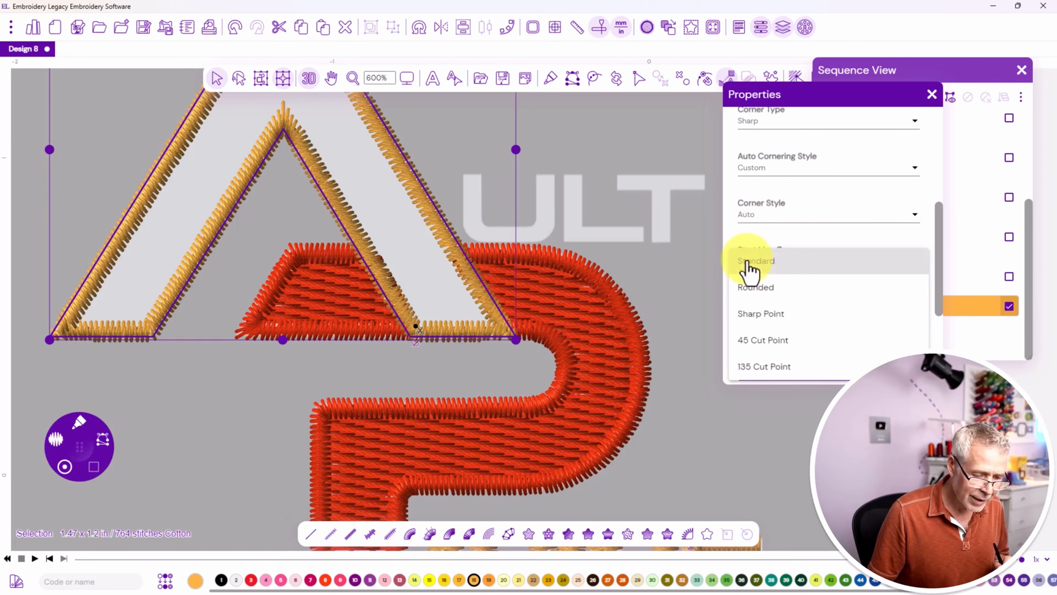
{"action": "left_click", "coordinate": [750, 260]}
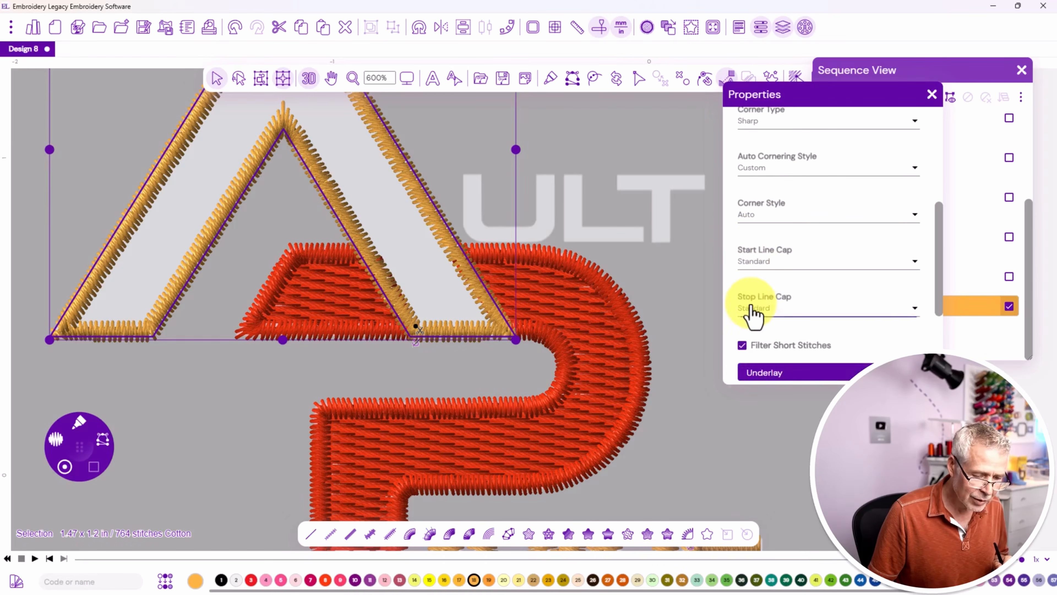
{"action": "left_click", "coordinate": [752, 309]}
{"action": "left_click", "coordinate": [752, 311]}
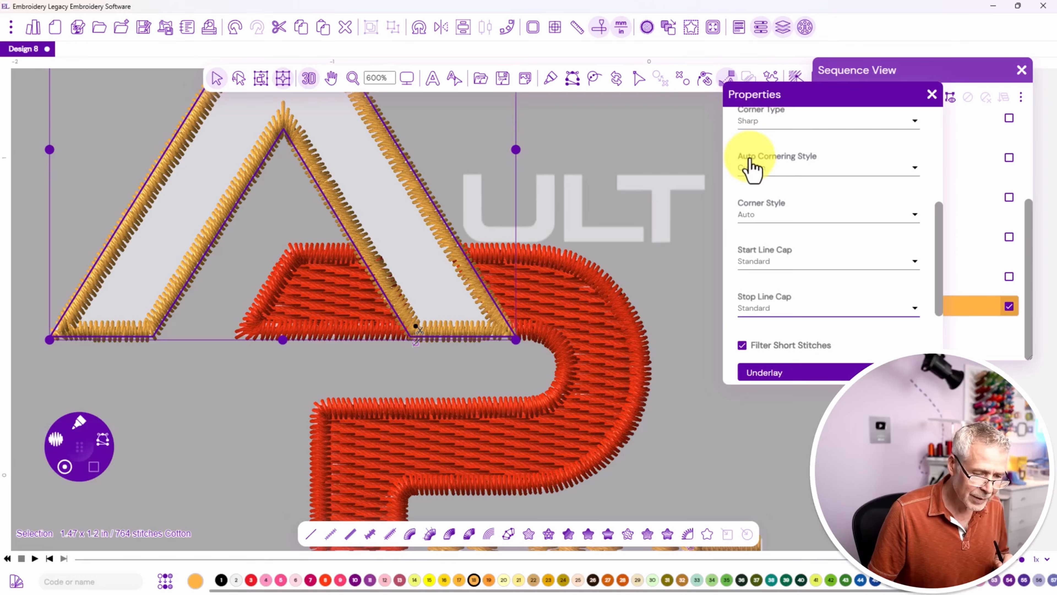
Set the A outline's auto cornering style to None, then deselect it and check the border around the letter
{"action": "scroll", "coordinate": [752, 169], "scroll_direction": "up", "scroll_amount": 1}
{"action": "left_click", "coordinate": [751, 225]}
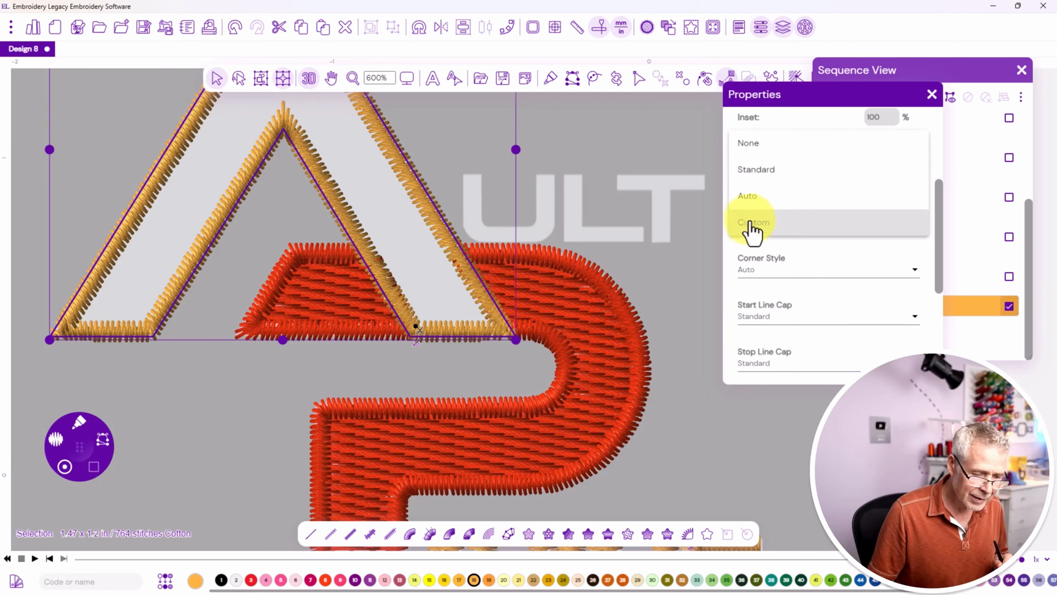
{"action": "left_click", "coordinate": [750, 146]}
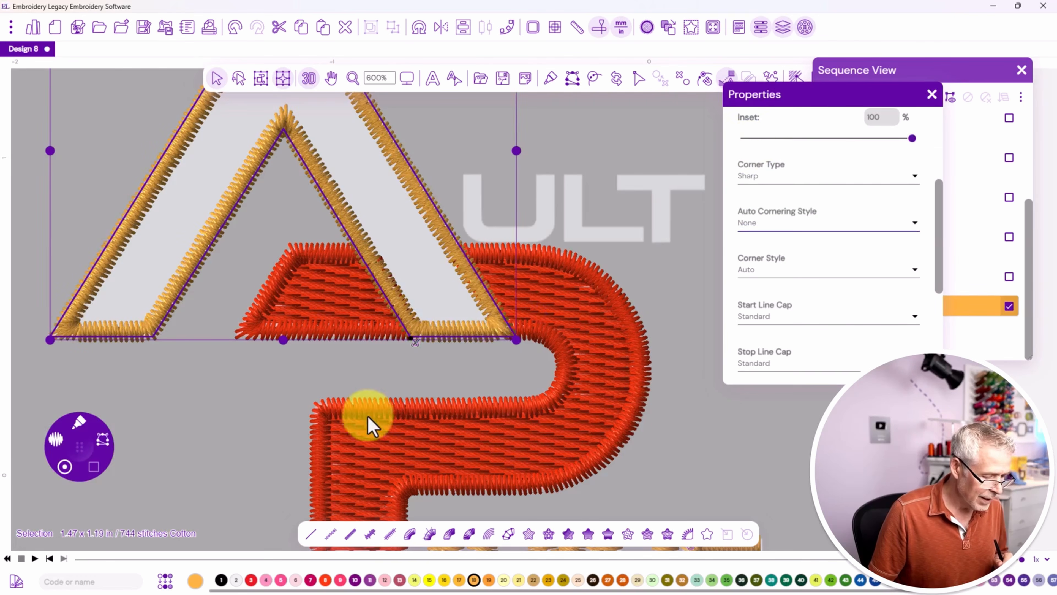
{"action": "left_click", "coordinate": [182, 411]}
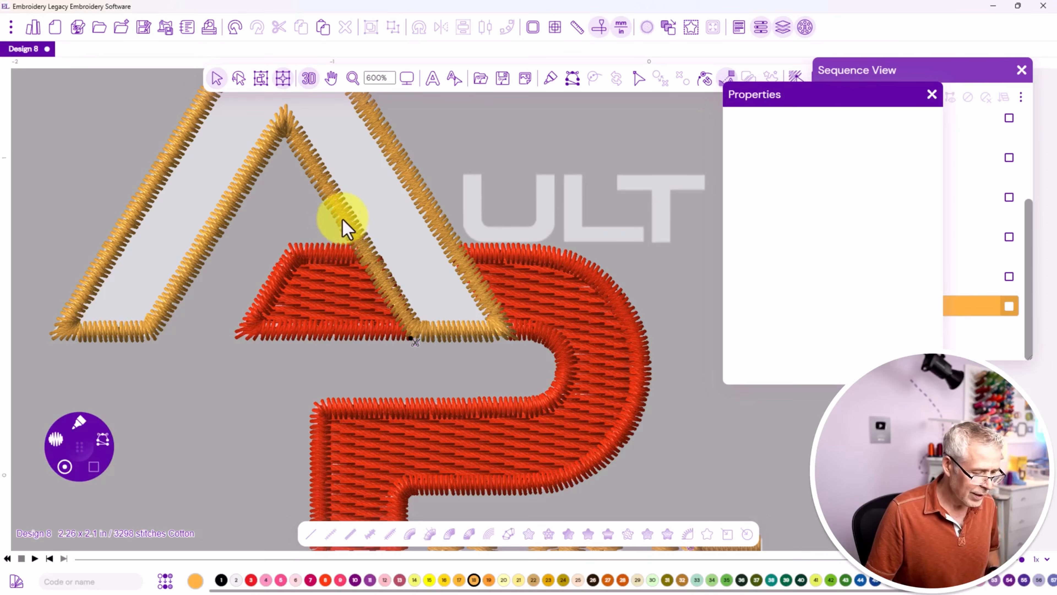
{"action": "left_click_drag", "start_coordinate": [346, 212], "coordinate": [371, 303]}
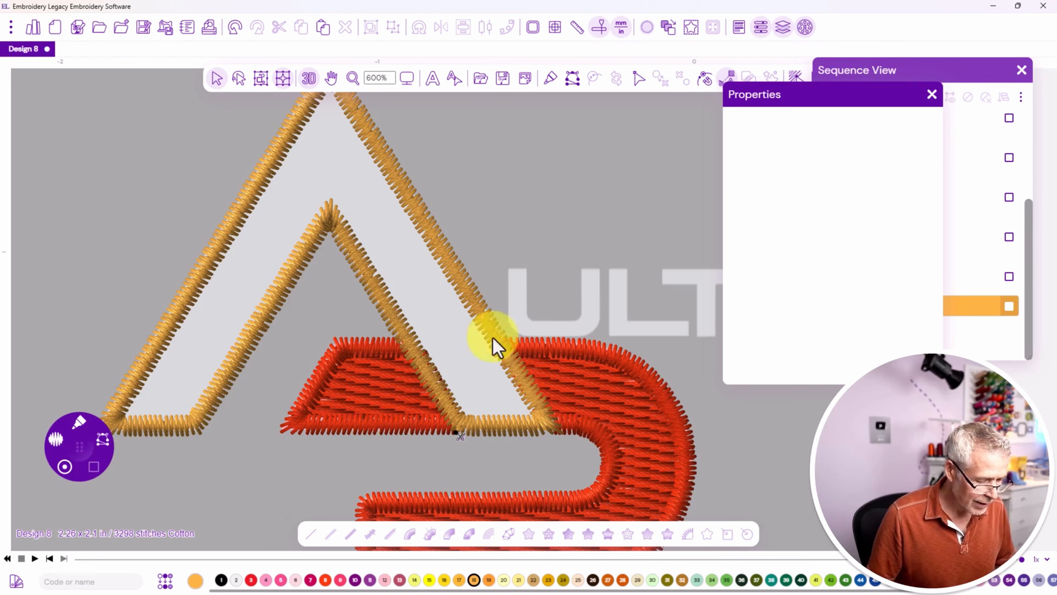
Start a Run path at the inner corner of the A's right foot and zigzag across that foot and back as underlay
{"action": "left_click", "coordinate": [887, 77]}
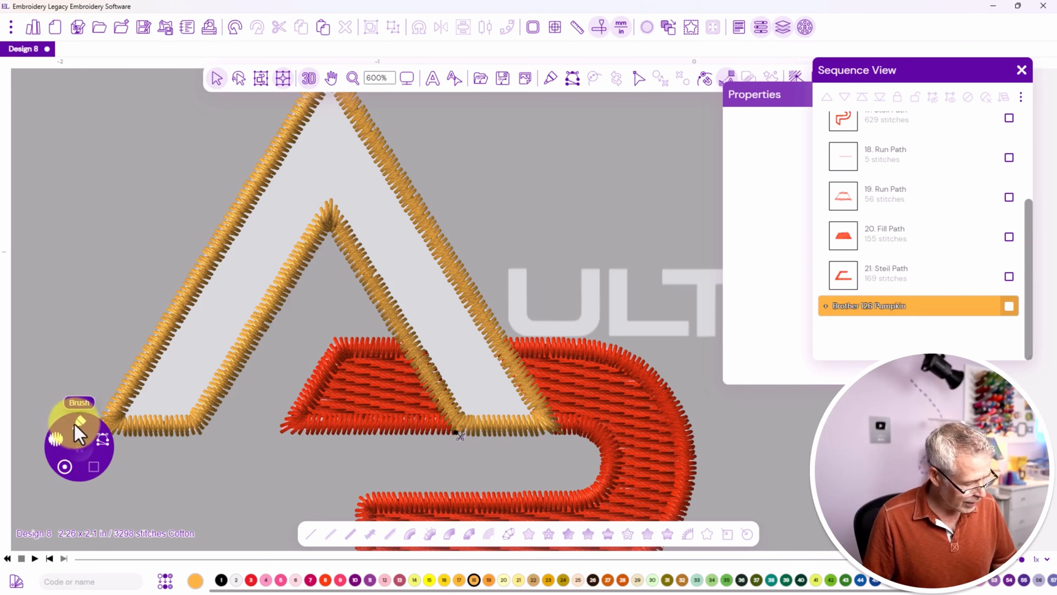
{"action": "key", "text": "d"}
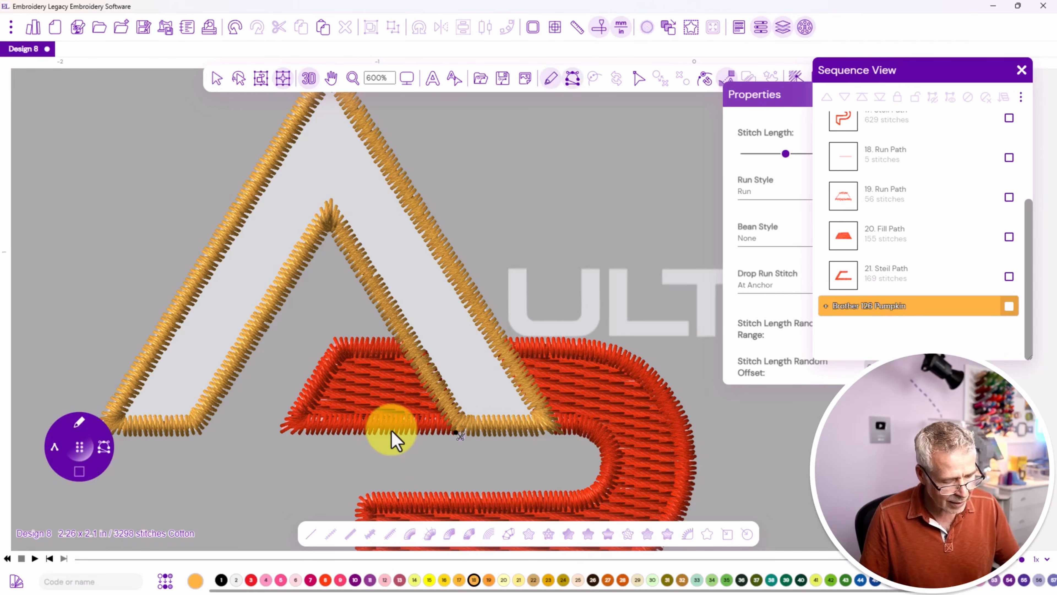
{"action": "left_click", "coordinate": [479, 419]}
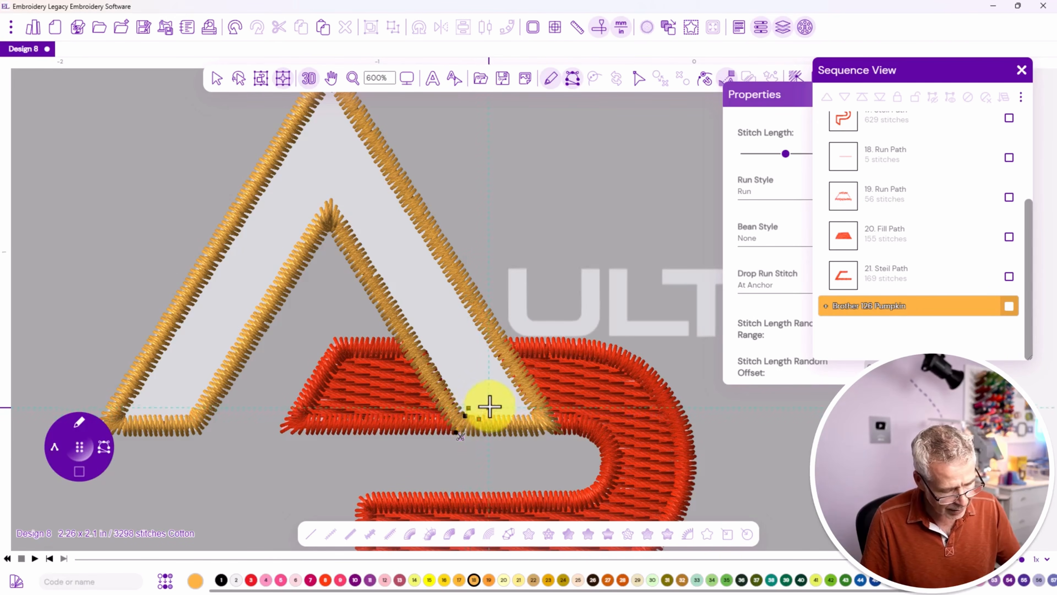
{"action": "left_click", "coordinate": [492, 404]}
{"action": "left_click", "coordinate": [504, 421]}
{"action": "left_click", "coordinate": [515, 405]}
{"action": "left_click", "coordinate": [528, 420]}
{"action": "left_click", "coordinate": [532, 406]}
{"action": "left_click", "coordinate": [517, 421]}
{"action": "left_click", "coordinate": [505, 405]}
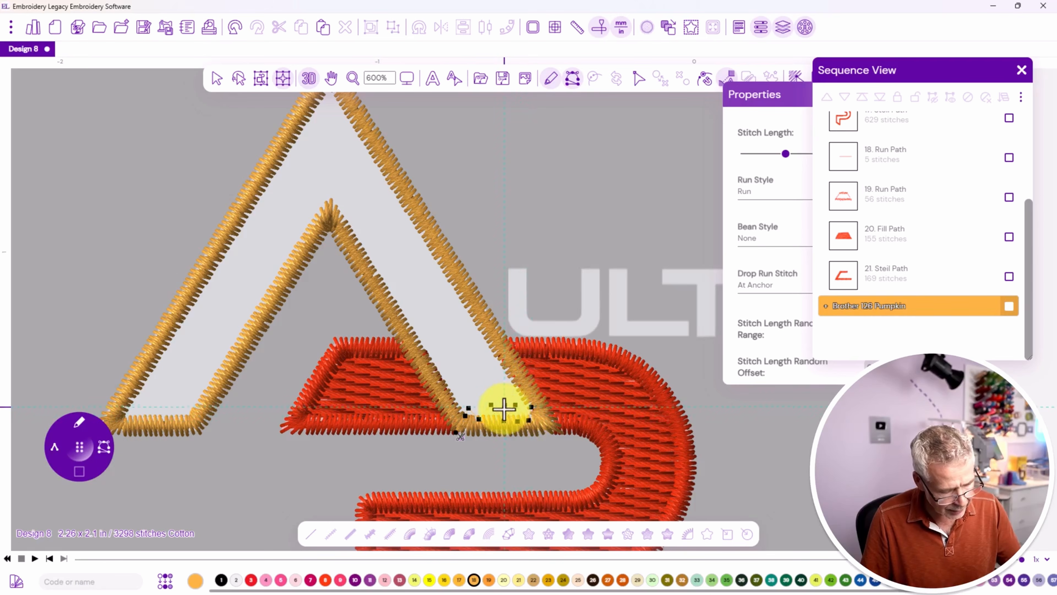
{"action": "left_click", "coordinate": [494, 422]}
{"action": "left_click", "coordinate": [480, 404]}
{"action": "left_click", "coordinate": [472, 423]}
{"action": "left_click", "coordinate": [465, 412]}
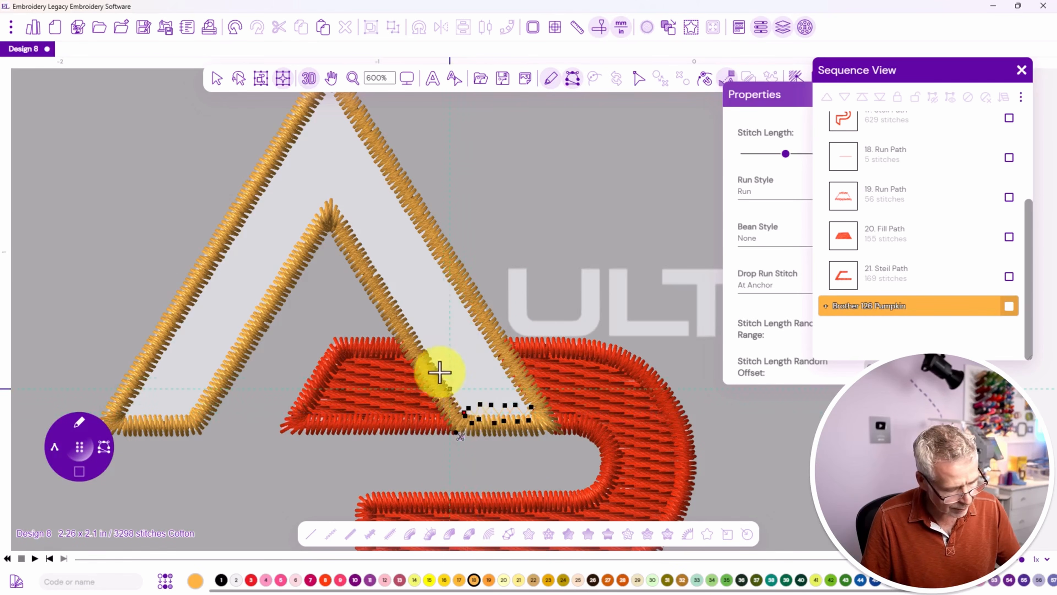
Continue the underlay run over the A's inner peak to the left foot and zigzag across it and back
{"action": "left_click", "coordinate": [331, 196]}
{"action": "left_click", "coordinate": [180, 410]}
{"action": "left_click", "coordinate": [172, 424]}
{"action": "left_click", "coordinate": [162, 406]}
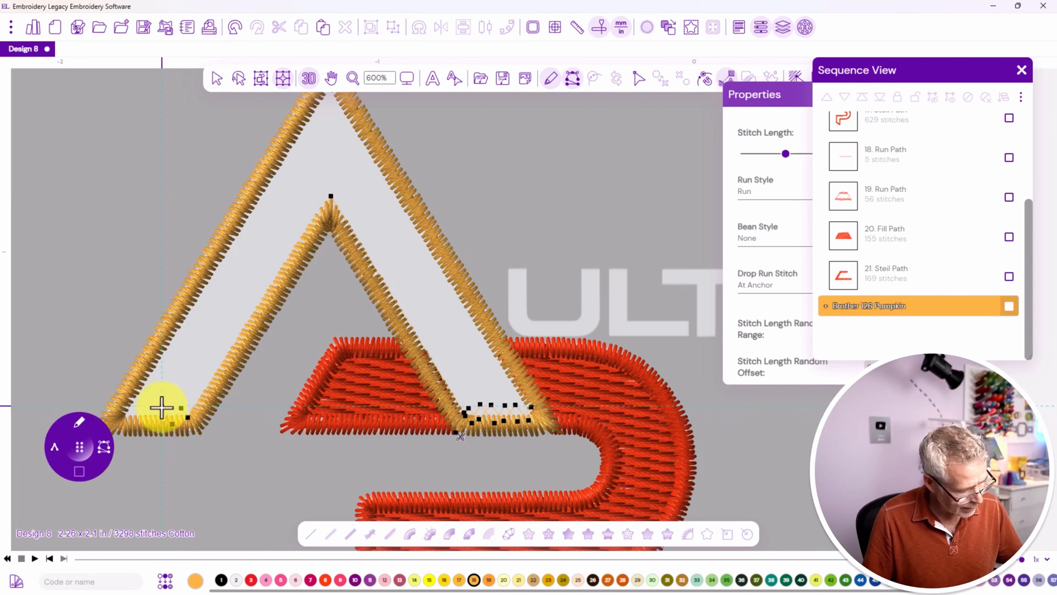
{"action": "left_click", "coordinate": [155, 423]}
{"action": "left_click", "coordinate": [142, 406]}
{"action": "left_click", "coordinate": [125, 404]}
{"action": "left_click", "coordinate": [126, 422]}
{"action": "left_click", "coordinate": [140, 413]}
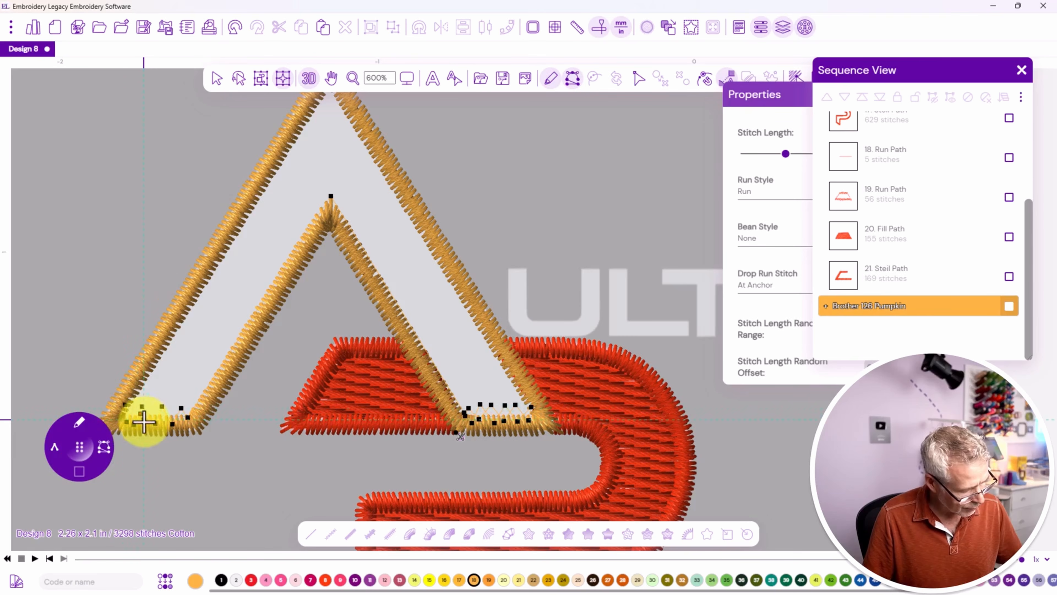
{"action": "left_click", "coordinate": [151, 409]}
{"action": "left_click", "coordinate": [164, 420]}
{"action": "left_click", "coordinate": [176, 406]}
{"action": "left_click", "coordinate": [182, 423]}
{"action": "left_click", "coordinate": [189, 416]}
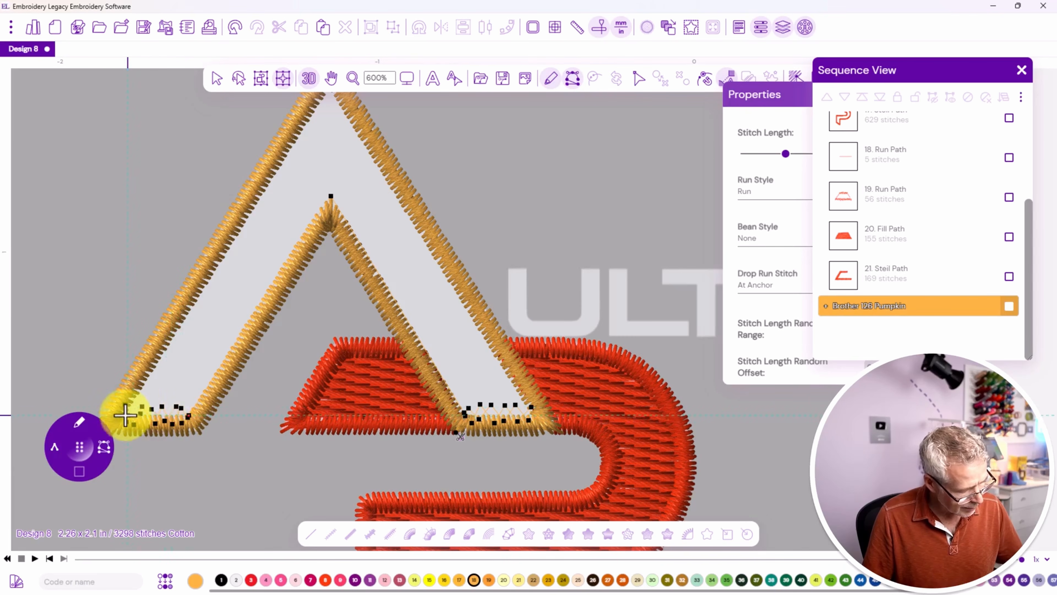
Carry the underlay run from the left foot's outer corner over the A's top peak to the right foot's outer corner
{"action": "left_click", "coordinate": [122, 416]}
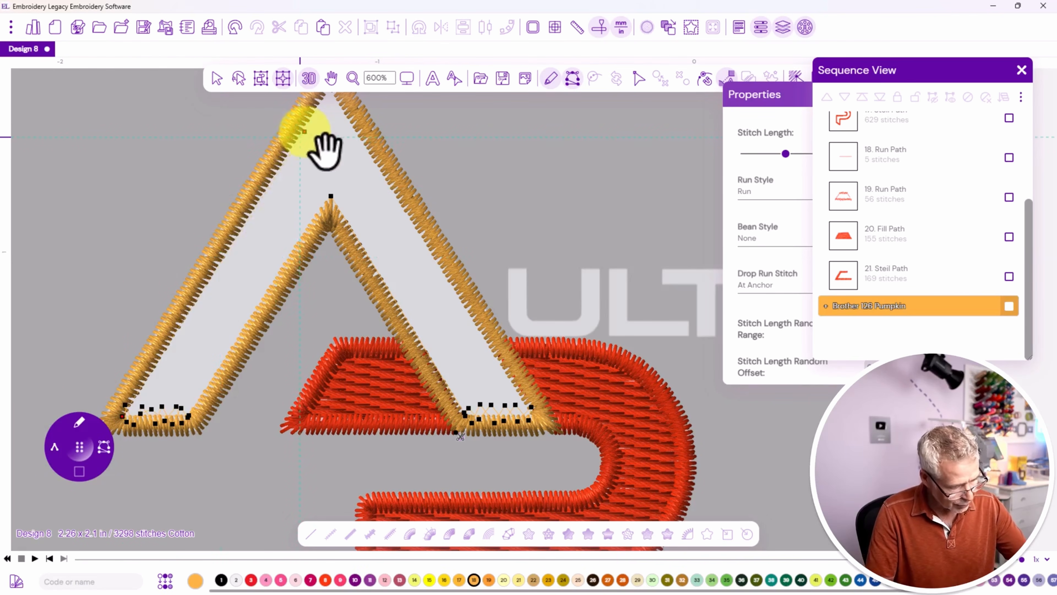
{"action": "left_click_drag", "start_coordinate": [305, 133], "coordinate": [308, 221]}
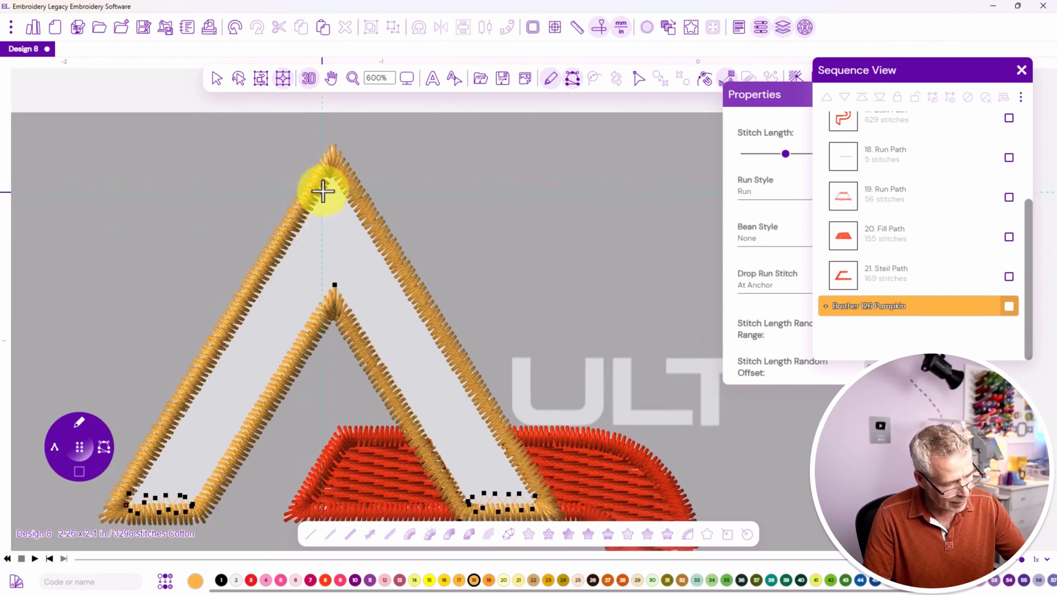
{"action": "left_click", "coordinate": [332, 175]}
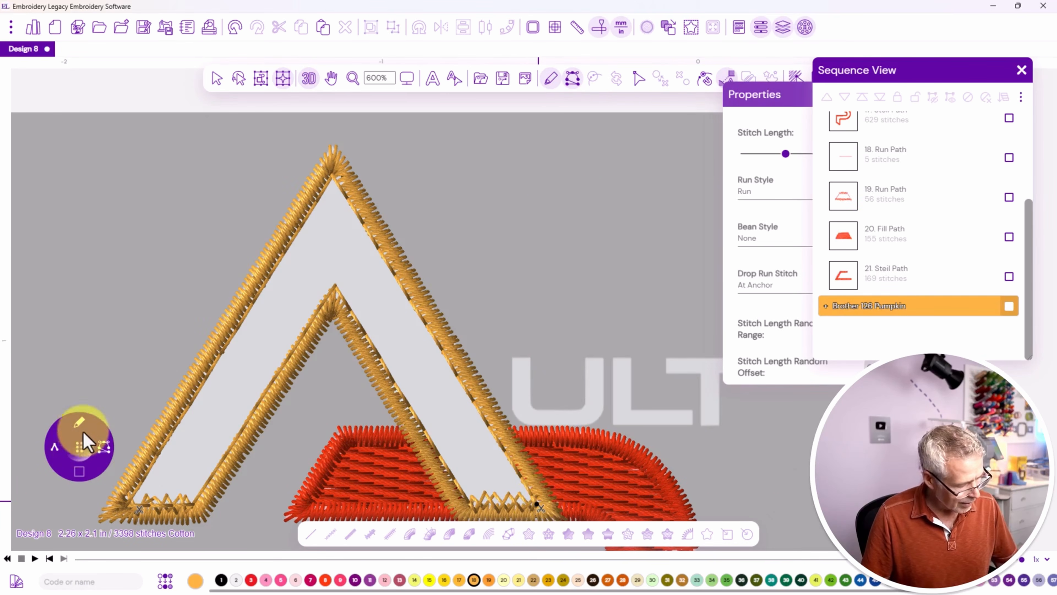
Draw a closed Fill shape over the whole A, placing its edges beneath the border and adding three points at the inner peak
{"action": "left_click", "coordinate": [79, 423]}
{"action": "left_click", "coordinate": [107, 483]}
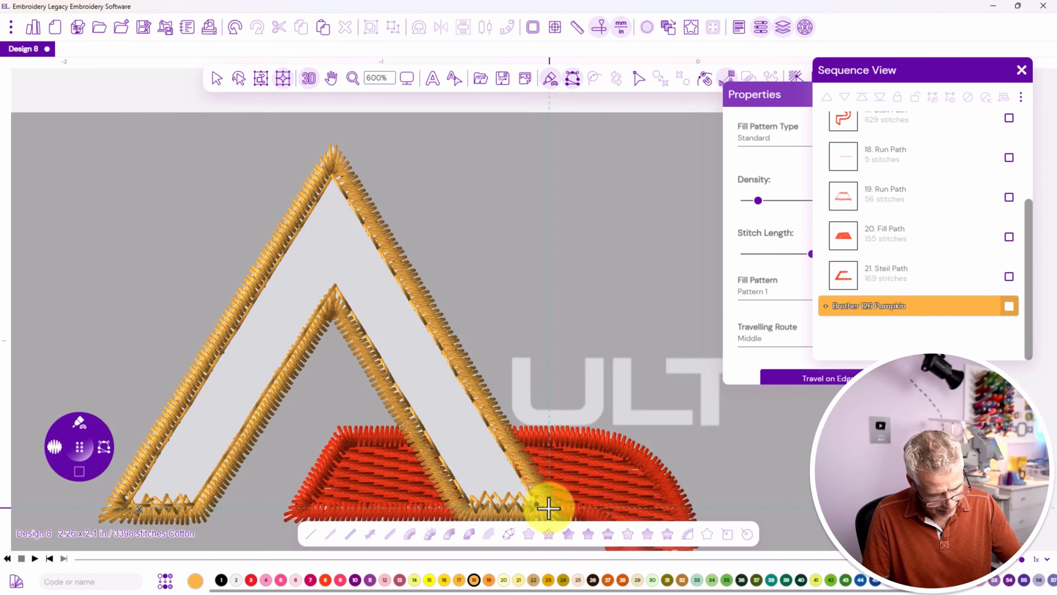
{"action": "left_click", "coordinate": [553, 507]}
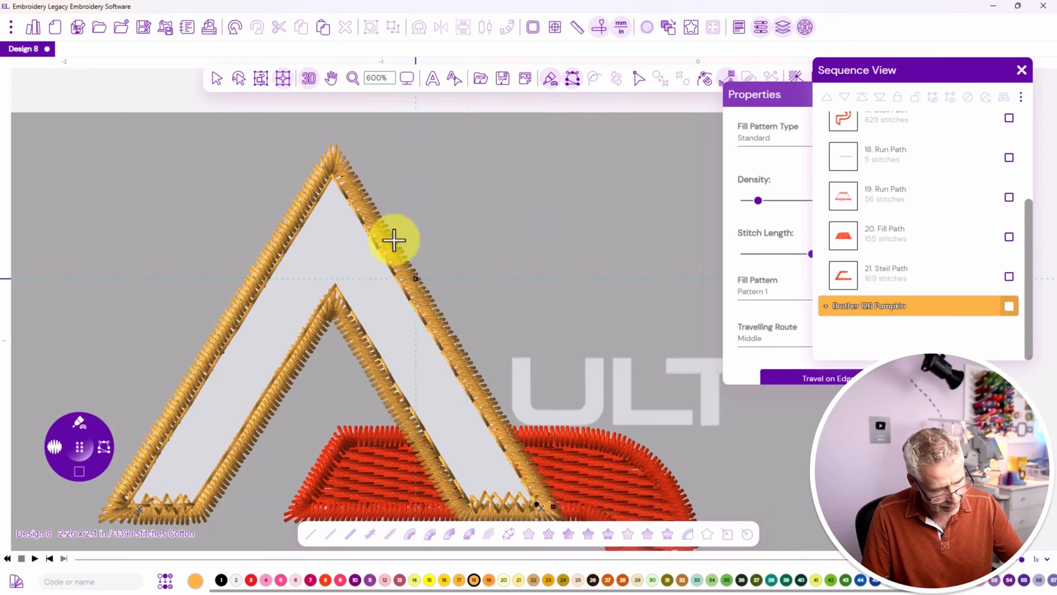
{"action": "left_click", "coordinate": [346, 170]}
{"action": "left_click", "coordinate": [318, 172]}
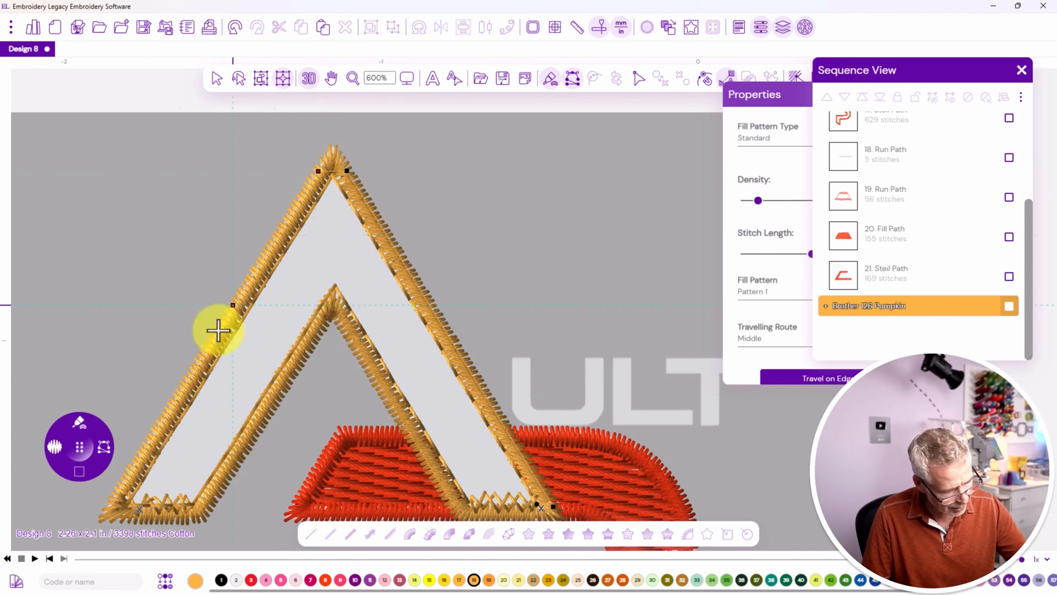
{"action": "left_click", "coordinate": [111, 506]}
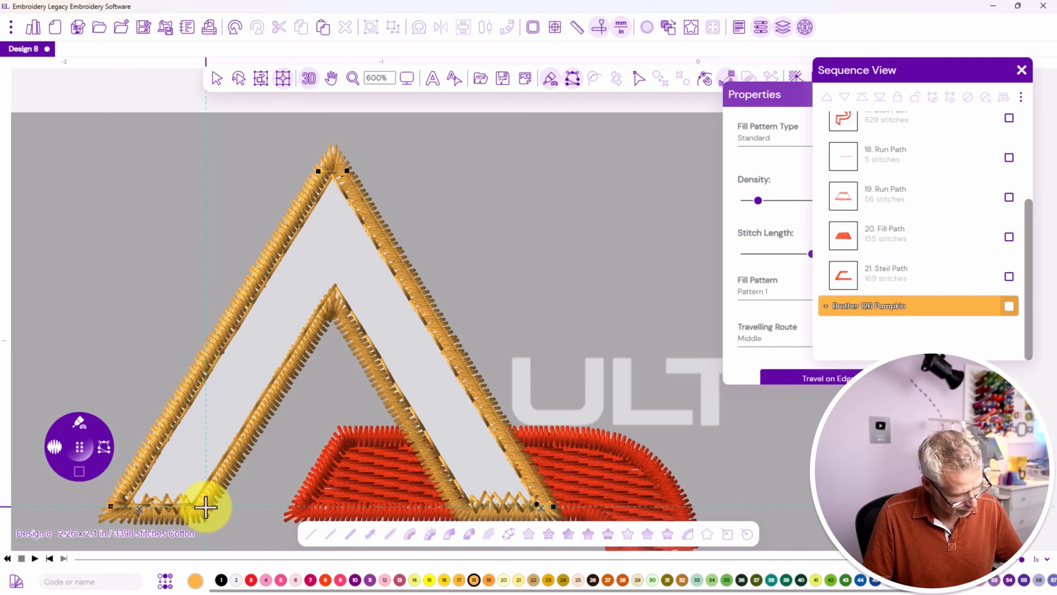
{"action": "left_click", "coordinate": [206, 506]}
{"action": "left_click", "coordinate": [327, 317]}
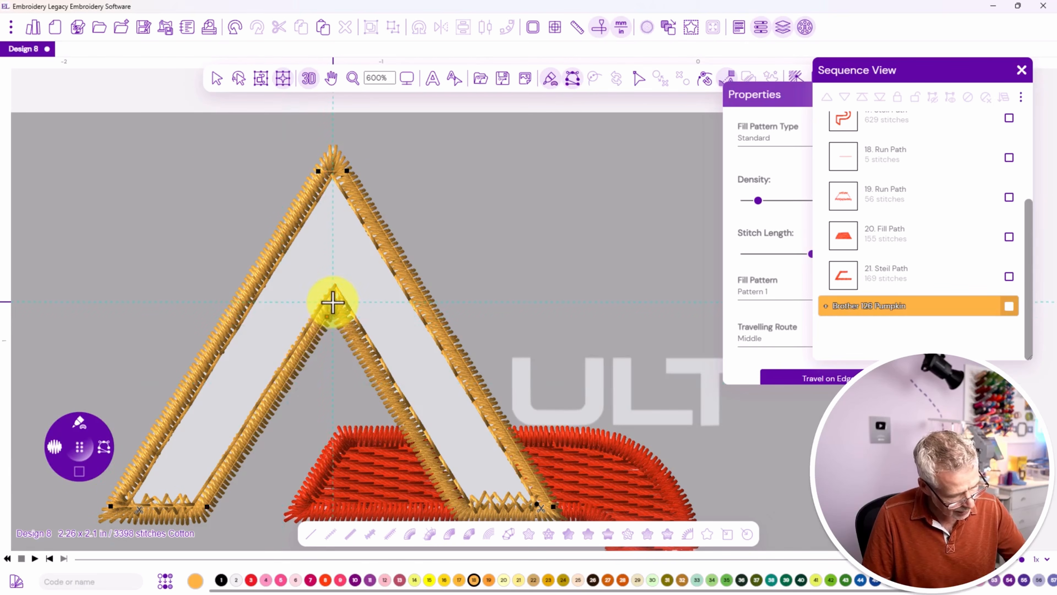
{"action": "left_click", "coordinate": [338, 316]}
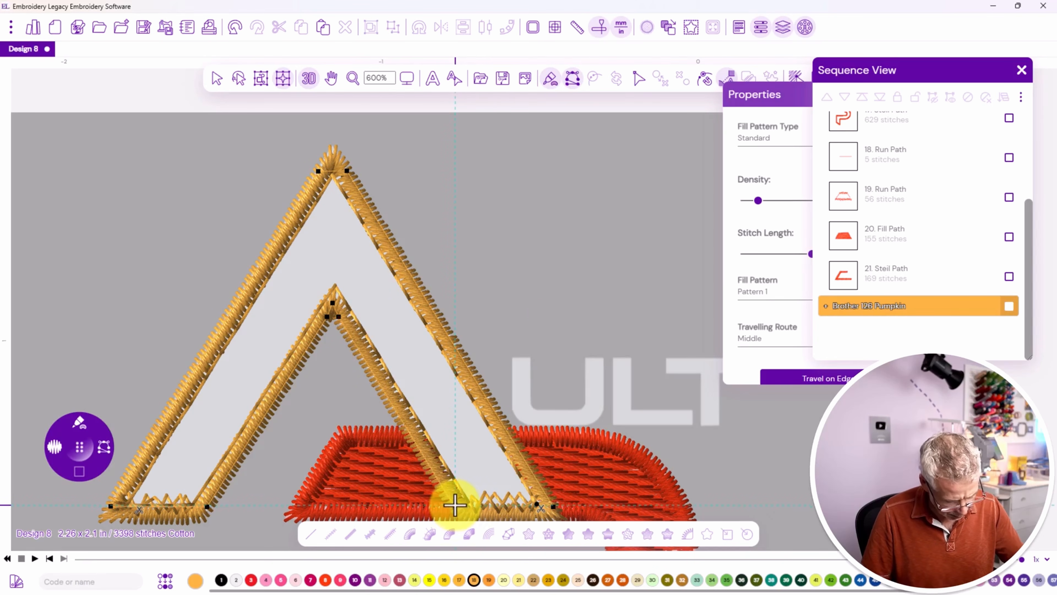
{"action": "left_click", "coordinate": [455, 505]}
{"action": "right_click", "coordinate": [457, 504]}
Give the A's fill a nearly horizontal stitch angle and move its start point to the right foot's outer corner
{"action": "left_click", "coordinate": [549, 499]}
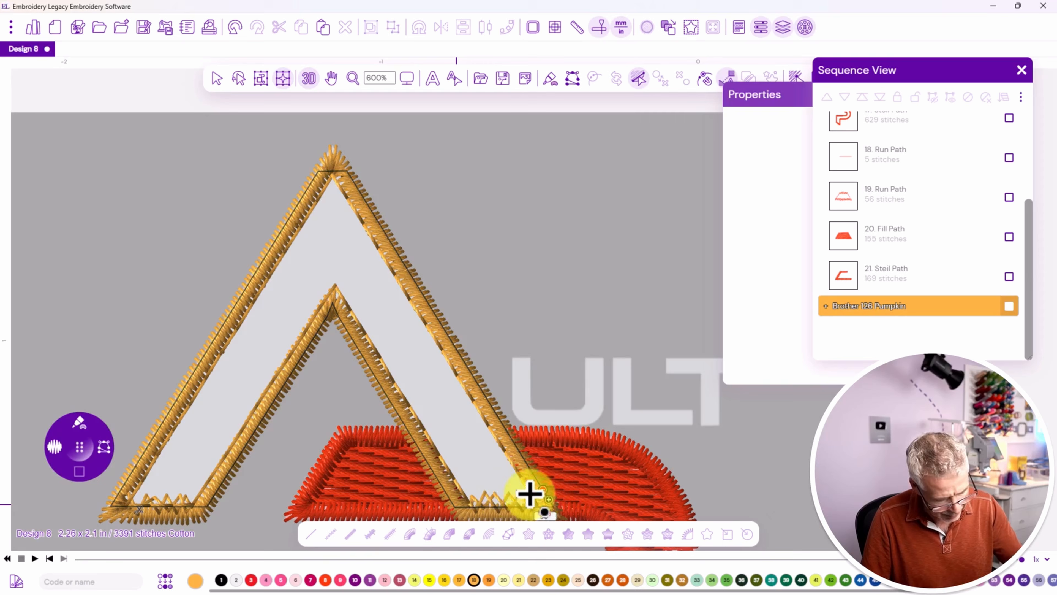
{"action": "left_click", "coordinate": [448, 493]}
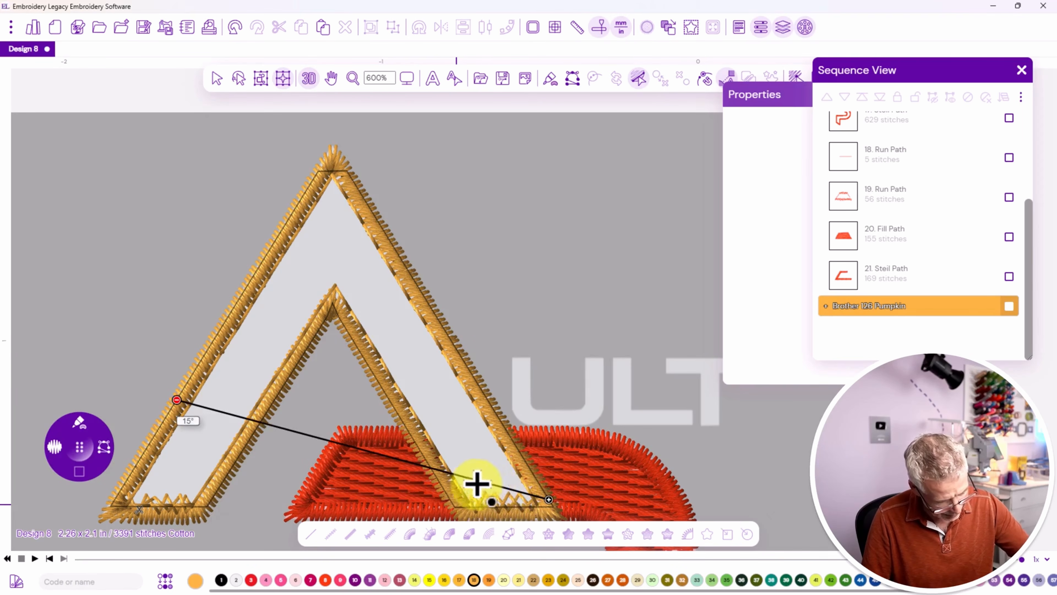
{"action": "left_click", "coordinate": [481, 498]}
{"action": "right_click", "coordinate": [482, 498]}
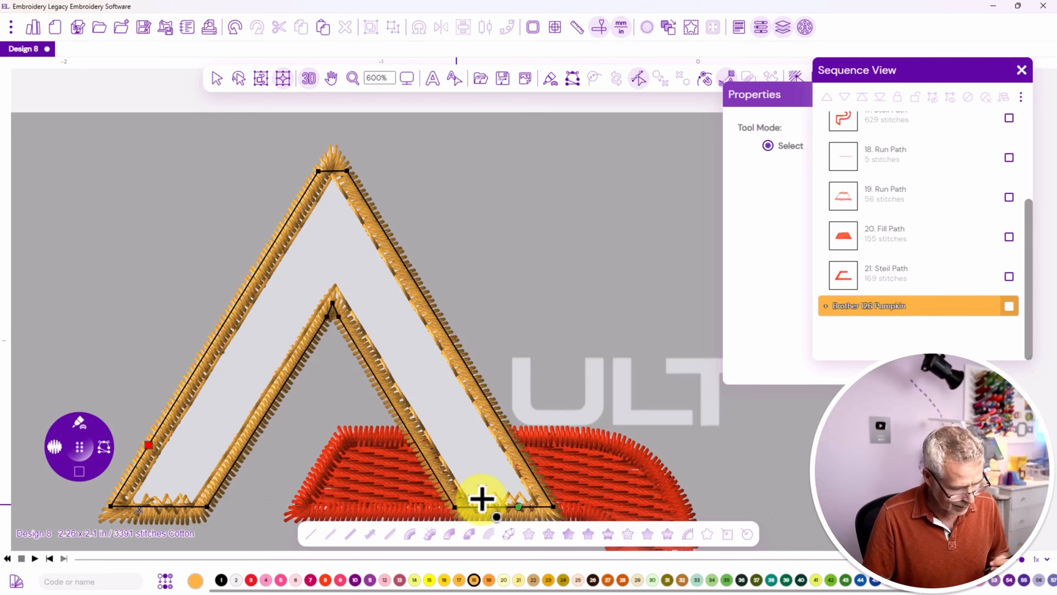
{"action": "left_click_drag", "start_coordinate": [519, 506], "coordinate": [545, 507]}
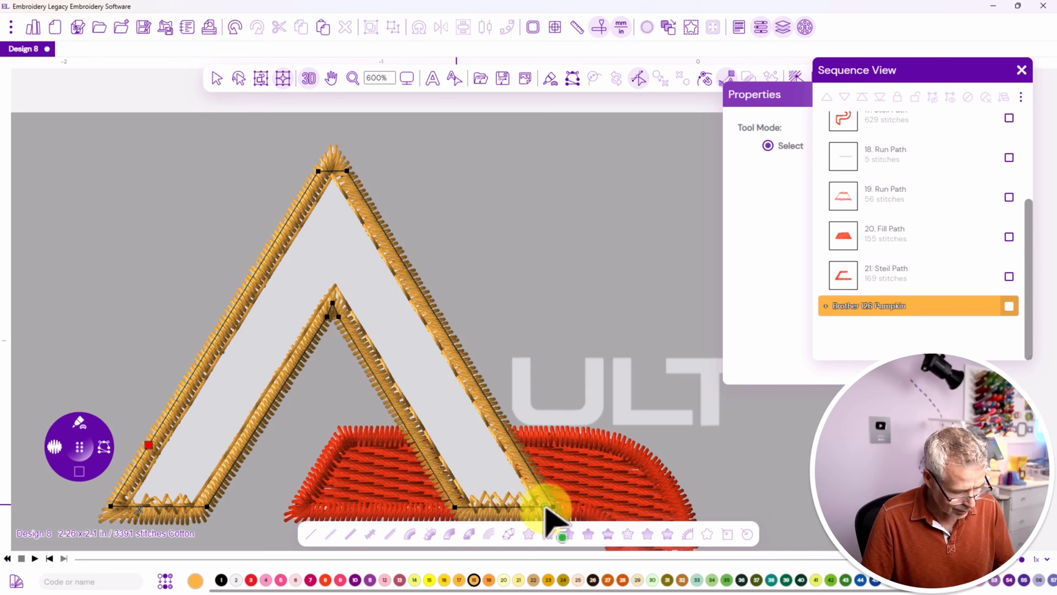
{"action": "right_click", "coordinate": [548, 508]}
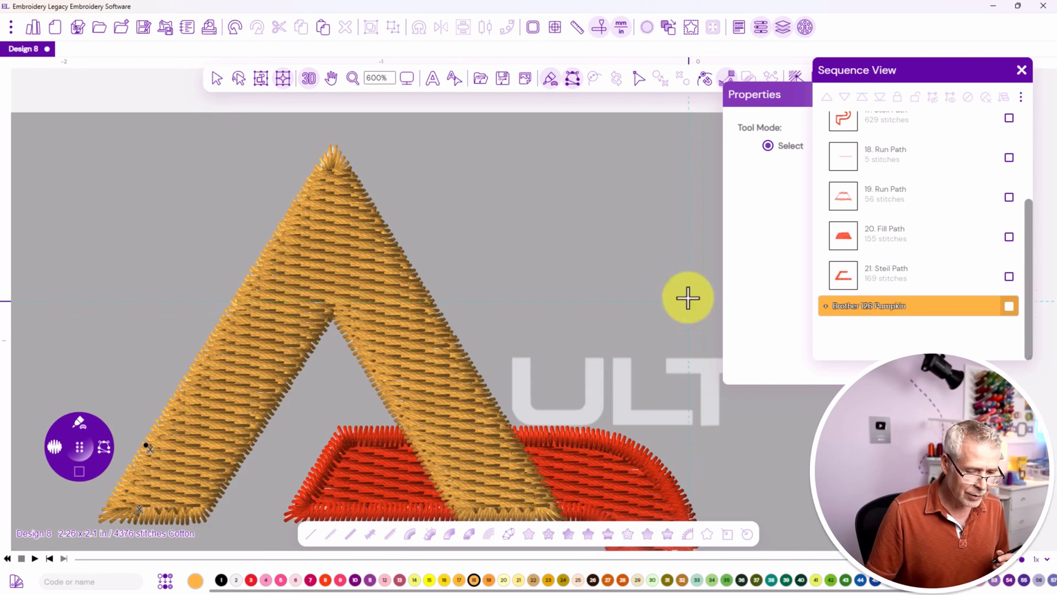
Expand the Brother Pumpkin group and move the A's Steil border after the run and fill paths in the sequence
{"action": "left_click", "coordinate": [824, 307]}
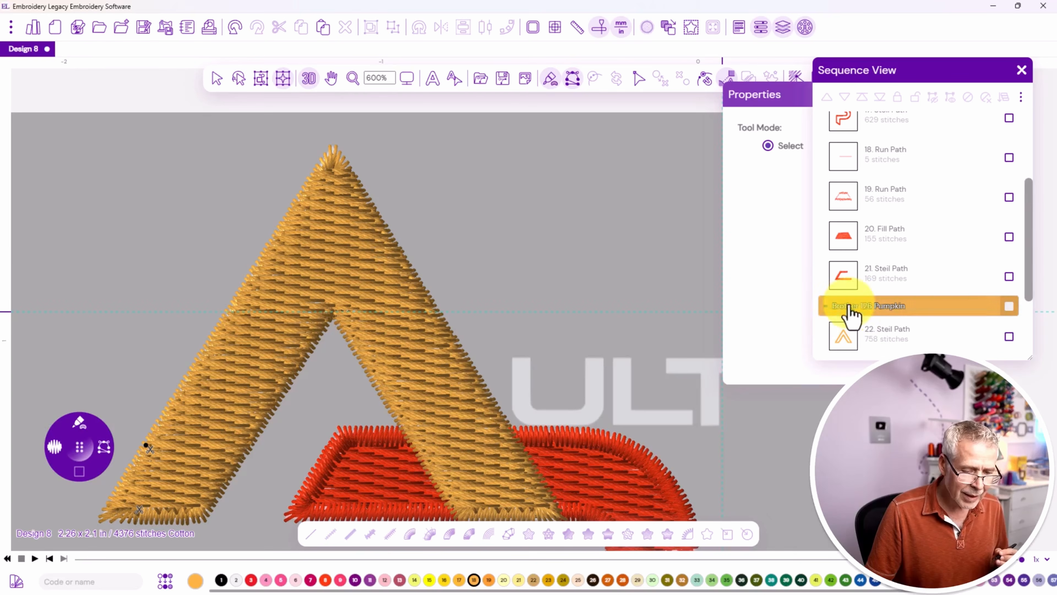
{"action": "scroll", "coordinate": [1035, 260], "scroll_direction": "down", "scroll_amount": 3}
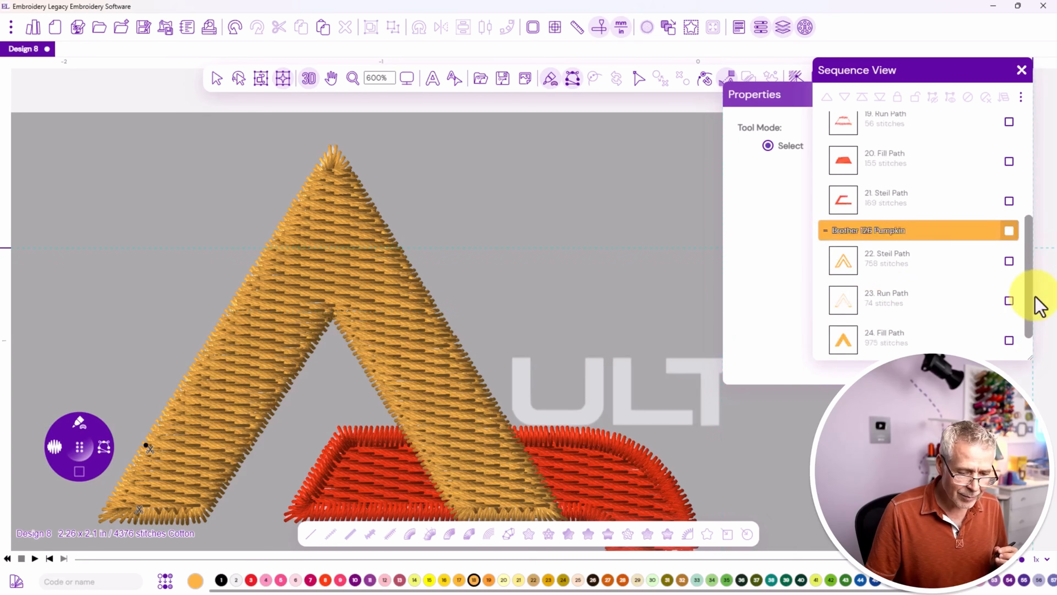
{"action": "left_click", "coordinate": [845, 221]}
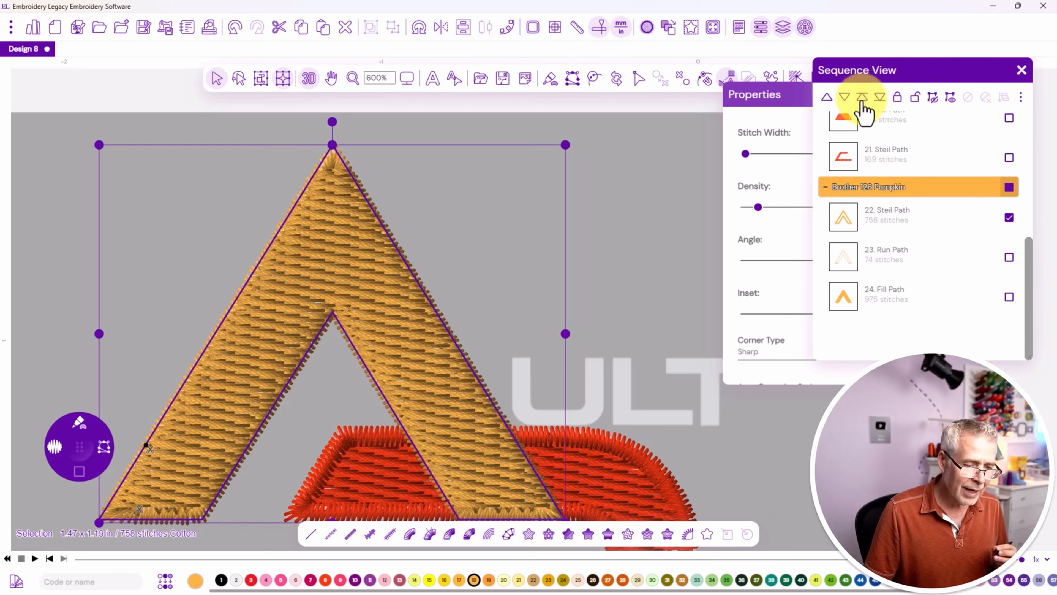
{"action": "left_click", "coordinate": [845, 100]}
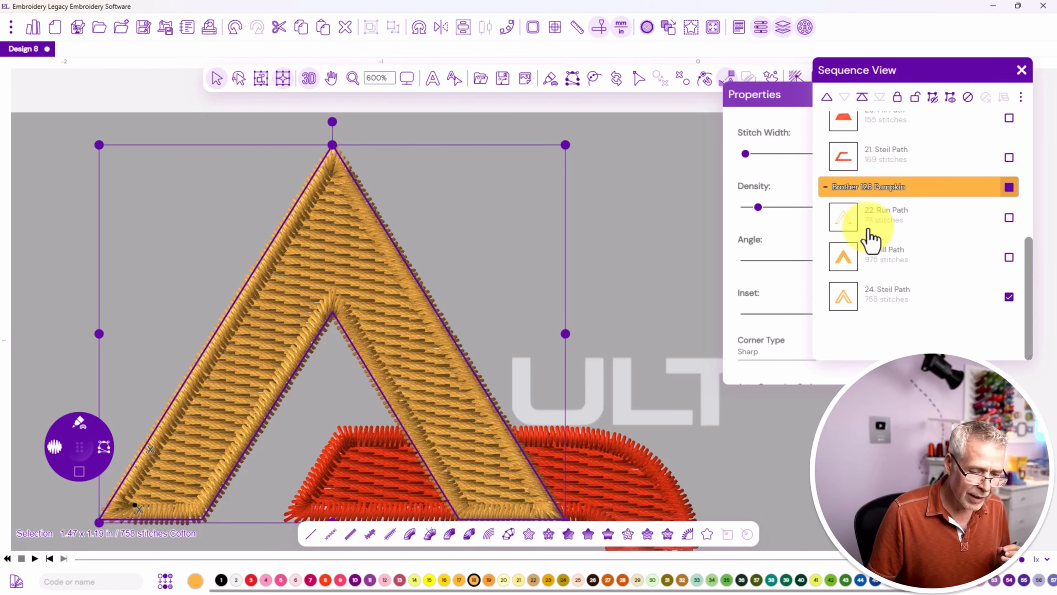
Check the underlay run's start and stop points, and move the A fill's stop point to the left foot's inner corner
{"action": "left_click", "coordinate": [843, 219]}
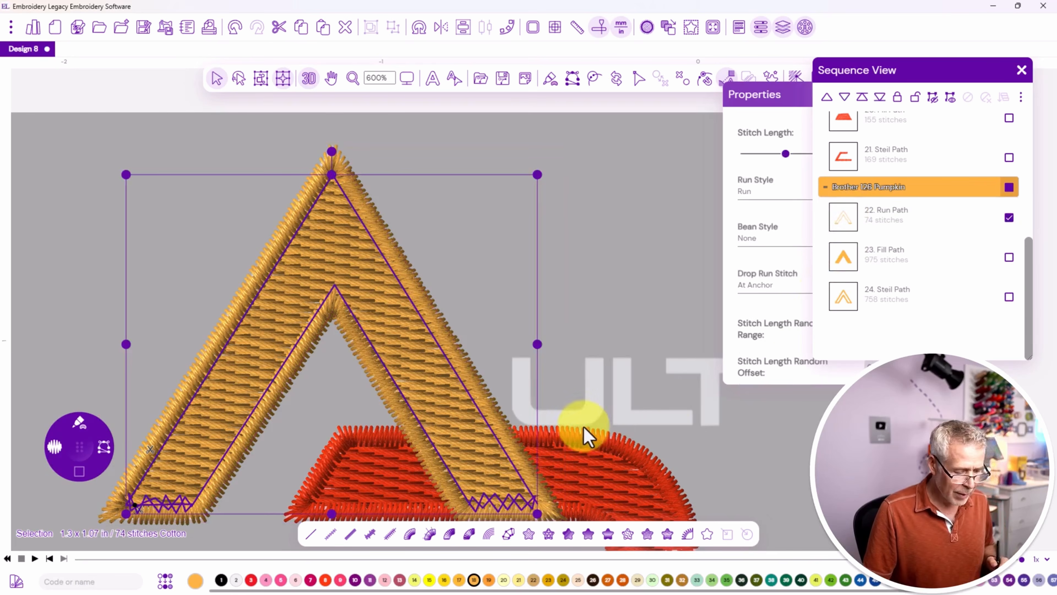
{"action": "key", "text": "space"}
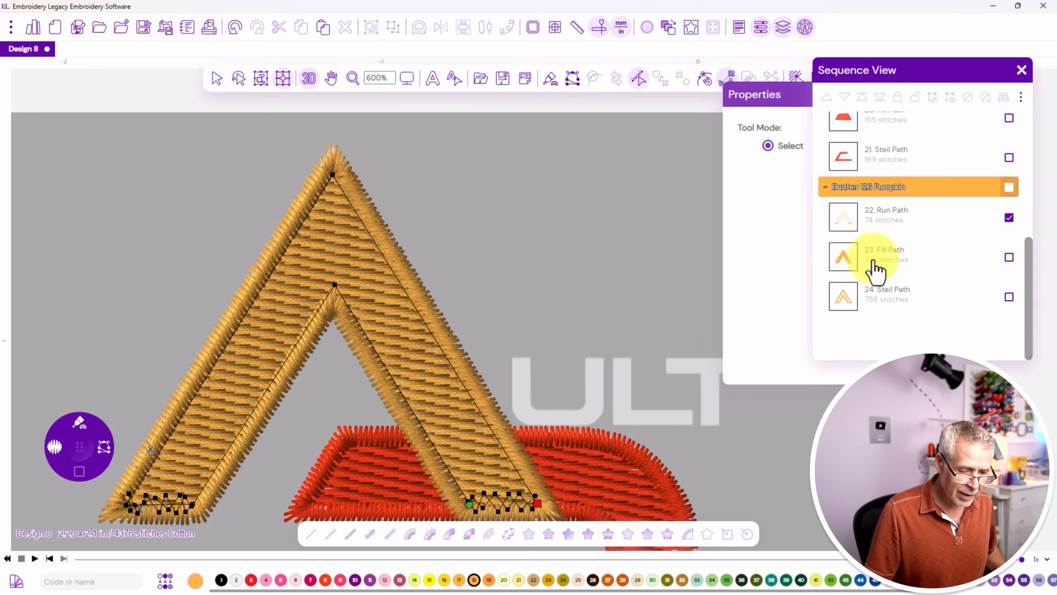
{"action": "left_click", "coordinate": [1010, 258]}
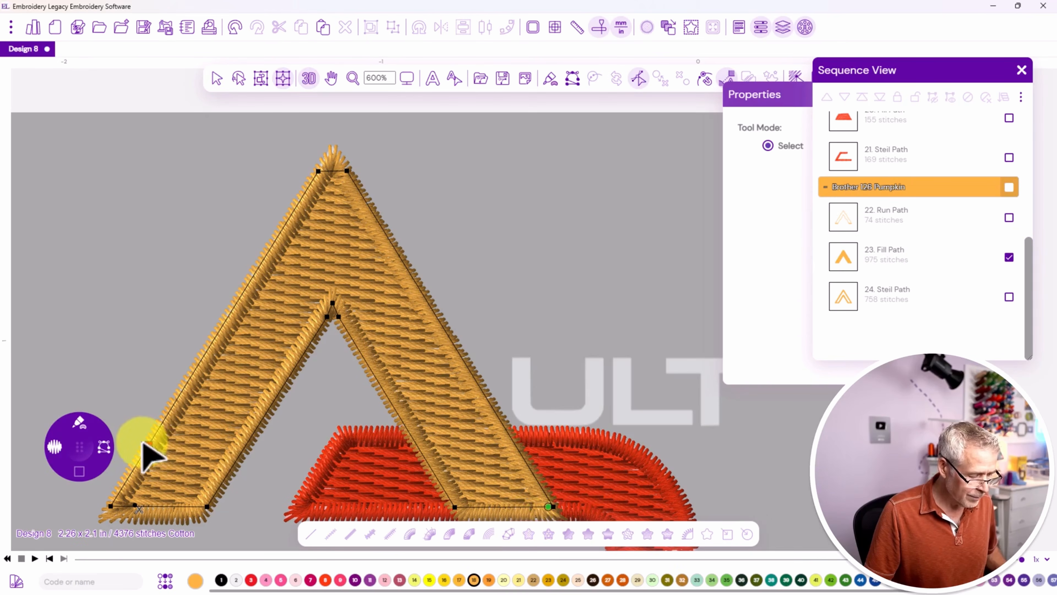
{"action": "left_click_drag", "start_coordinate": [144, 442], "coordinate": [114, 489]}
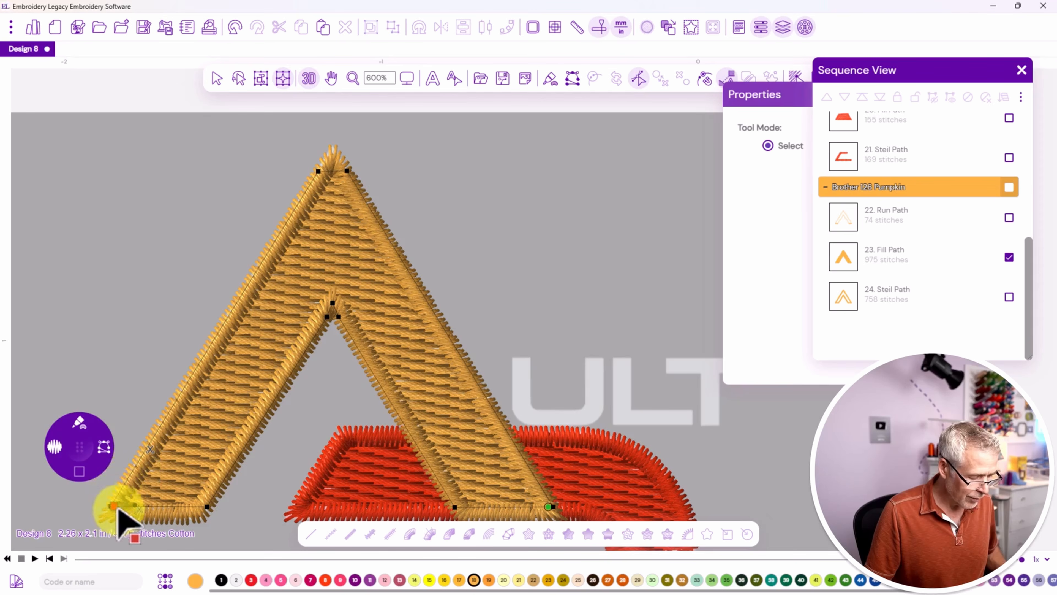
{"action": "left_click", "coordinate": [206, 506]}
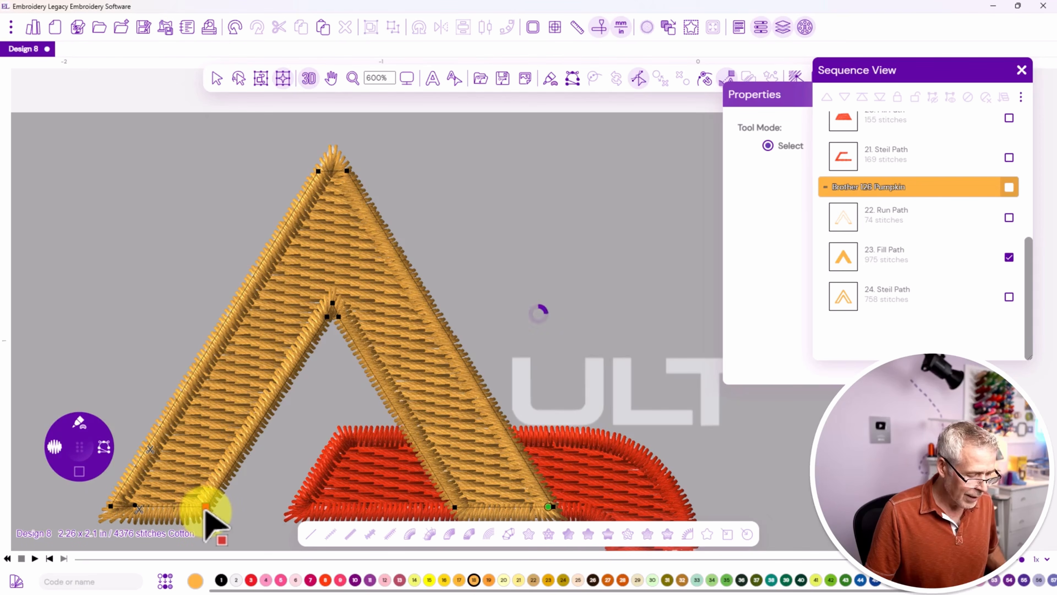
Move the Steil border's start point to the left foot's inner corner and its stop point to the right leg's outer edge beside the U
{"action": "left_click", "coordinate": [1009, 297]}
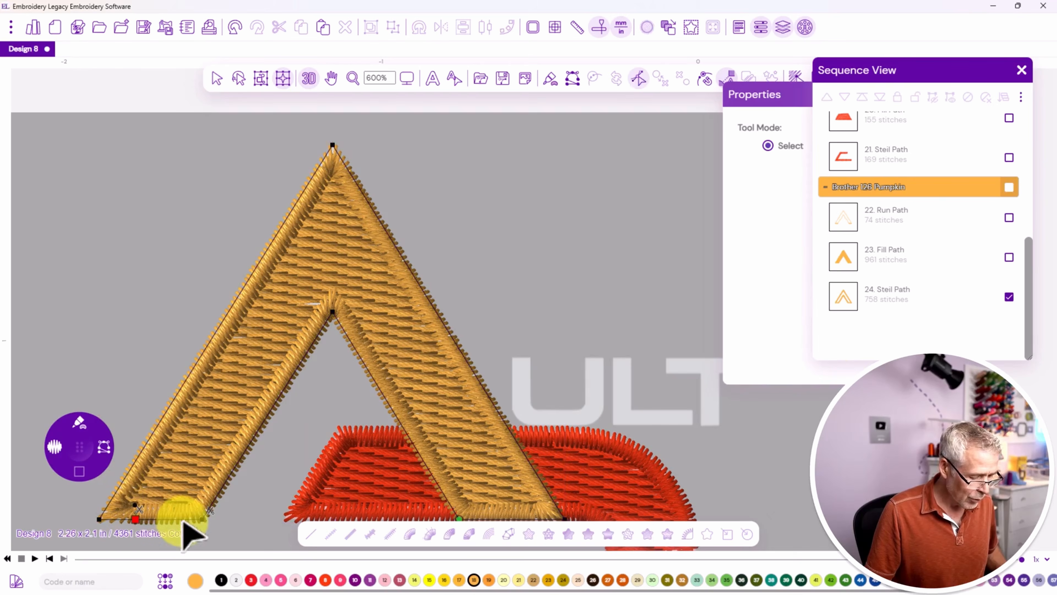
{"action": "mouse_move", "coordinate": [459, 519]}
{"action": "left_mouse_down"}
{"action": "mouse_move", "coordinate": [266, 491]}
{"action": "mouse_move", "coordinate": [206, 518]}
{"action": "left_mouse_up"}
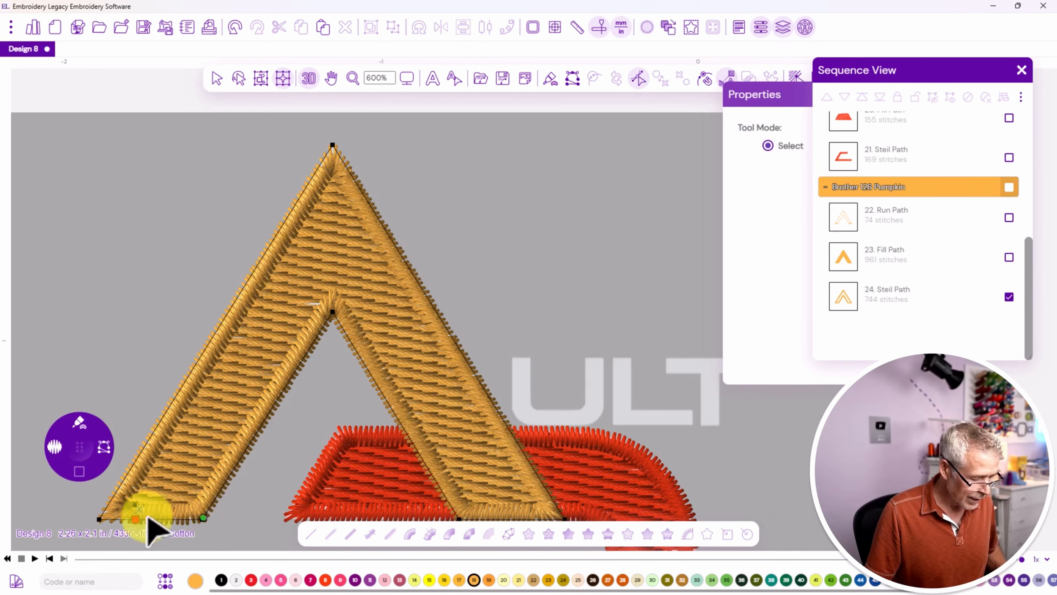
{"action": "mouse_move", "coordinate": [137, 519]}
{"action": "left_mouse_down"}
{"action": "mouse_move", "coordinate": [494, 439]}
{"action": "mouse_move", "coordinate": [502, 417]}
{"action": "left_mouse_up"}
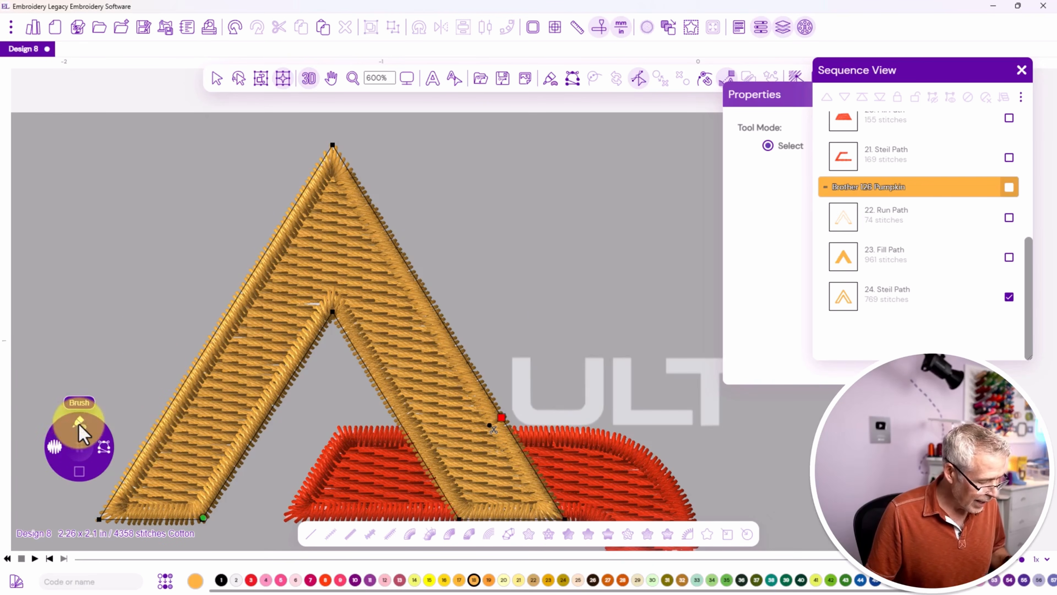
Add a short Run path from the A's right leg towards the letter U as a connection
{"action": "left_click", "coordinate": [54, 443]}
{"action": "left_click", "coordinate": [37, 433]}
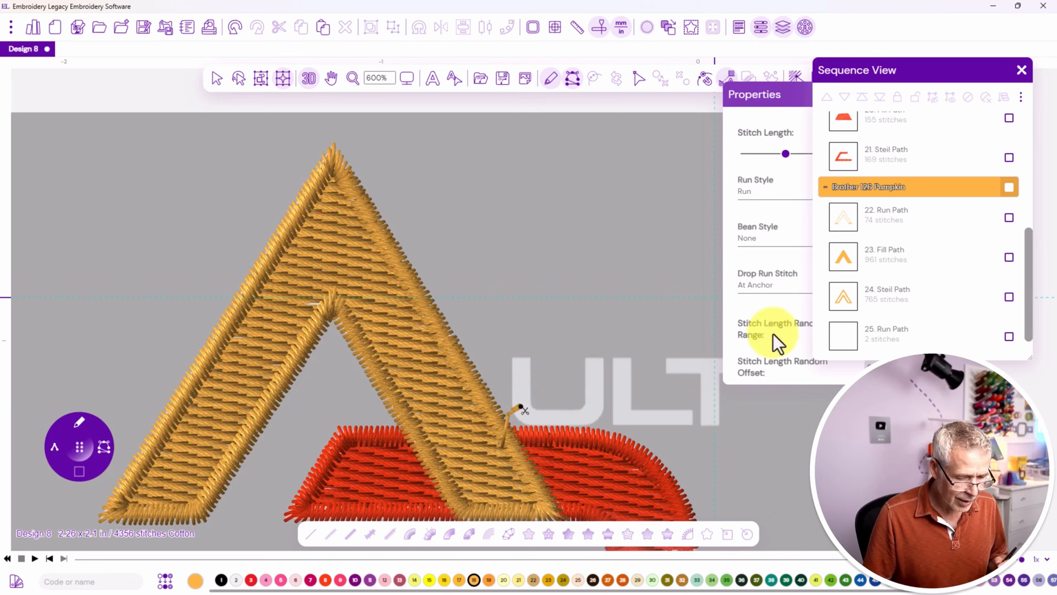
Select the A's Steil border and align its stop point with the start of the connecting run beside the U
{"action": "left_click", "coordinate": [870, 306]}
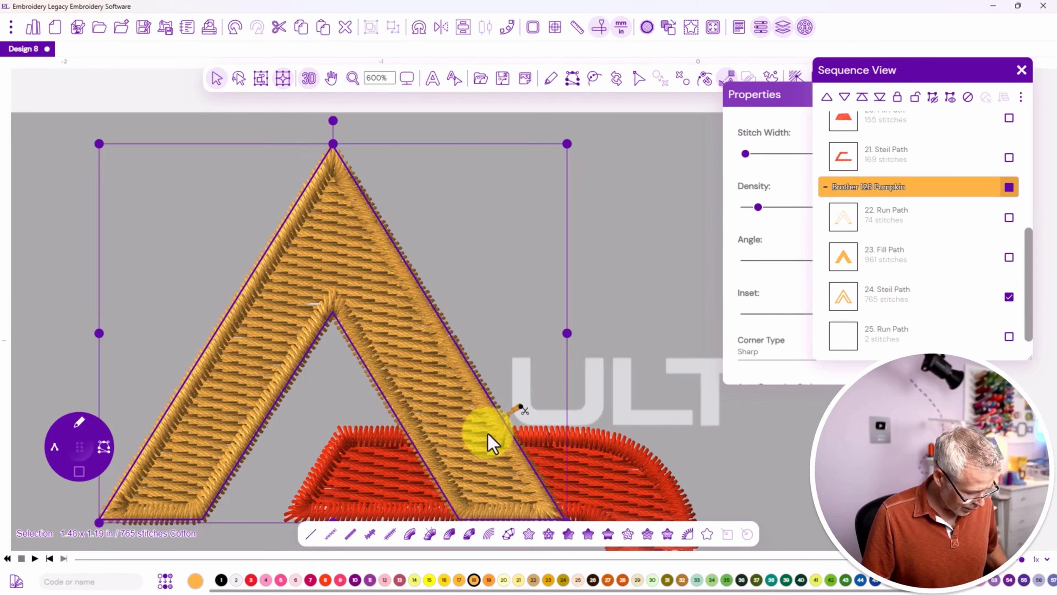
{"action": "double_click", "coordinate": [491, 444]}
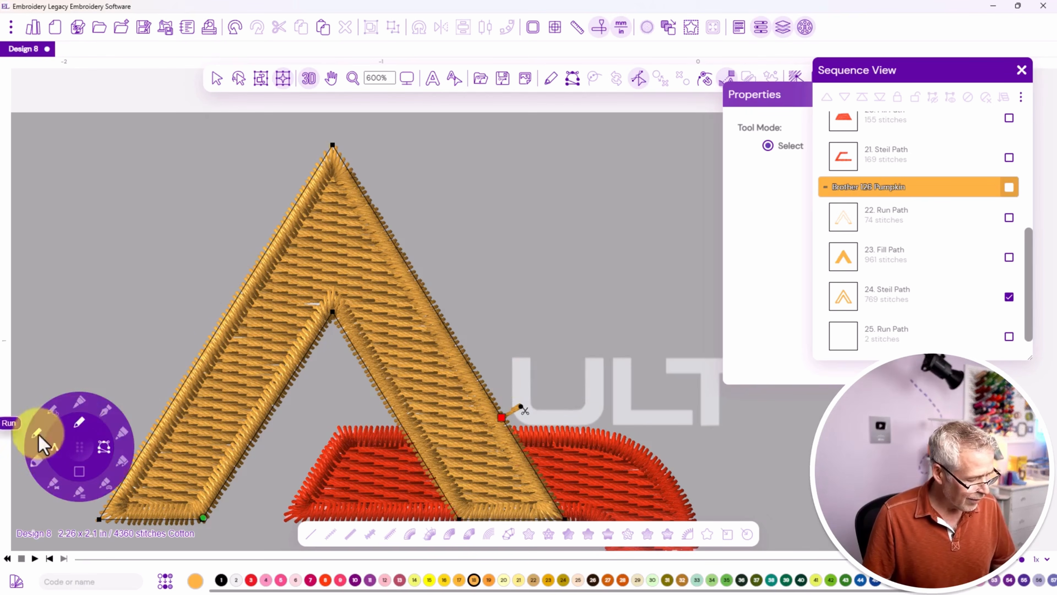
Start a Satin path on the letter U with point pairs down its left stem and around the lower-left corner
{"action": "left_click", "coordinate": [56, 469]}
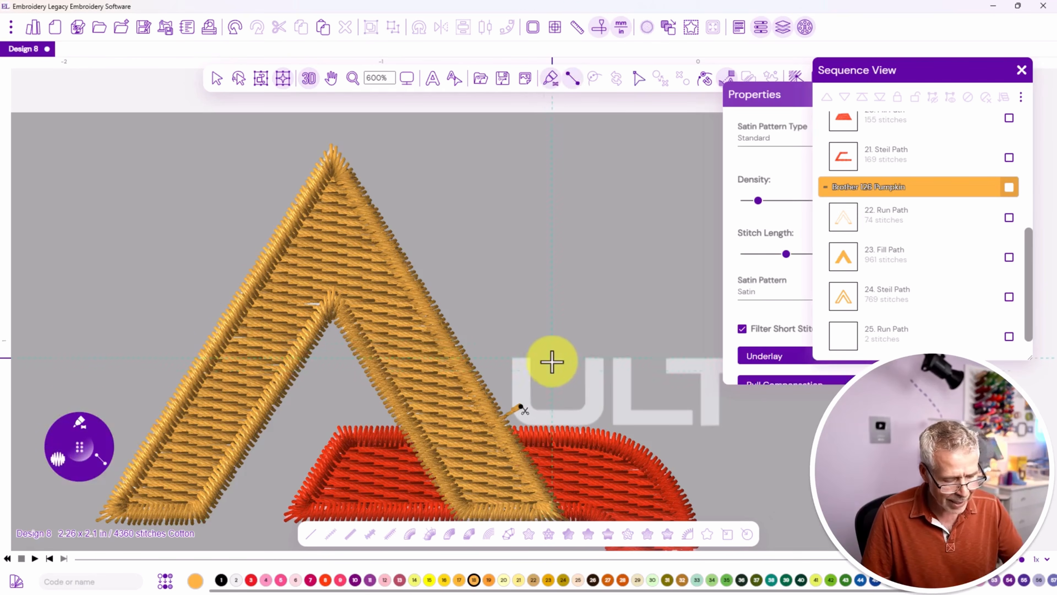
{"action": "left_click", "coordinate": [531, 361]}
{"action": "left_click", "coordinate": [511, 360]}
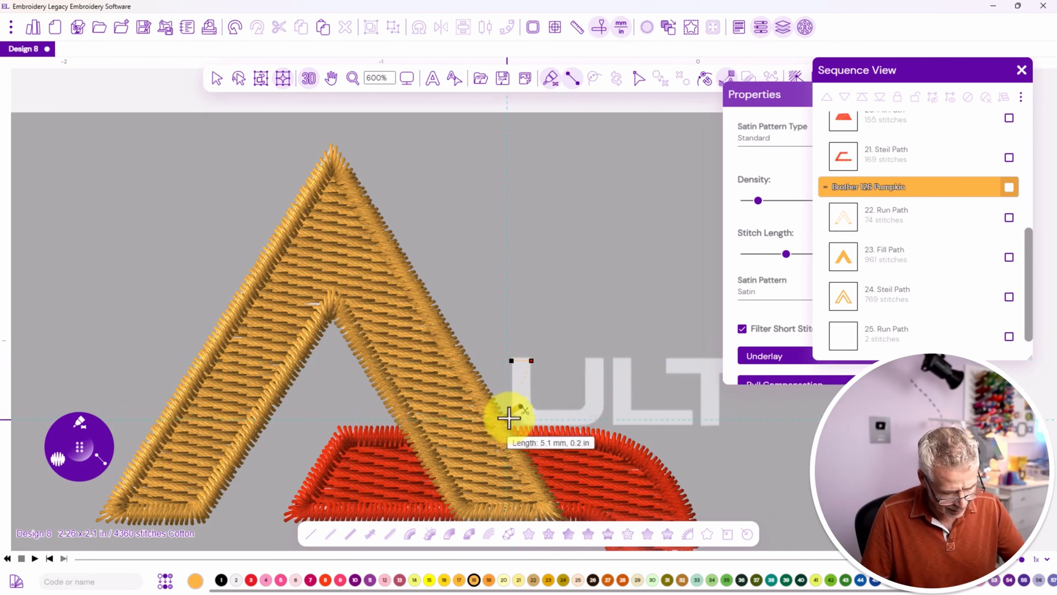
{"action": "left_click", "coordinate": [530, 401]}
{"action": "left_click", "coordinate": [512, 405]}
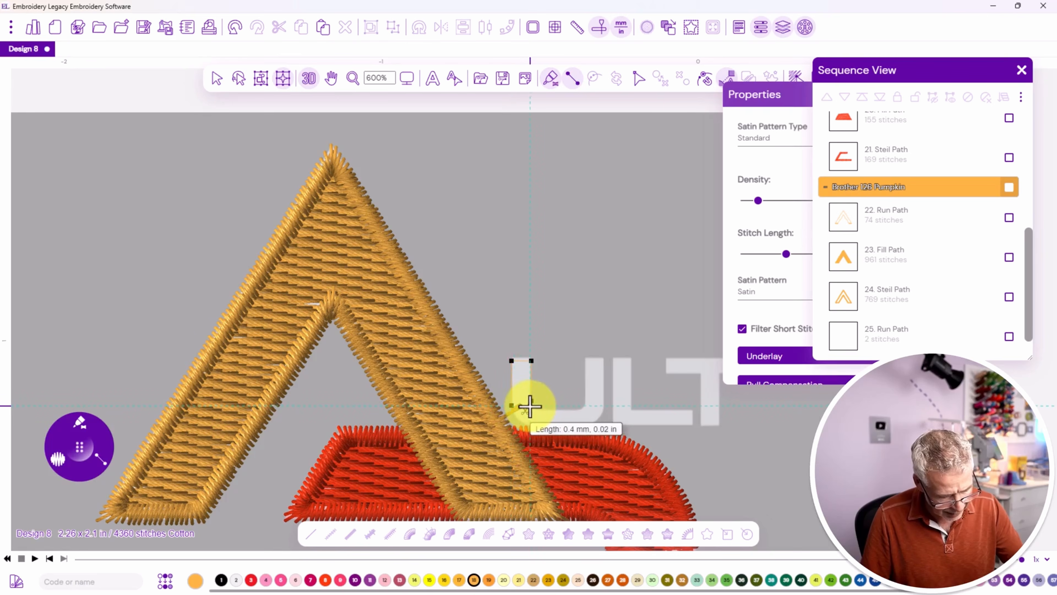
{"action": "left_click", "coordinate": [514, 414]}
{"action": "left_click", "coordinate": [532, 408]}
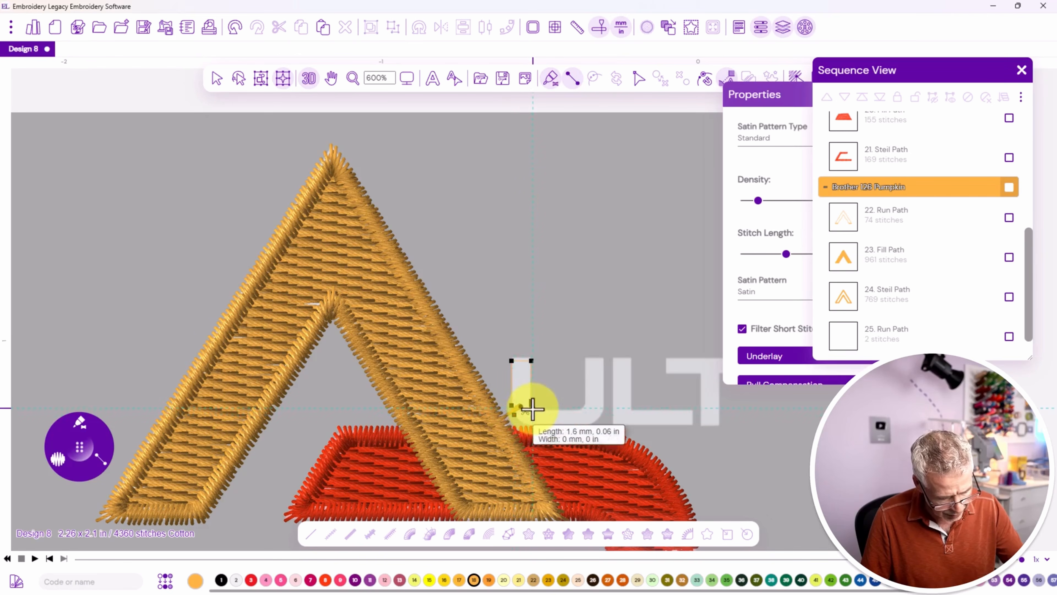
{"action": "left_click", "coordinate": [522, 422]}
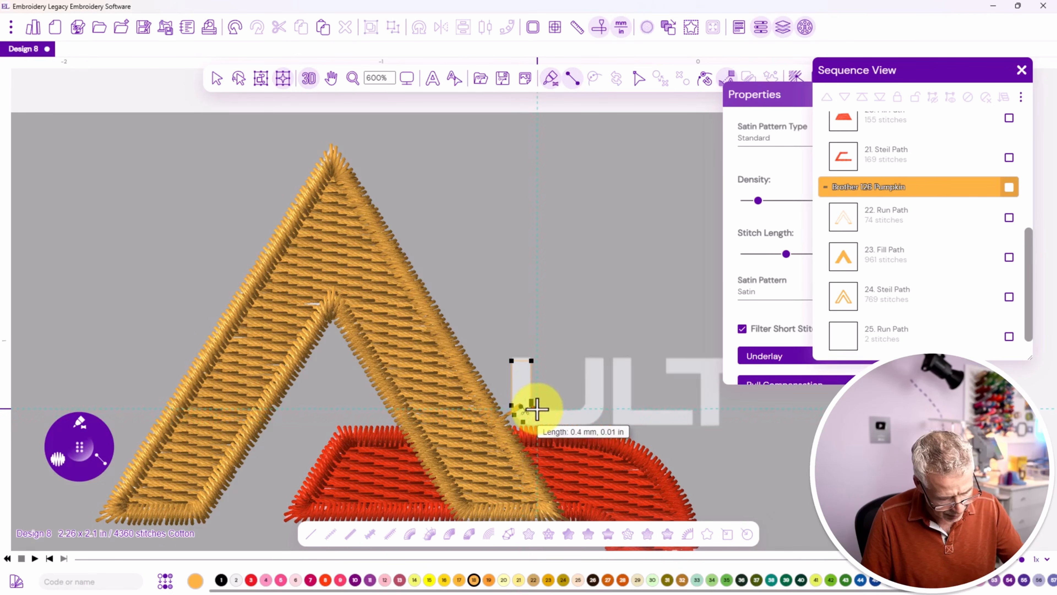
Continue the U's satin path along the base, around the lower-right corner and up the right stem, and complete it
{"action": "left_click", "coordinate": [577, 409]}
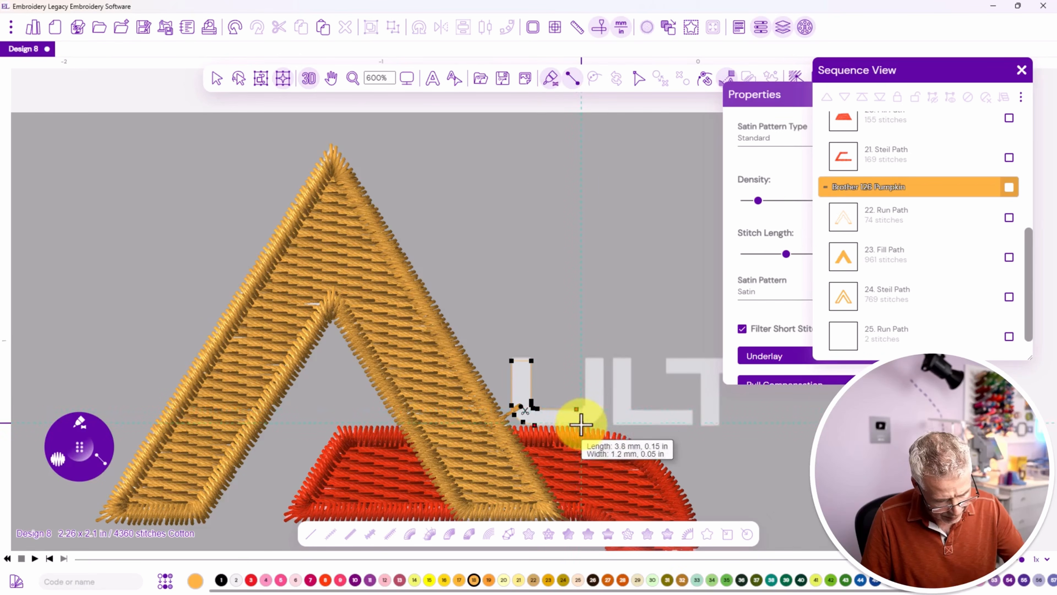
{"action": "left_click", "coordinate": [582, 409]}
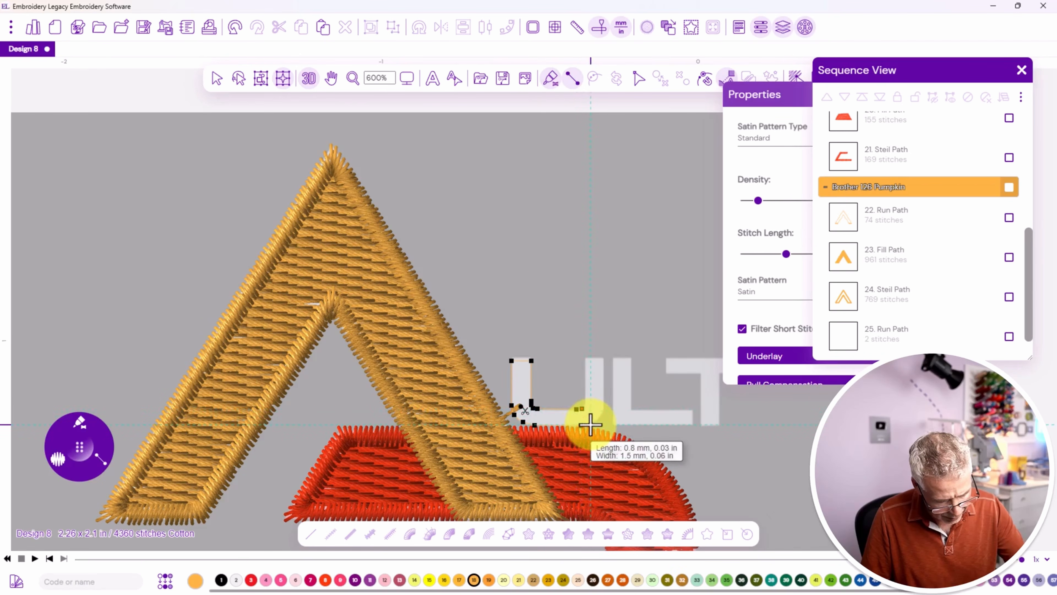
{"action": "left_click", "coordinate": [601, 415]}
{"action": "left_click", "coordinate": [586, 402]}
{"action": "left_click", "coordinate": [603, 404]}
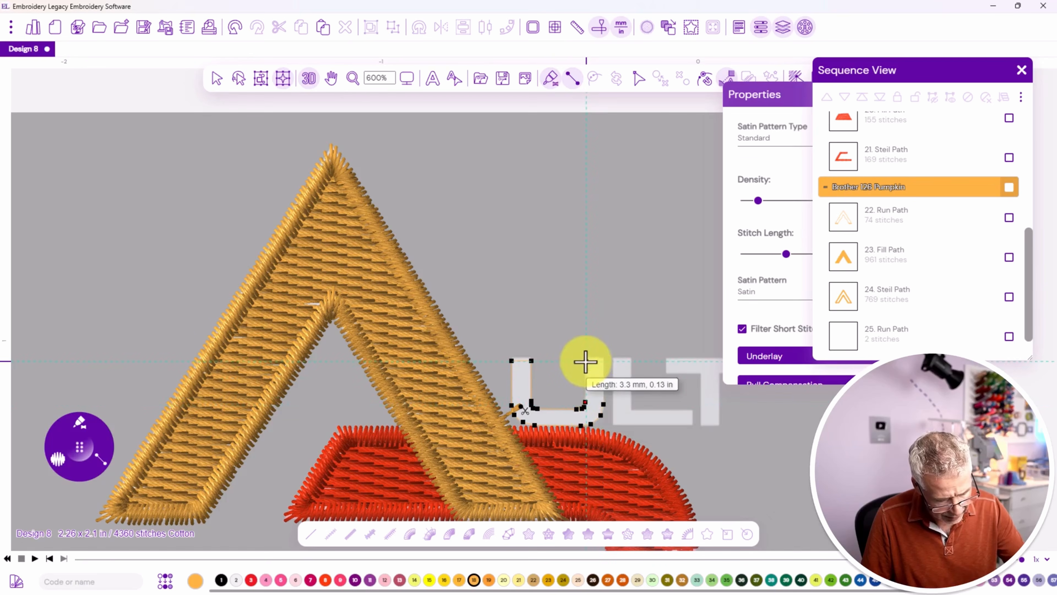
{"action": "left_click", "coordinate": [585, 362]}
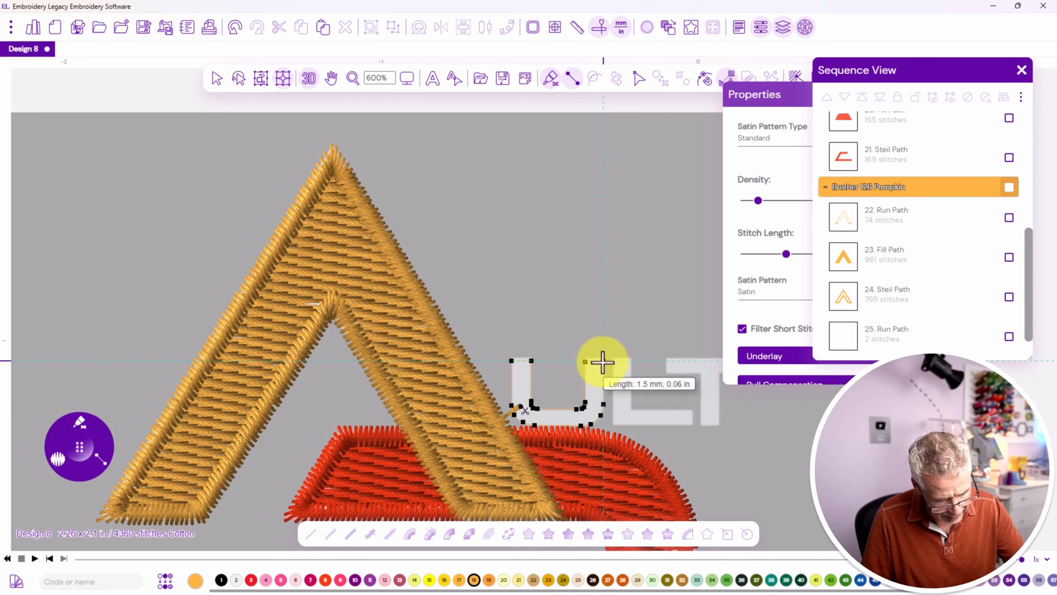
{"action": "key", "text": "Return"}
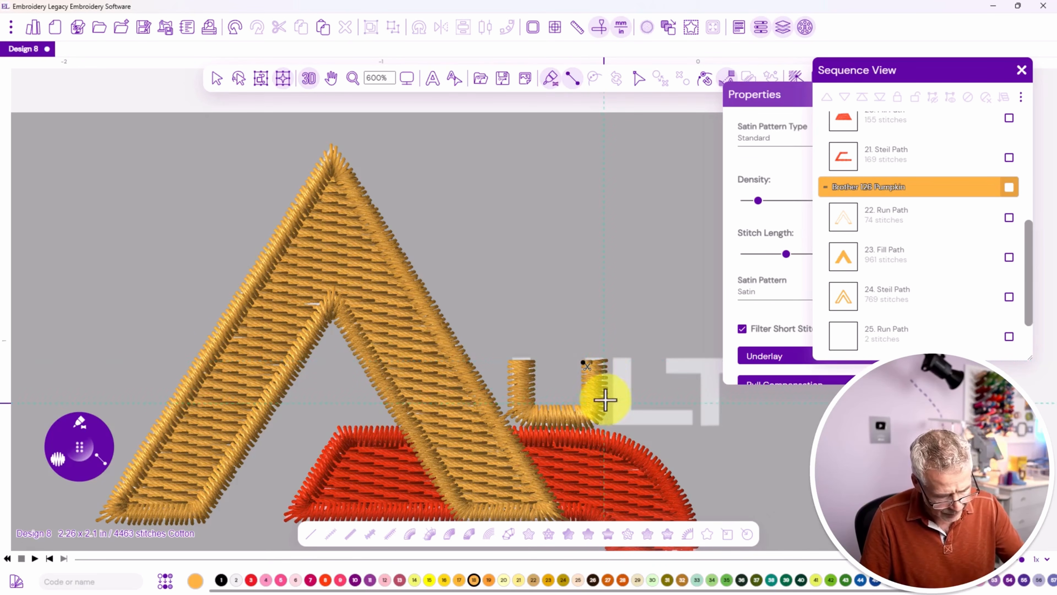
Connect the U to the L with a short Run path and digitize the L as one Satin path around its corner
{"action": "key", "text": "r"}
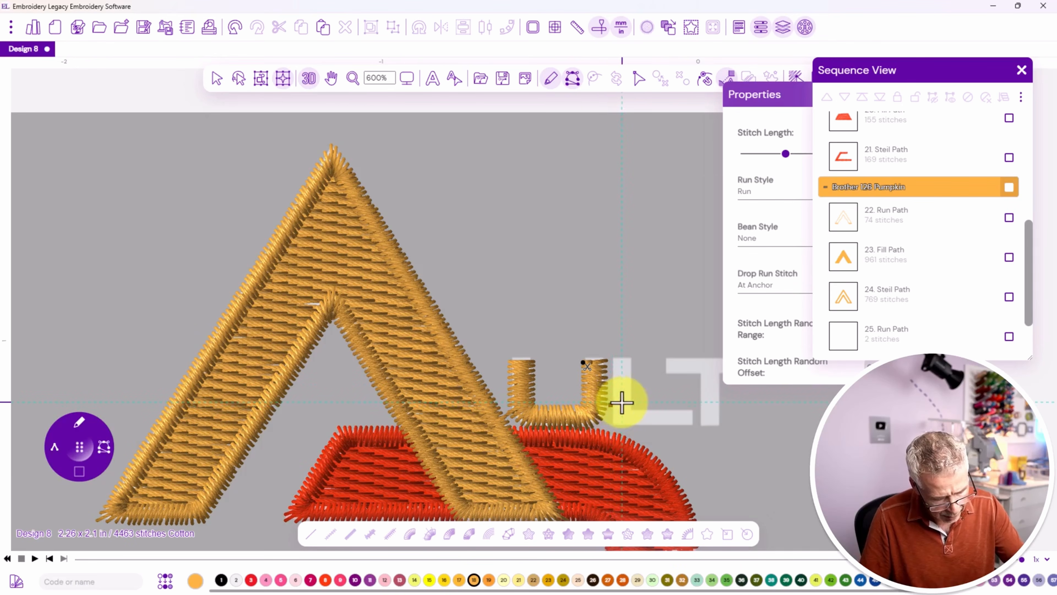
{"action": "left_click", "coordinate": [621, 399]}
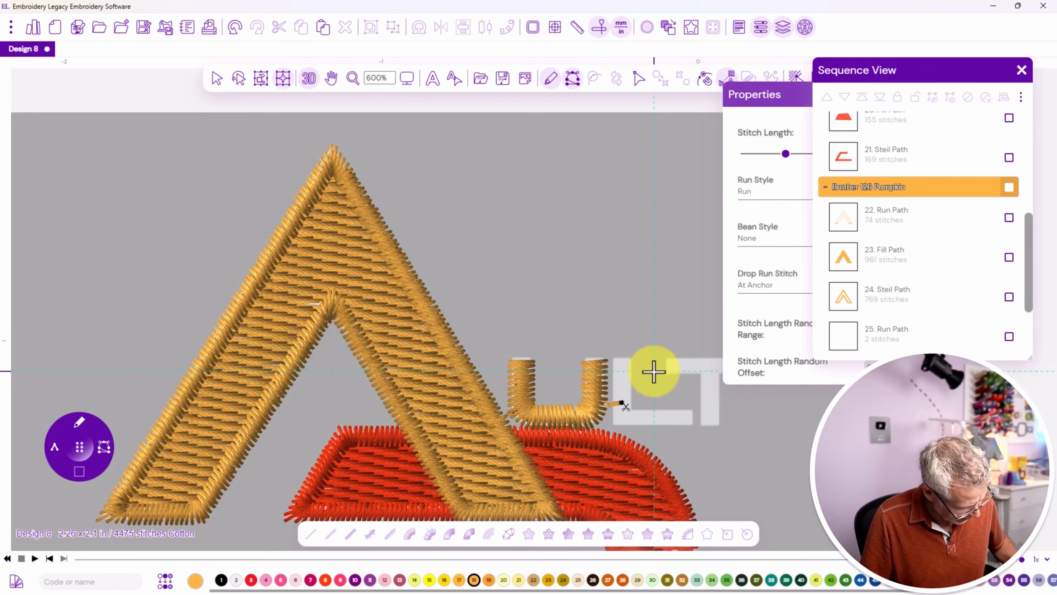
{"action": "key", "text": "s"}
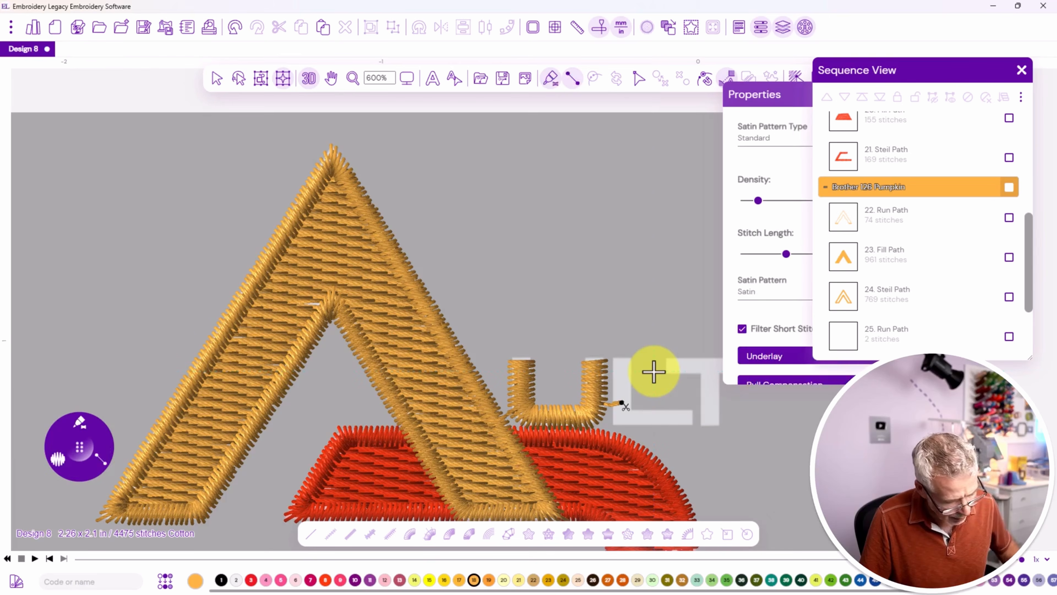
{"action": "left_click", "coordinate": [631, 360]}
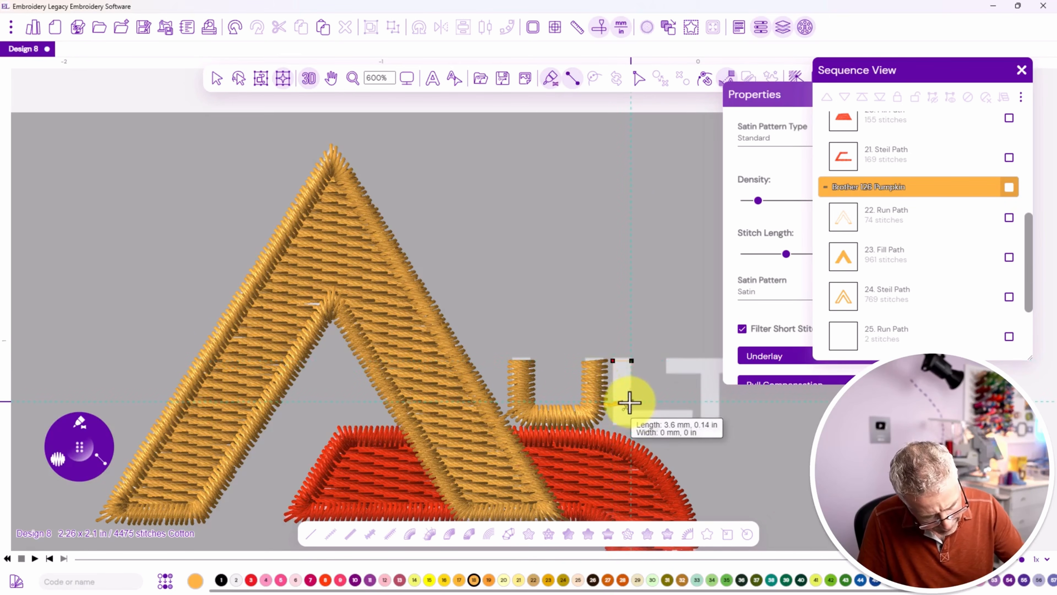
{"action": "left_click", "coordinate": [614, 407]}
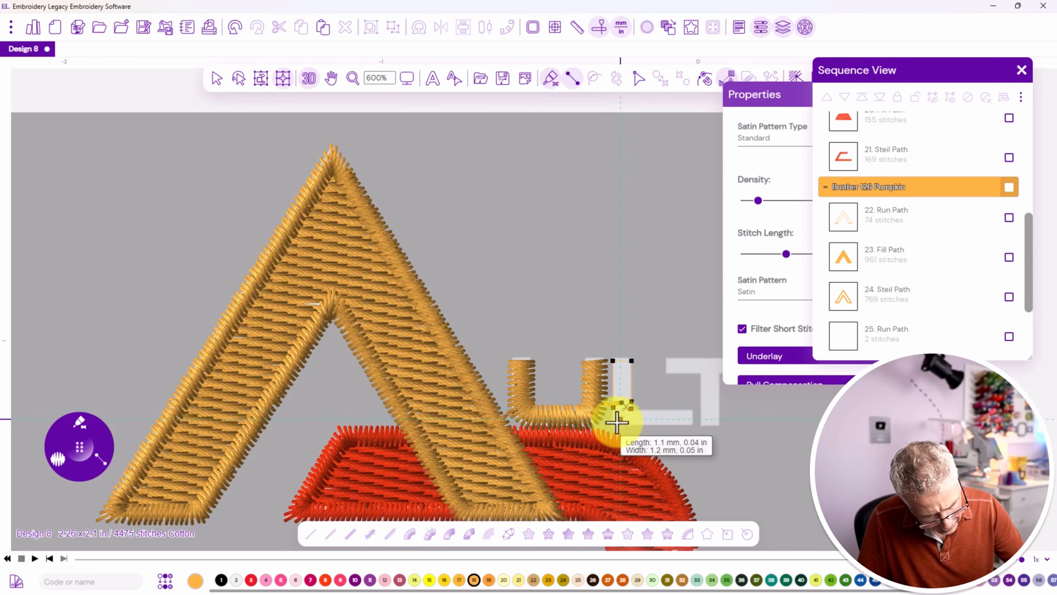
{"action": "left_click", "coordinate": [639, 409]}
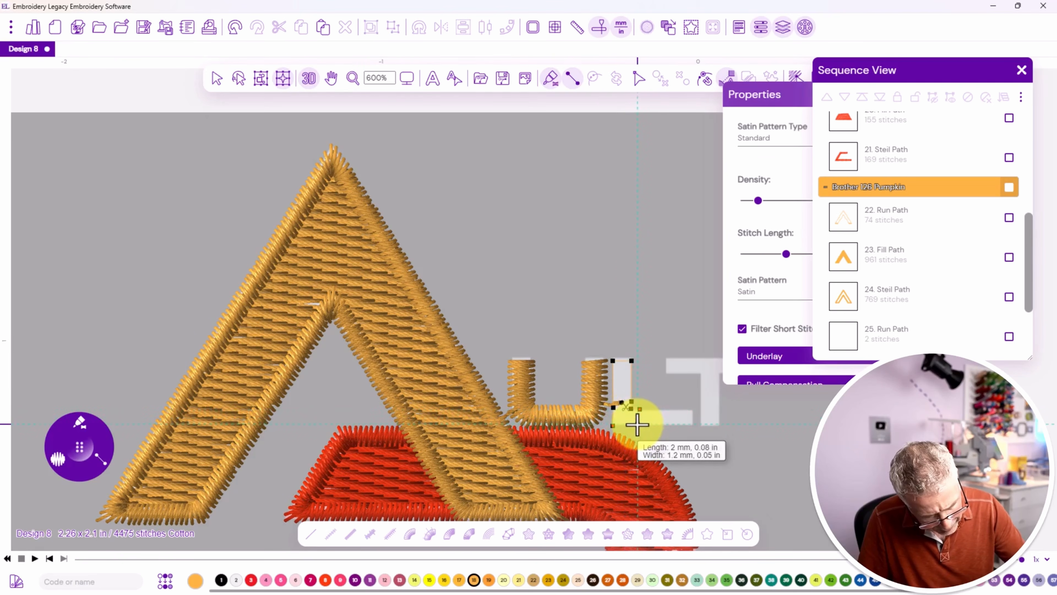
{"action": "left_click", "coordinate": [637, 425]}
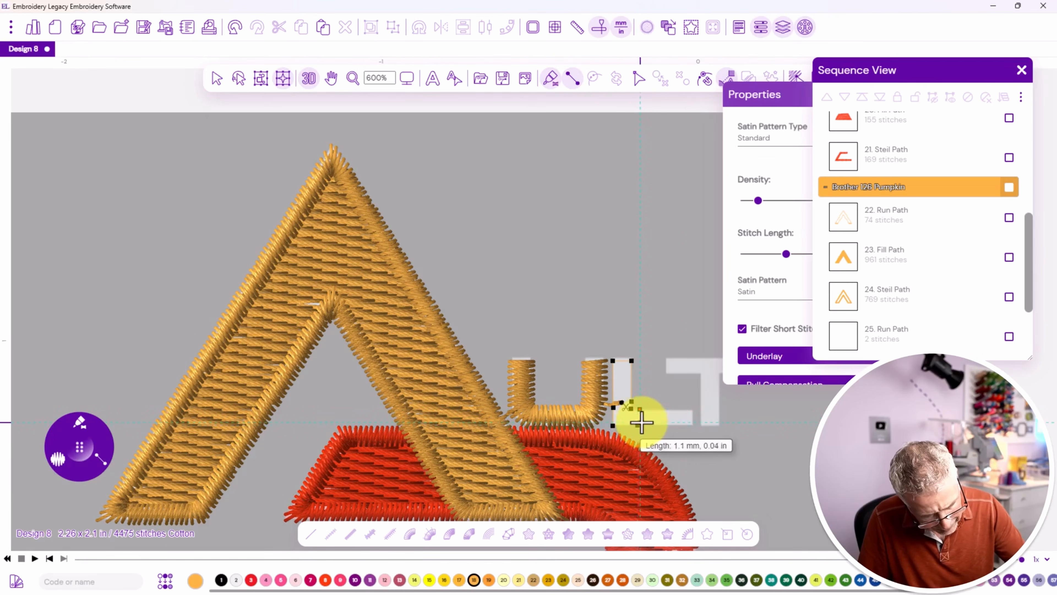
{"action": "left_click", "coordinate": [688, 410]}
{"action": "left_click", "coordinate": [690, 424]}
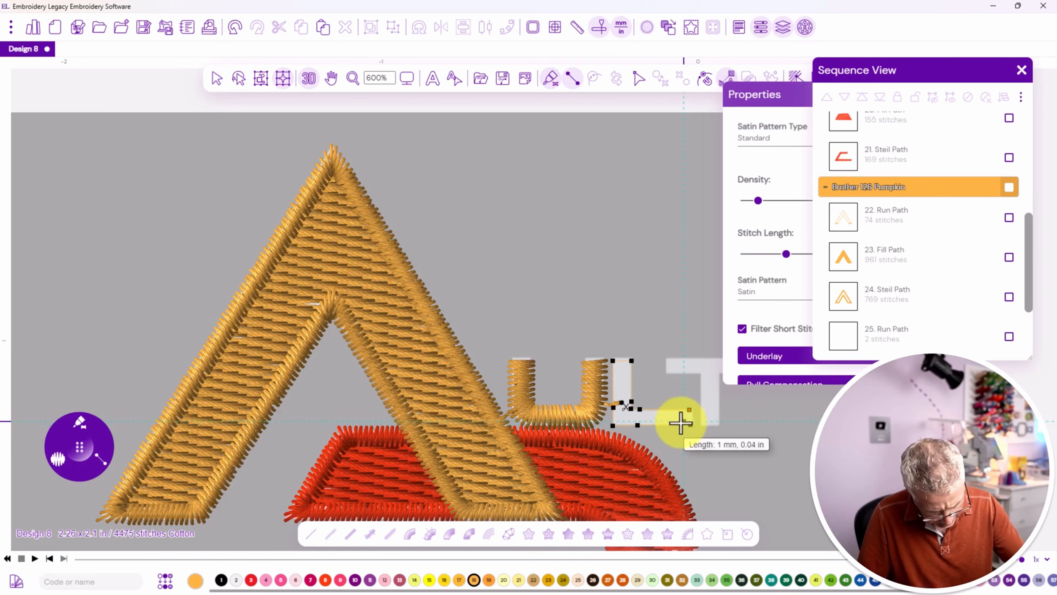
{"action": "right_click", "coordinate": [681, 423]}
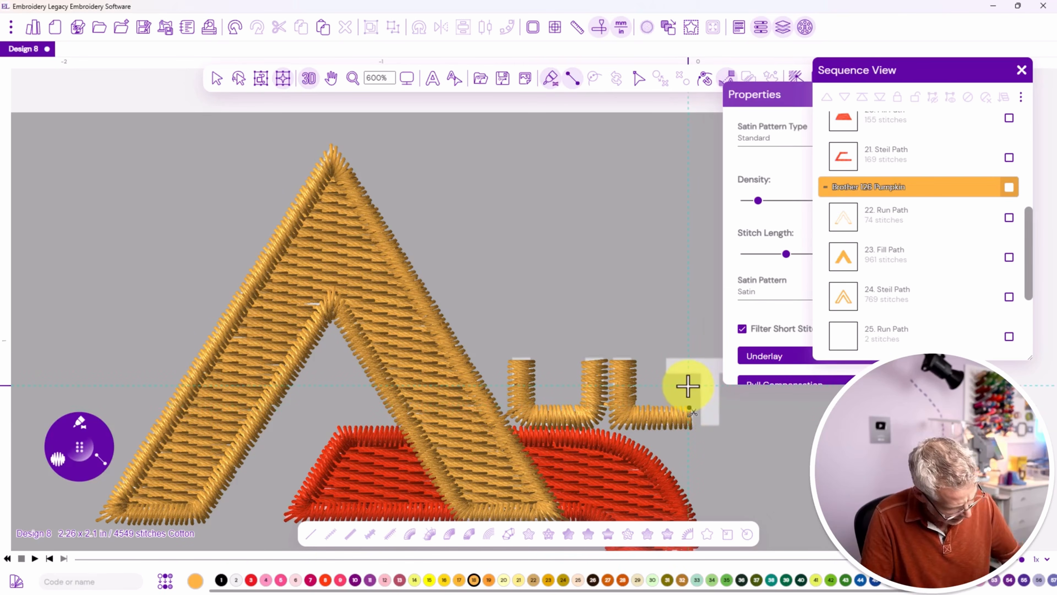
Connect the L to the T with a short Run path and digitize the T's stem as a Satin path up to the crossbar
{"action": "key", "text": "r"}
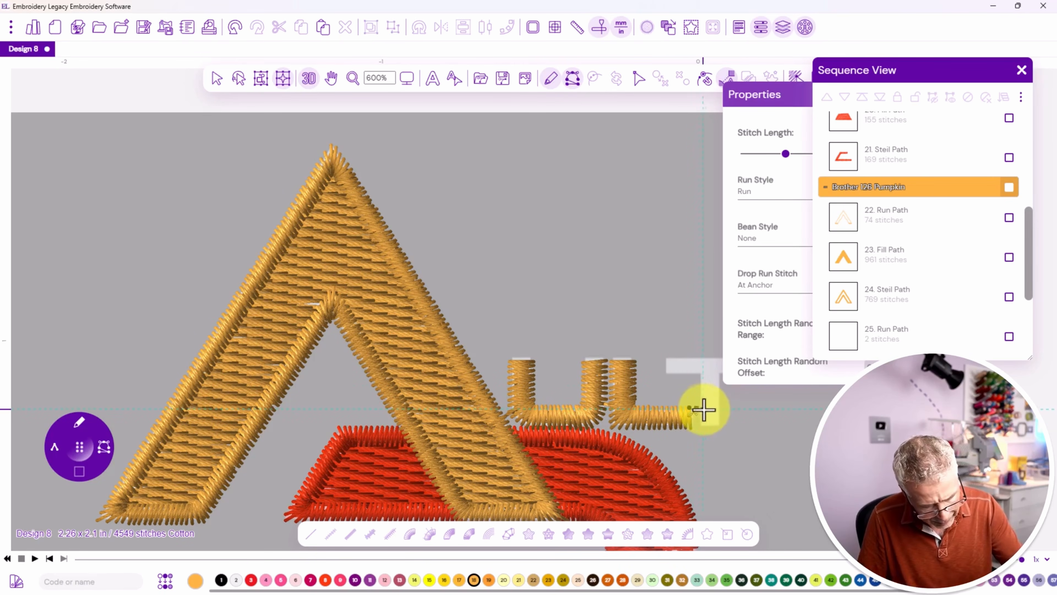
{"action": "left_click", "coordinate": [709, 410]}
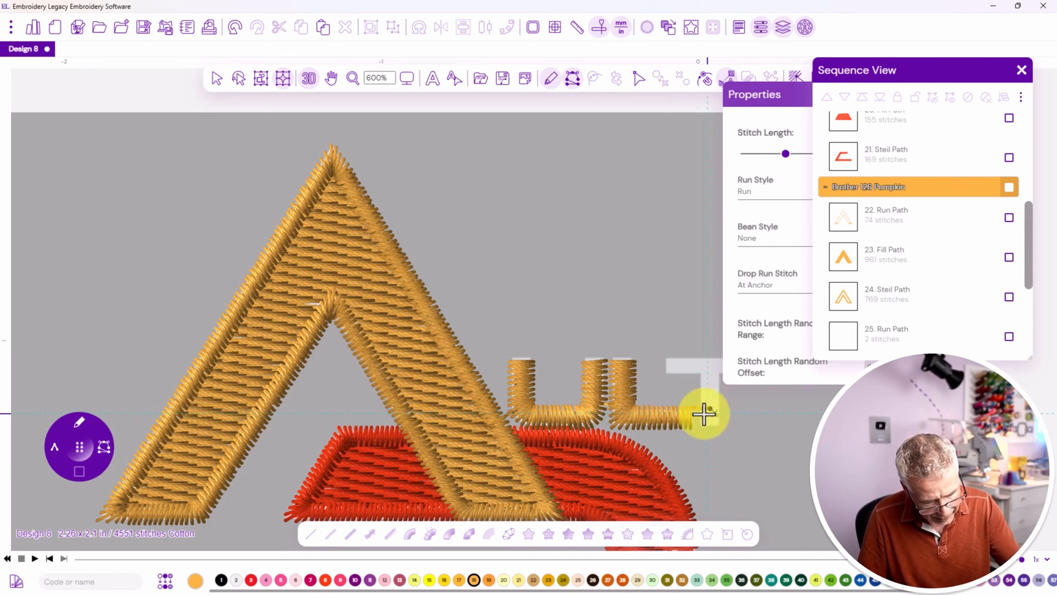
{"action": "left_click_drag", "start_coordinate": [647, 382], "coordinate": [353, 277]}
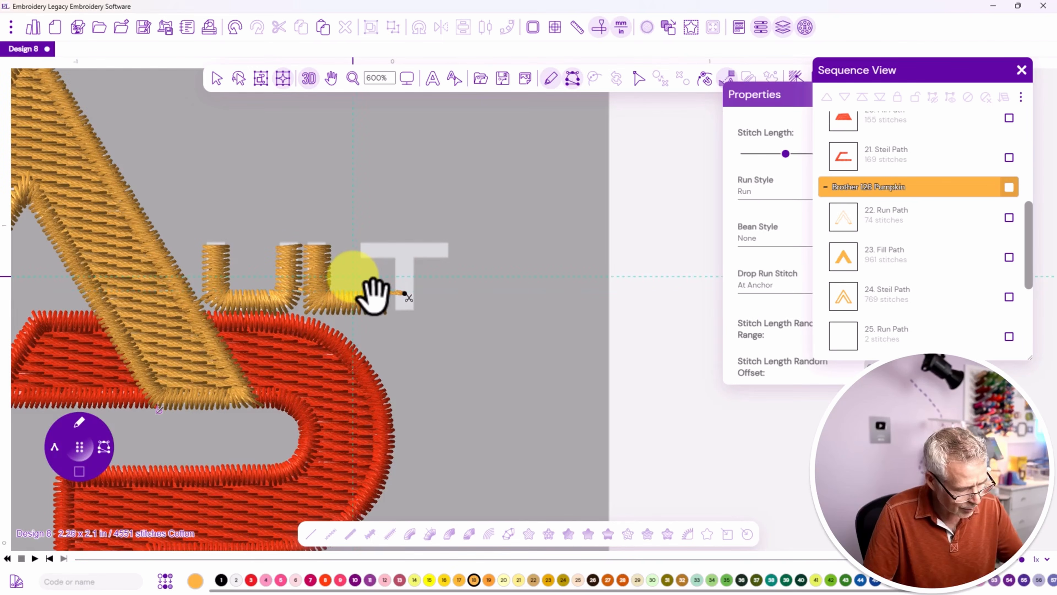
{"action": "left_click", "coordinate": [80, 450]}
{"action": "left_click", "coordinate": [413, 305]}
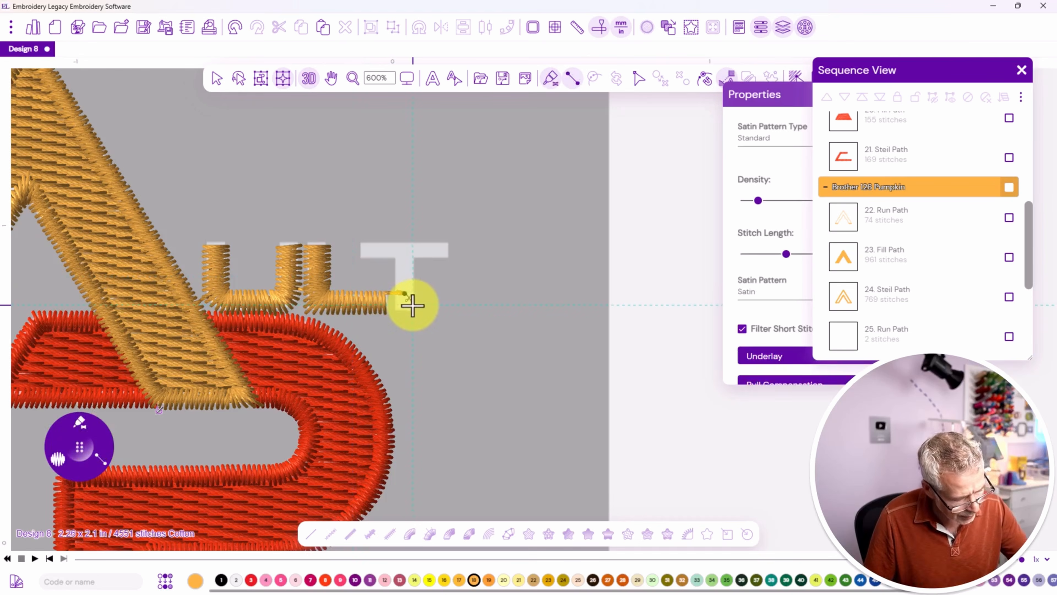
{"action": "left_click_drag", "start_coordinate": [413, 307], "coordinate": [394, 307]}
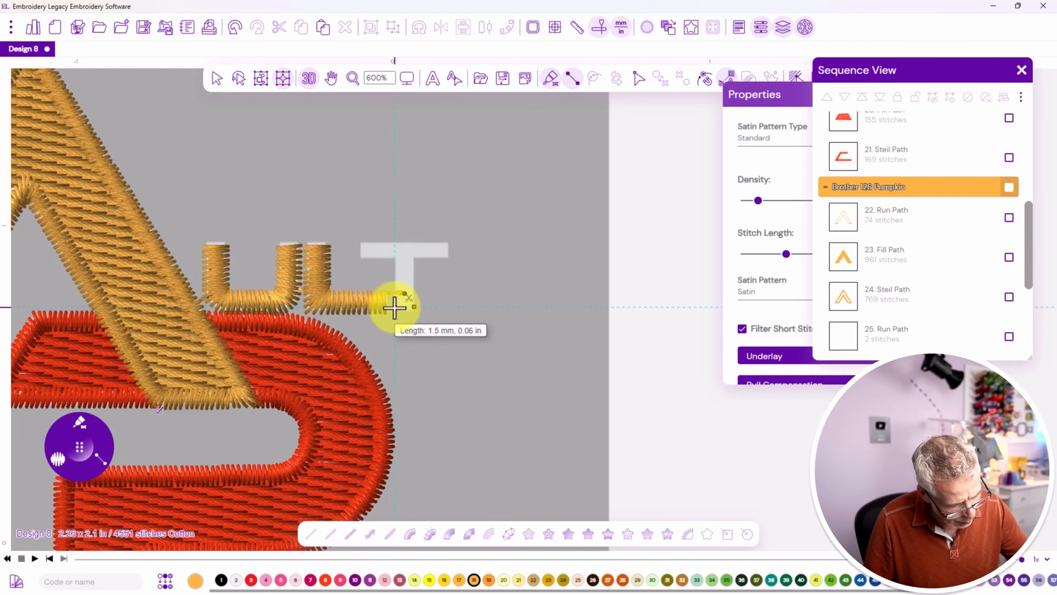
{"action": "left_click", "coordinate": [395, 307]}
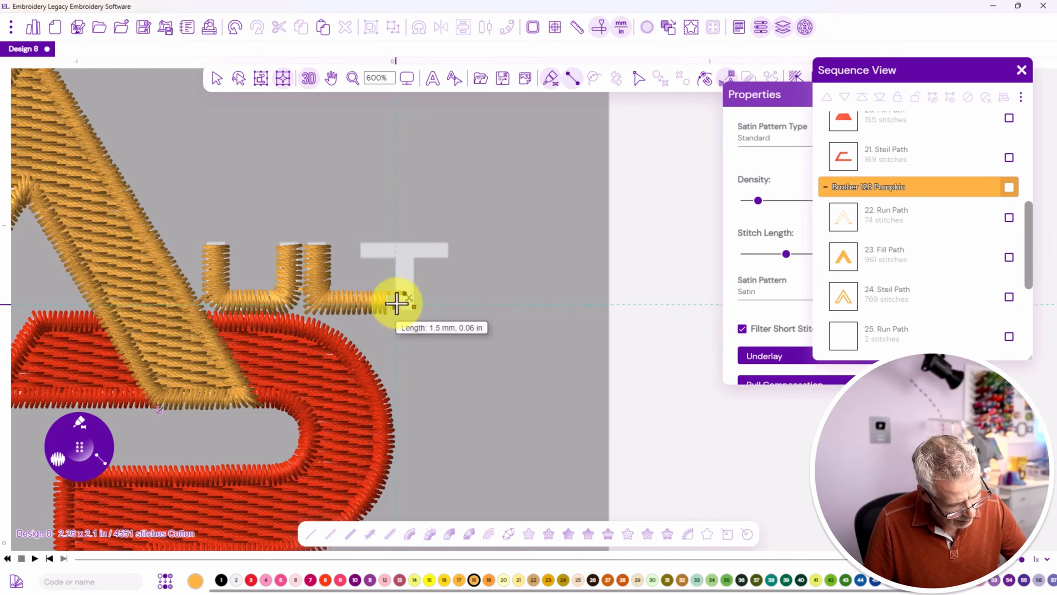
{"action": "left_click", "coordinate": [414, 257]}
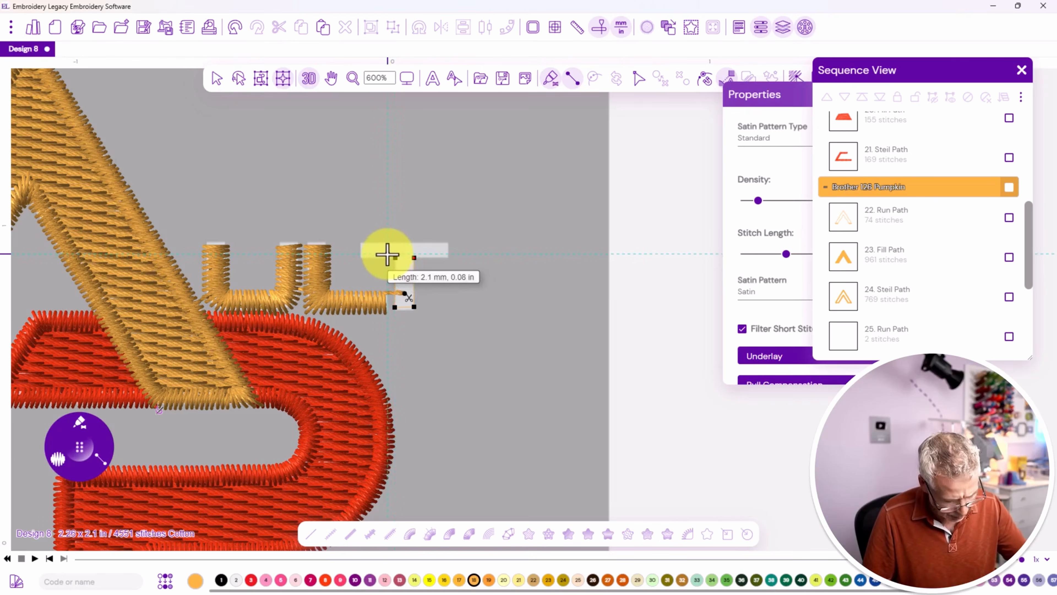
Digitize the T's crossbar as a separate horizontal Satin path about 6.5 mm long and 1.3 mm wide
{"action": "left_click", "coordinate": [363, 242]}
{"action": "left_click", "coordinate": [363, 257]}
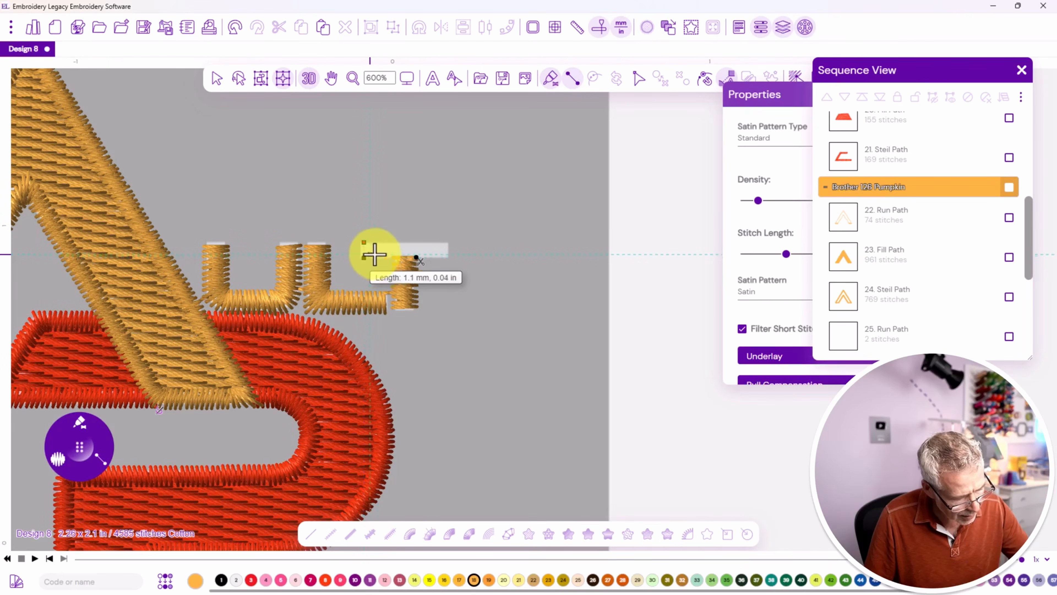
{"action": "left_click", "coordinate": [445, 243]}
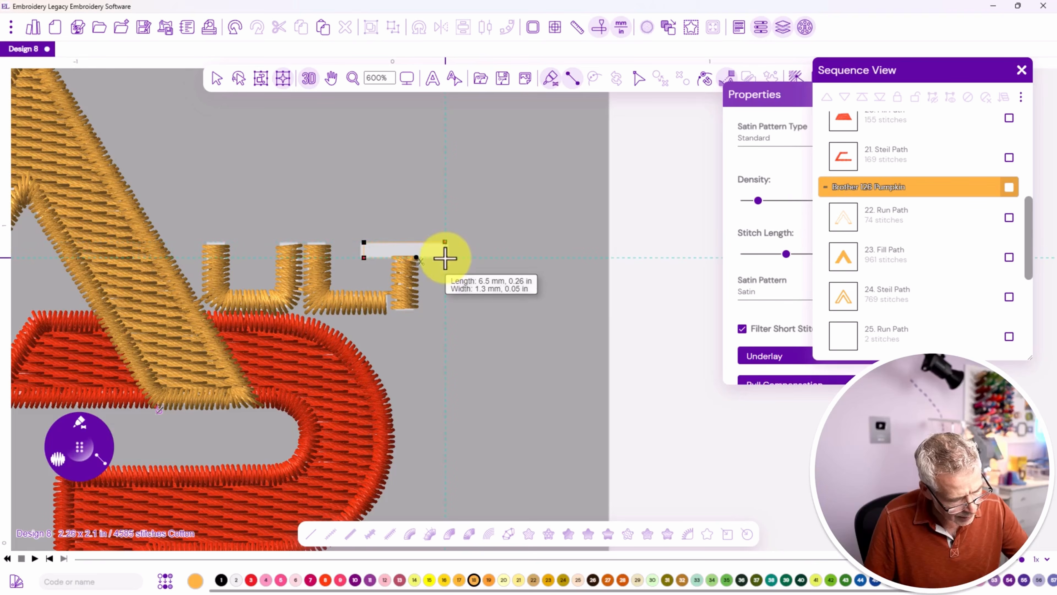
{"action": "left_click", "coordinate": [445, 253]}
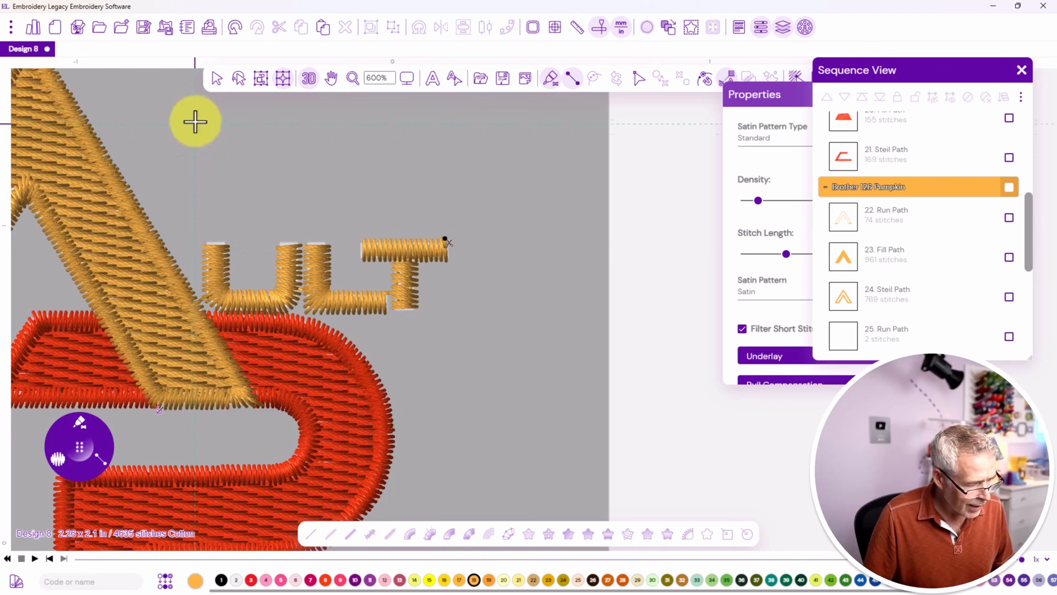
Select the T's crossbar satin and move its stop point along the top edge, slightly in from the right end
{"action": "left_click", "coordinate": [217, 79]}
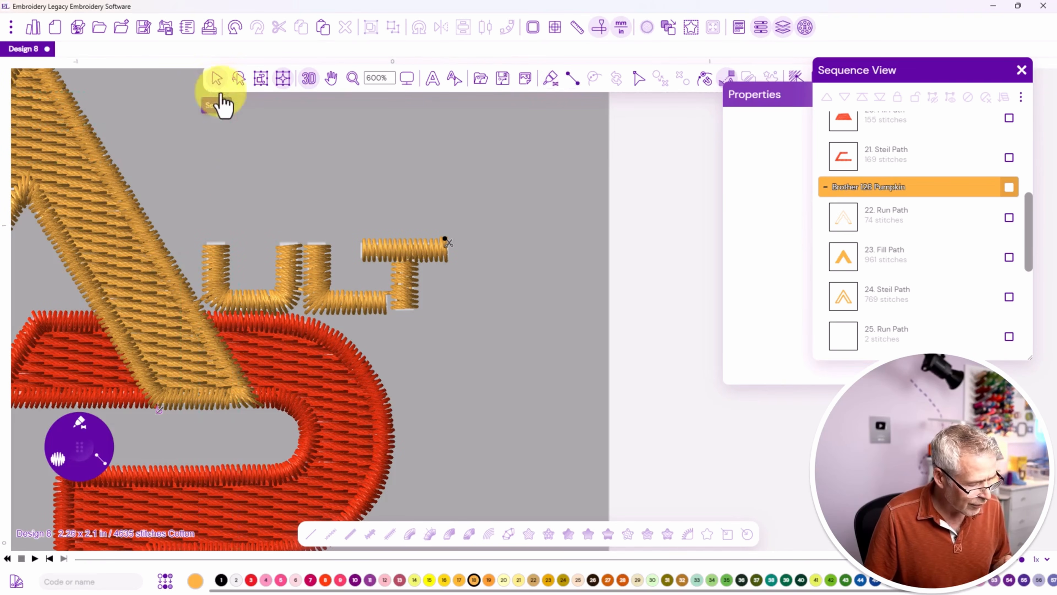
{"action": "left_click", "coordinate": [416, 250]}
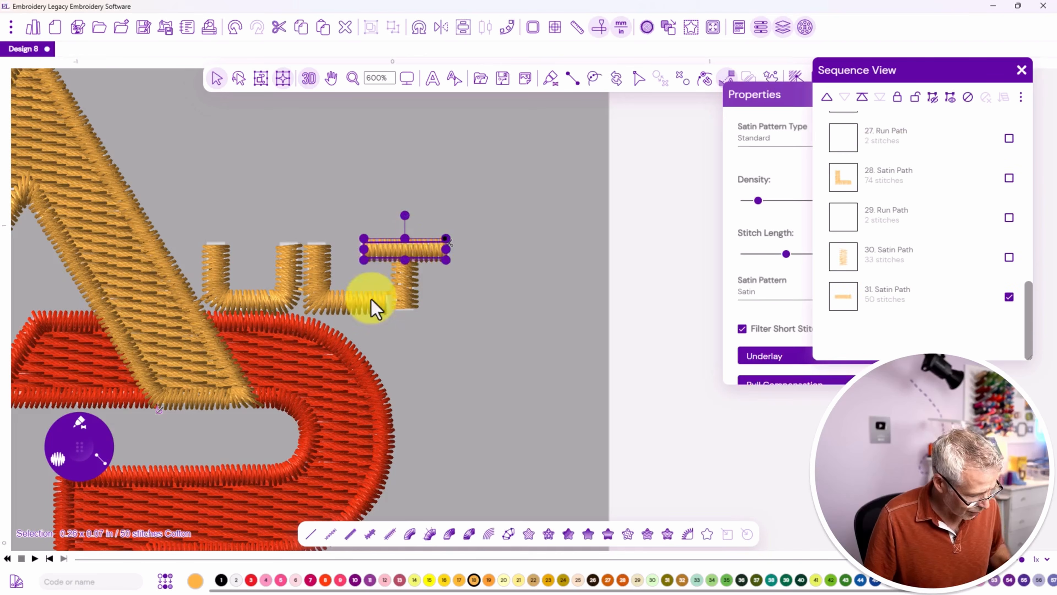
{"action": "key", "text": "h"}
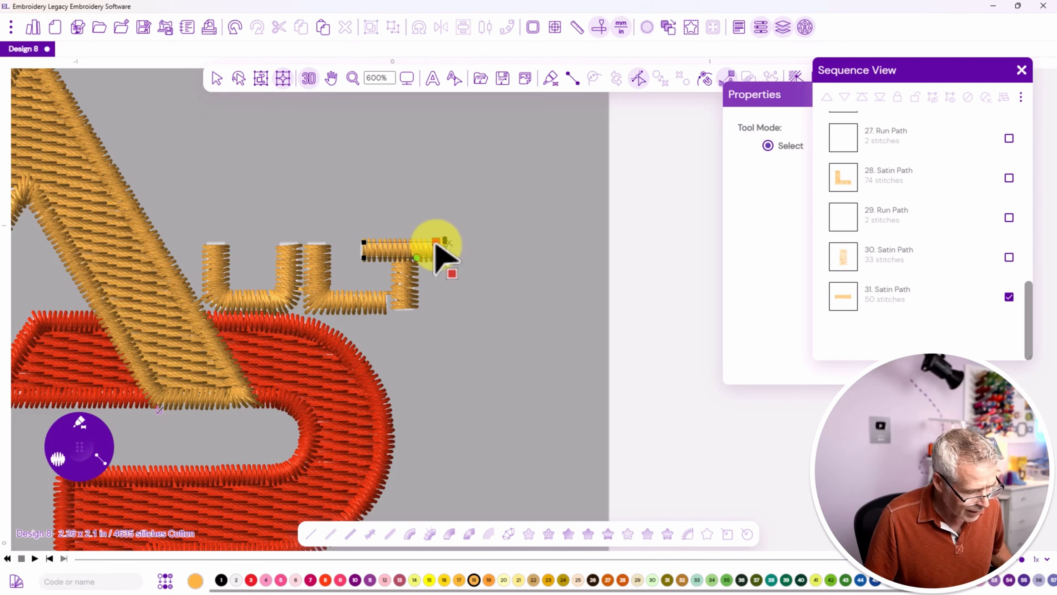
{"action": "left_click_drag", "start_coordinate": [434, 244], "coordinate": [436, 244]}
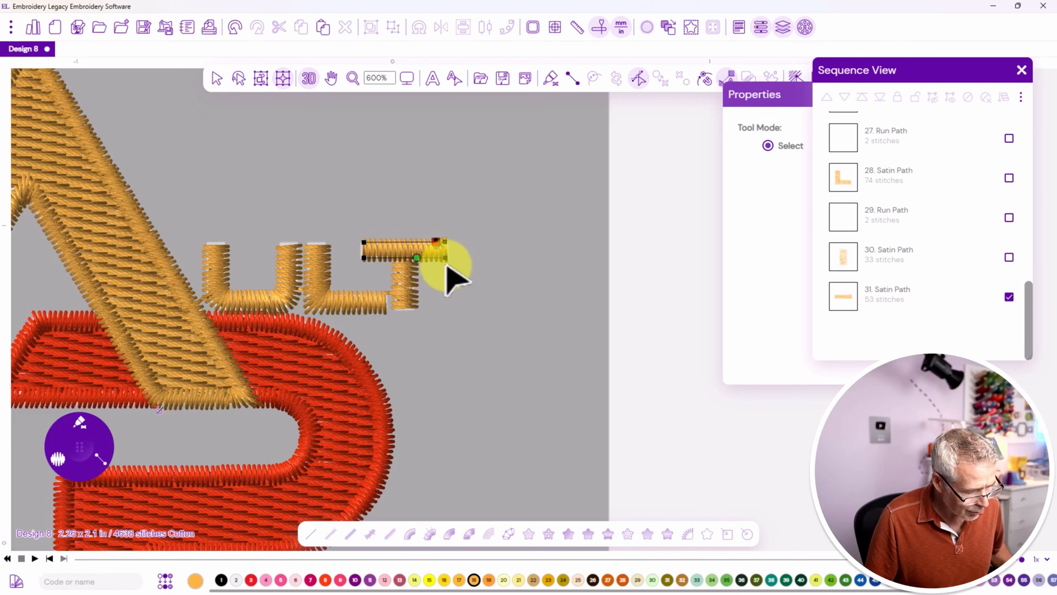
Play the slow redraw of the whole design and skim through it to check the stitching sequence
{"action": "left_click", "coordinate": [216, 80]}
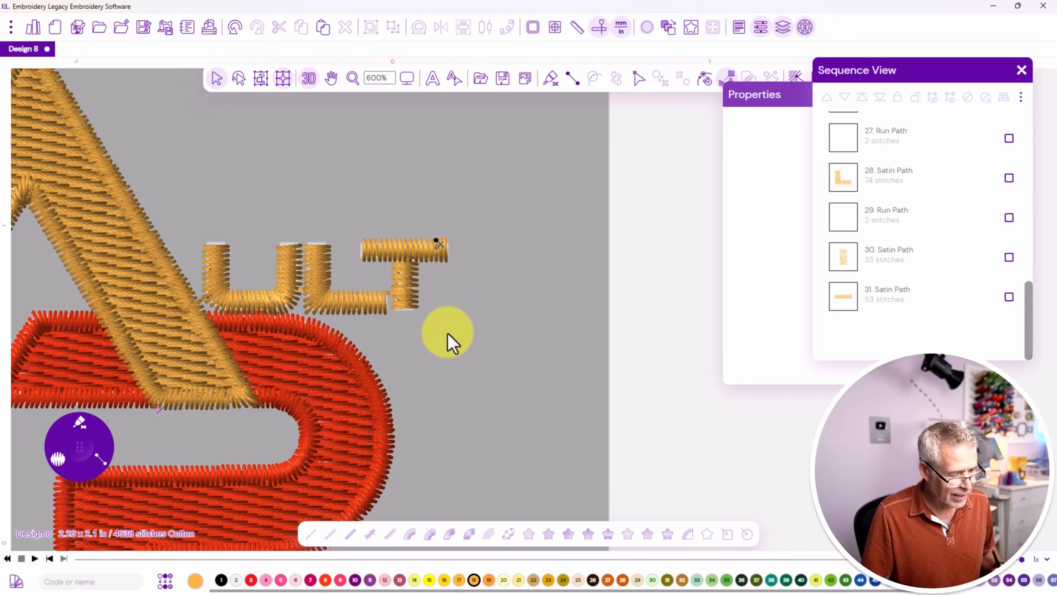
{"action": "scroll", "coordinate": [472, 336], "scroll_direction": "down", "scroll_amount": 3}
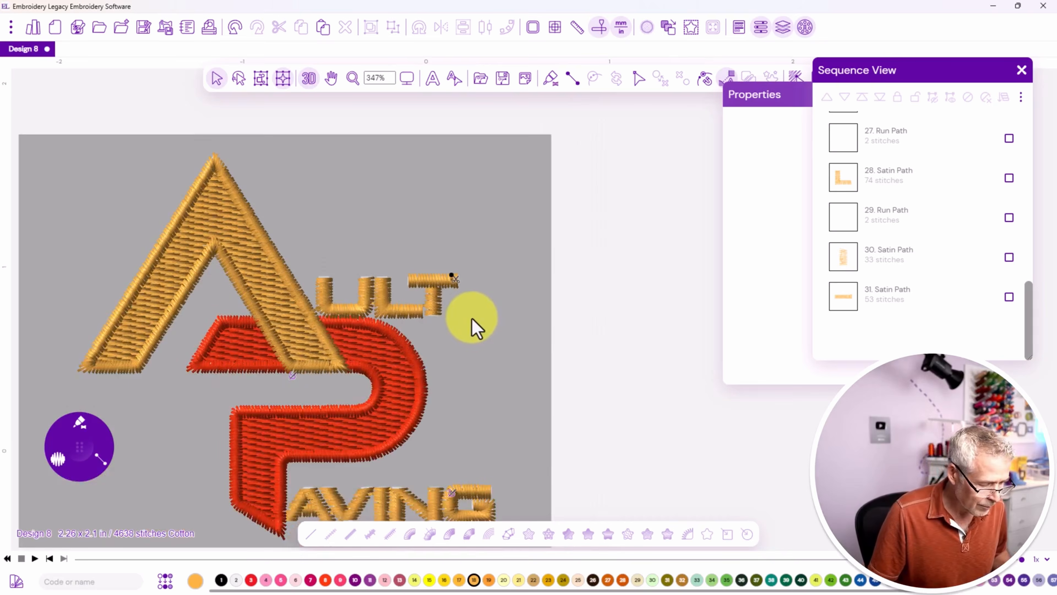
{"action": "scroll", "coordinate": [475, 329], "scroll_direction": "down", "scroll_amount": 1}
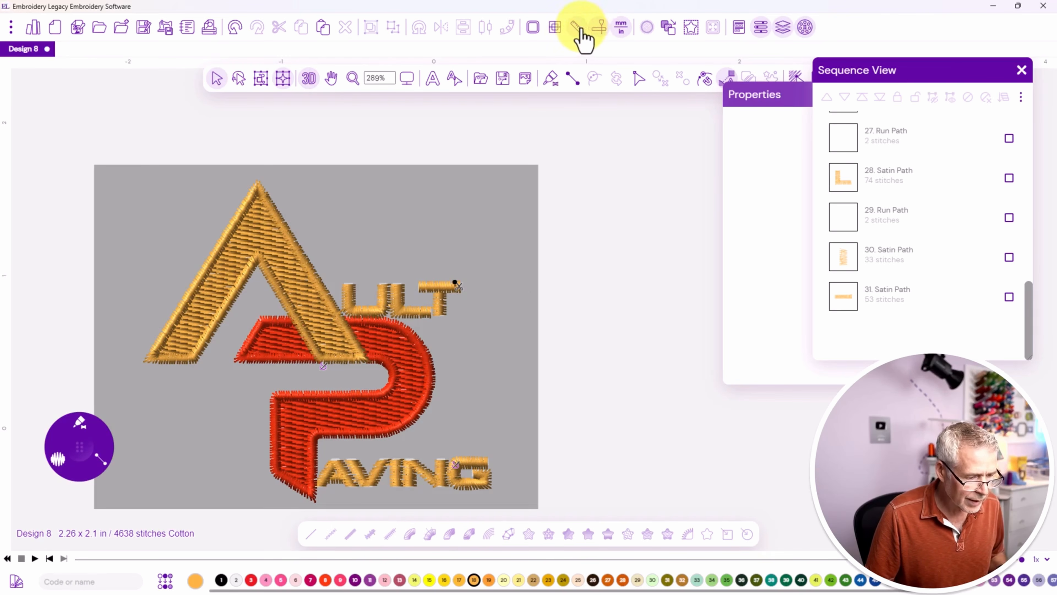
{"action": "left_click", "coordinate": [600, 29]}
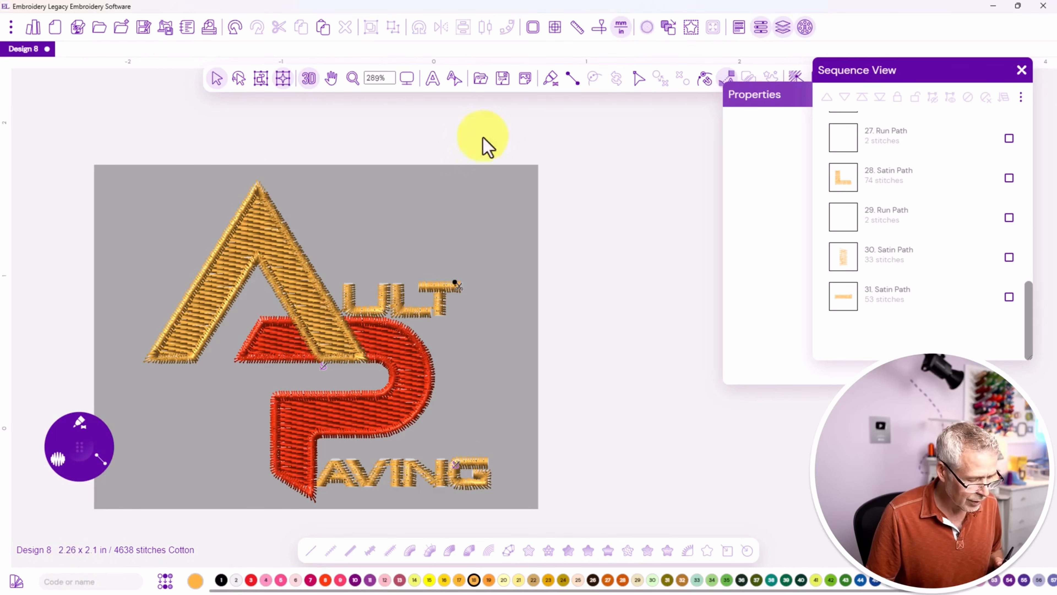
{"action": "left_click", "coordinate": [600, 29]}
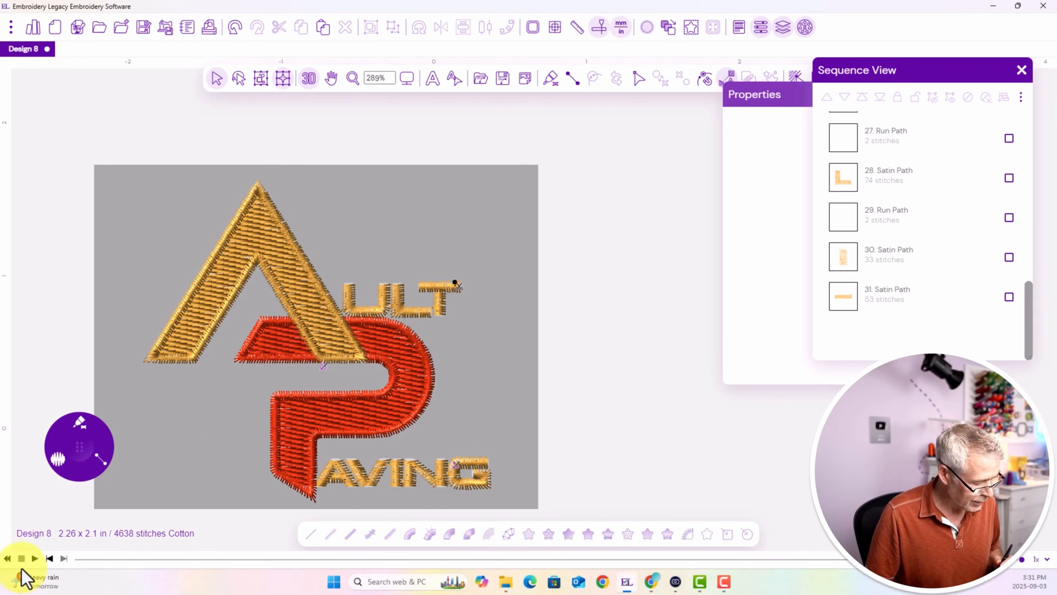
{"action": "left_click", "coordinate": [35, 559]}
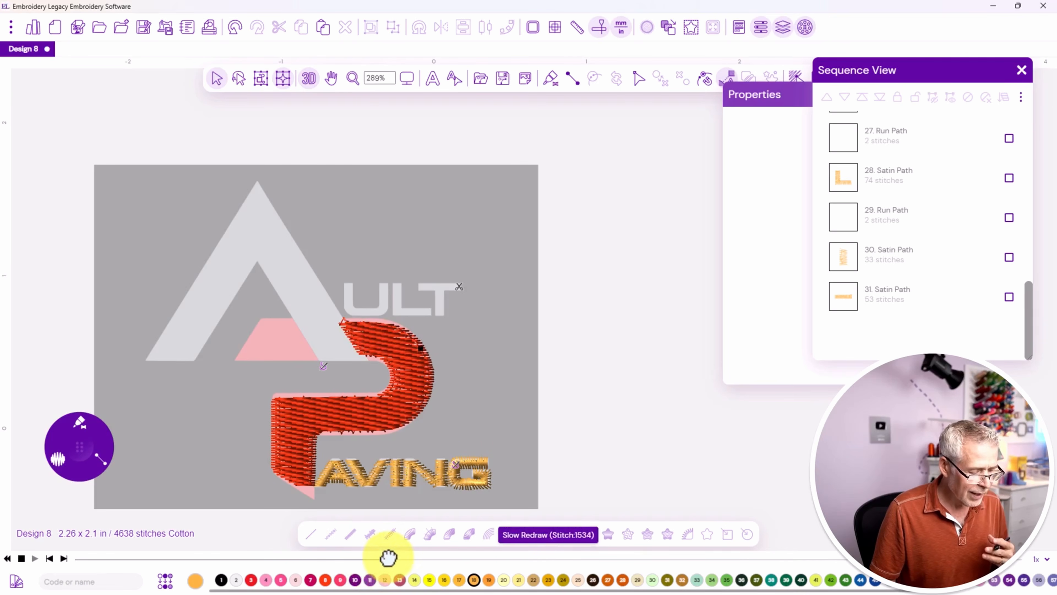
{"action": "left_click_drag", "start_coordinate": [396, 558], "coordinate": [615, 522]}
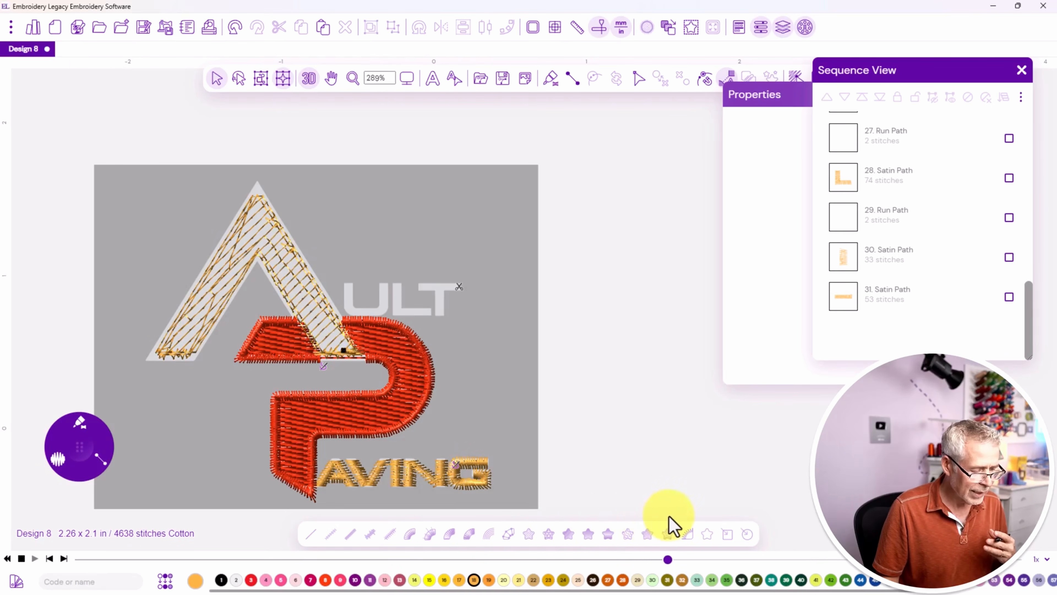
{"action": "left_click_drag", "start_coordinate": [690, 517], "coordinate": [817, 516]}
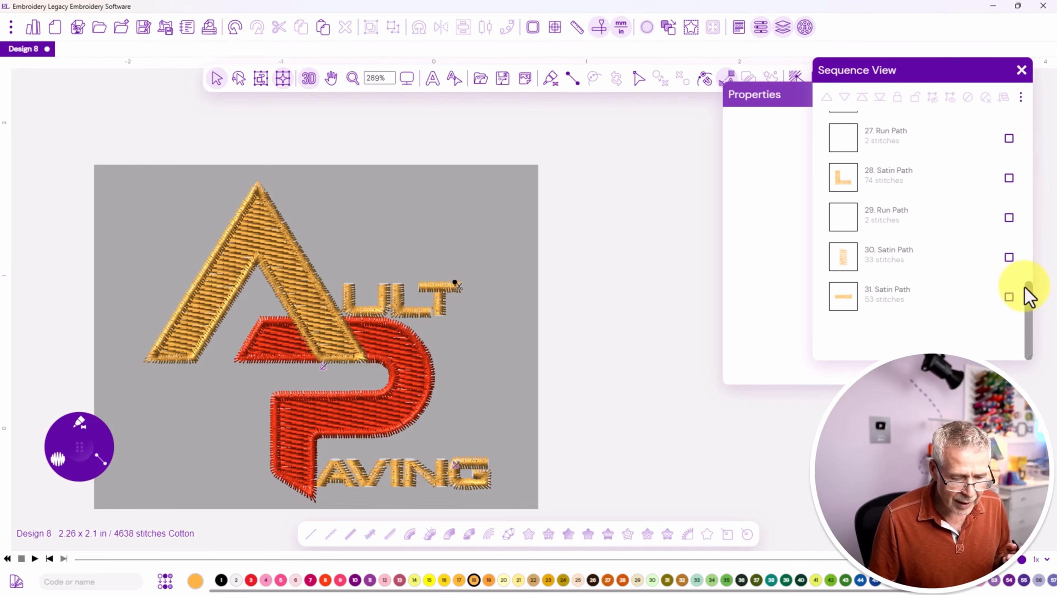
Turn off the Contour underlay for the large A's fill, leaving only the Lattice underlay
{"action": "left_click_drag", "start_coordinate": [1027, 287], "coordinate": [1028, 212]}
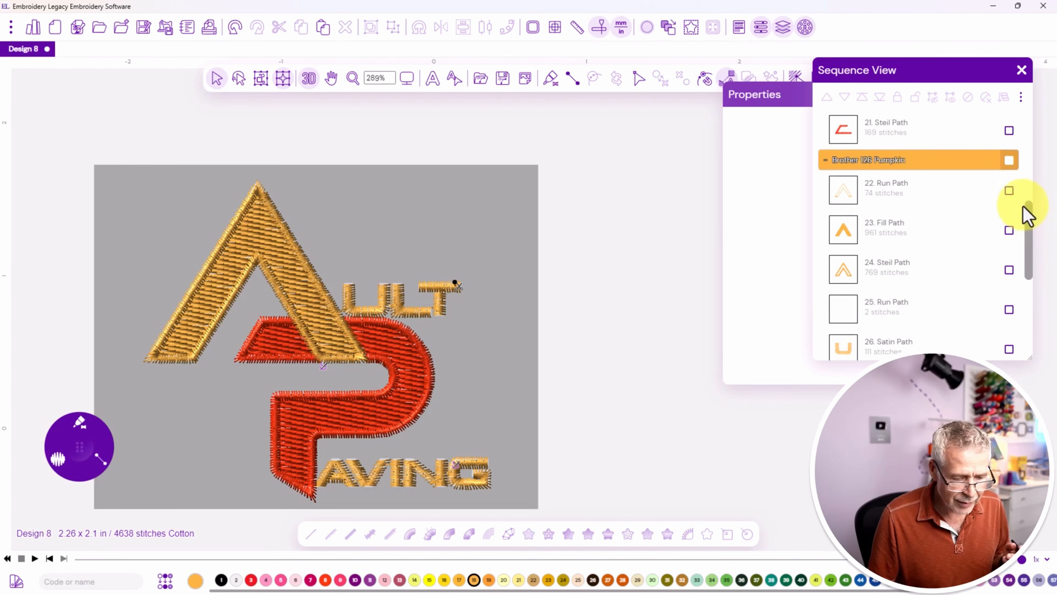
{"action": "left_click", "coordinate": [890, 240]}
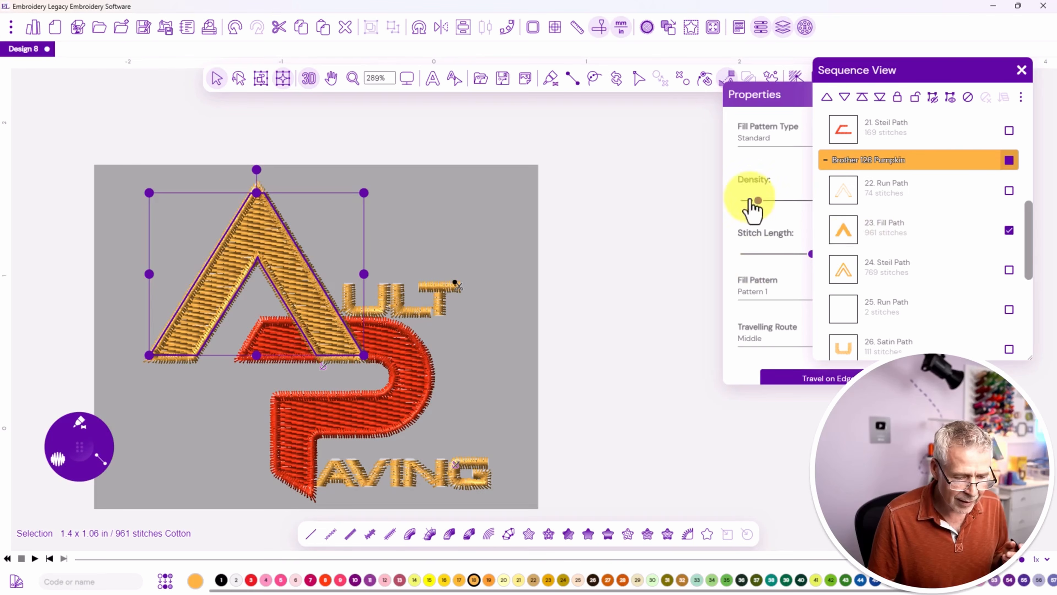
{"action": "left_click_drag", "start_coordinate": [737, 101], "coordinate": [600, 94]}
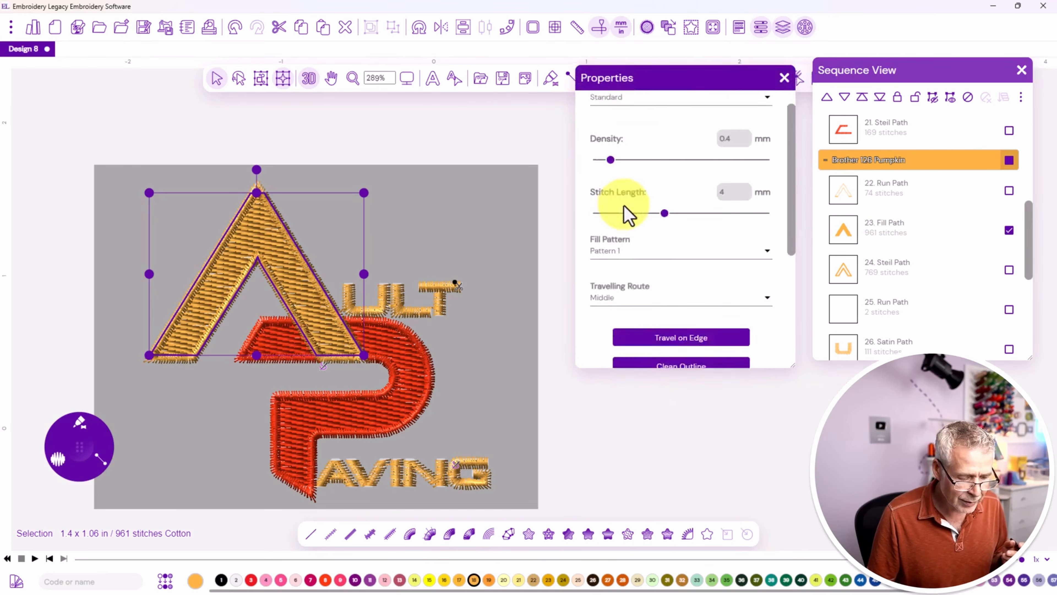
{"action": "scroll", "coordinate": [625, 205], "scroll_direction": "down", "scroll_amount": 5}
{"action": "left_click", "coordinate": [756, 200]}
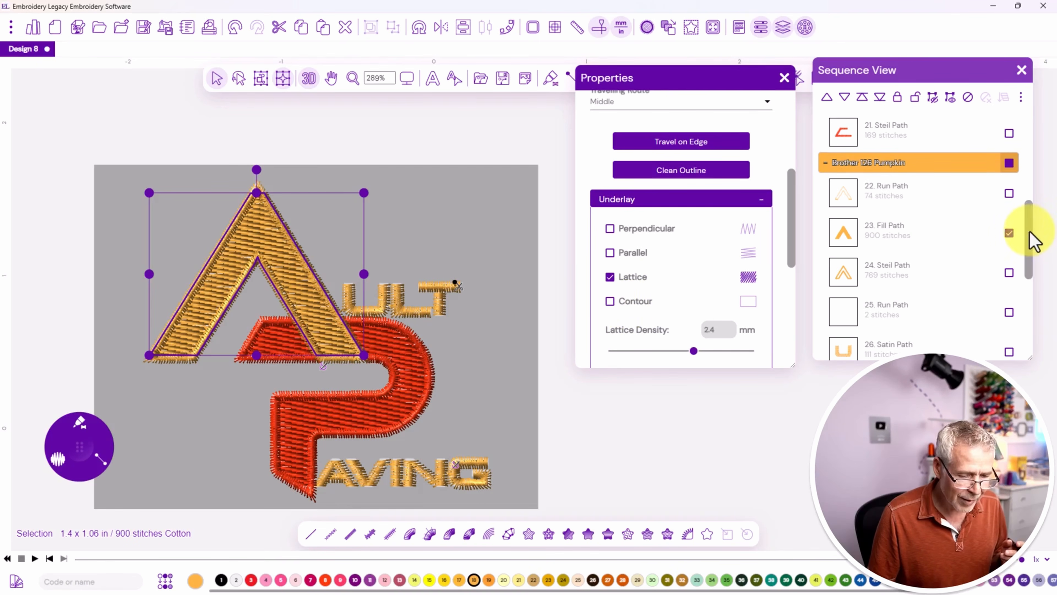
Turn off the Contour underlay for both Vermilion fills of the P, leaving only the Lattice underlay
{"action": "left_click_drag", "start_coordinate": [1030, 232], "coordinate": [1026, 187]}
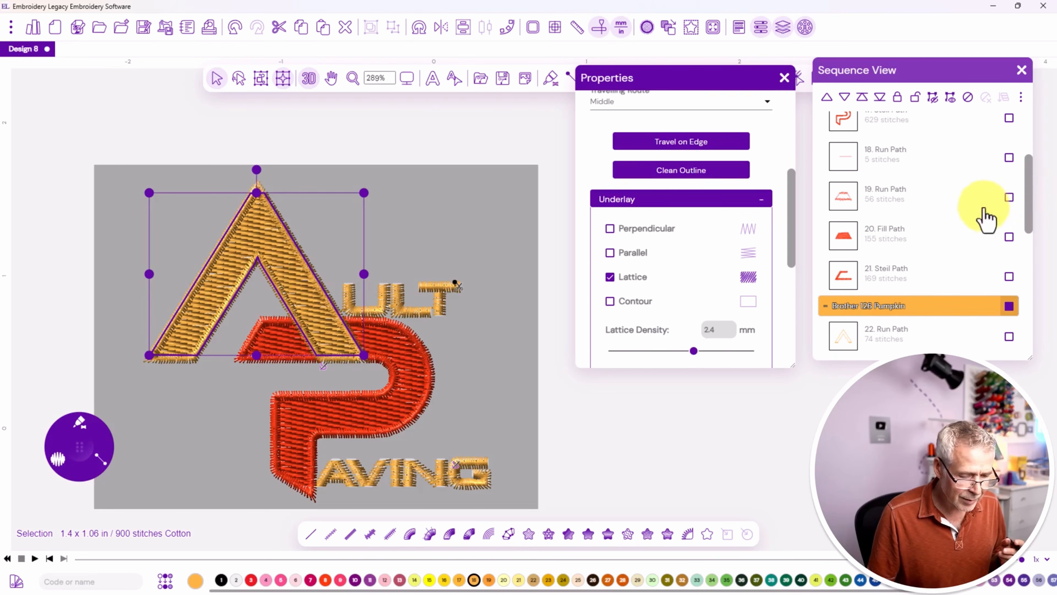
{"action": "left_click", "coordinate": [891, 240]}
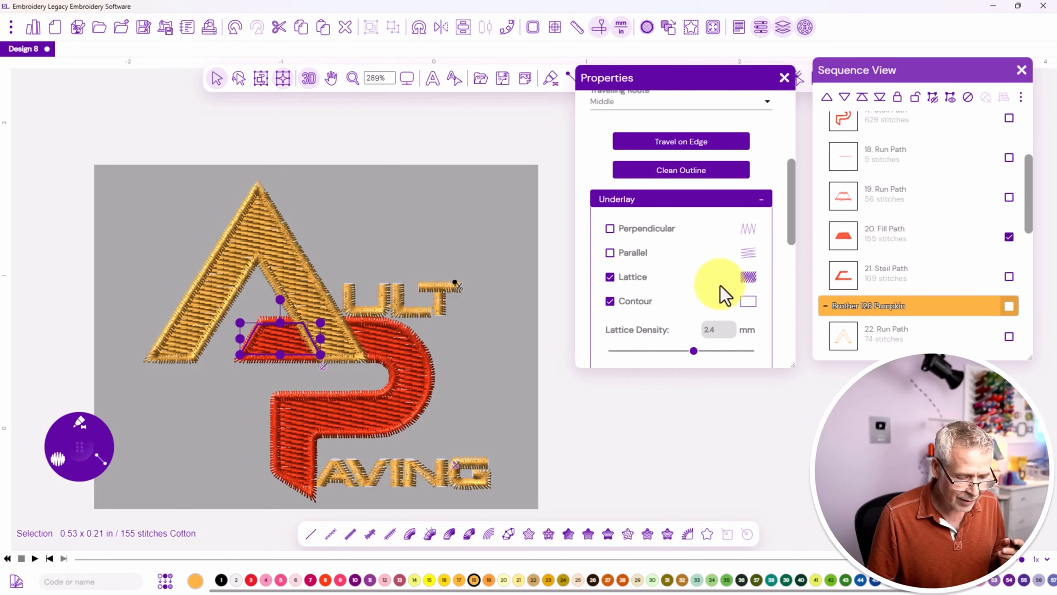
{"action": "left_click", "coordinate": [608, 302]}
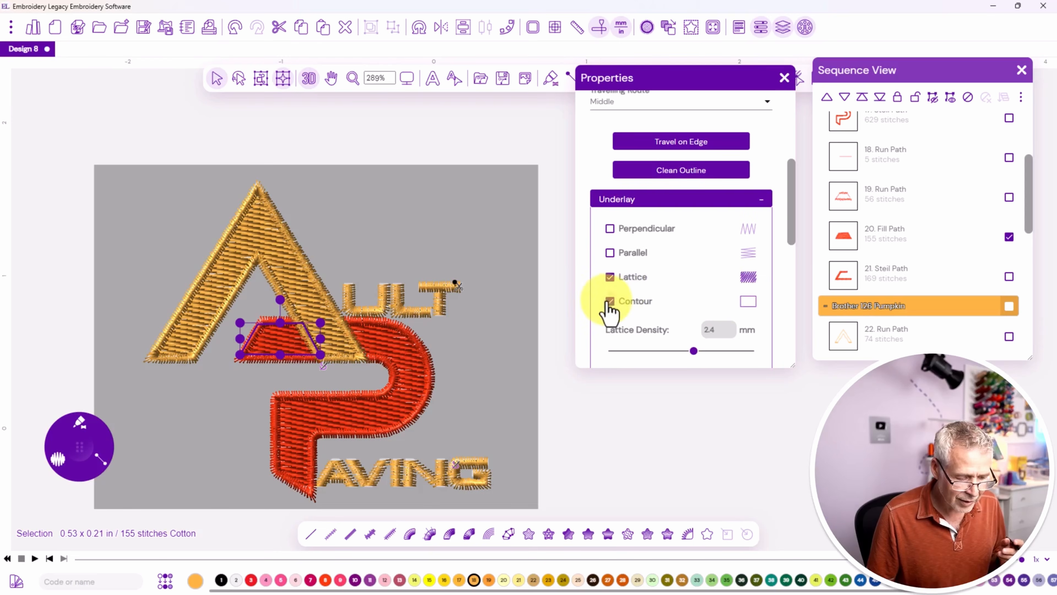
{"action": "left_click_drag", "start_coordinate": [1026, 181], "coordinate": [1017, 107]}
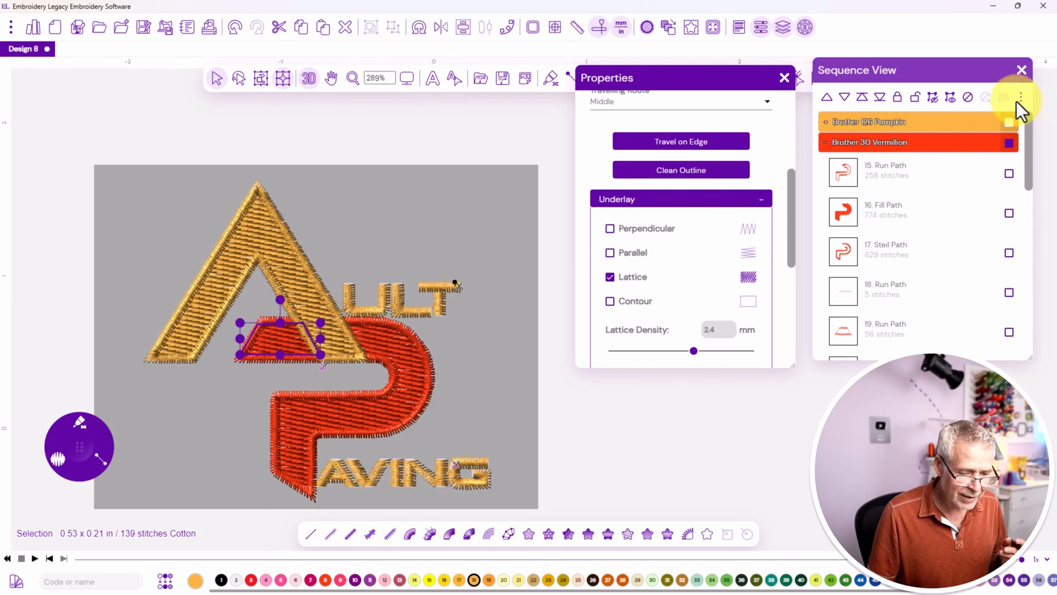
{"action": "left_click", "coordinate": [1009, 213]}
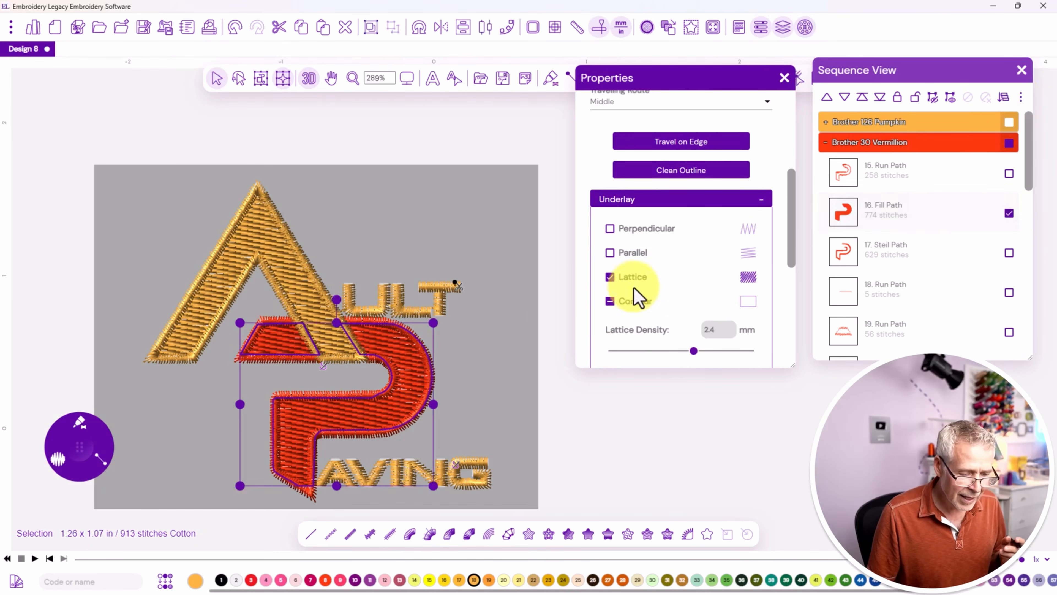
{"action": "left_click", "coordinate": [610, 302]}
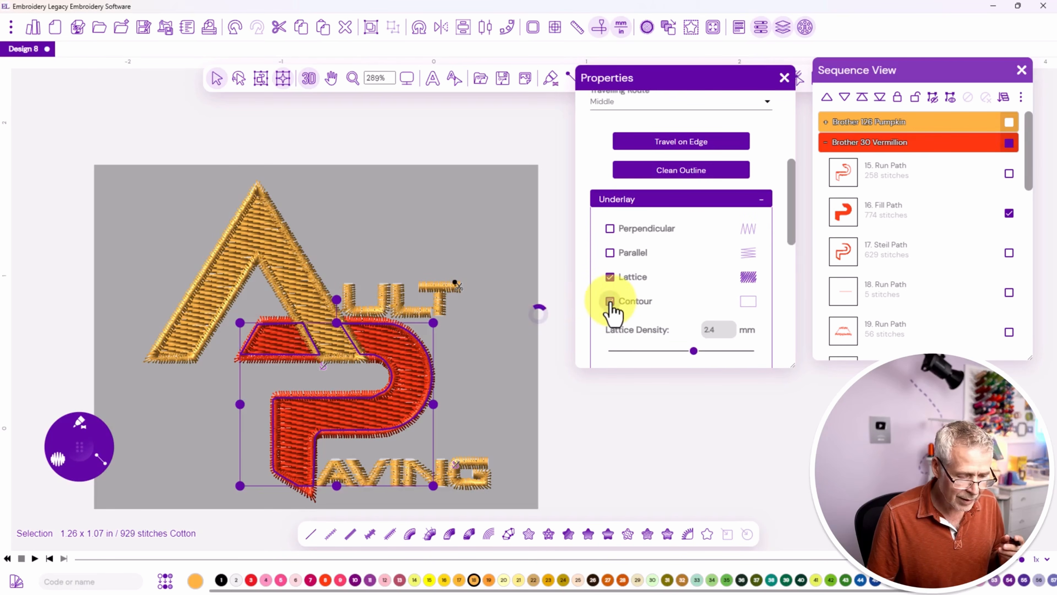
{"action": "left_click", "coordinate": [461, 160]}
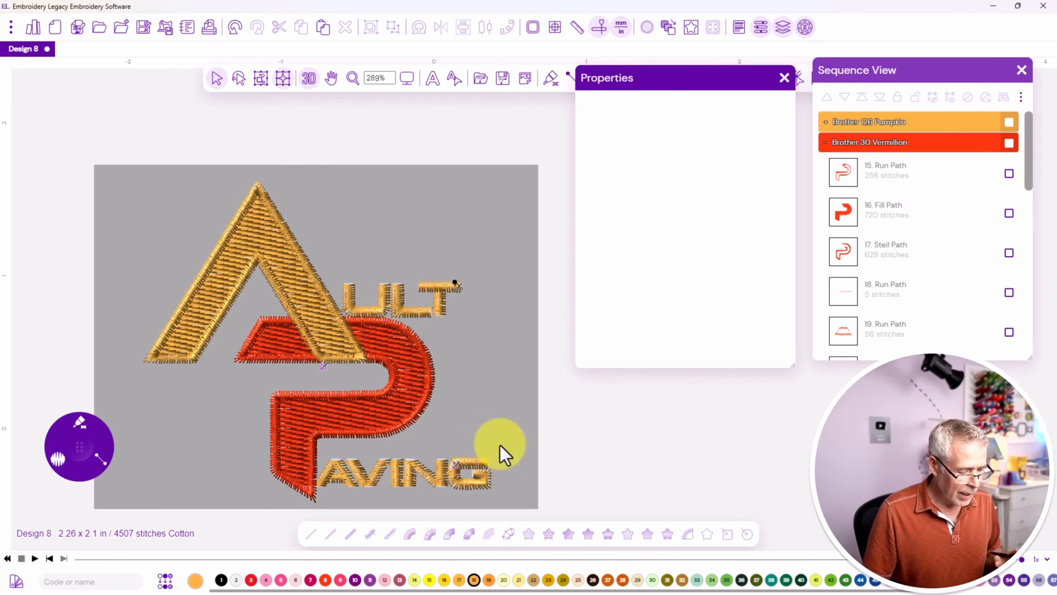
Turn off the 3D stitch view and select the U, the L and both T satin paths to reach their underlay settings
{"action": "scroll", "coordinate": [374, 277], "scroll_direction": "up", "scroll_amount": 5}
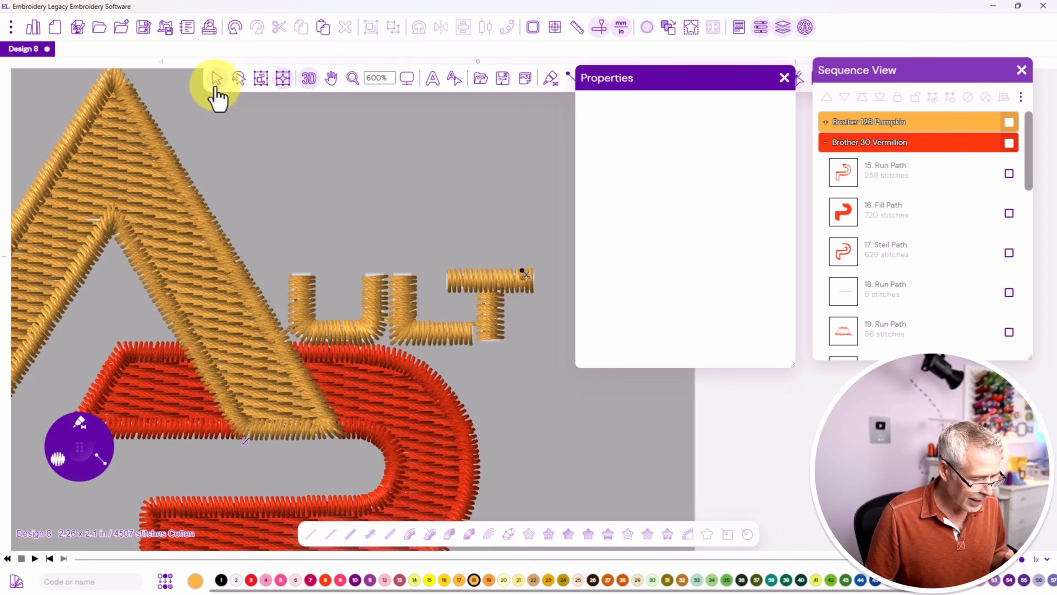
{"action": "left_click", "coordinate": [307, 83]}
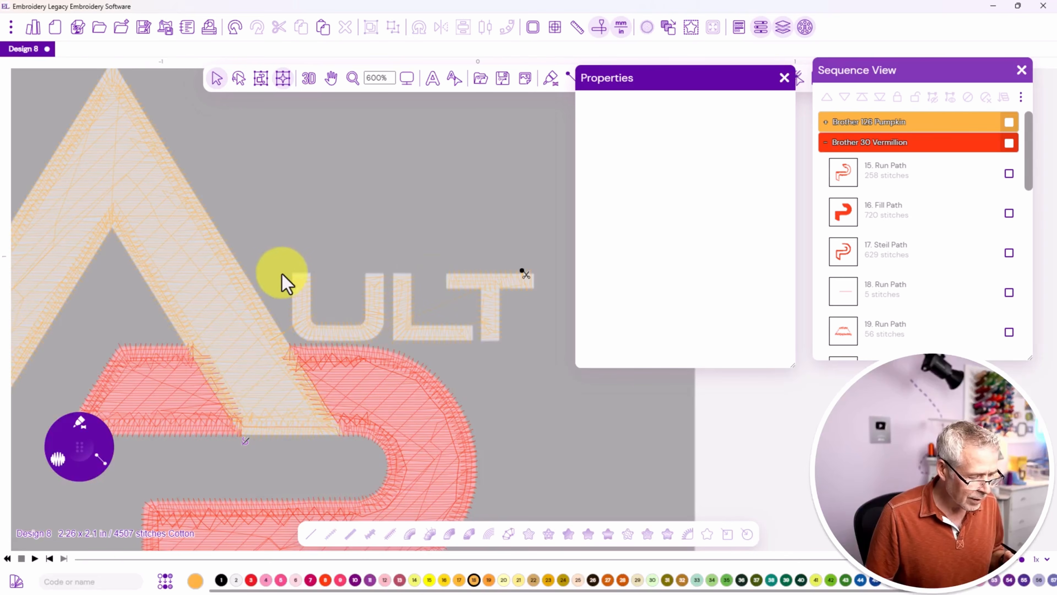
{"action": "left_click", "coordinate": [297, 296]}
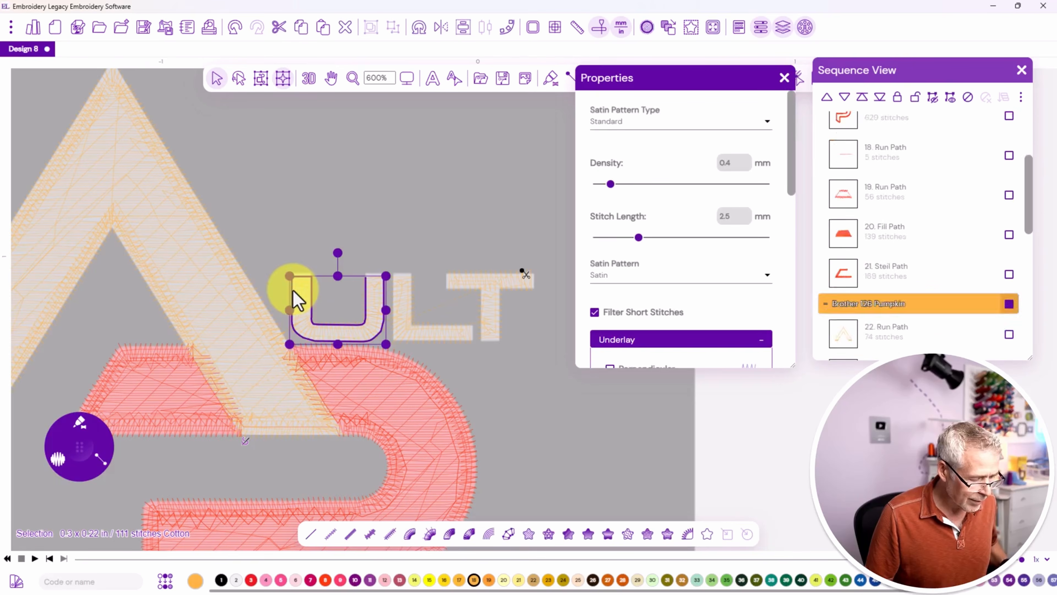
{"action": "left_click", "coordinate": [398, 318], "text": "ctrl"}
{"action": "left_click", "coordinate": [485, 303], "text": "ctrl"}
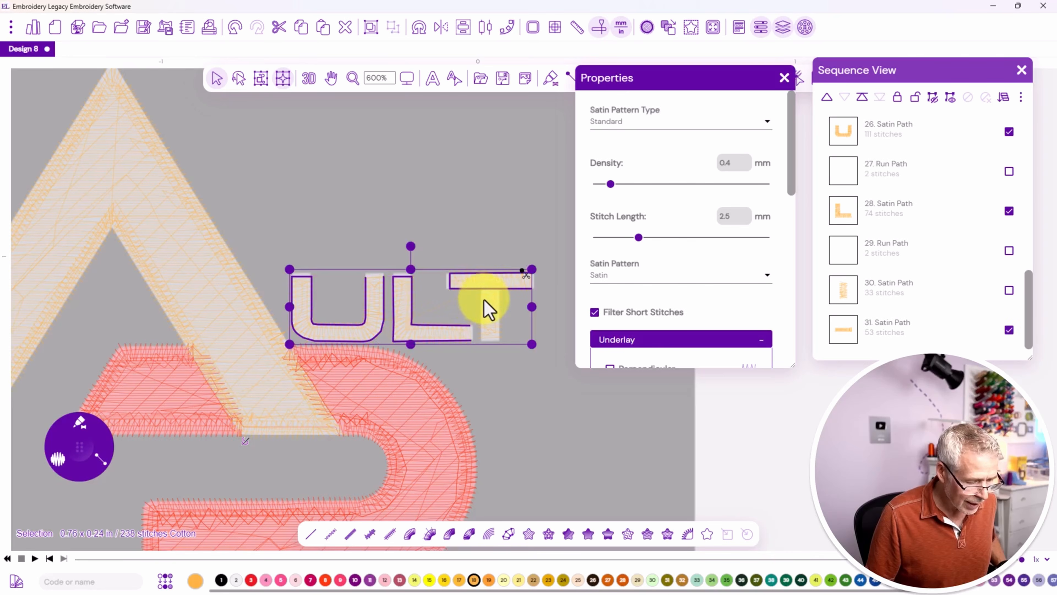
{"action": "left_click", "coordinate": [484, 312], "text": "ctrl"}
{"action": "scroll", "coordinate": [595, 296], "scroll_direction": "down", "scroll_amount": 3}
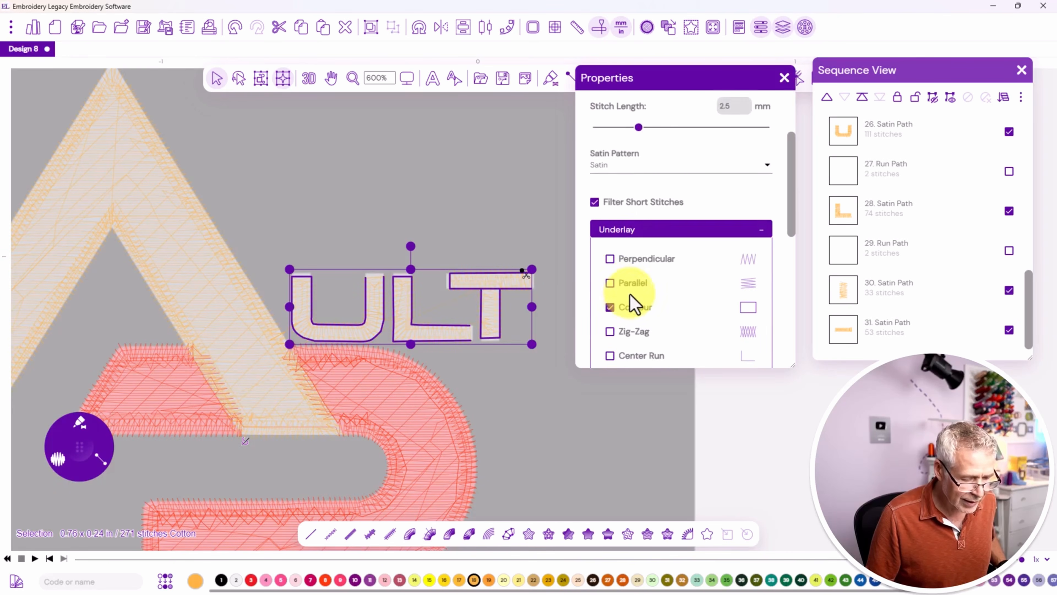
Try replacing the Contour underlay of the selected ULT satins with Parallel underlay
{"action": "left_click", "coordinate": [609, 307]}
{"action": "left_click", "coordinate": [609, 331]}
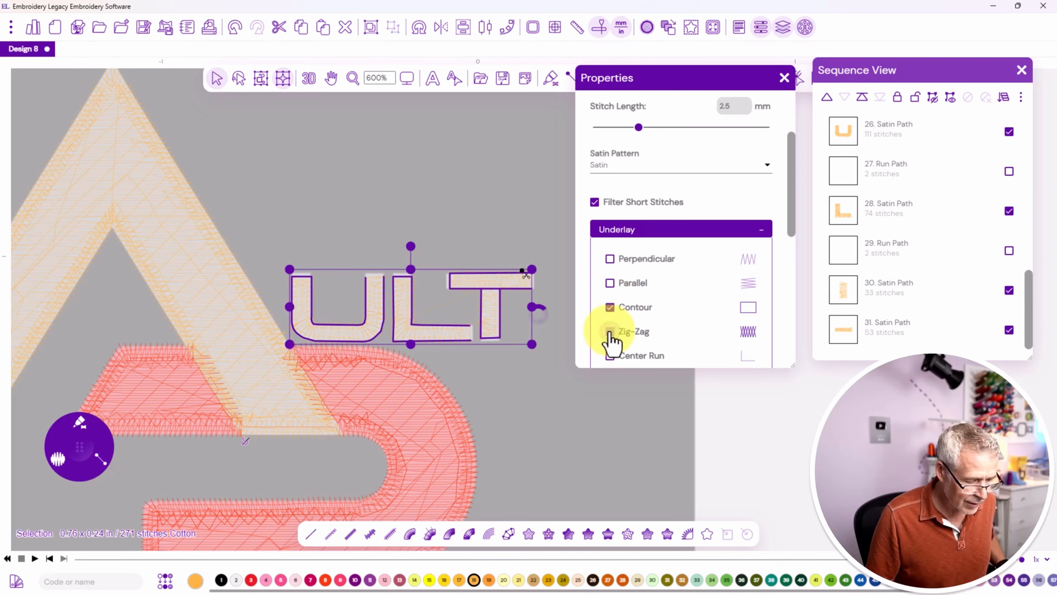
{"action": "left_click", "coordinate": [609, 331]}
{"action": "left_click", "coordinate": [610, 307]}
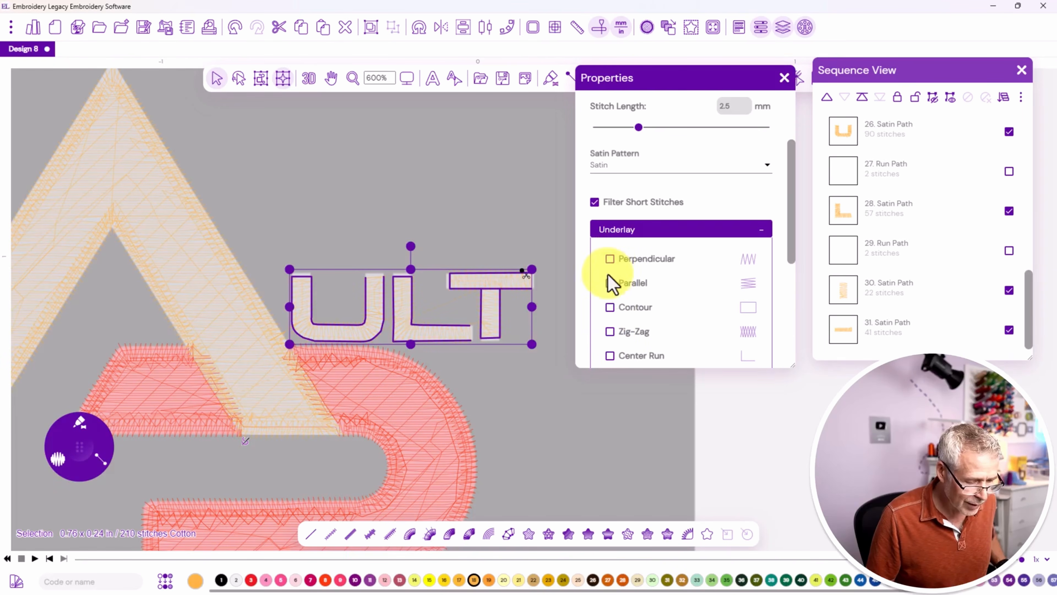
{"action": "left_click", "coordinate": [610, 283]}
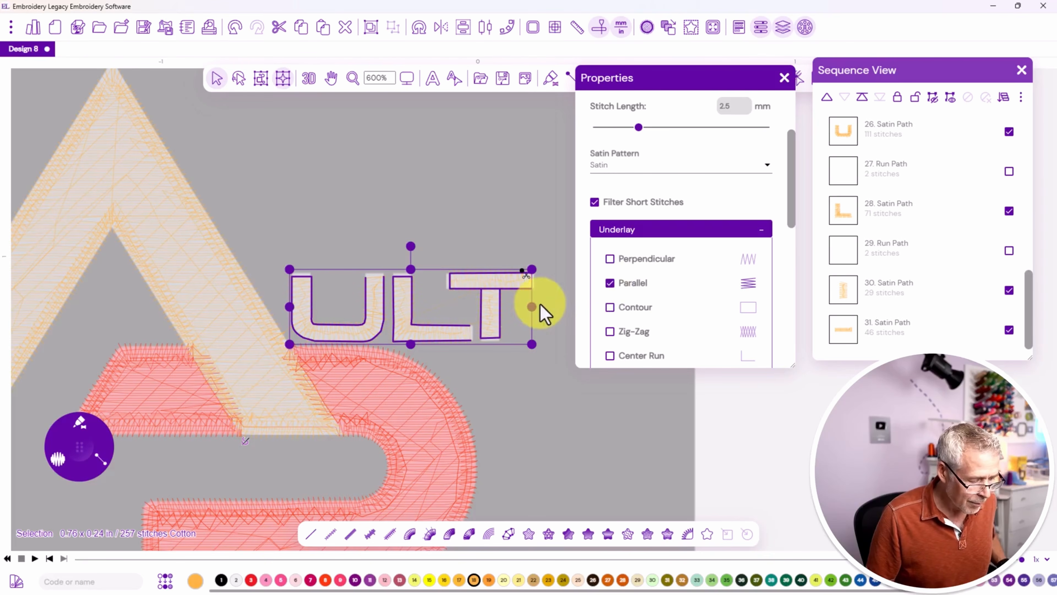
Switch the ULT satins from Parallel back to Contour underlay and clear the selection
{"action": "left_click", "coordinate": [608, 284]}
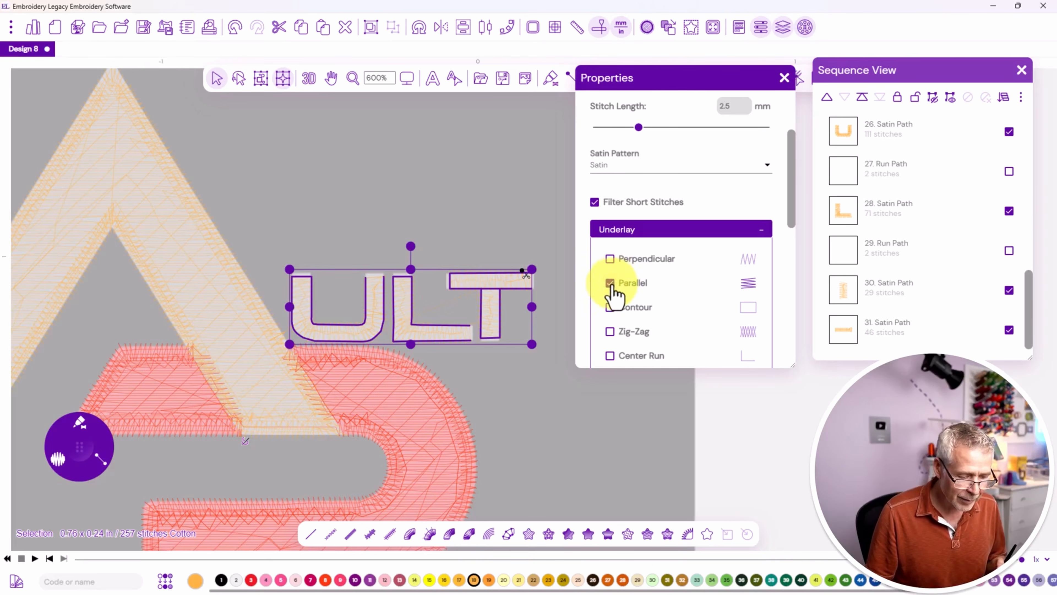
{"action": "left_click", "coordinate": [609, 283]}
{"action": "left_click", "coordinate": [610, 307]}
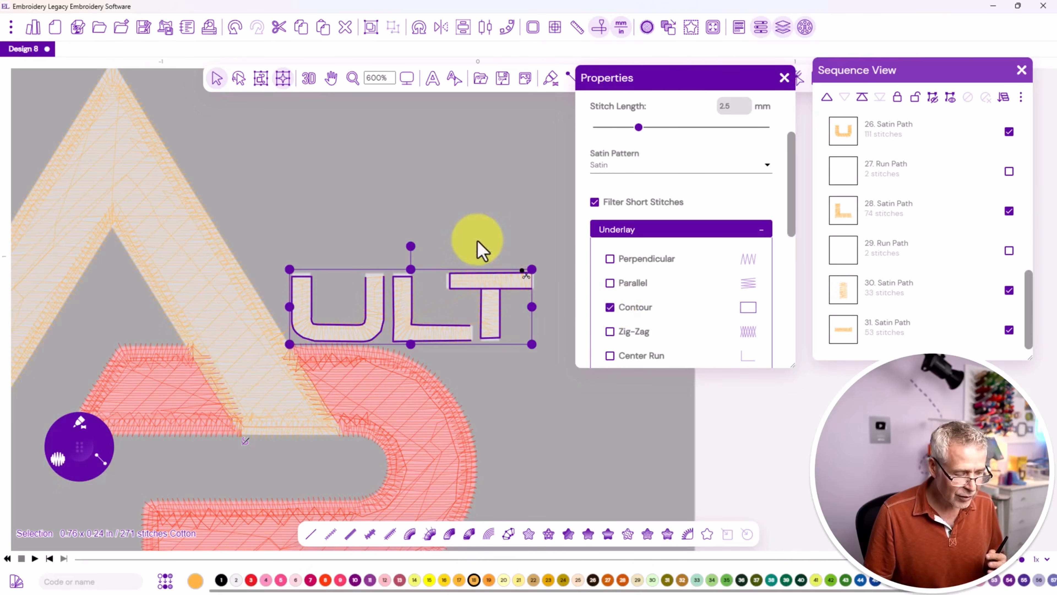
{"action": "left_click", "coordinate": [437, 189]}
Delete the backdrop artwork from behind the finished stitches
{"action": "scroll", "coordinate": [479, 299], "scroll_direction": "down", "scroll_amount": 5}
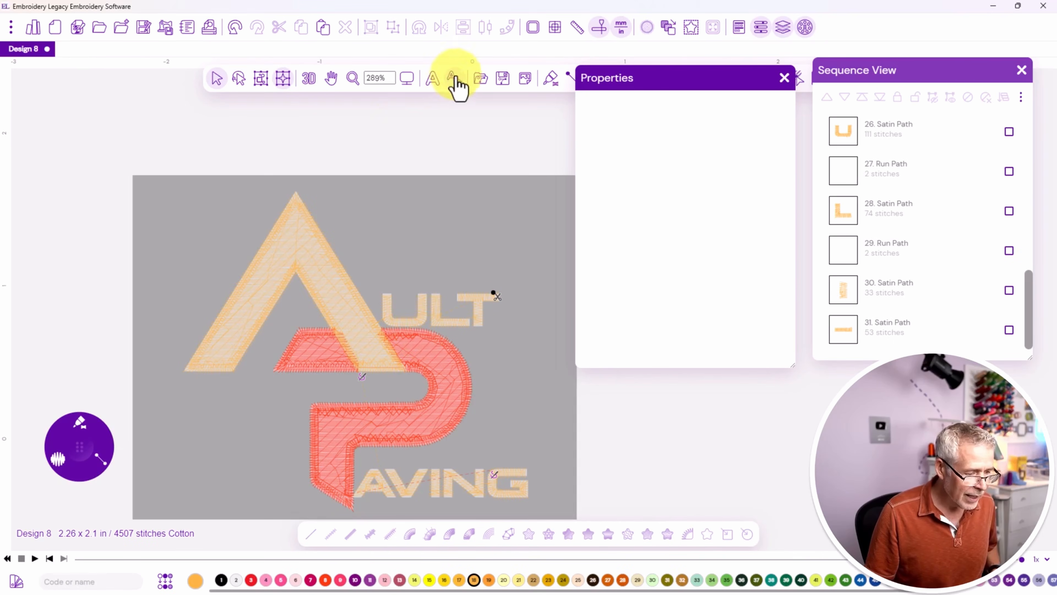
{"action": "left_click", "coordinate": [526, 79]}
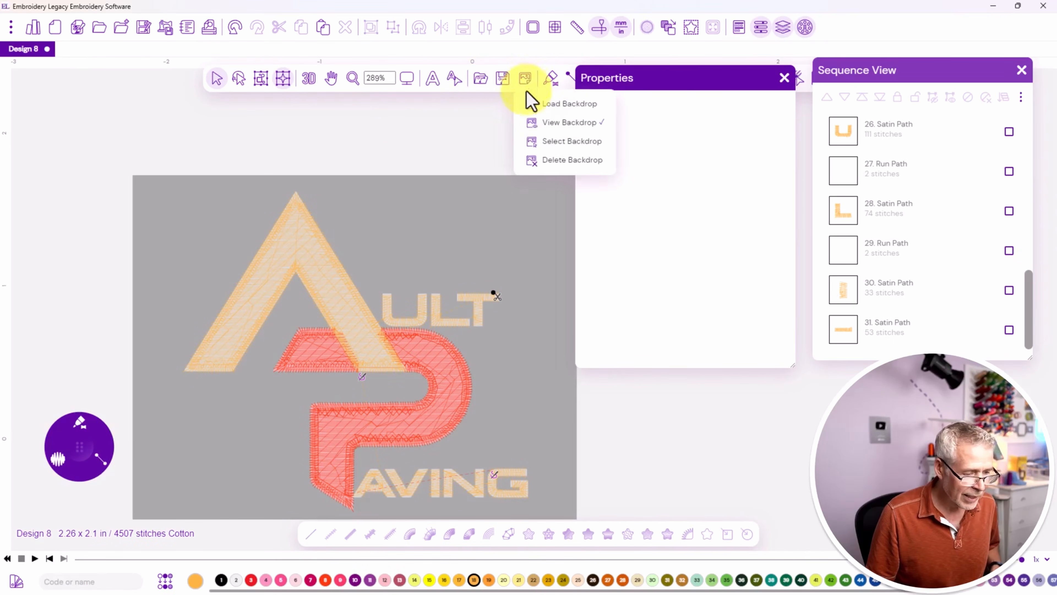
{"action": "left_click", "coordinate": [555, 159]}
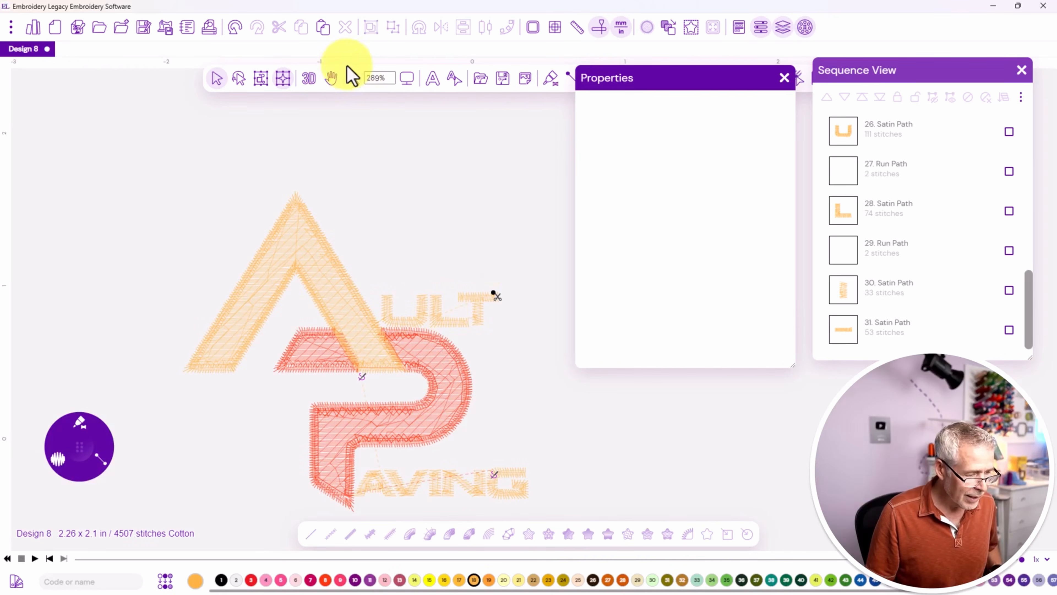
{"action": "left_click", "coordinate": [316, 83]}
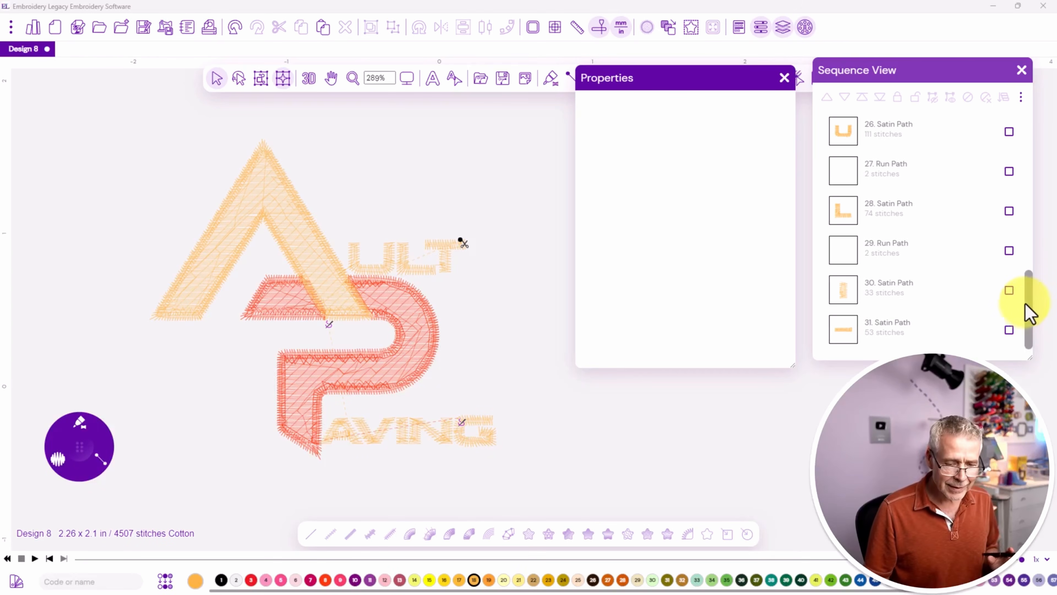
Check which objects the Brother 30 Vermillion color block holds, collapse it in the stitch sequence and clear the selection
{"action": "left_click_drag", "start_coordinate": [1025, 303], "coordinate": [1013, 142]}
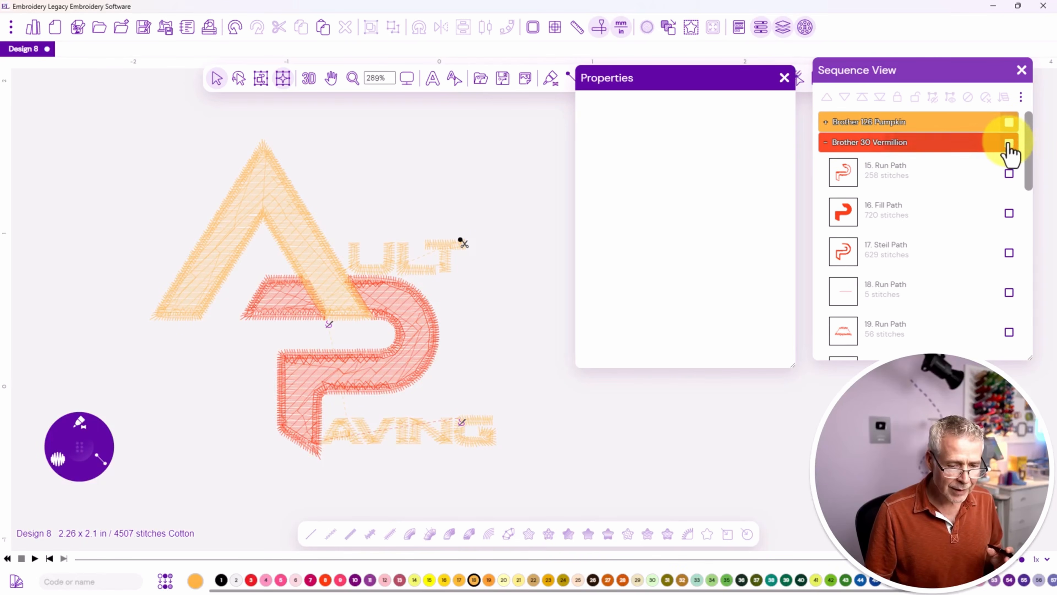
{"action": "left_click", "coordinate": [1009, 143]}
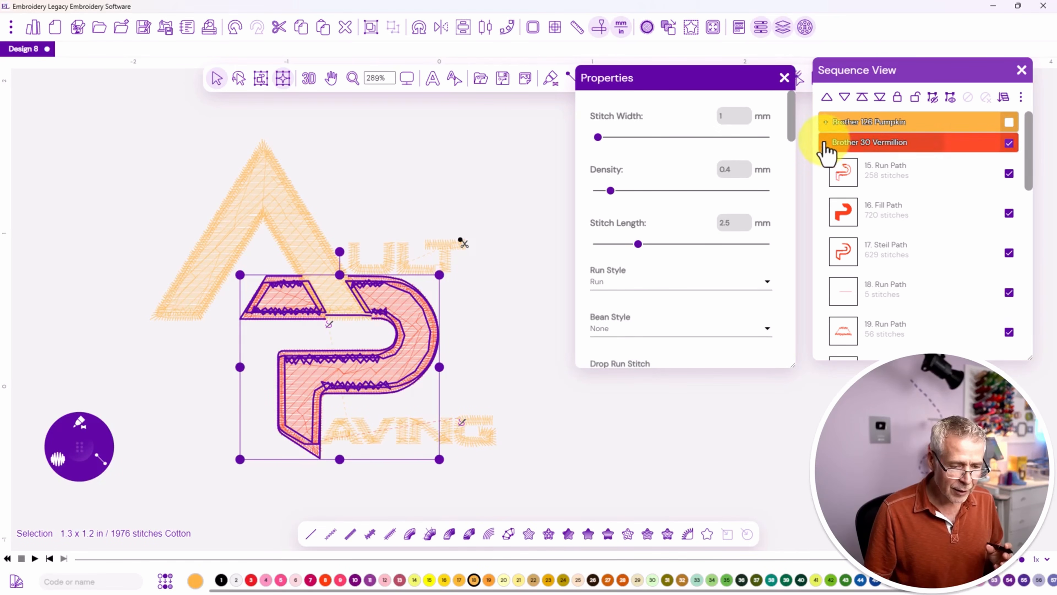
{"action": "left_click", "coordinate": [825, 143]}
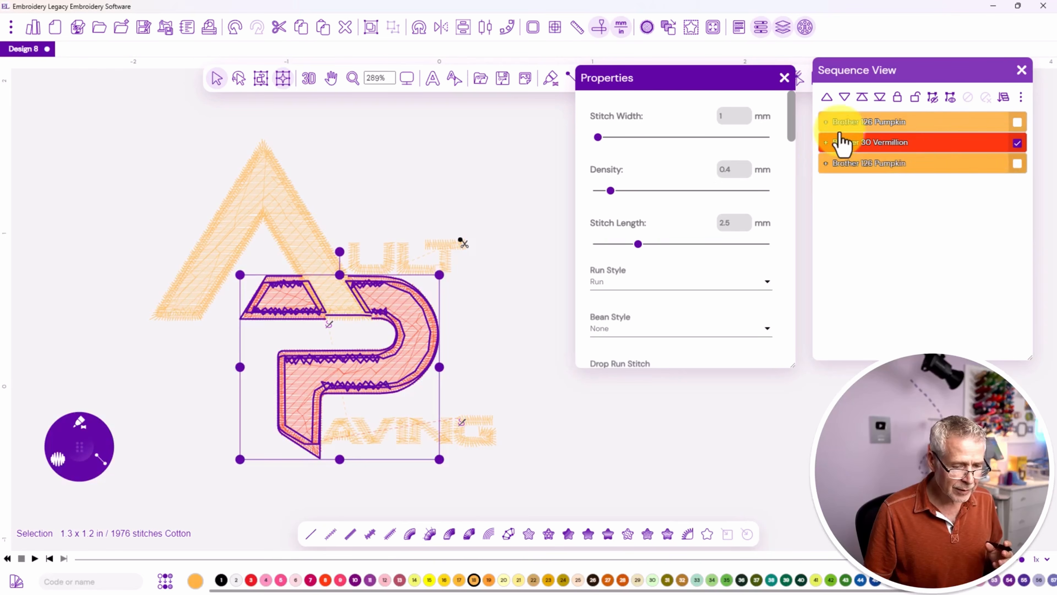
{"action": "left_click", "coordinate": [1016, 143]}
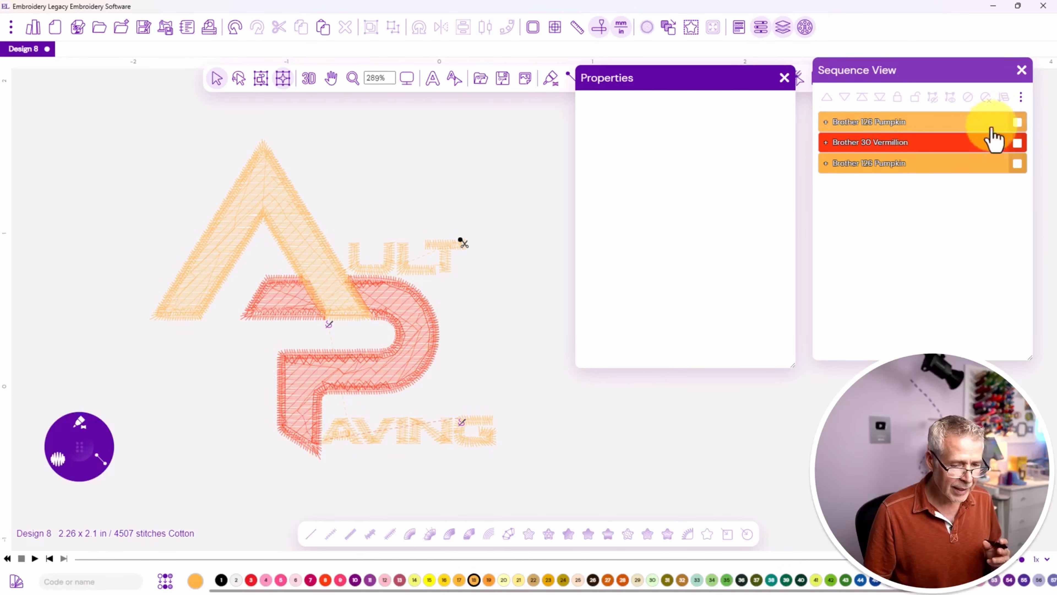
Move the first Brother 126 Pumpkin block, holding the AVING lettering, to the end of the stitch sequence and clear the selection
{"action": "left_click", "coordinate": [1017, 123]}
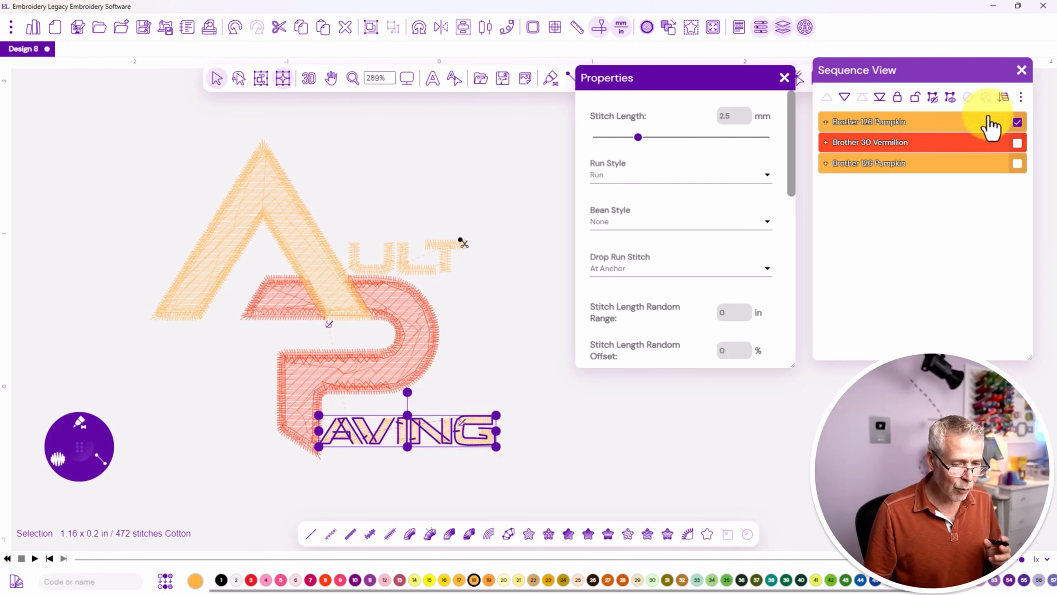
{"action": "left_click", "coordinate": [879, 98]}
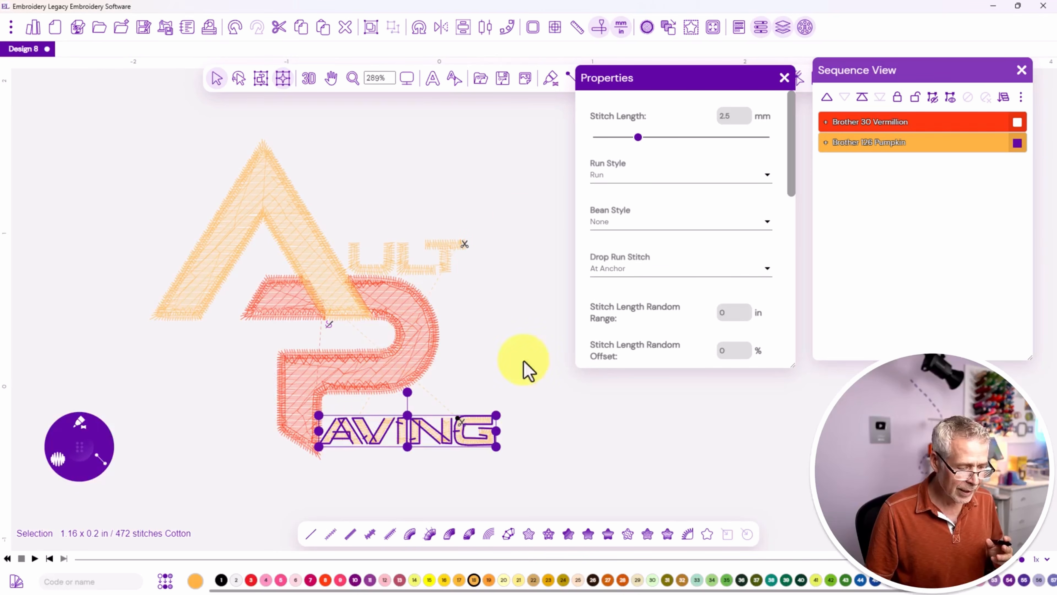
{"action": "left_click", "coordinate": [520, 217]}
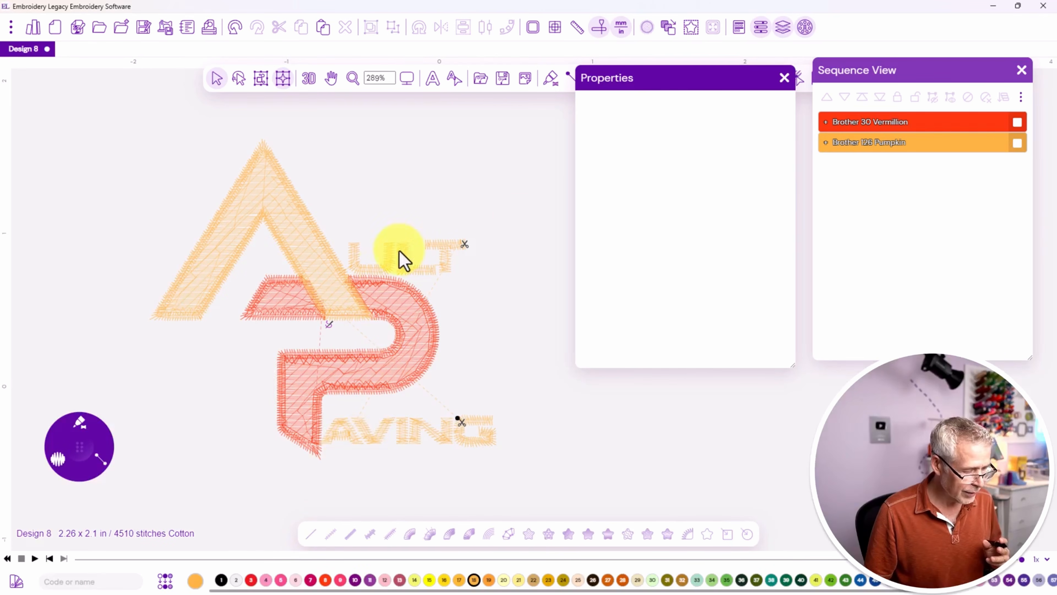
Run the stitch simulation through the whole design to review the new sewing order
{"action": "left_click", "coordinate": [34, 559]}
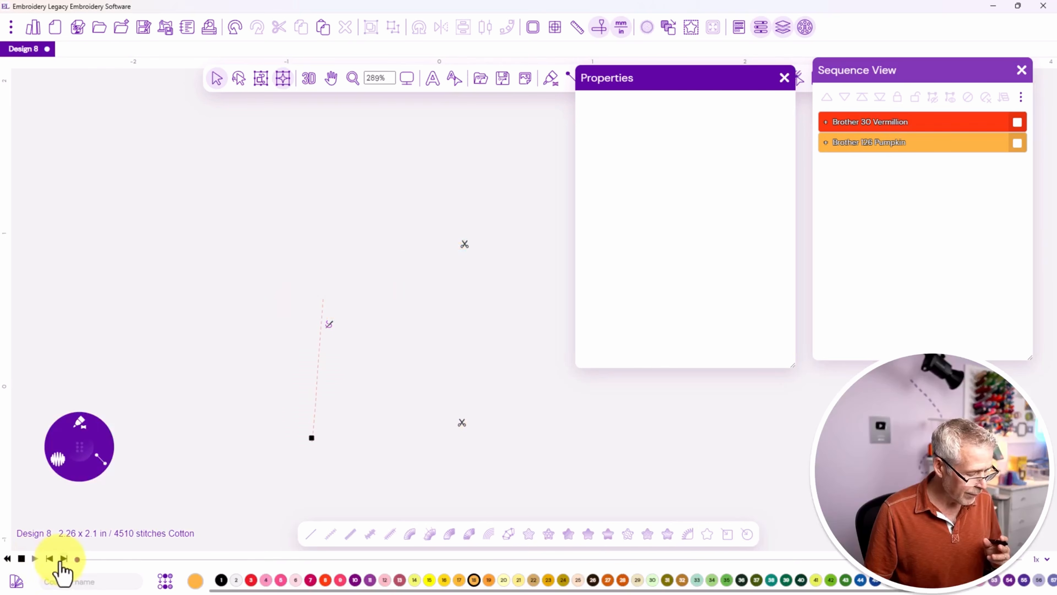
{"action": "mouse_move", "coordinate": [80, 559]}
{"action": "left_mouse_down"}
{"action": "mouse_move", "coordinate": [472, 560]}
{"action": "mouse_move", "coordinate": [494, 580]}
{"action": "mouse_move", "coordinate": [560, 588]}
{"action": "mouse_move", "coordinate": [1018, 590]}
{"action": "left_mouse_up"}
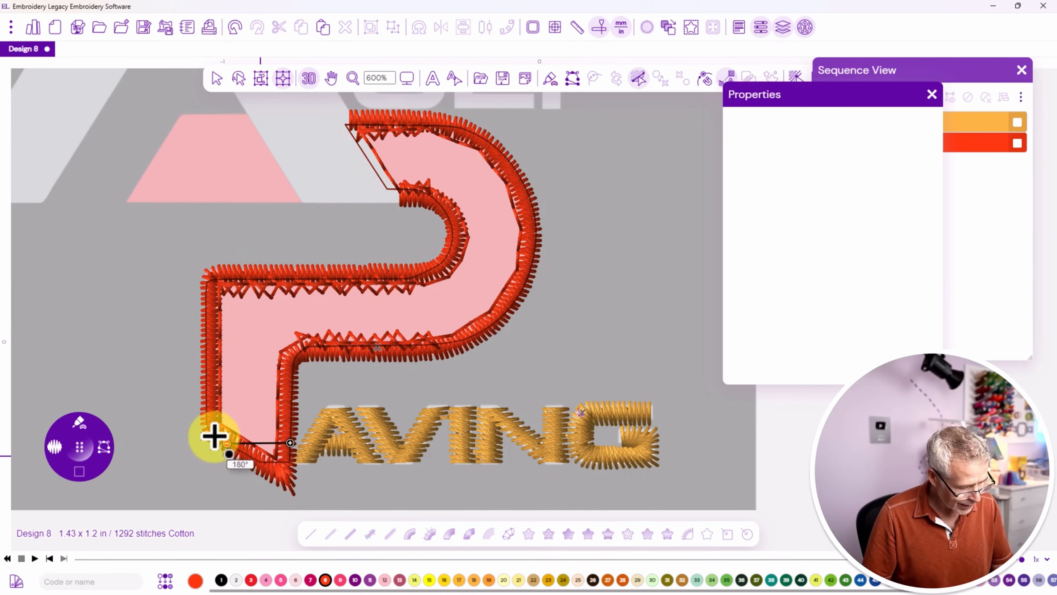
{"action": "left_click", "coordinate": [474, 334]}
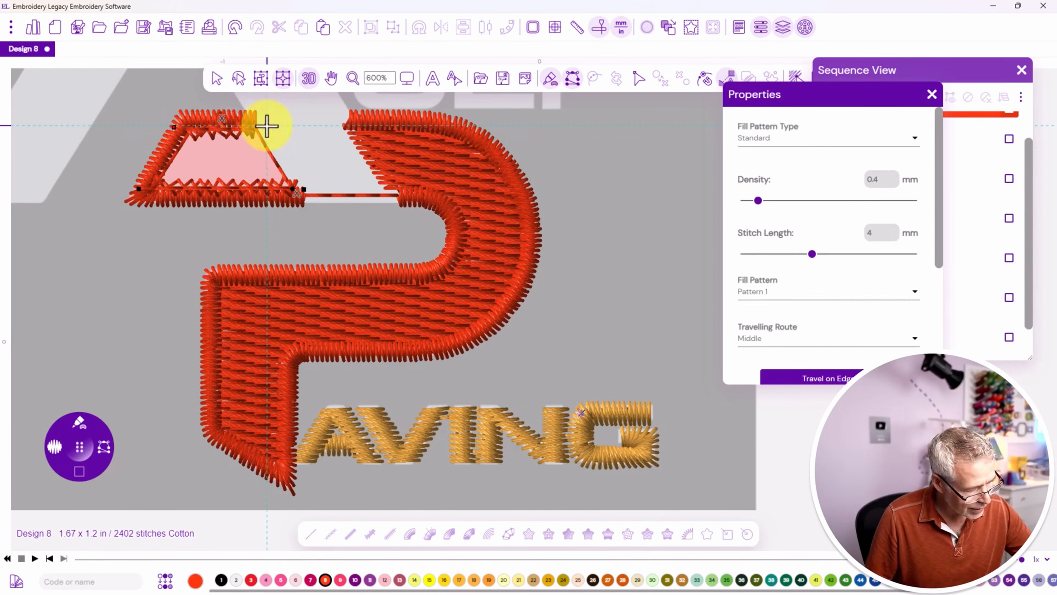